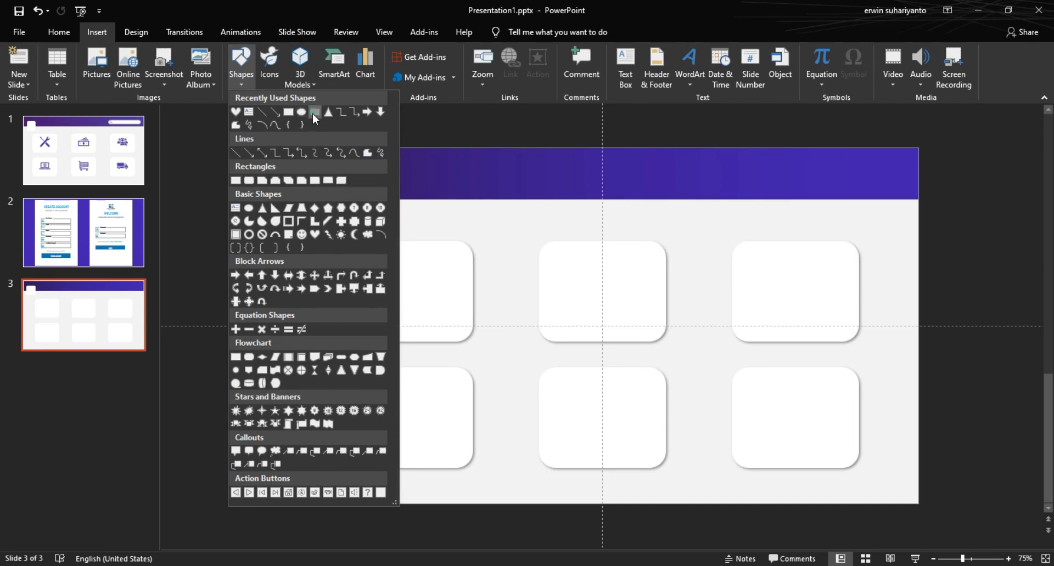
Step: Draw an 8.29 × 1.12 cm white rounded pill with a coloured outline at the banner's right end
{"action": "left_click_drag", "start_coordinate": [442, 209], "coordinate": [557, 235]}
{"action": "mouse_move", "coordinate": [469, 220]}
{"action": "left_mouse_down"}
{"action": "mouse_move", "coordinate": [692, 220]}
{"action": "mouse_move", "coordinate": [807, 171]}
{"action": "mouse_move", "coordinate": [765, 174]}
{"action": "mouse_move", "coordinate": [776, 159]}
{"action": "mouse_move", "coordinate": [830, 166]}
{"action": "mouse_move", "coordinate": [823, 175]}
{"action": "mouse_move", "coordinate": [743, 174]}
{"action": "left_mouse_up"}
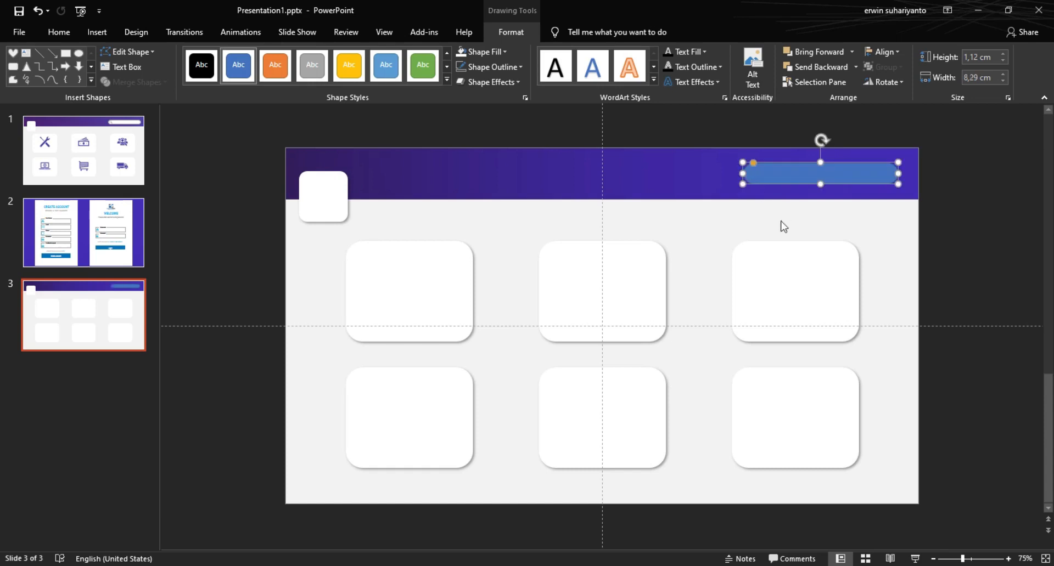
{"action": "left_click", "coordinate": [461, 55]}
{"action": "left_click", "coordinate": [491, 67]}
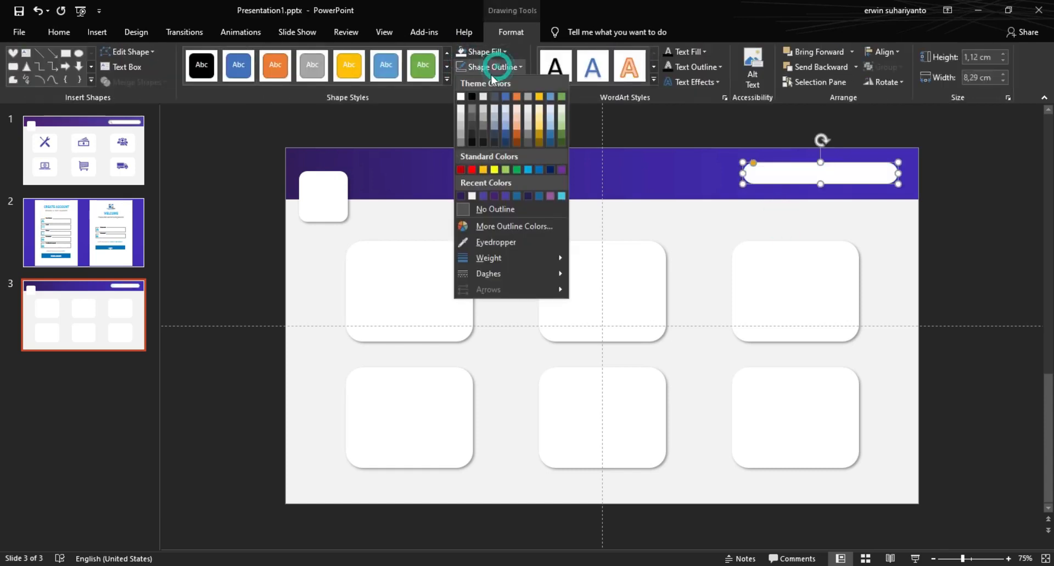
{"action": "left_click", "coordinate": [461, 131]}
{"action": "left_click", "coordinate": [519, 218]}
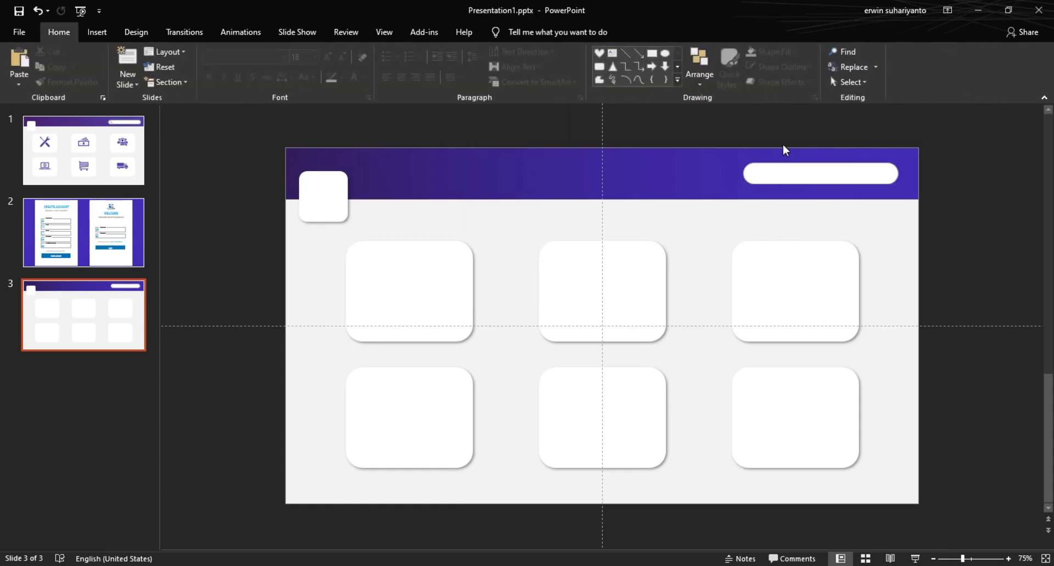
Step: Search the icon library for 'SEARCH' and insert the magnifying-glass icon onto the slide
{"action": "left_click", "coordinate": [97, 32]}
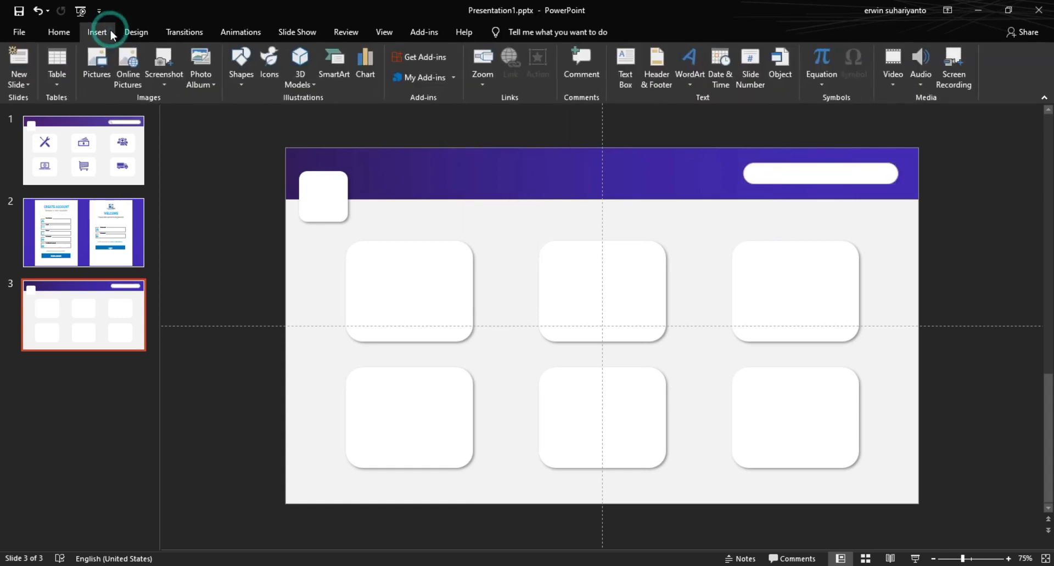
{"action": "left_click", "coordinate": [269, 63]}
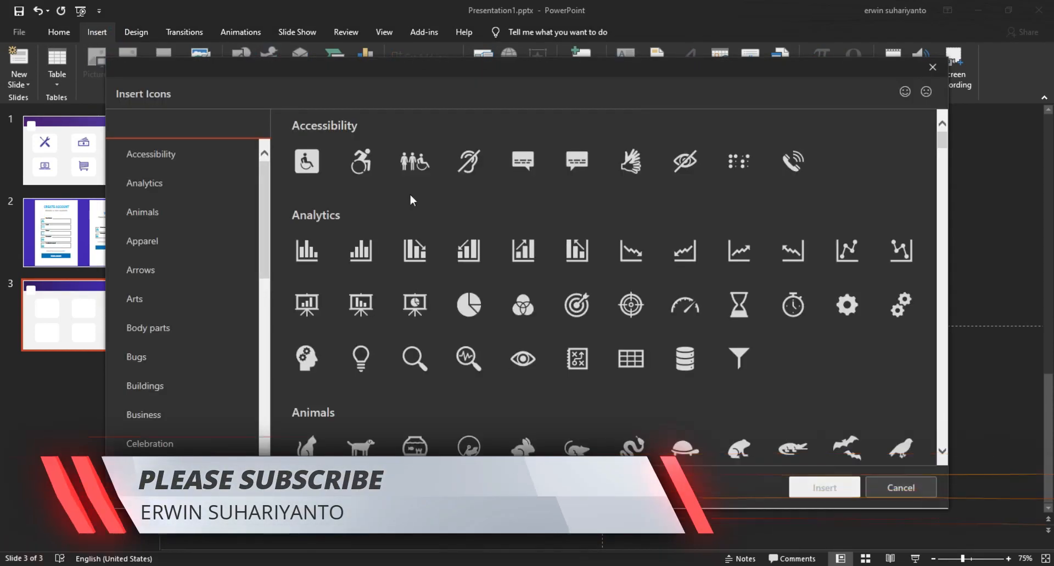
{"action": "left_click", "coordinate": [201, 124]}
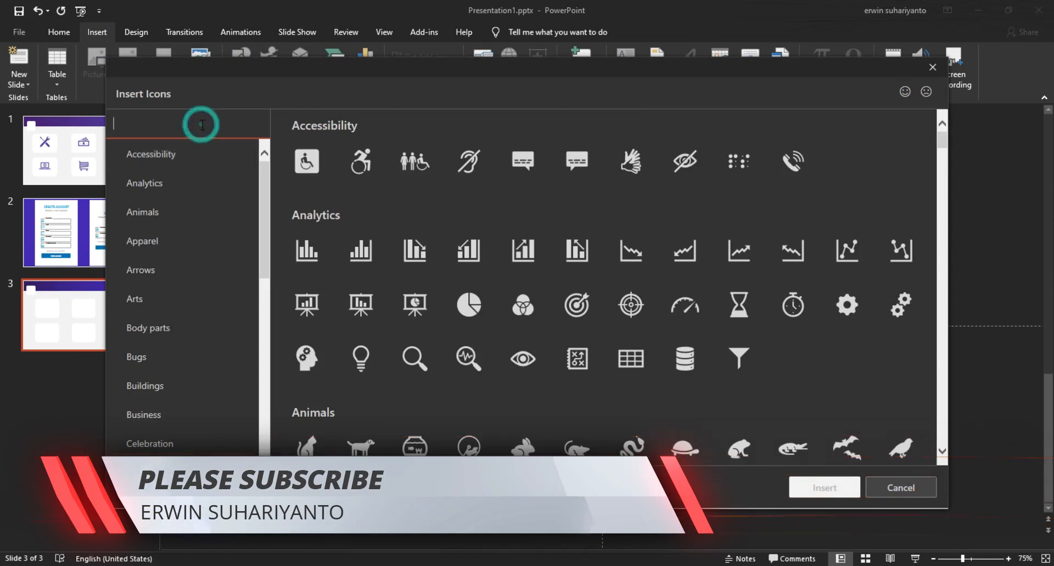
{"action": "type", "text": "SEACR"}
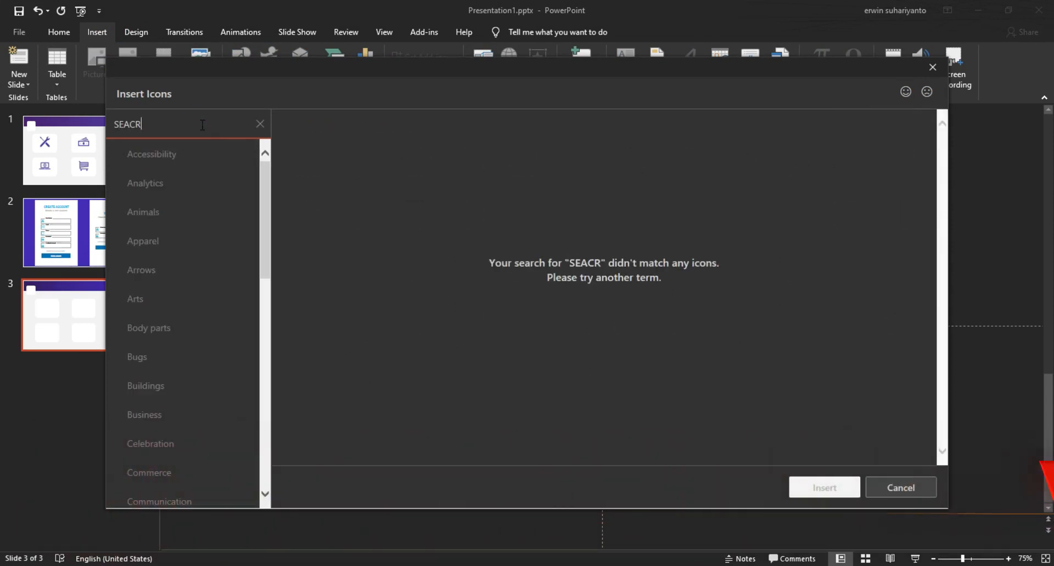
{"action": "key", "text": "BackSpace"}
{"action": "key", "text": "BackSpace"}
{"action": "type", "text": "RCH"}
{"action": "left_click", "coordinate": [307, 161]}
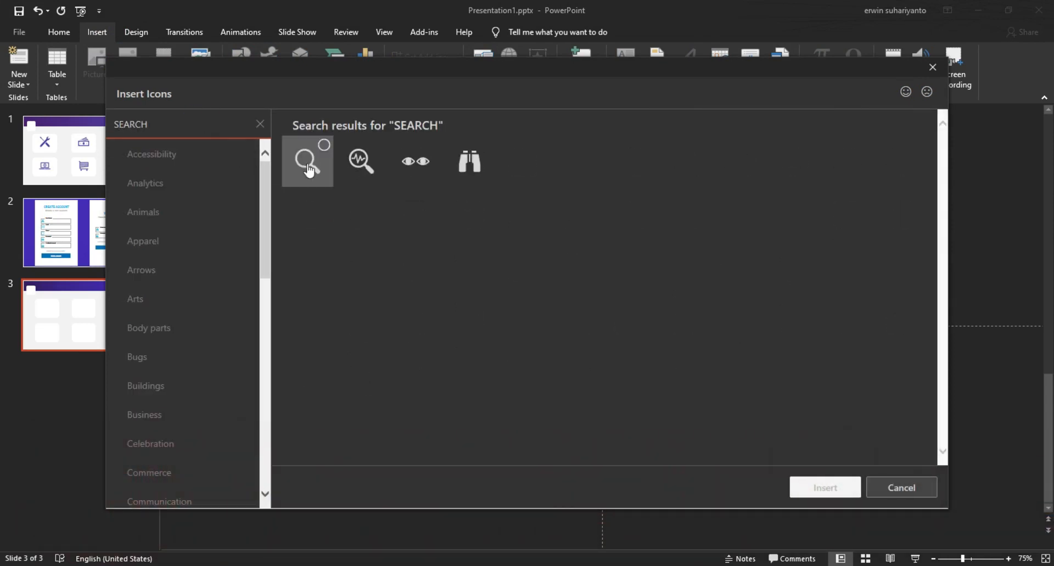
{"action": "left_click", "coordinate": [825, 487]}
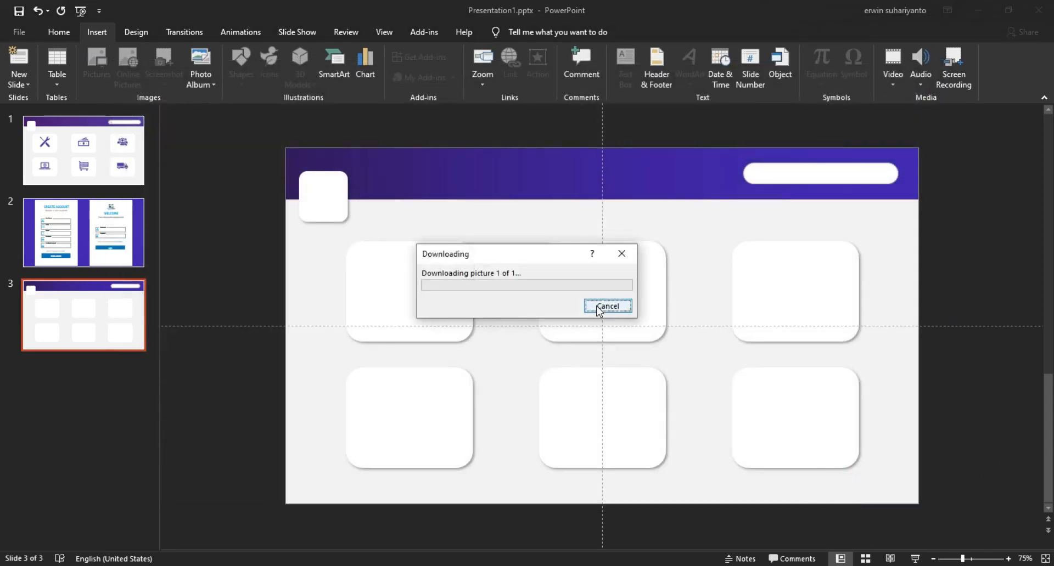
Step: Shrink the magnifier to 1.12 cm, place it in the bar, and colour it grey
{"action": "left_click_drag", "start_coordinate": [625, 350], "coordinate": [760, 216]}
{"action": "scroll", "coordinate": [809, 163], "scroll_direction": "up", "scroll_amount": 5}
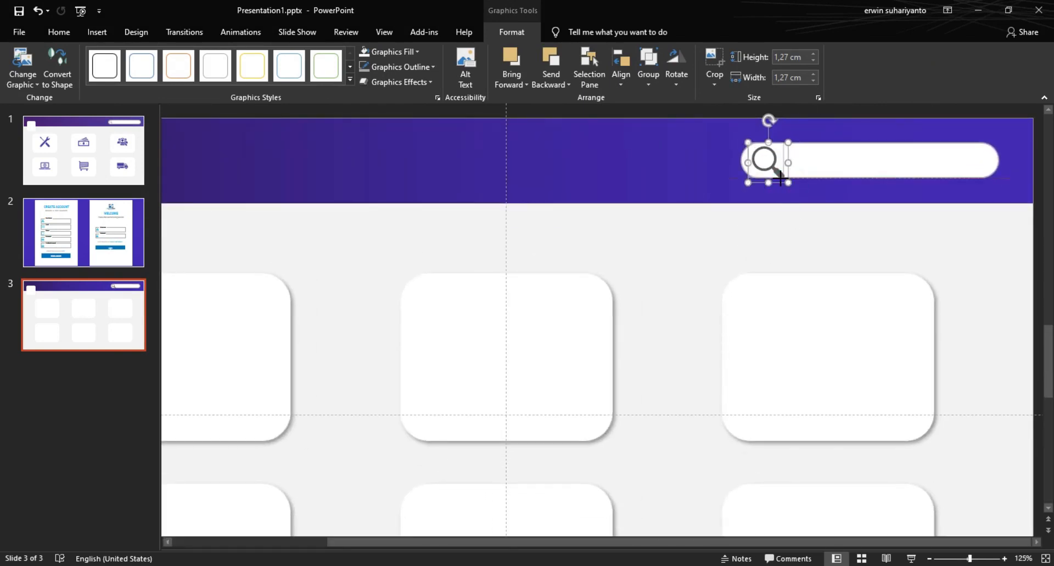
{"action": "left_click_drag", "start_coordinate": [781, 179], "coordinate": [782, 179]}
{"action": "left_click", "coordinate": [391, 51]}
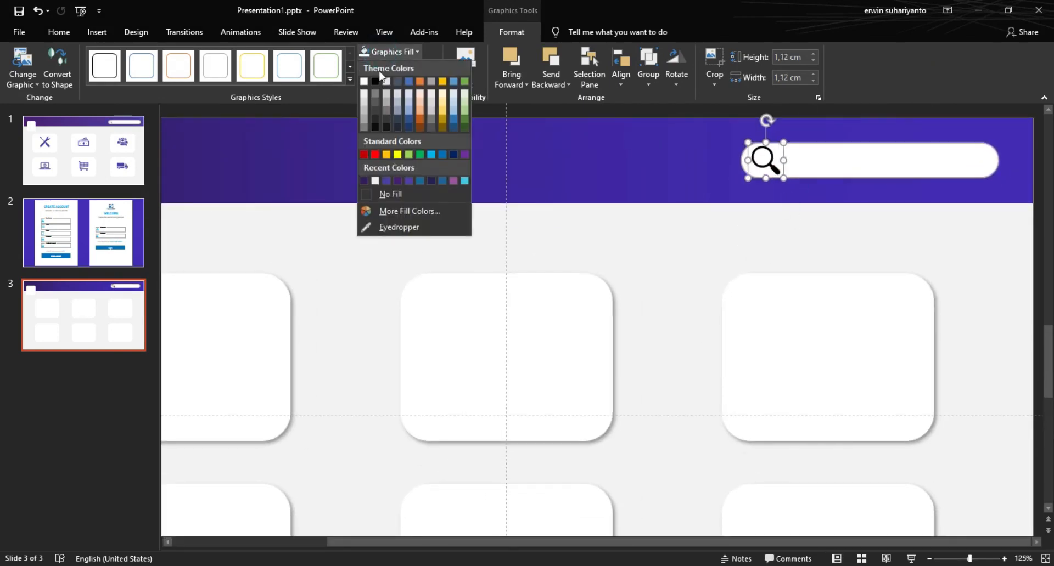
{"action": "left_click", "coordinate": [366, 121]}
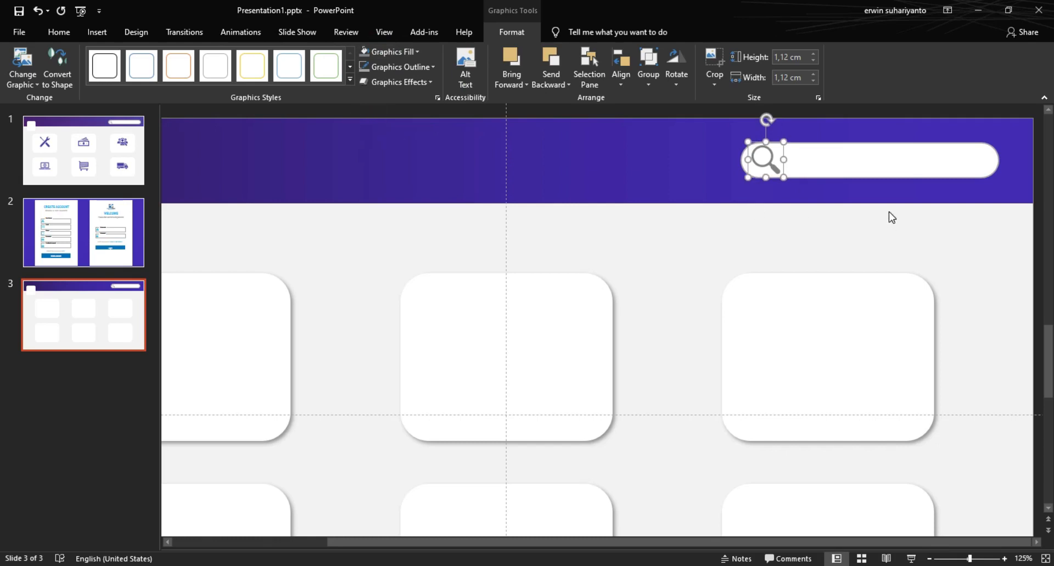
{"action": "left_click", "coordinate": [756, 238]}
{"action": "scroll", "coordinate": [771, 239], "scroll_direction": "down", "scroll_amount": 5, "text": "ctrl"}
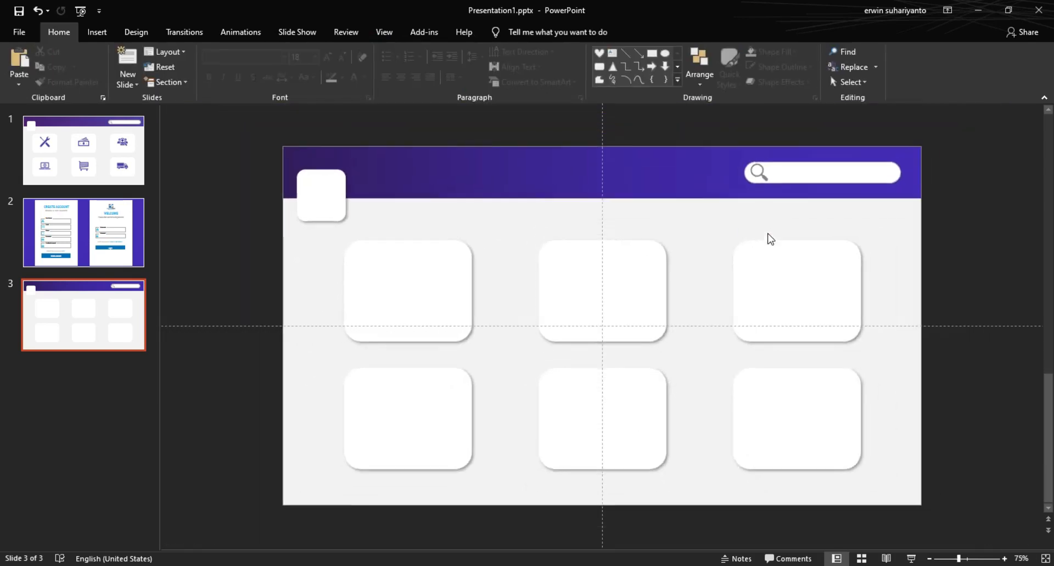
Step: Reopen the icon library, try a 'SETT' search, then clear it and browse categories
{"action": "left_click", "coordinate": [97, 31]}
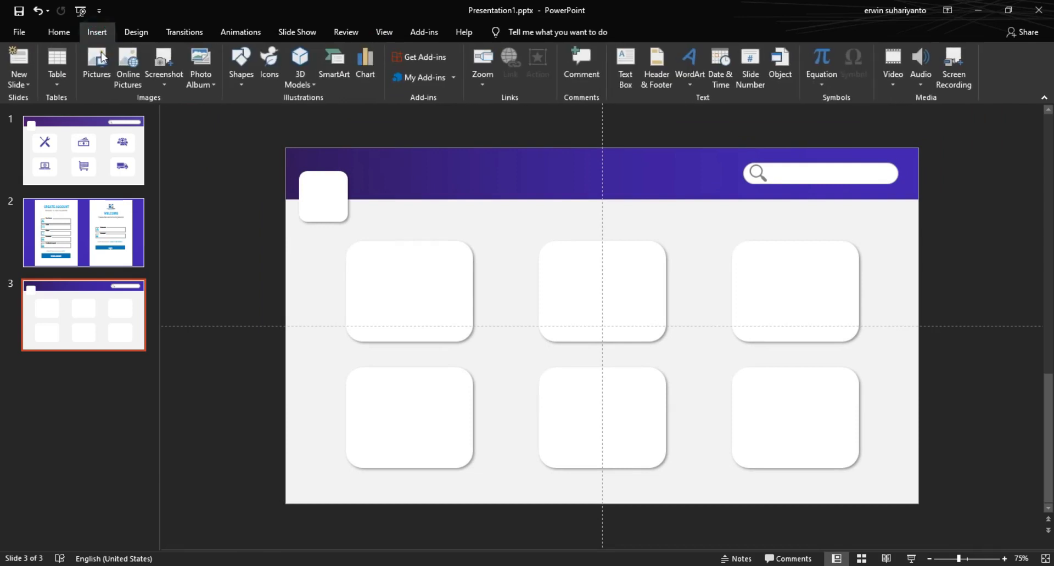
{"action": "left_click", "coordinate": [269, 62]}
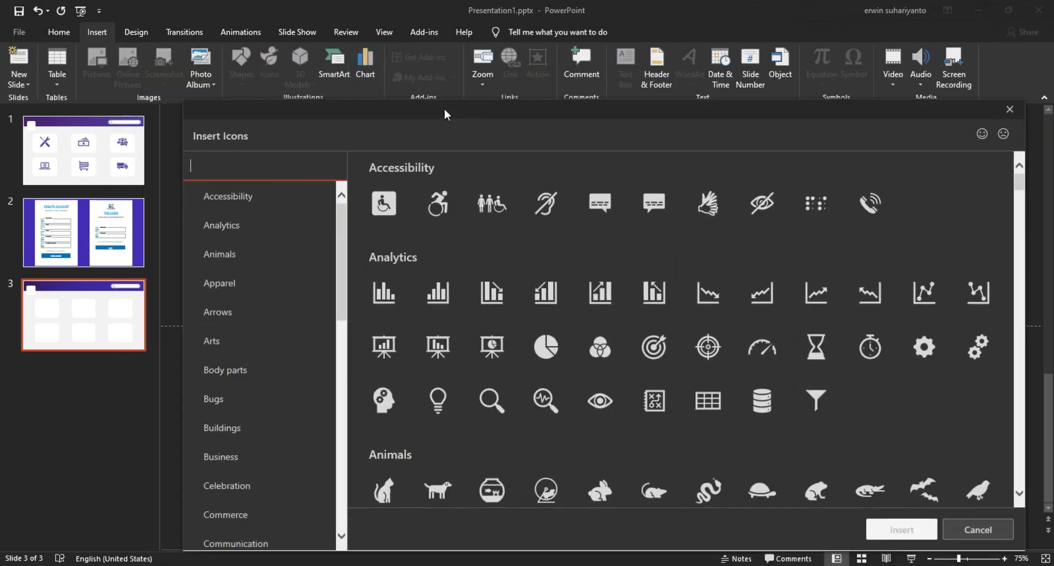
{"action": "type", "text": "SETT"}
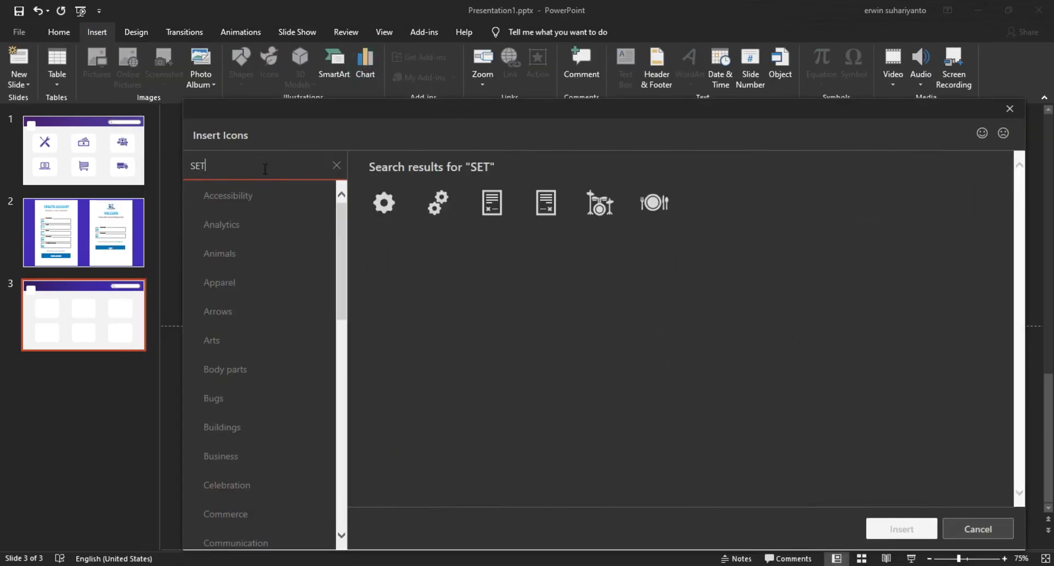
{"action": "key", "text": "BackSpace"}
{"action": "key", "text": "BackSpace"}
{"action": "key", "text": "BackSpace"}
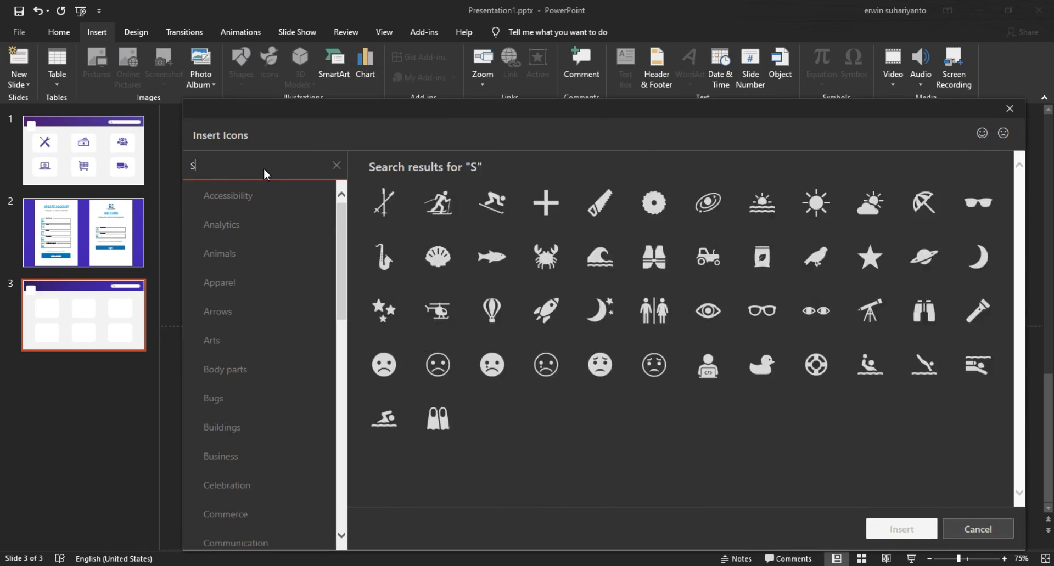
{"action": "key", "text": "BackSpace"}
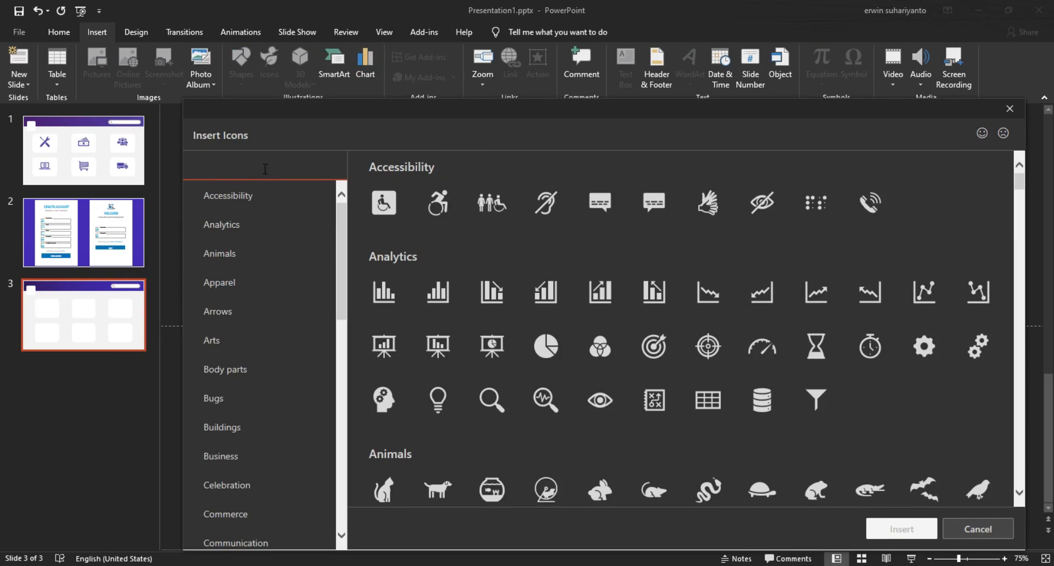
{"action": "scroll", "coordinate": [653, 345], "scroll_direction": "down", "scroll_amount": 1}
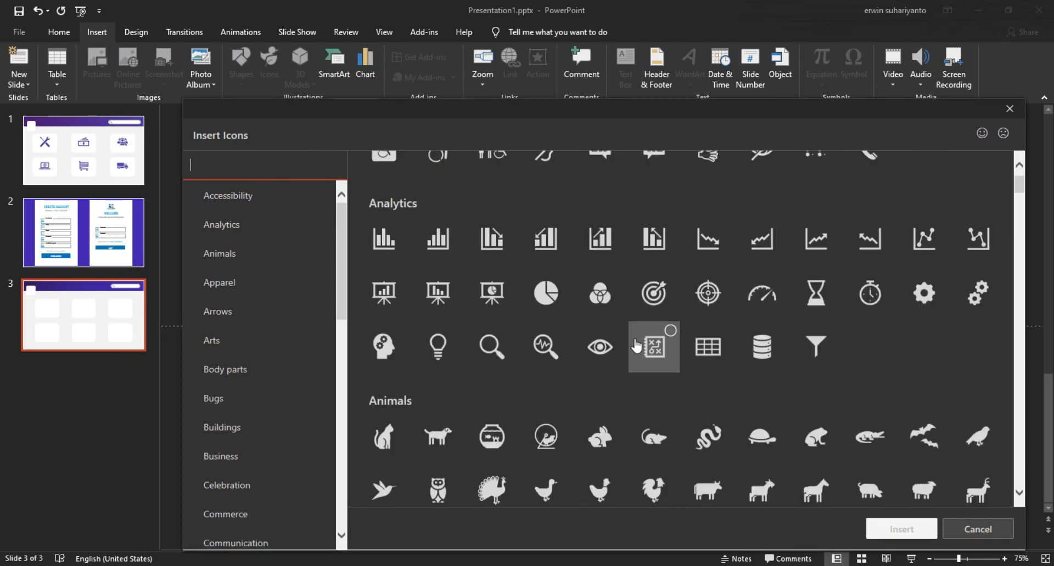
{"action": "scroll", "coordinate": [595, 332], "scroll_direction": "down", "scroll_amount": 10}
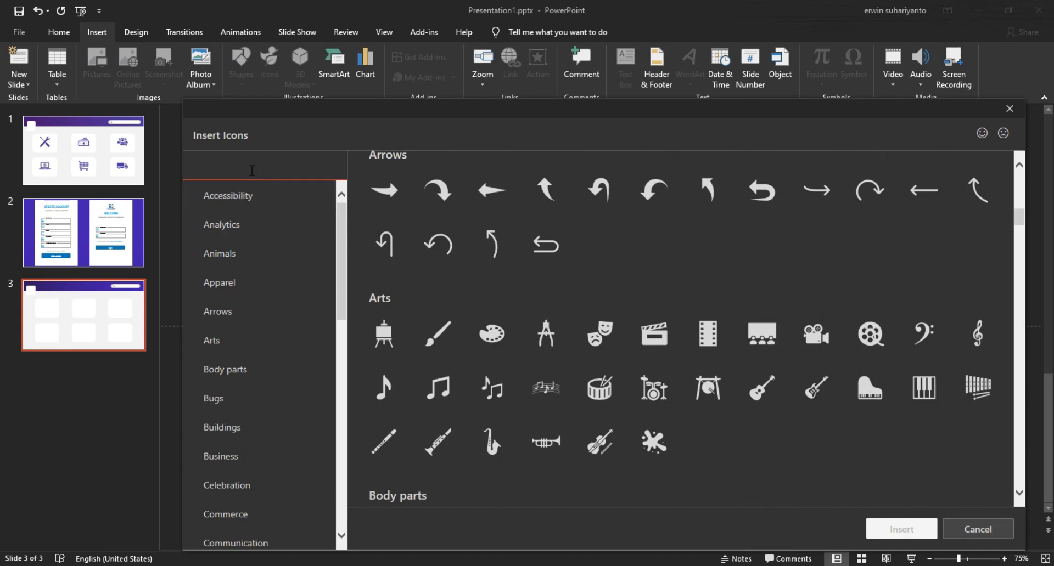
Step: Try a 'PEOP' icon search, clear it, and browse the full category listing
{"action": "type", "text": "PEOP"}
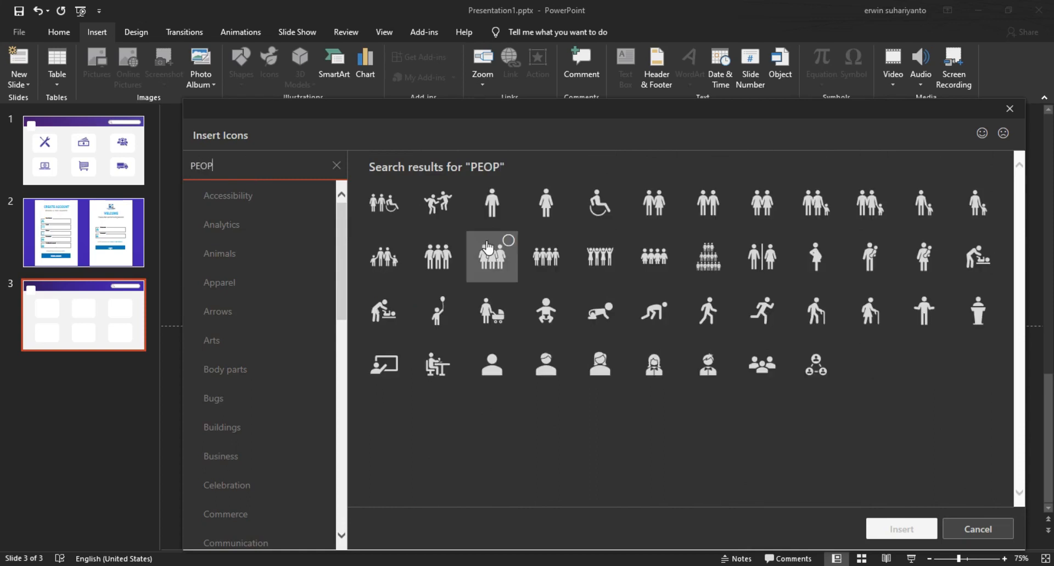
{"action": "key", "text": "BackSpace"}
{"action": "key", "text": "BackSpace"}
{"action": "key", "text": "BackSpace"}
{"action": "scroll", "coordinate": [489, 242], "scroll_direction": "down", "scroll_amount": 1}
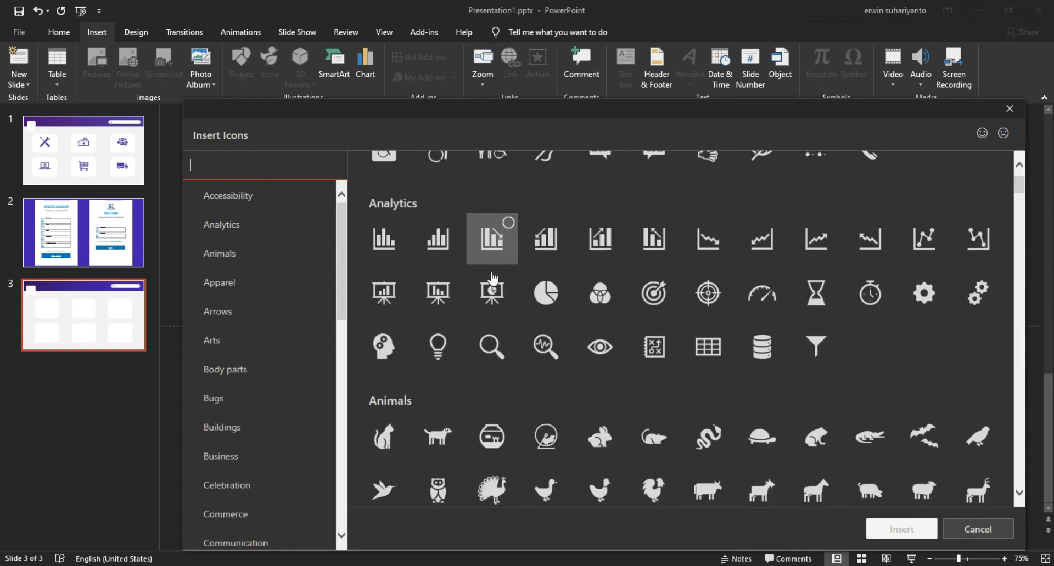
{"action": "scroll", "coordinate": [552, 256], "scroll_direction": "up", "scroll_amount": 1}
{"action": "scroll", "coordinate": [764, 348], "scroll_direction": "down", "scroll_amount": 3}
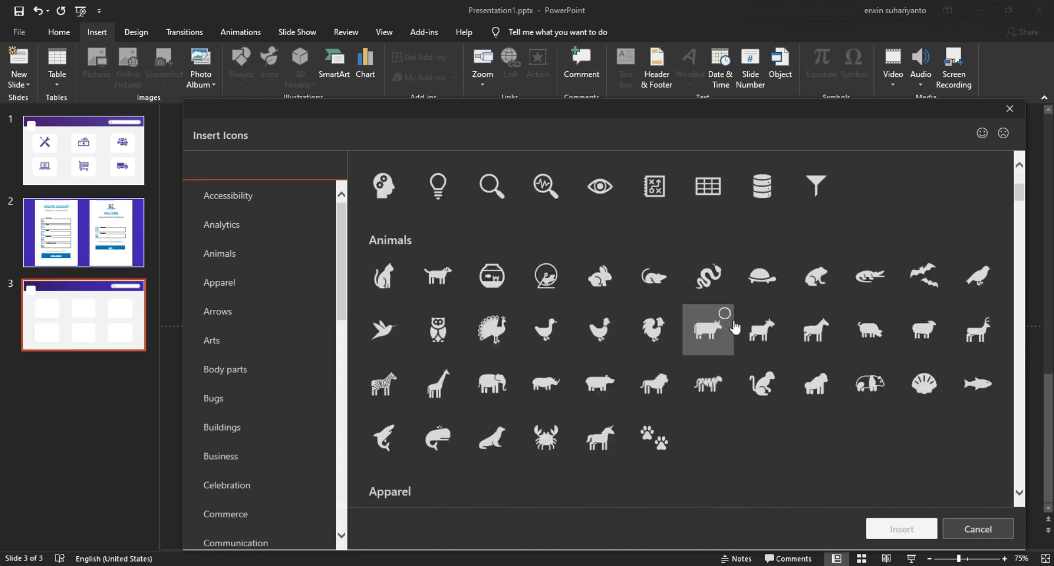
{"action": "scroll", "coordinate": [263, 387], "scroll_direction": "down", "scroll_amount": 1}
{"action": "scroll", "coordinate": [260, 376], "scroll_direction": "down", "scroll_amount": 6}
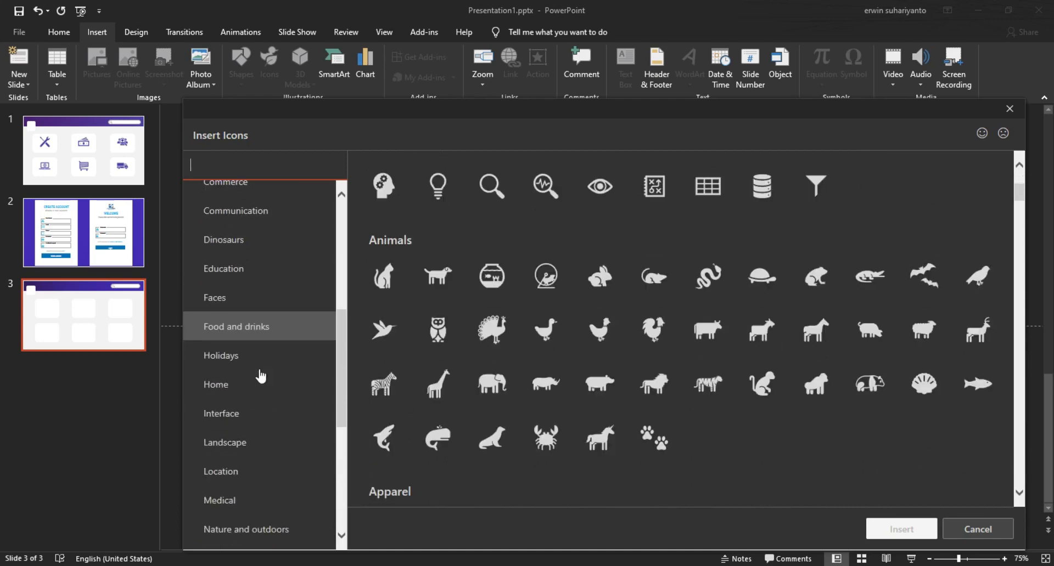
Step: Select the delivery truck and laptop-with-globe icons in the library
{"action": "scroll", "coordinate": [269, 428], "scroll_direction": "down", "scroll_amount": 1}
{"action": "left_click", "coordinate": [277, 507]}
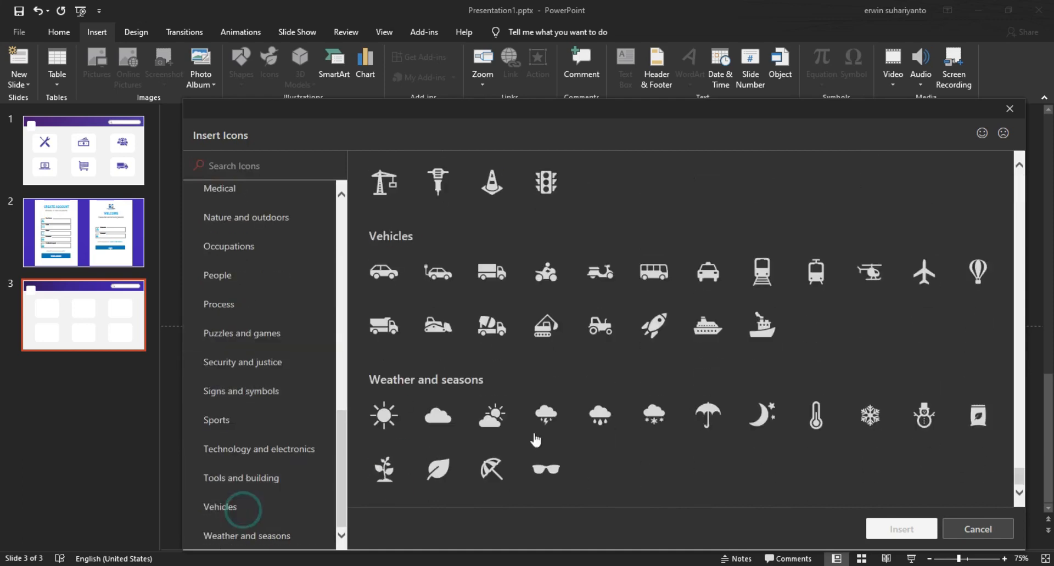
{"action": "left_click", "coordinate": [494, 273]}
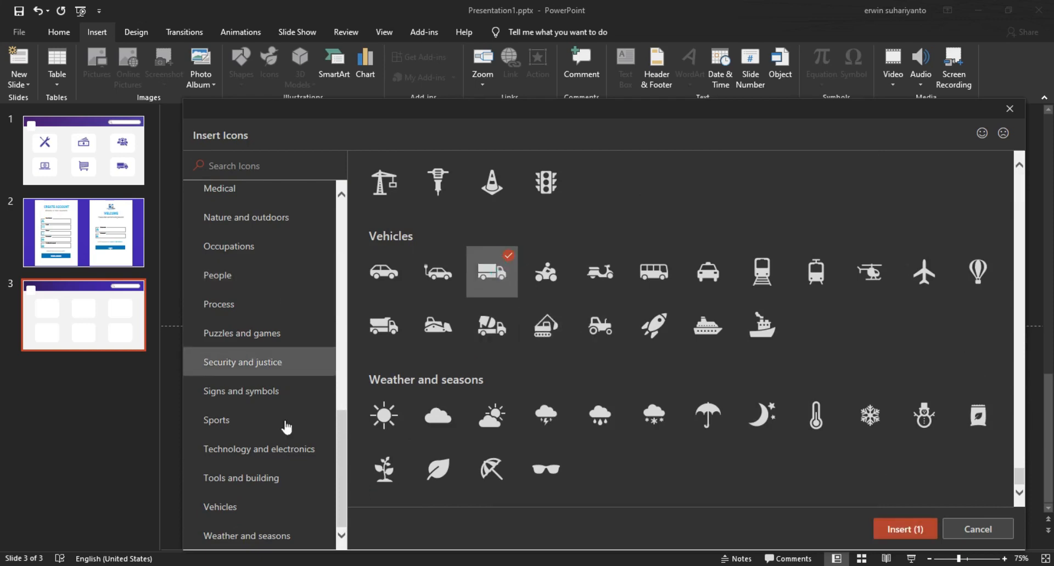
{"action": "left_click", "coordinate": [244, 426]}
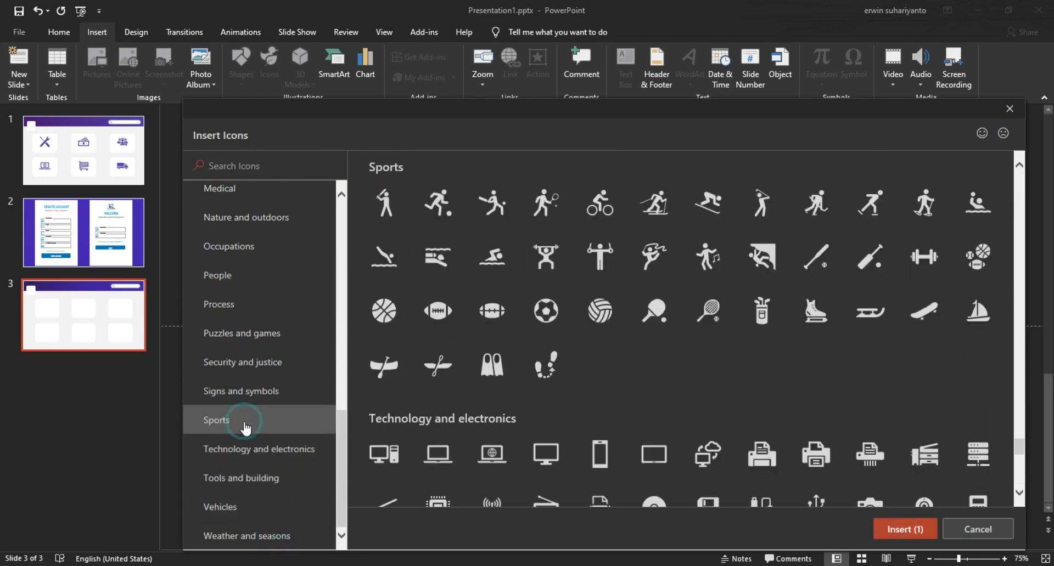
{"action": "scroll", "coordinate": [517, 464], "scroll_direction": "down", "scroll_amount": 1}
{"action": "left_click", "coordinate": [504, 394]}
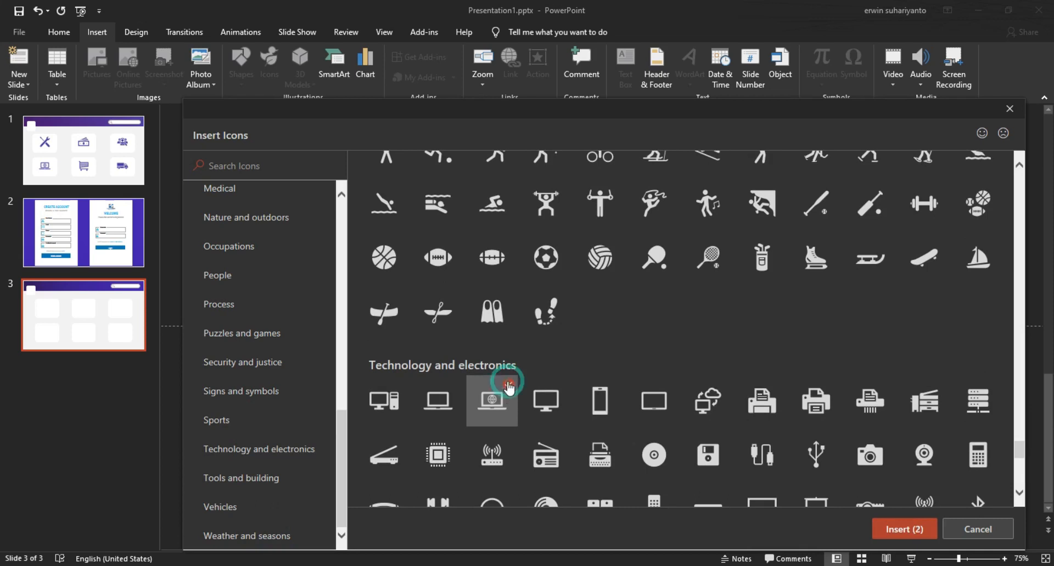
{"action": "scroll", "coordinate": [455, 417], "scroll_direction": "down", "scroll_amount": 1}
{"action": "scroll", "coordinate": [453, 420], "scroll_direction": "down", "scroll_amount": 3}
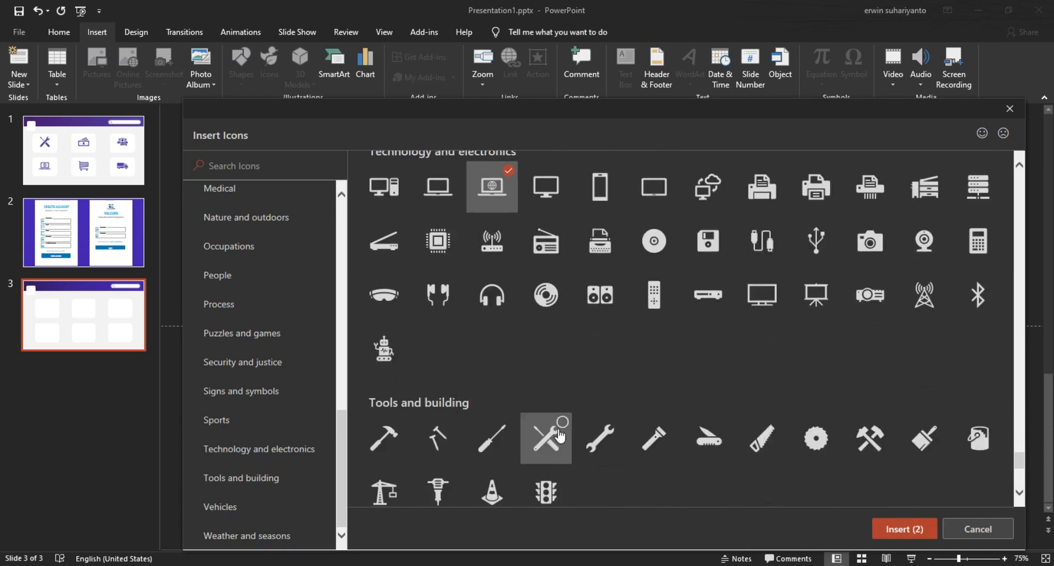
{"action": "scroll", "coordinate": [425, 390], "scroll_direction": "up", "scroll_amount": 3}
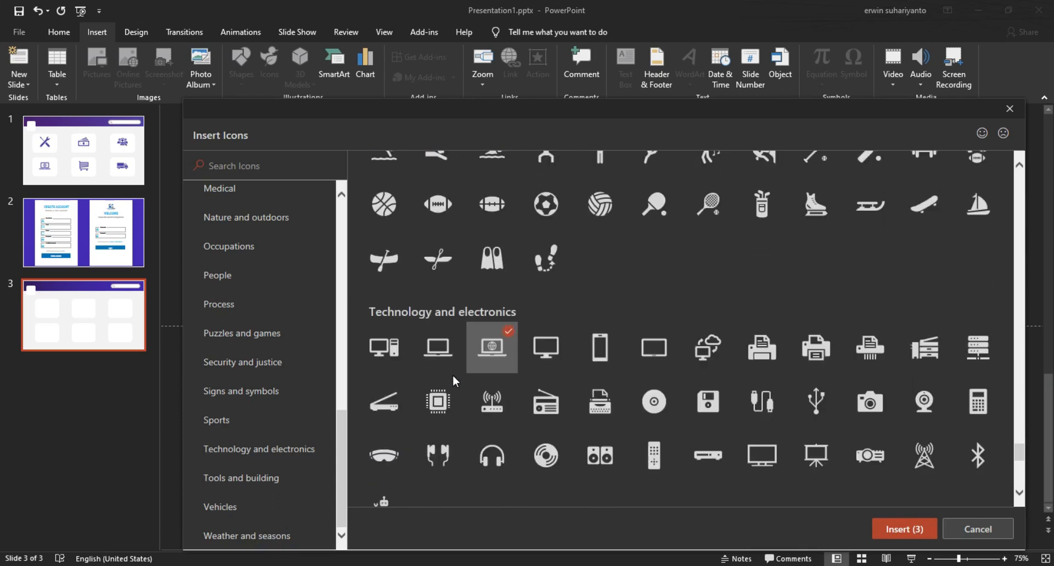
{"action": "scroll", "coordinate": [453, 382], "scroll_direction": "up", "scroll_amount": 3}
Step: Browse back up the categories and select the people-search business icon
{"action": "left_click", "coordinate": [274, 334]}
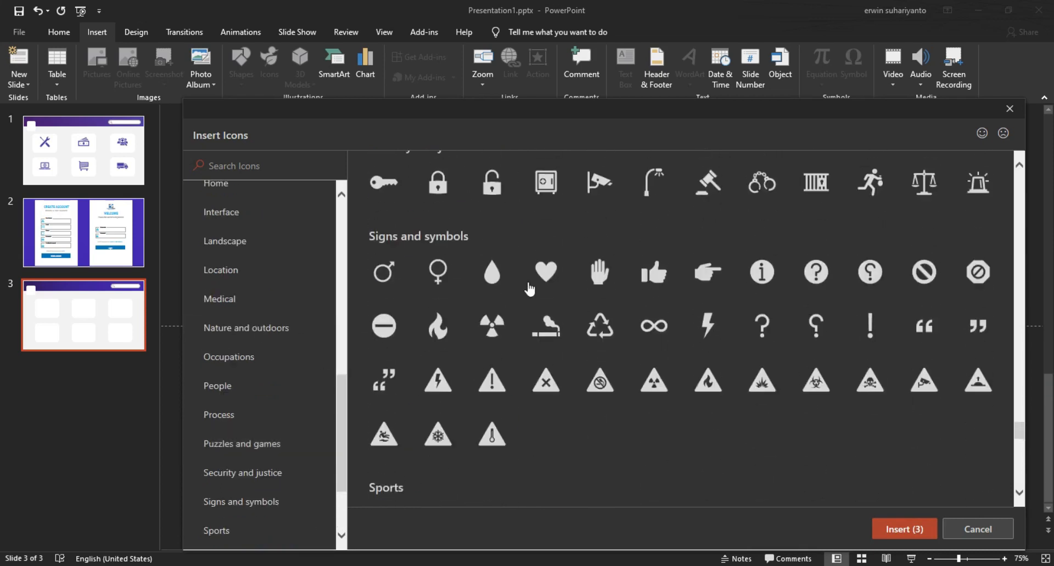
{"action": "scroll", "coordinate": [529, 289], "scroll_direction": "up", "scroll_amount": 20}
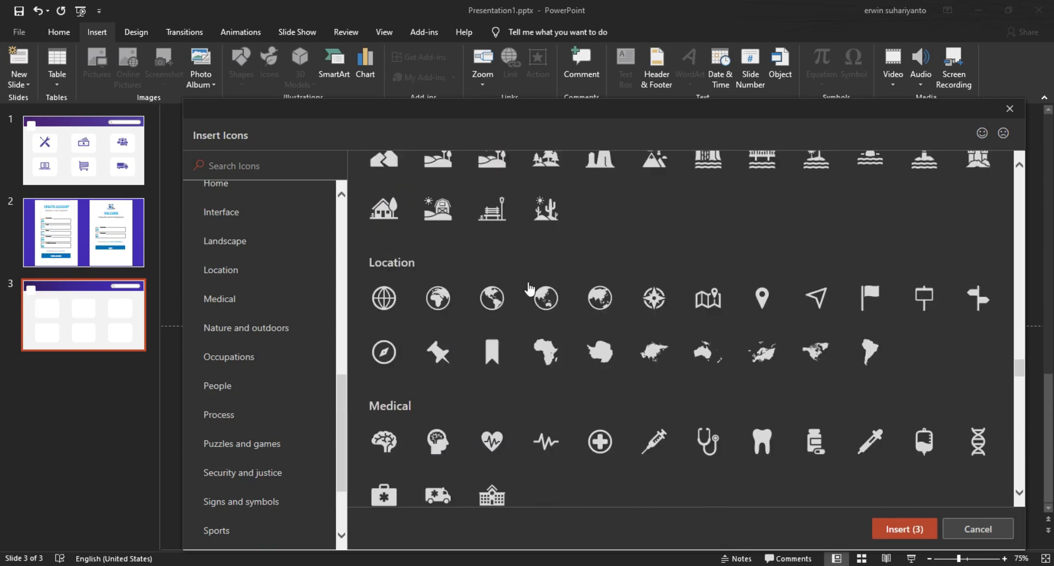
{"action": "scroll", "coordinate": [636, 300], "scroll_direction": "up", "scroll_amount": 5}
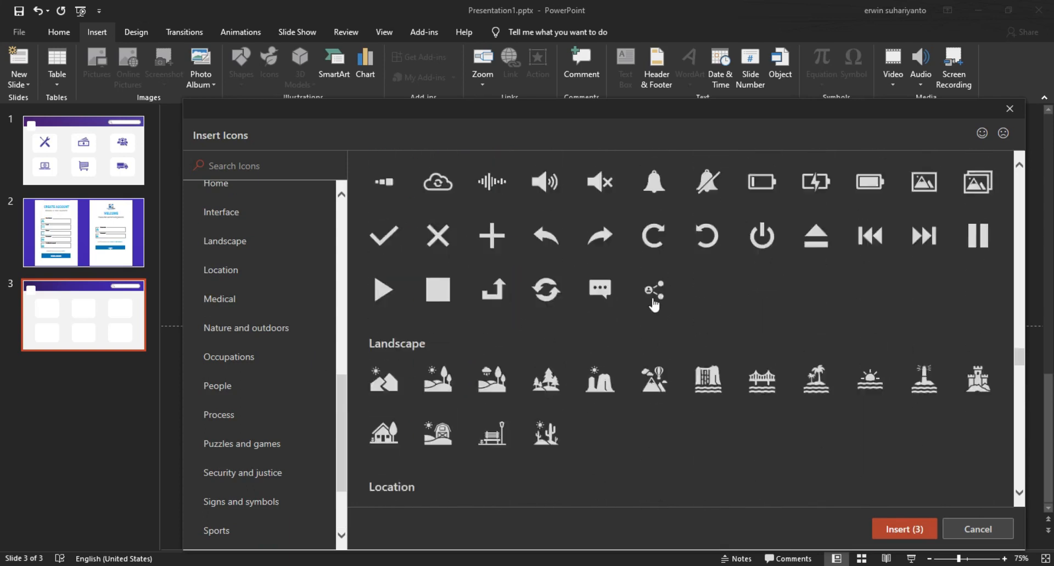
{"action": "scroll", "coordinate": [653, 305], "scroll_direction": "up", "scroll_amount": 10}
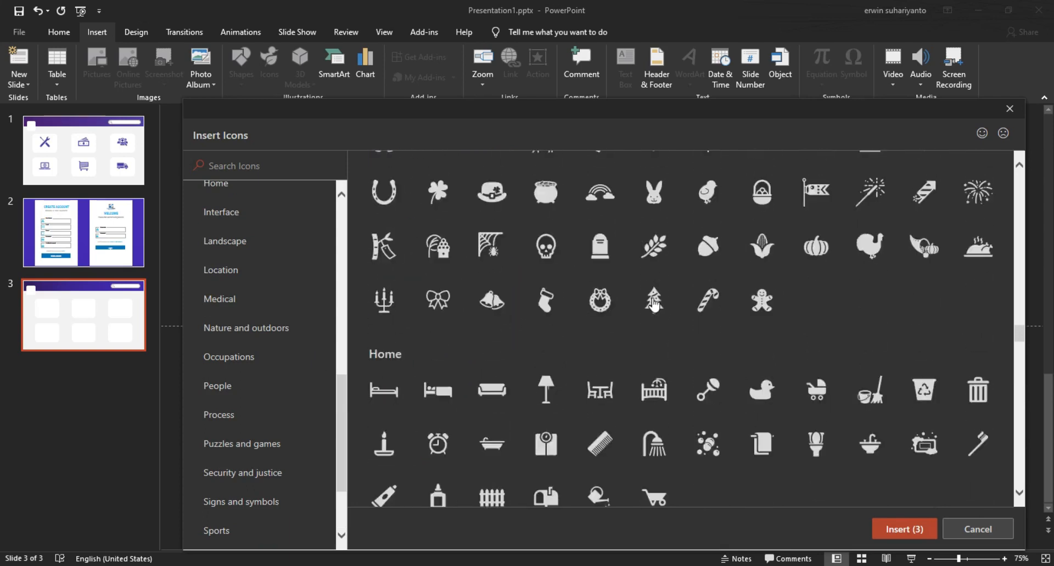
{"action": "scroll", "coordinate": [653, 303], "scroll_direction": "up", "scroll_amount": 12}
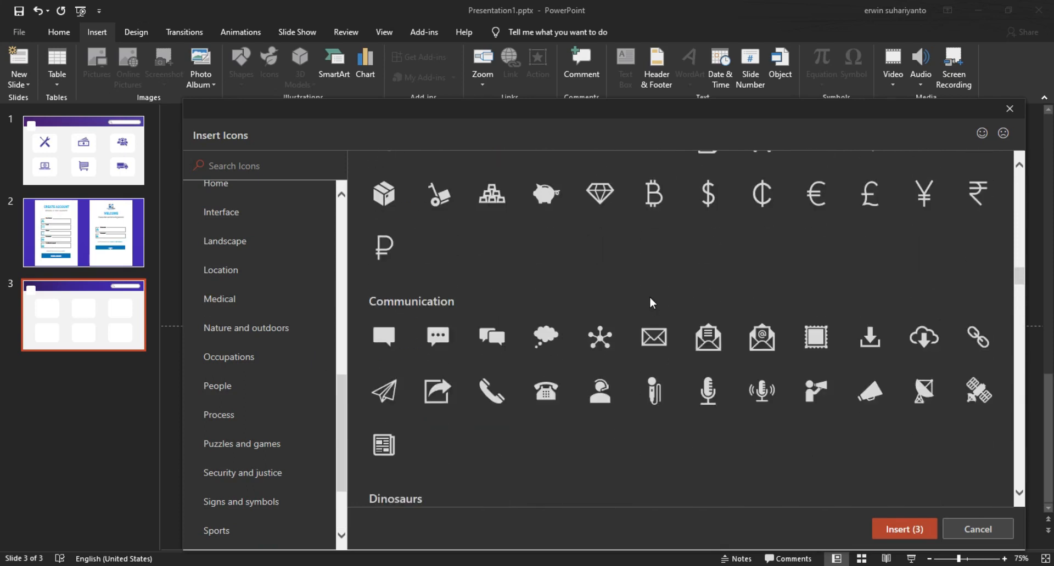
{"action": "scroll", "coordinate": [652, 303], "scroll_direction": "up", "scroll_amount": 9}
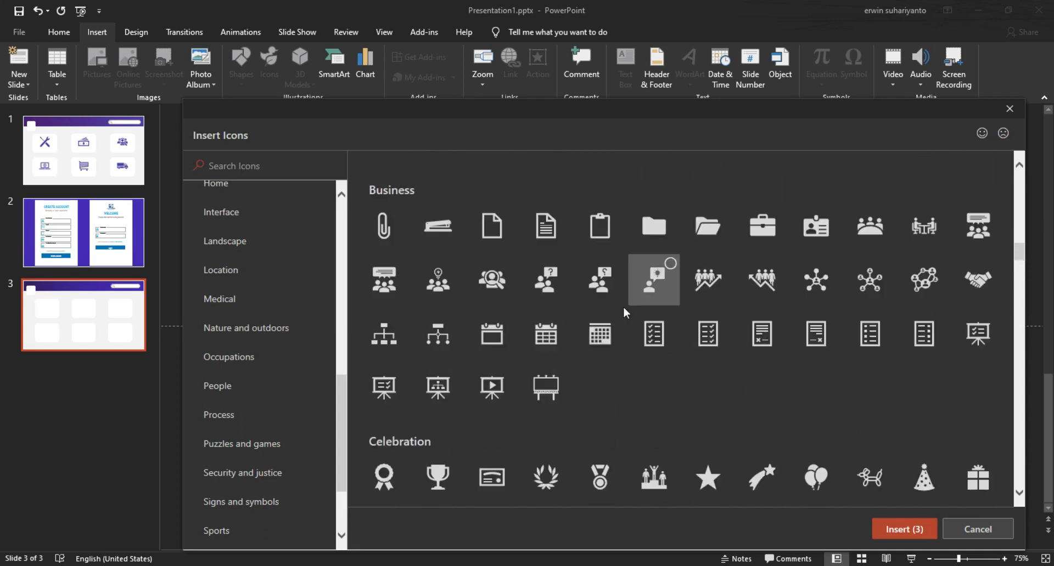
{"action": "left_click", "coordinate": [501, 282]}
{"action": "scroll", "coordinate": [696, 326], "scroll_direction": "up", "scroll_amount": 11}
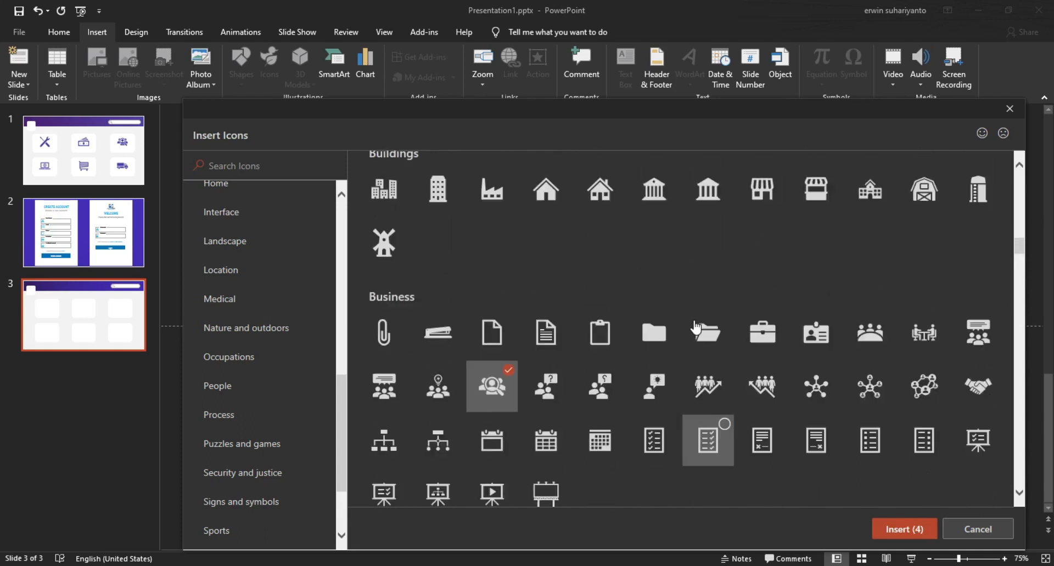
{"action": "scroll", "coordinate": [696, 326], "scroll_direction": "up", "scroll_amount": 15}
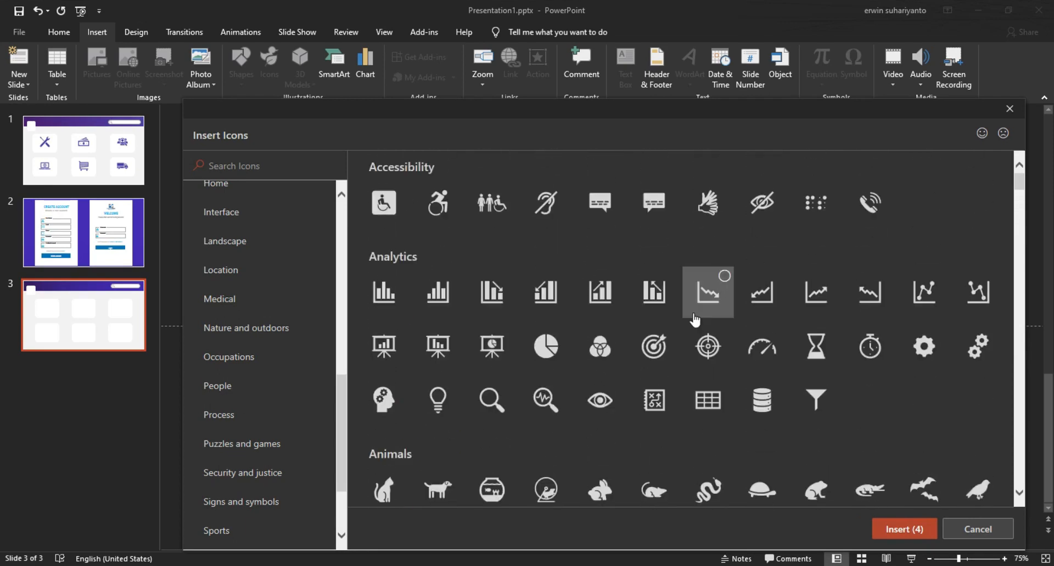
Step: Try a 'SHO' search, then pick the cash and shopping-cart icons from Commerce
{"action": "left_click", "coordinate": [254, 169]}
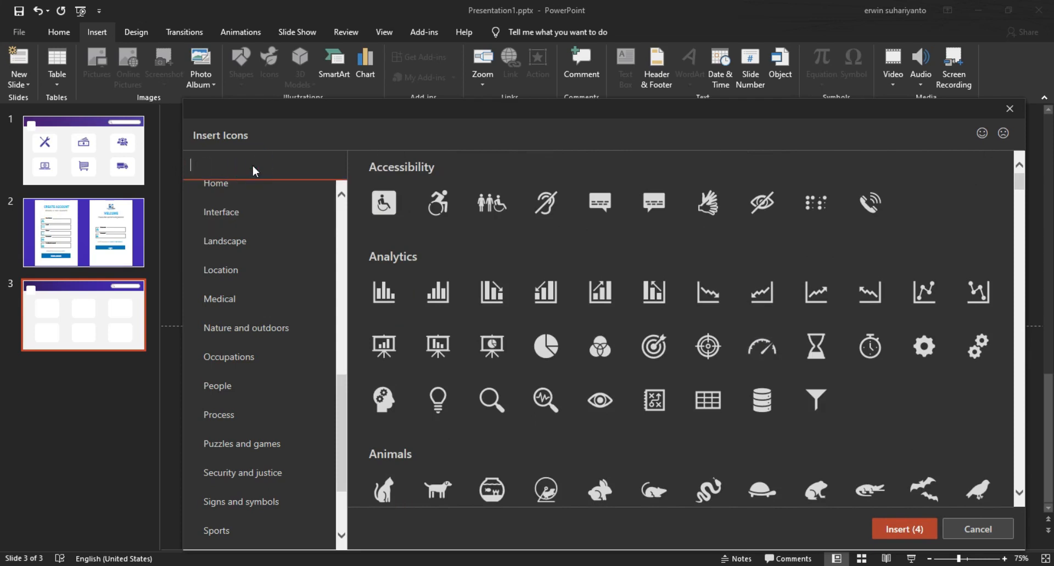
{"action": "type", "text": "SHO"}
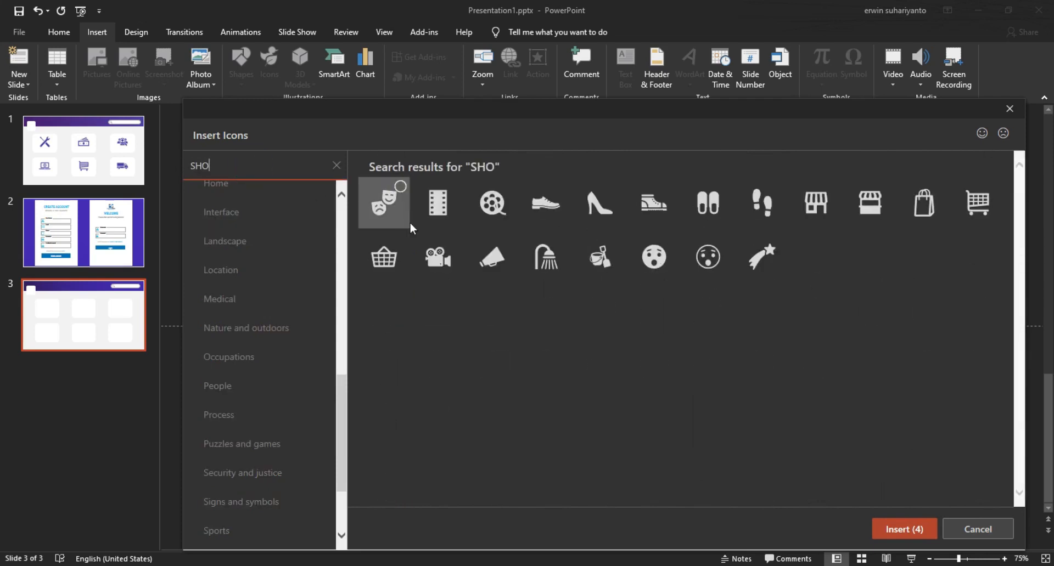
{"action": "key", "text": "BackSpace"}
{"action": "key", "text": "BackSpace"}
{"action": "key", "text": "BackSpace"}
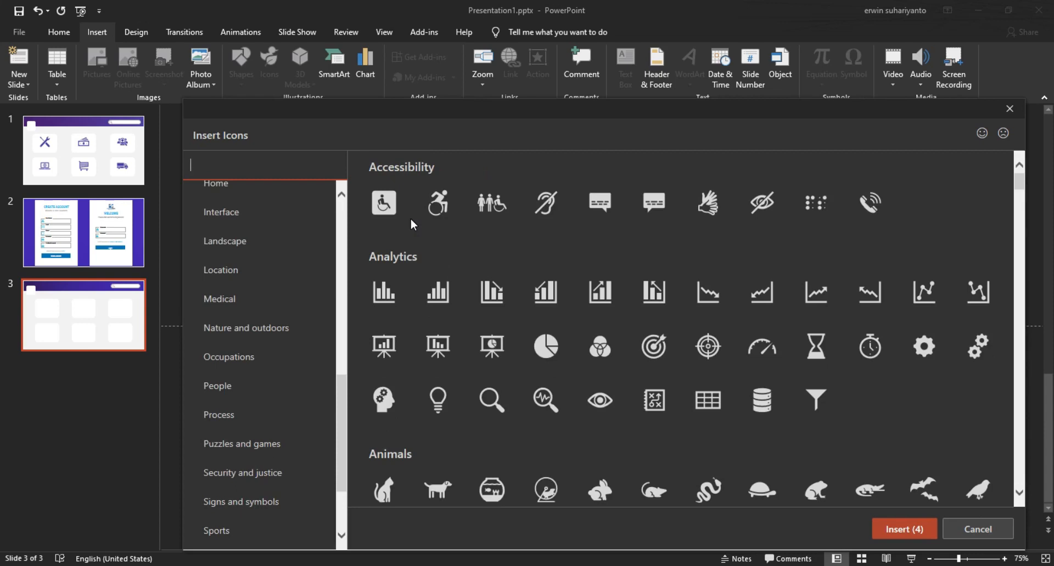
{"action": "scroll", "coordinate": [654, 298], "scroll_direction": "down", "scroll_amount": 3}
{"action": "scroll", "coordinate": [654, 298], "scroll_direction": "up", "scroll_amount": 3}
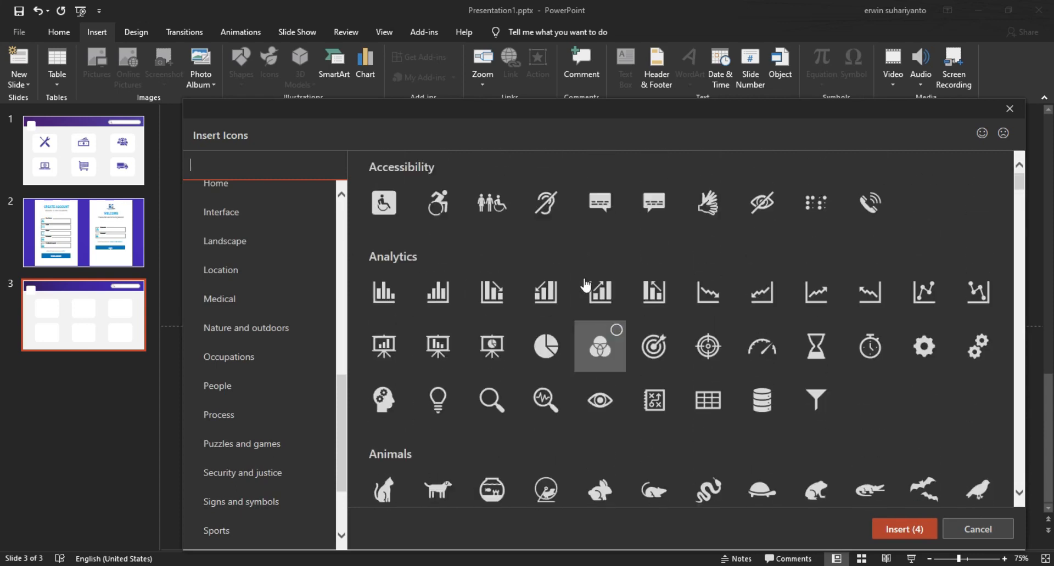
{"action": "scroll", "coordinate": [236, 297], "scroll_direction": "up", "scroll_amount": 2}
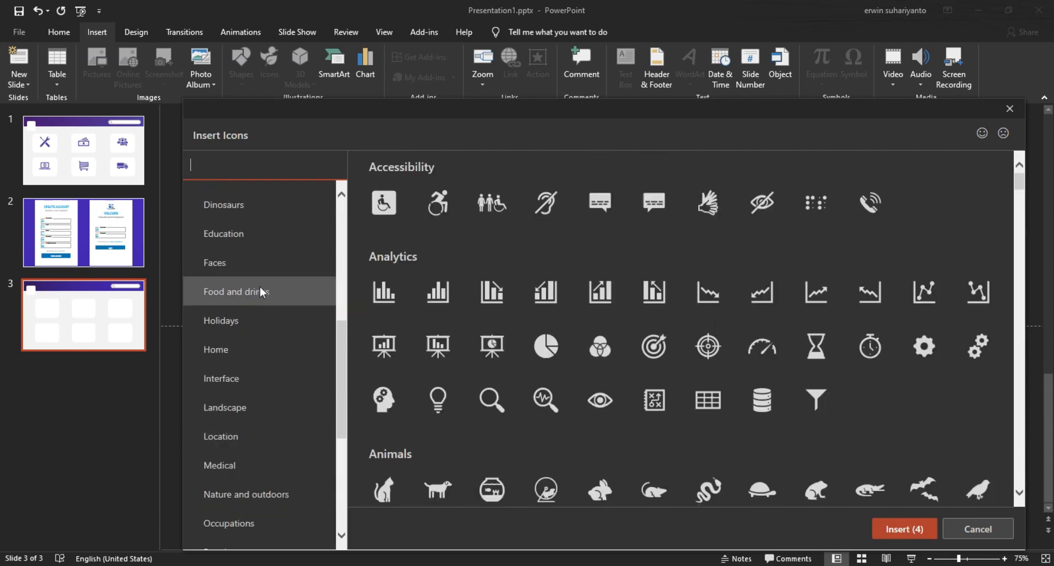
{"action": "scroll", "coordinate": [236, 351], "scroll_direction": "up", "scroll_amount": 3}
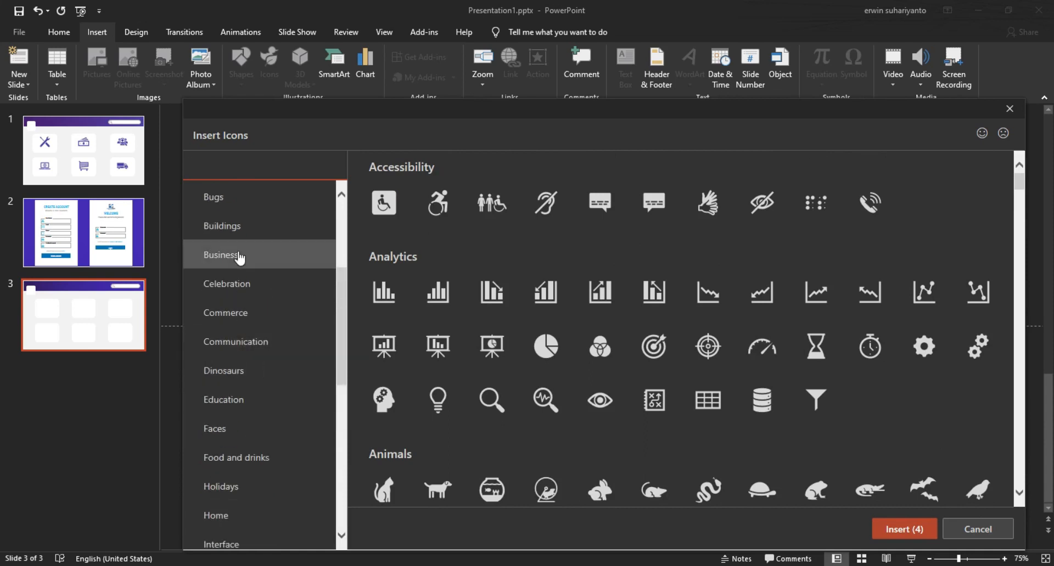
{"action": "left_click", "coordinate": [238, 259]}
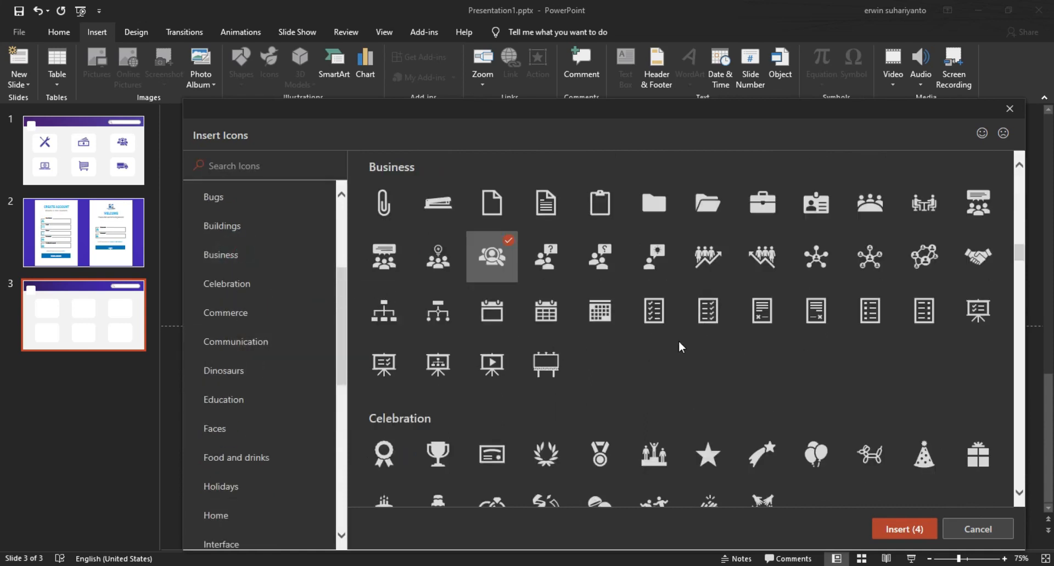
{"action": "left_click", "coordinate": [277, 311]}
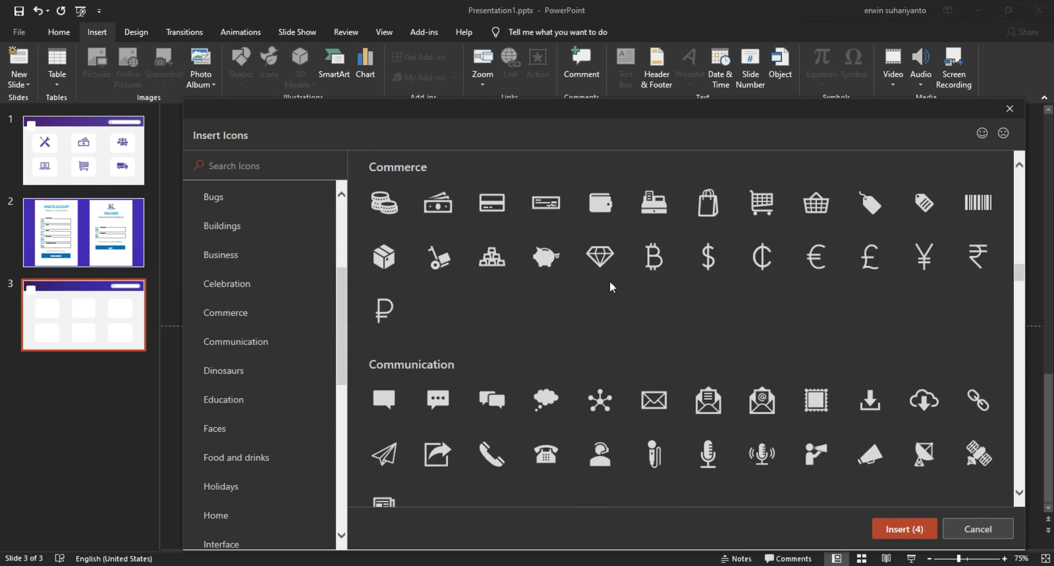
{"action": "left_click", "coordinate": [457, 198]}
{"action": "left_click", "coordinate": [774, 184]}
Step: Insert the six chosen icons and move the pile toward the left card
{"action": "left_click", "coordinate": [887, 530]}
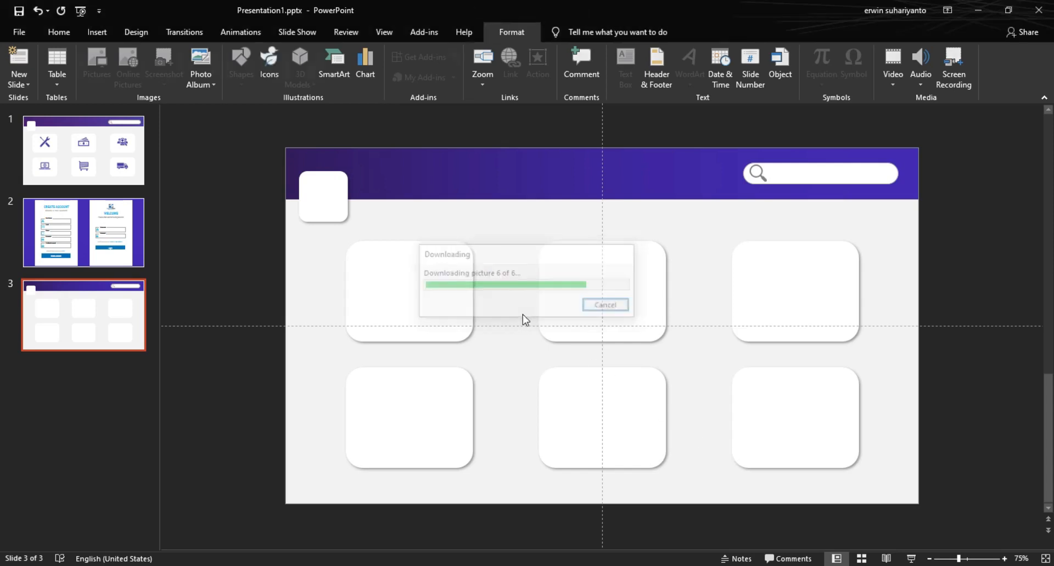
{"action": "left_click_drag", "start_coordinate": [638, 377], "coordinate": [525, 362]}
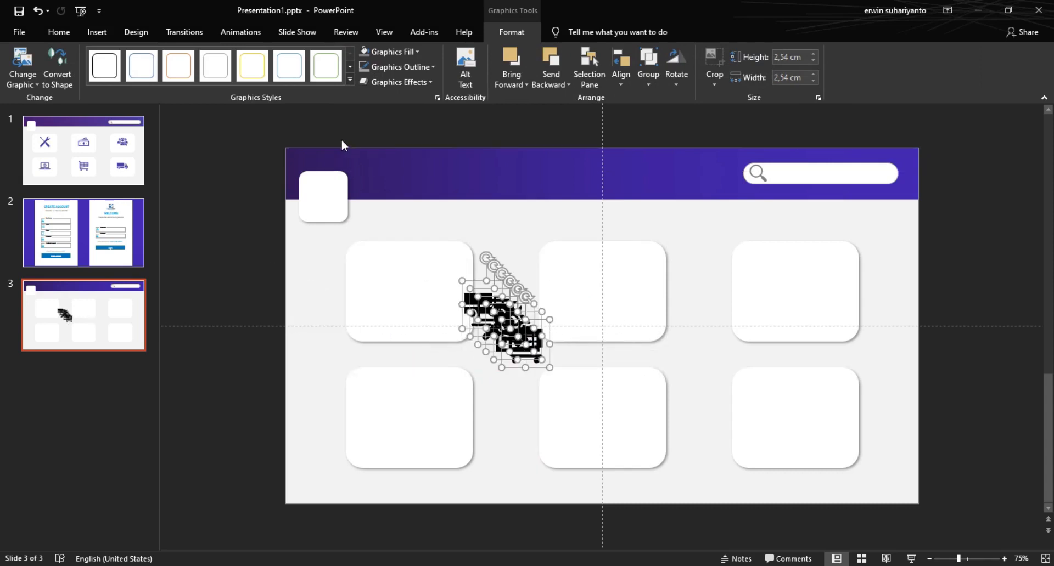
{"action": "left_click", "coordinate": [507, 35]}
Step: Colour all six icons purple and resize them to 3.9 cm
{"action": "left_click", "coordinate": [402, 53]}
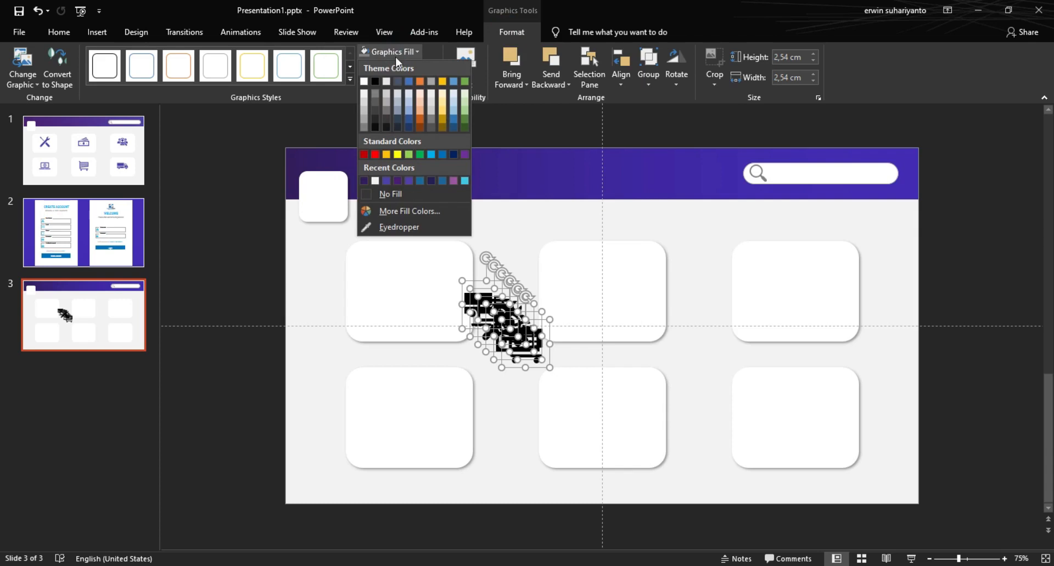
{"action": "left_click", "coordinate": [394, 179]}
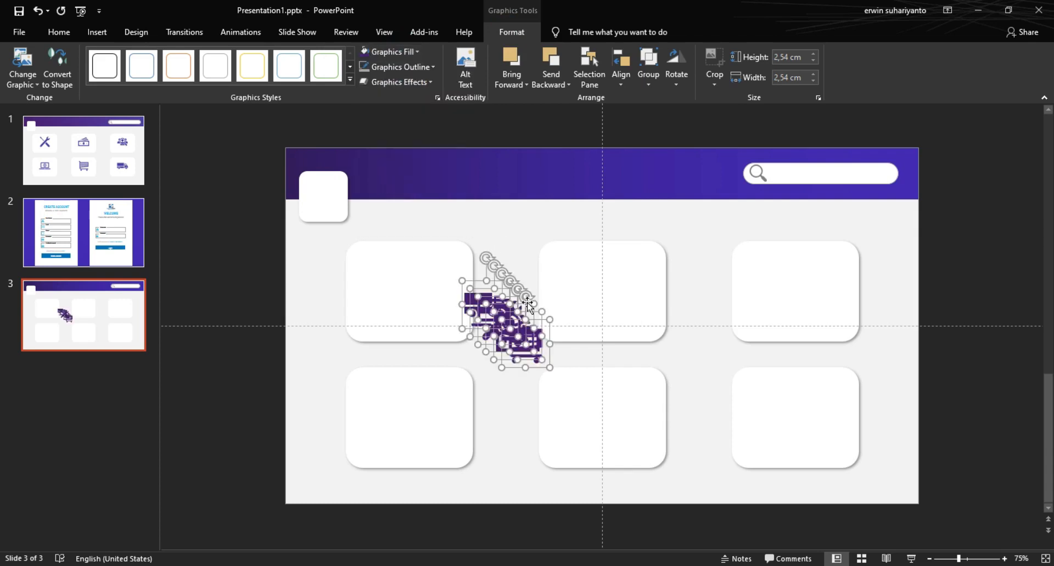
{"action": "left_click_drag", "start_coordinate": [551, 367], "coordinate": [581, 406]}
{"action": "left_click", "coordinate": [521, 229]}
{"action": "left_click", "coordinate": [537, 362]}
{"action": "left_click_drag", "start_coordinate": [537, 362], "coordinate": [608, 422]}
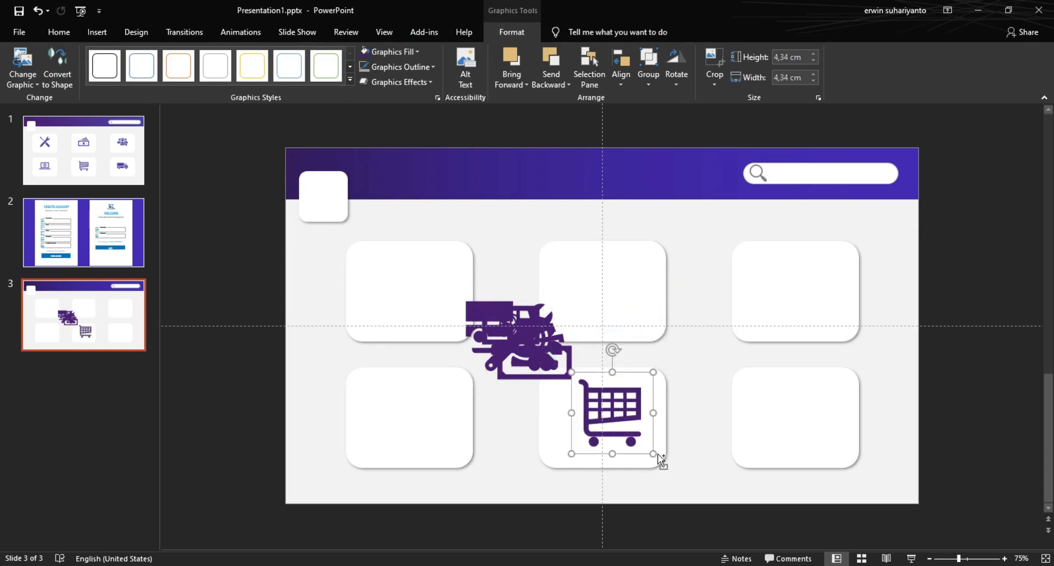
{"action": "key", "text": "ctrl+z"}
{"action": "key", "text": "ctrl+z"}
{"action": "left_click_drag", "start_coordinate": [568, 381], "coordinate": [604, 422]}
{"action": "left_click", "coordinate": [638, 368]}
Step: Place the cash icon top-middle, people-search top-right, and wrench top-left
{"action": "left_click", "coordinate": [539, 365]}
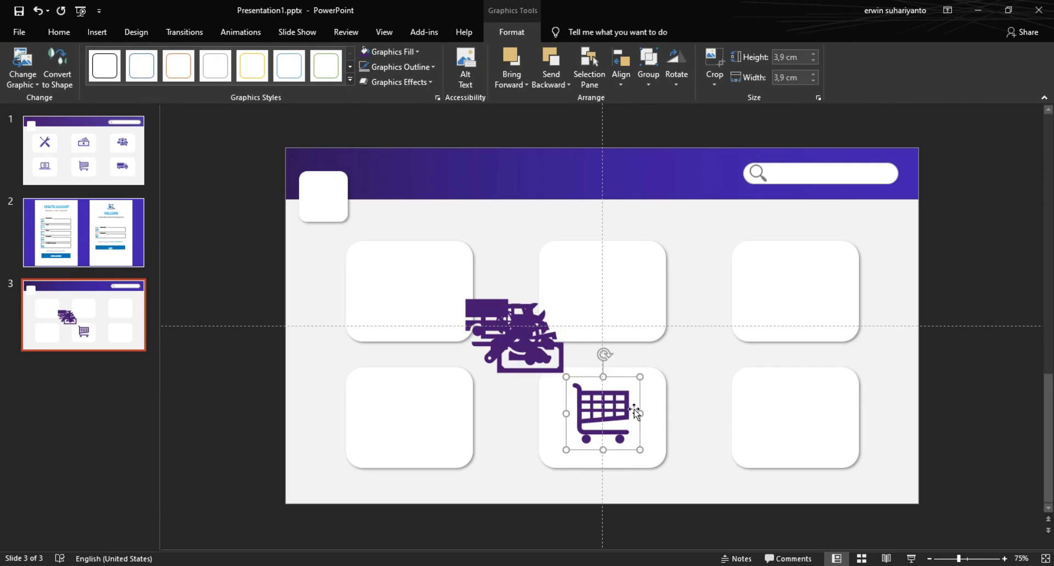
{"action": "left_click", "coordinate": [526, 356]}
{"action": "left_click_drag", "start_coordinate": [526, 356], "coordinate": [602, 295]}
{"action": "key", "text": "Up"}
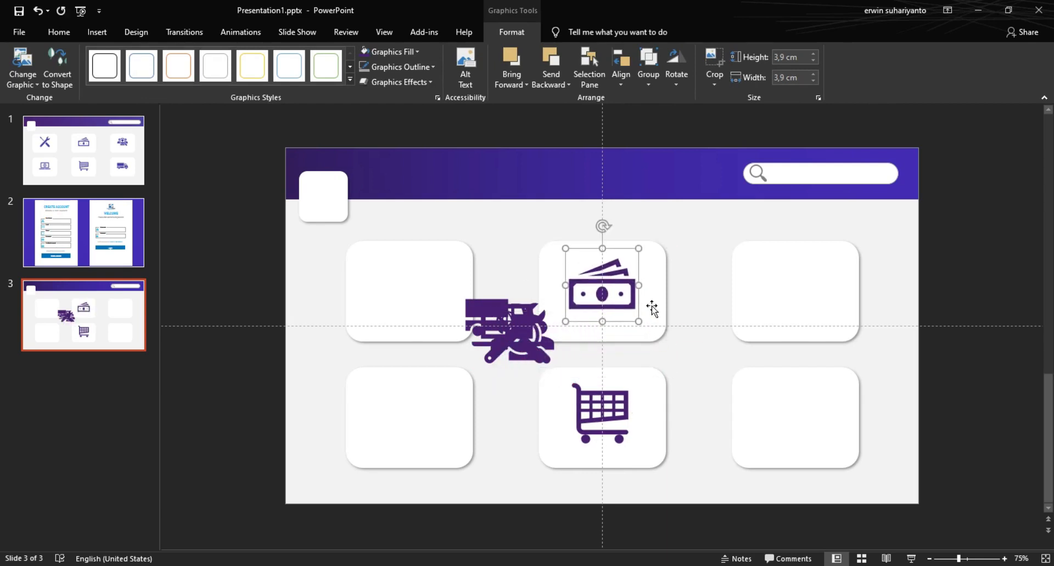
{"action": "left_click_drag", "start_coordinate": [533, 311], "coordinate": [787, 275]}
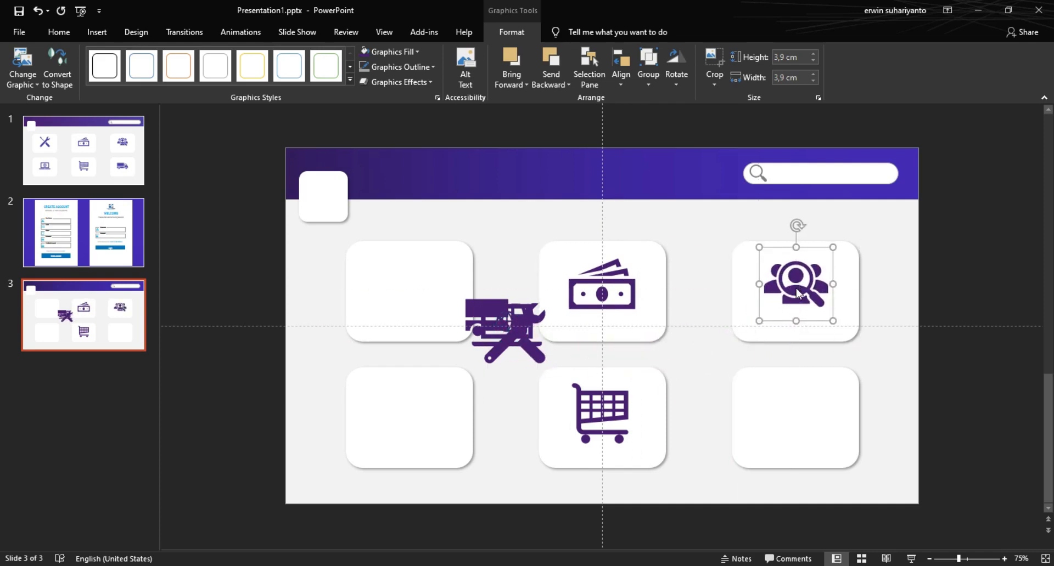
{"action": "left_click_drag", "start_coordinate": [514, 331], "coordinate": [412, 282]}
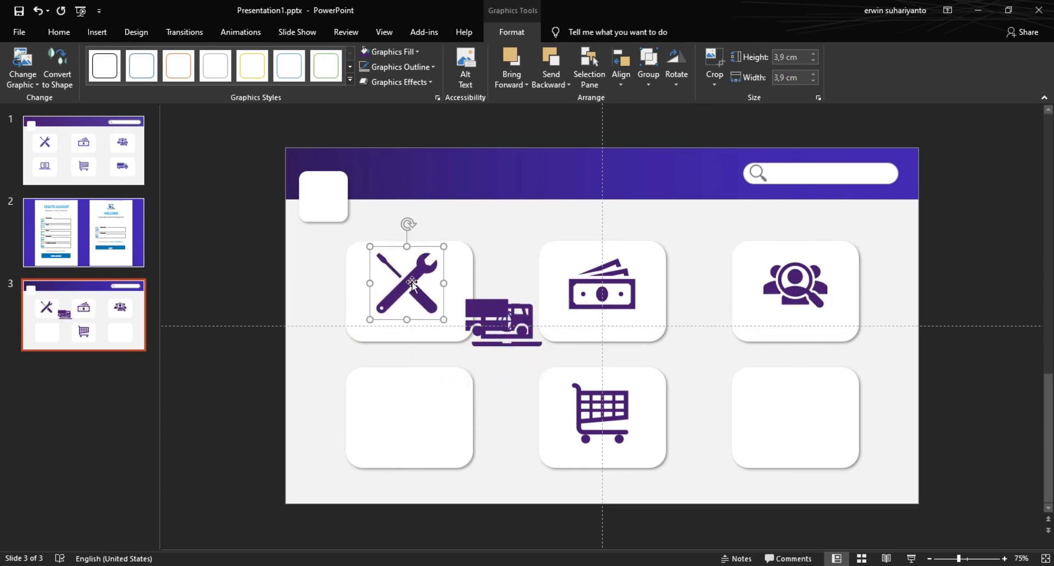
Step: Nudge the wrench icon into place, then put the laptop bottom-left and truck bottom-right
{"action": "left_click", "coordinate": [453, 269], "text": "shift"}
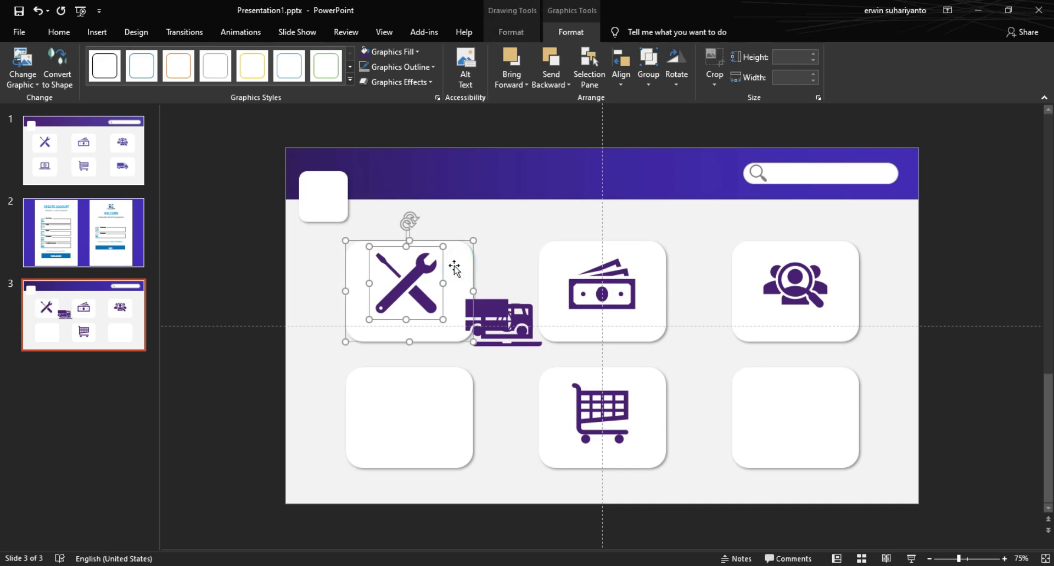
{"action": "left_click", "coordinate": [442, 272]}
{"action": "left_click_drag", "start_coordinate": [442, 273], "coordinate": [443, 274]}
{"action": "left_click", "coordinate": [459, 272], "text": "shift"}
{"action": "left_click", "coordinate": [461, 273], "text": "shift"}
{"action": "left_click_drag", "start_coordinate": [496, 317], "coordinate": [388, 396]}
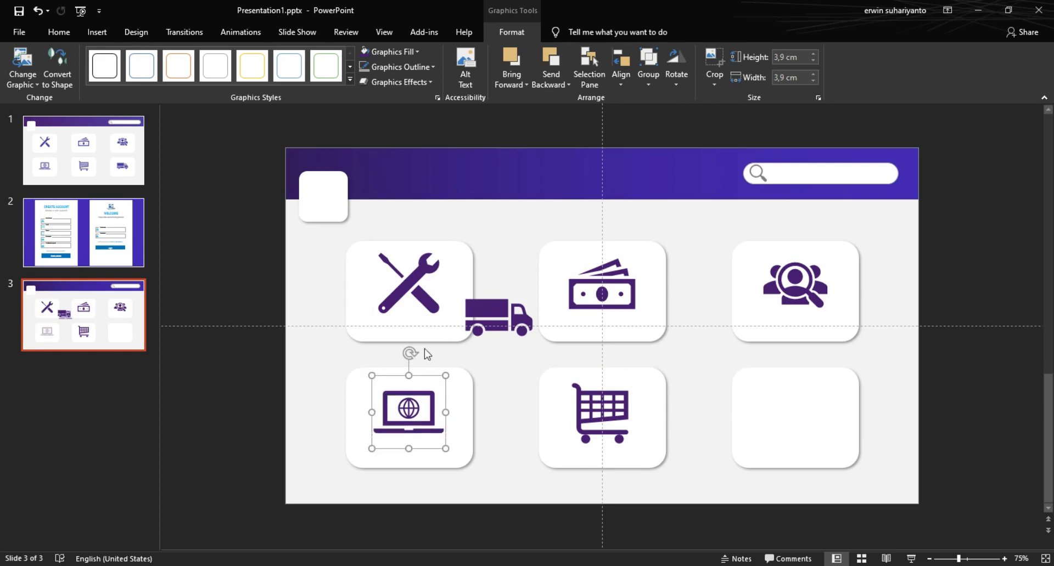
{"action": "left_click_drag", "start_coordinate": [495, 333], "coordinate": [798, 420]}
{"action": "left_click", "coordinate": [703, 466]}
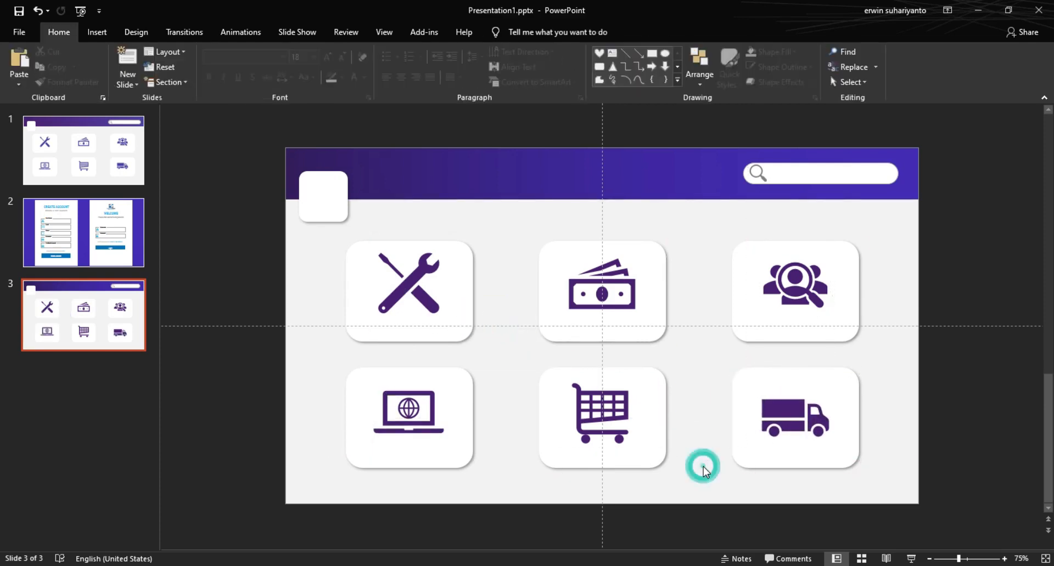
Step: Add a blank slide 4 after checking the login cards on slide 2
{"action": "left_click", "coordinate": [683, 253]}
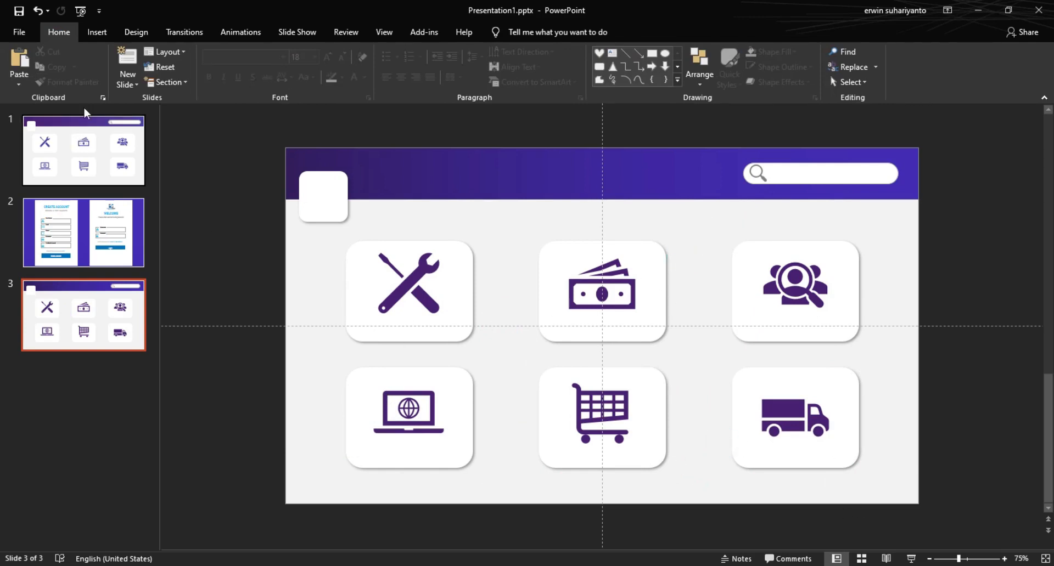
{"action": "left_click", "coordinate": [127, 62]}
{"action": "left_click", "coordinate": [104, 236]}
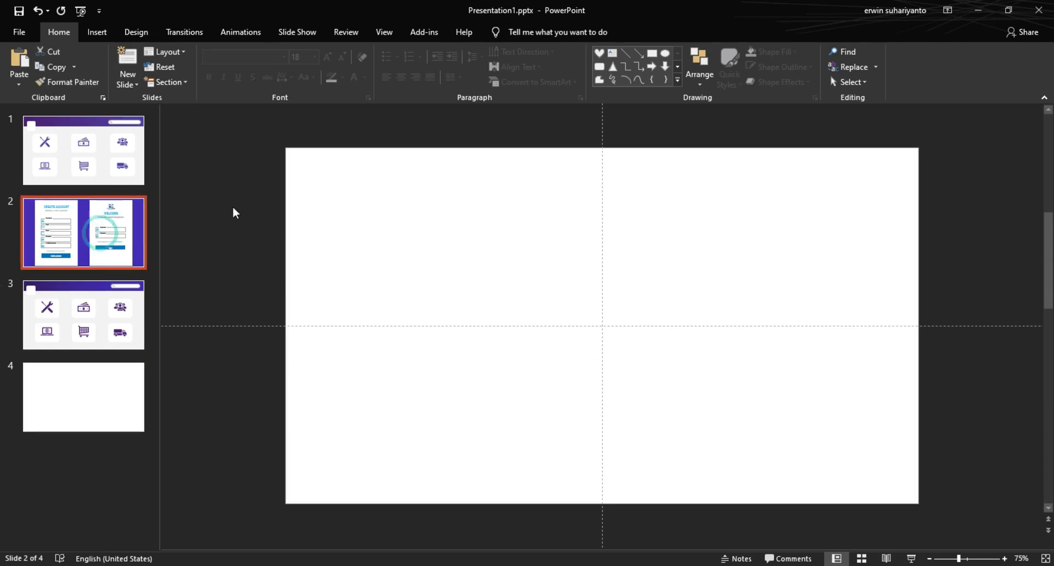
{"action": "left_click", "coordinate": [352, 219]}
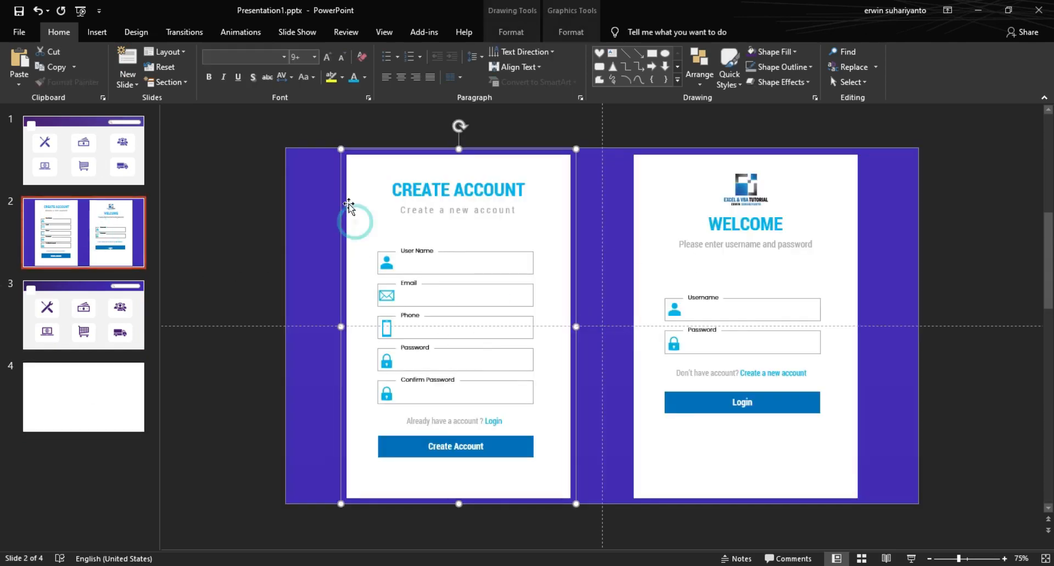
{"action": "left_click", "coordinate": [773, 271]}
{"action": "left_click", "coordinate": [137, 409]}
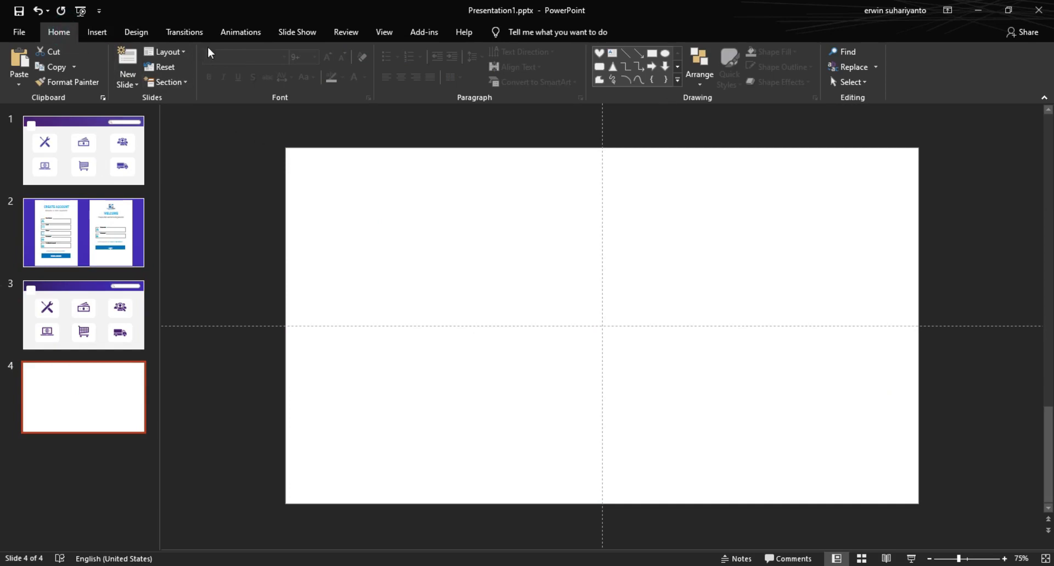
Step: Set slide 4's background to the recent purple colour
{"action": "left_click", "coordinate": [140, 31]}
{"action": "left_click", "coordinate": [961, 69]}
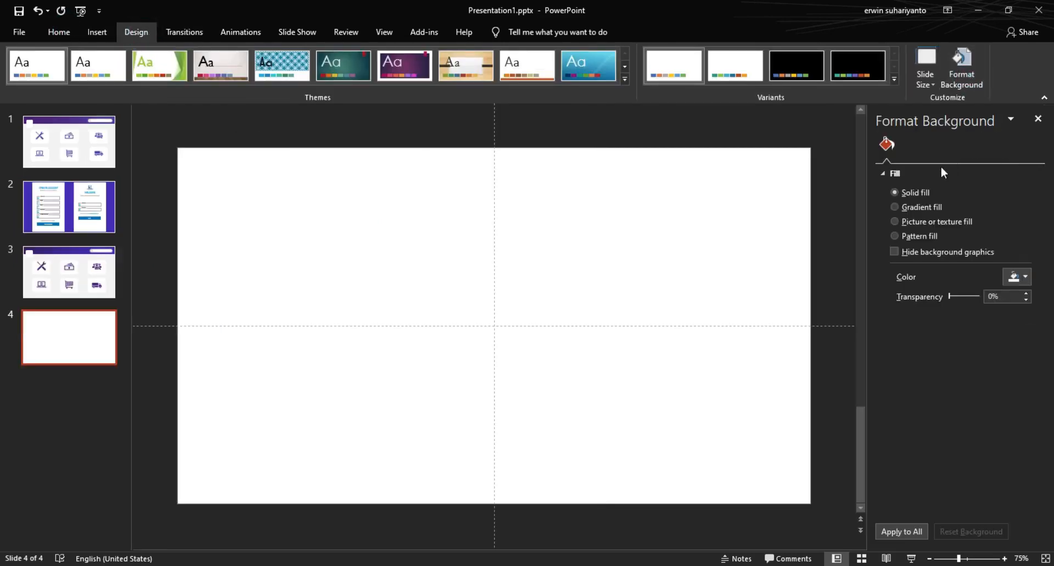
{"action": "left_click", "coordinate": [1016, 277]}
{"action": "left_click", "coordinate": [943, 420]}
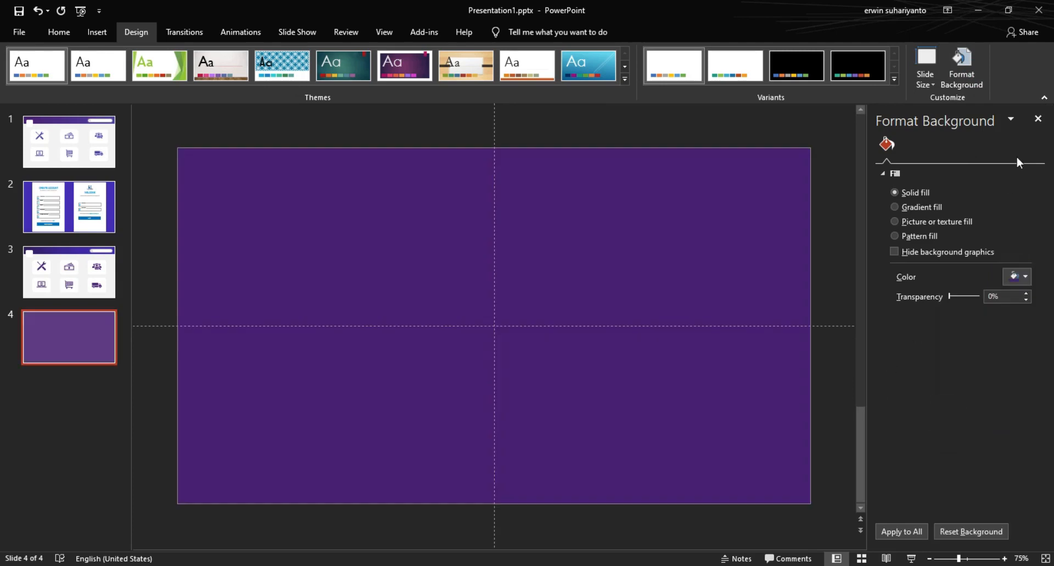
{"action": "left_click", "coordinate": [1036, 119]}
Step: Draw a tall 16.48 × 10.83 cm rectangle on the slide's left side
{"action": "left_click", "coordinate": [97, 32]}
{"action": "left_click", "coordinate": [241, 69]}
{"action": "left_click", "coordinate": [320, 116]}
{"action": "mouse_move", "coordinate": [351, 166]}
{"action": "left_mouse_down"}
{"action": "mouse_move", "coordinate": [568, 461]}
{"action": "mouse_move", "coordinate": [539, 473]}
{"action": "left_mouse_up"}
{"action": "mouse_move", "coordinate": [494, 432]}
{"action": "left_mouse_down"}
{"action": "mouse_move", "coordinate": [482, 430]}
{"action": "mouse_move", "coordinate": [476, 404]}
{"action": "left_mouse_up"}
{"action": "left_click_drag", "start_coordinate": [520, 473], "coordinate": [532, 473]}
Step: Stretch the rectangle taller, remove its outline, and fill it white
{"action": "left_click", "coordinate": [572, 448]}
{"action": "left_click", "coordinate": [526, 332]}
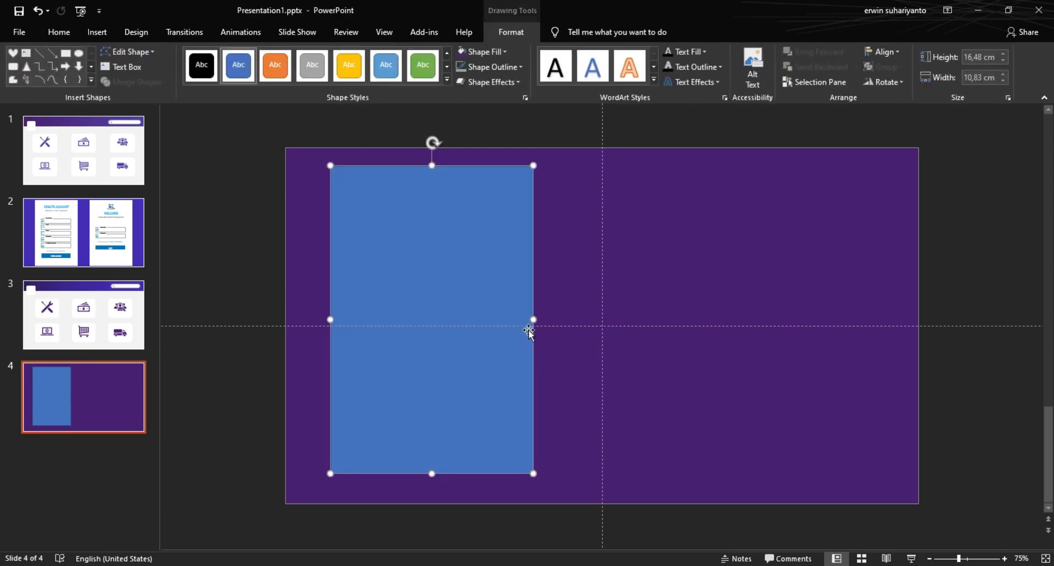
{"action": "left_click_drag", "start_coordinate": [433, 474], "coordinate": [432, 486]}
{"action": "key", "text": "Escape"}
{"action": "left_click", "coordinate": [407, 238]}
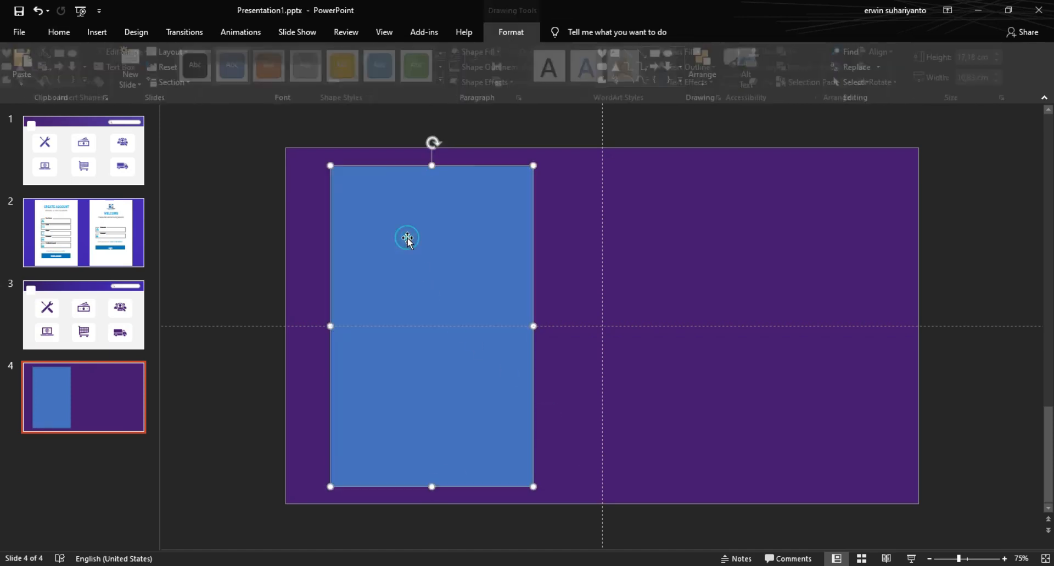
{"action": "left_click", "coordinate": [490, 66]}
{"action": "left_click", "coordinate": [490, 205]}
{"action": "left_click", "coordinate": [486, 52]}
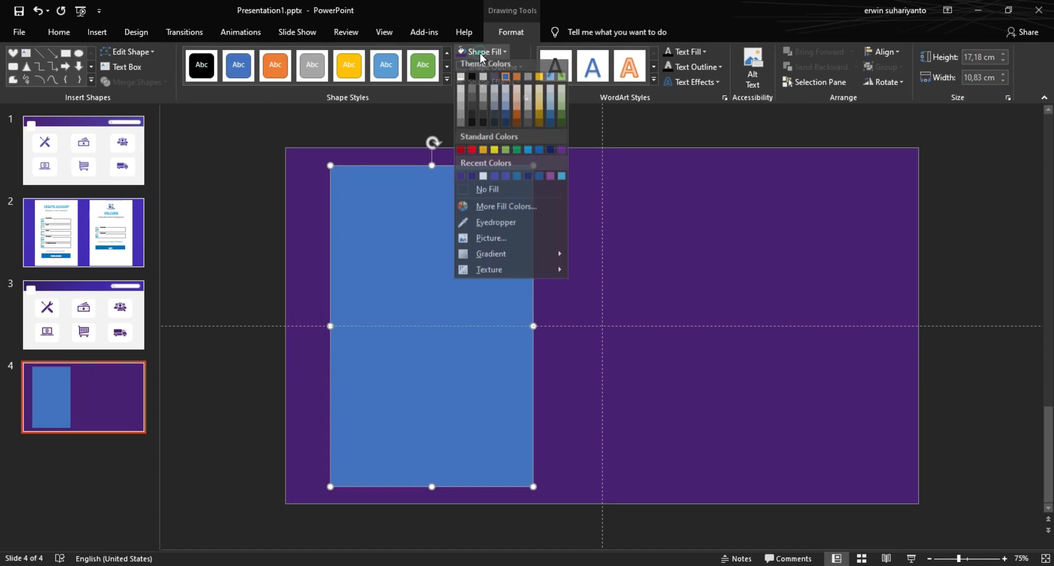
{"action": "left_click", "coordinate": [468, 81]}
{"action": "left_click", "coordinate": [209, 214]}
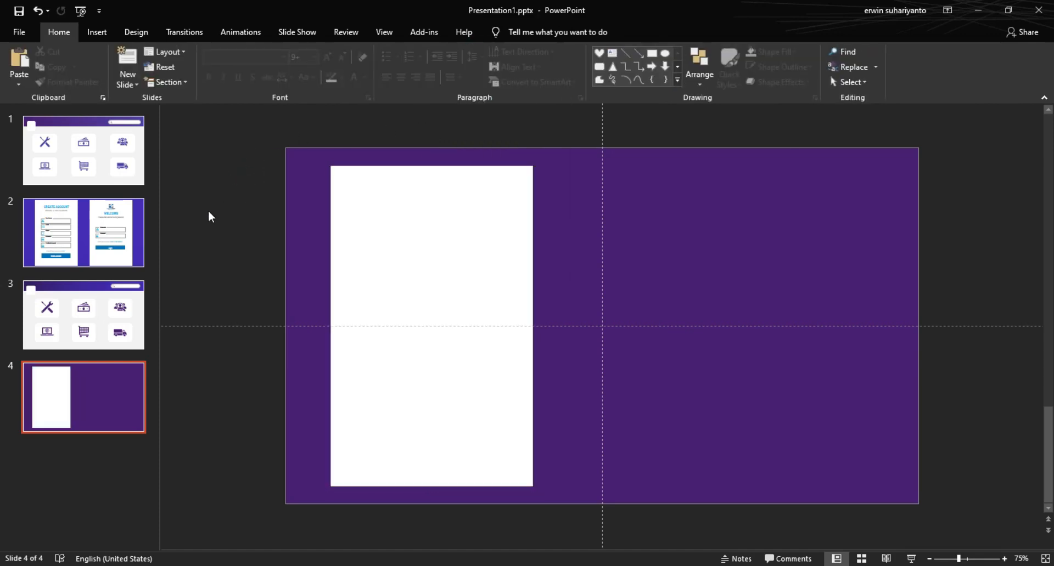
Step: Draw a small 1.41 × 8.27 cm rectangle near the top of the white panel
{"action": "left_click", "coordinate": [97, 32]}
{"action": "left_click", "coordinate": [241, 66]}
{"action": "left_click", "coordinate": [287, 111]}
{"action": "mouse_move", "coordinate": [673, 224]}
{"action": "left_mouse_down"}
{"action": "mouse_move", "coordinate": [815, 252]}
{"action": "mouse_move", "coordinate": [450, 266]}
{"action": "mouse_move", "coordinate": [465, 266]}
{"action": "mouse_move", "coordinate": [432, 246]}
{"action": "mouse_move", "coordinate": [506, 247]}
{"action": "left_mouse_up"}
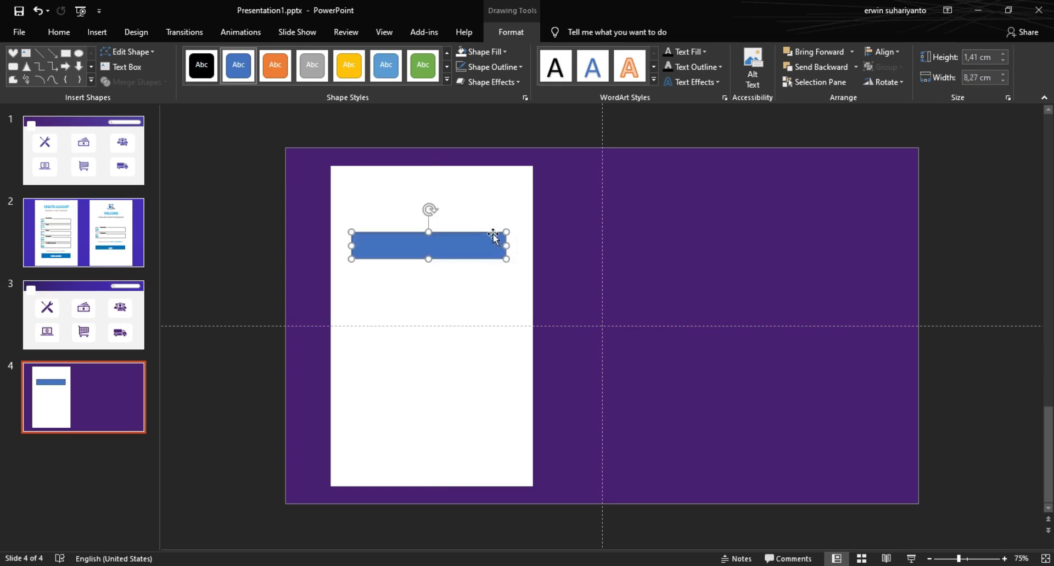
Step: Make the small rectangle an empty box with no fill and a grey outline
{"action": "left_click", "coordinate": [481, 52]}
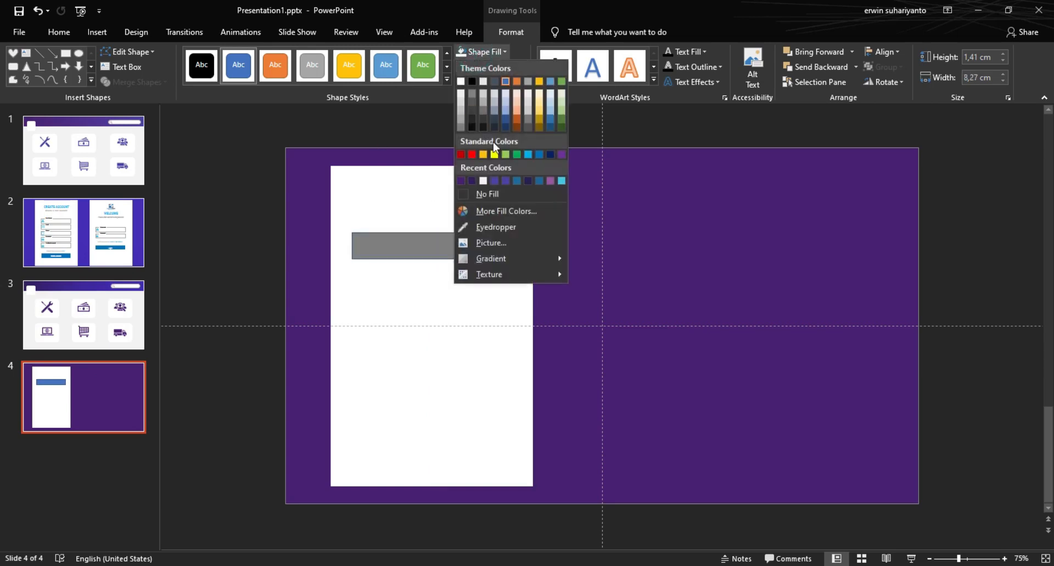
{"action": "left_click", "coordinate": [492, 193]}
{"action": "left_click", "coordinate": [504, 67]}
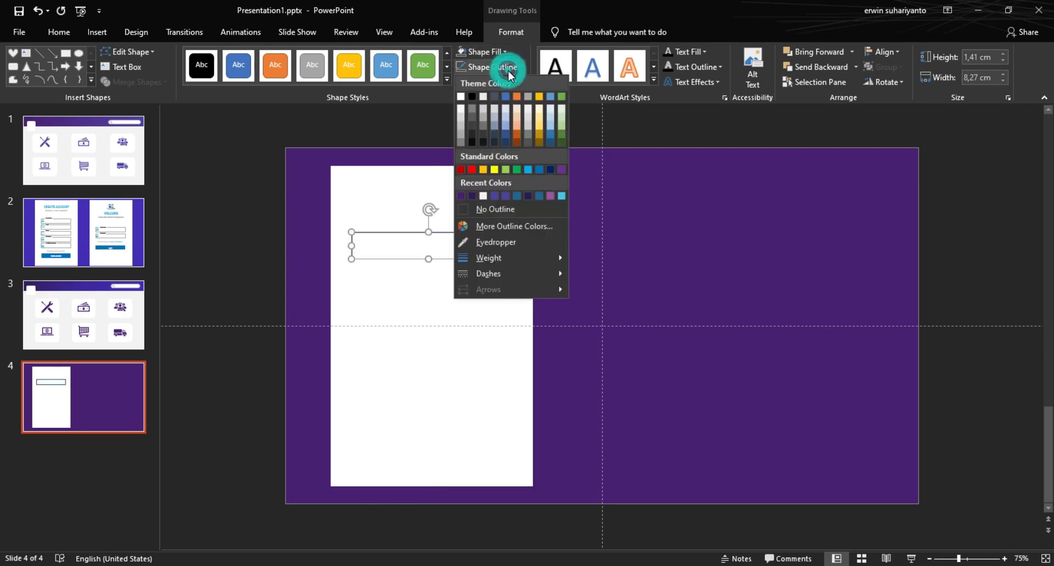
{"action": "left_click", "coordinate": [459, 139]}
{"action": "left_click", "coordinate": [576, 233]}
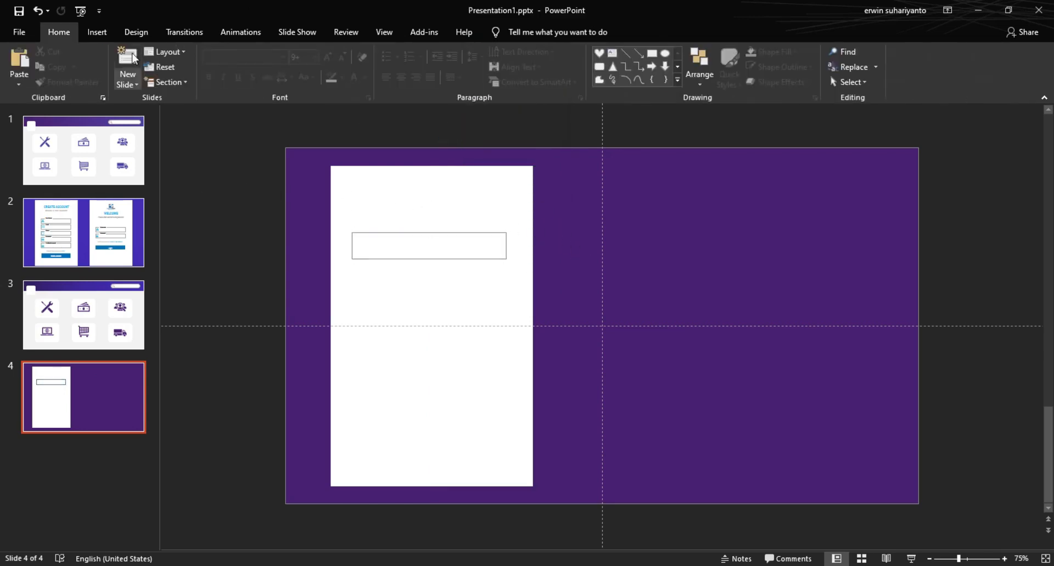
Step: Add a 'Username' text box on the panel in Poppins Light, size 11
{"action": "left_click", "coordinate": [97, 32]}
{"action": "left_click", "coordinate": [643, 240]}
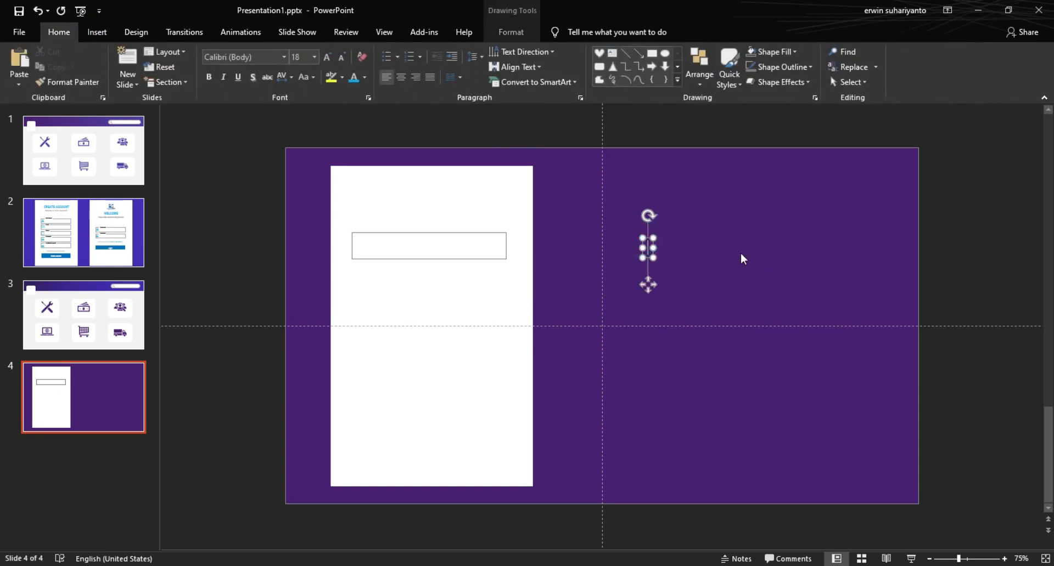
{"action": "type", "text": "User"}
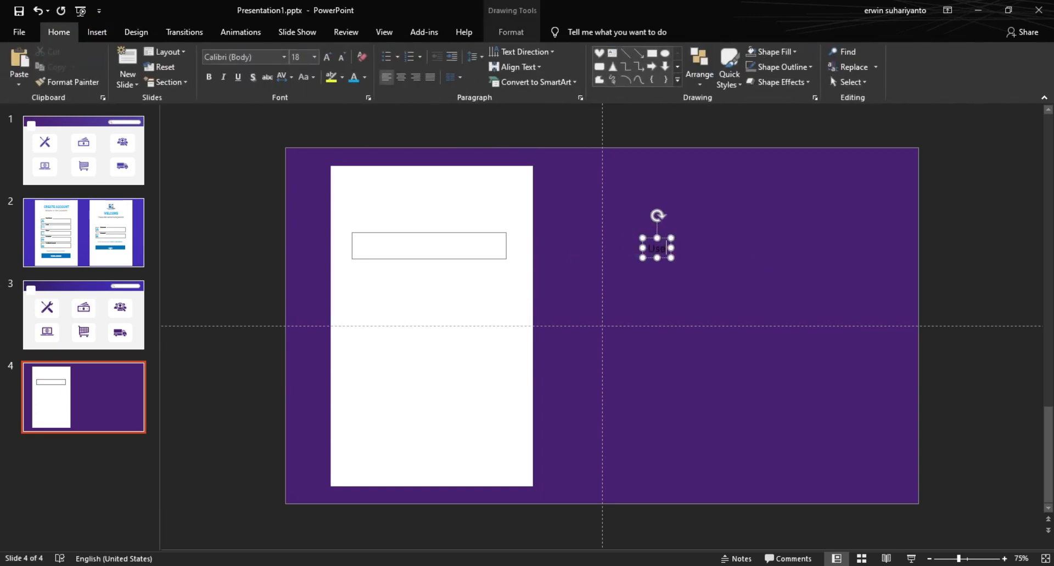
{"action": "type", "text": "name"}
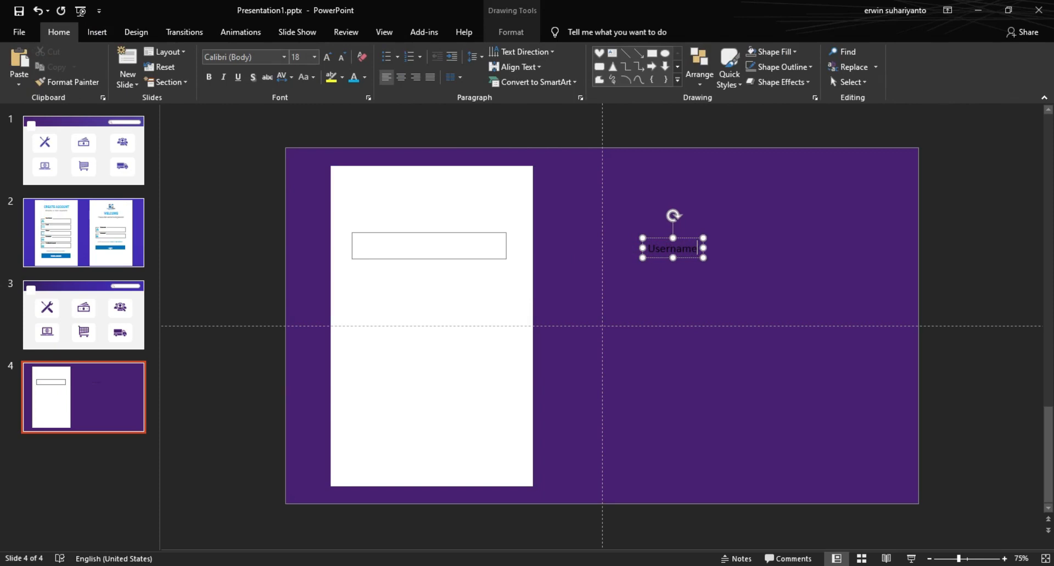
{"action": "left_click_drag", "start_coordinate": [691, 260], "coordinate": [438, 299]}
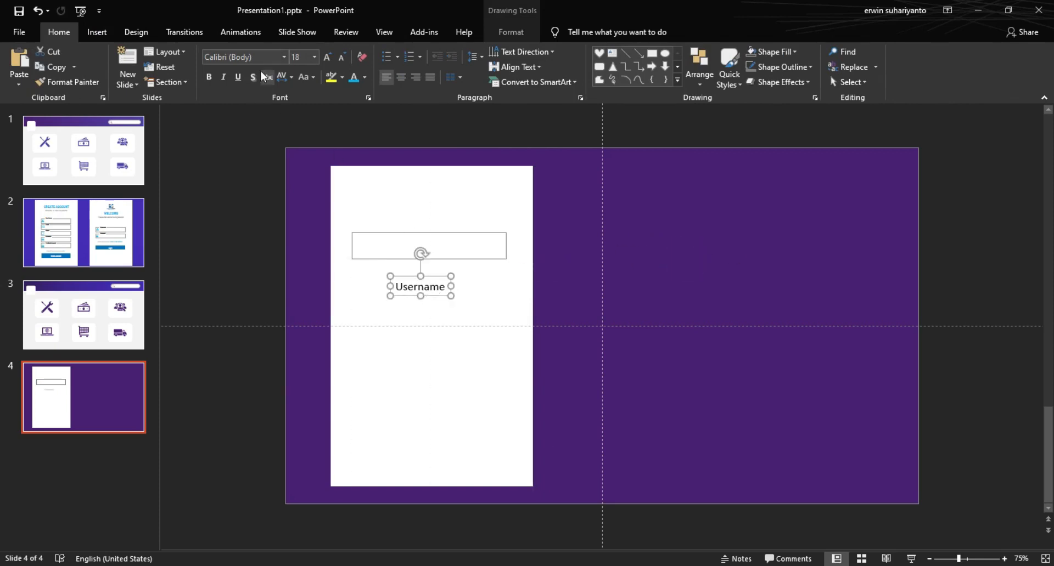
{"action": "left_click", "coordinate": [260, 57]}
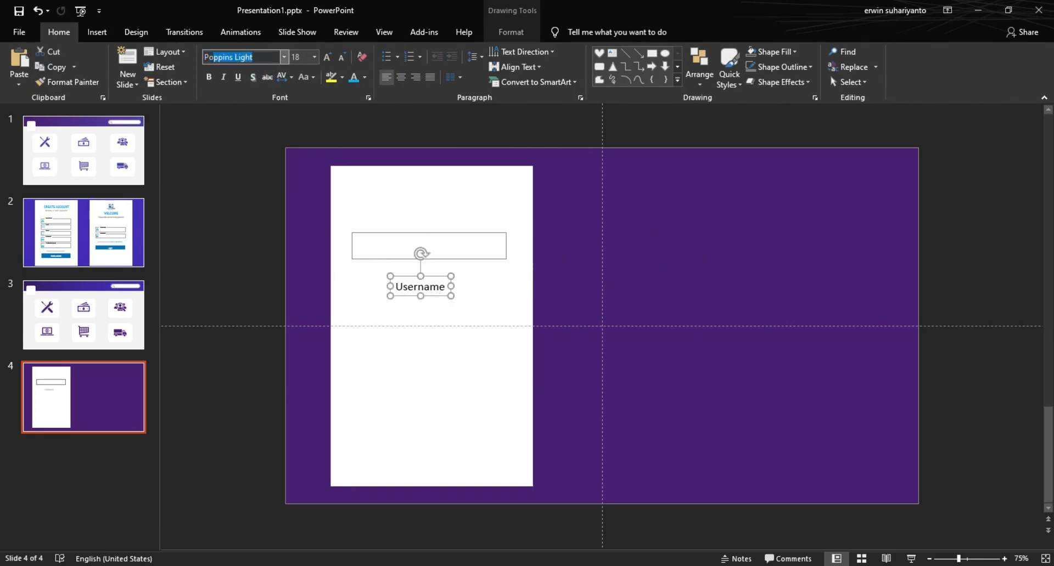
{"action": "type", "text": "P"}
{"action": "key", "text": "Return"}
{"action": "left_click", "coordinate": [346, 58]}
{"action": "left_click", "coordinate": [346, 58]}
{"action": "left_click", "coordinate": [346, 58]}
{"action": "left_click", "coordinate": [346, 57]}
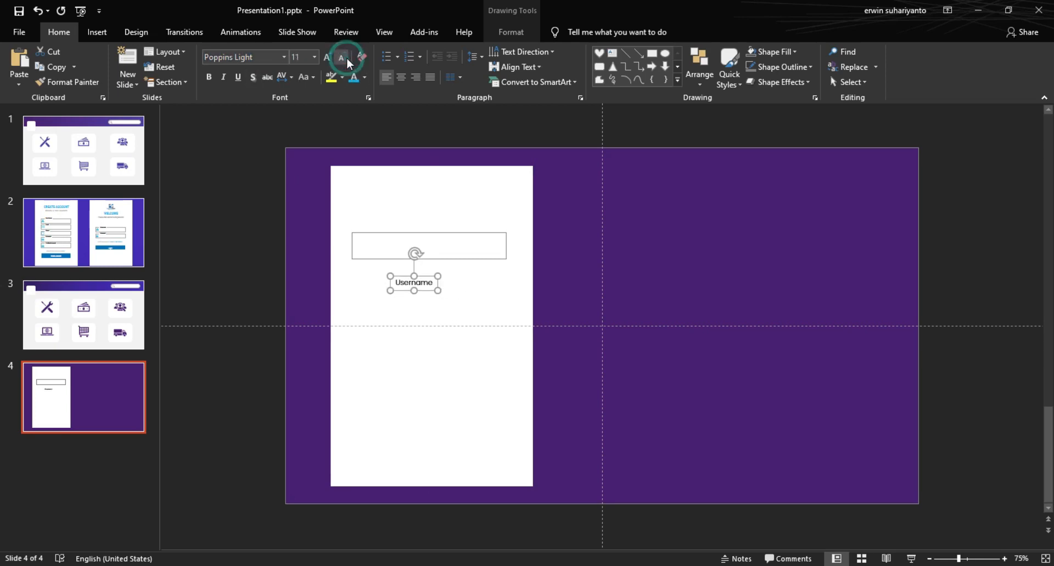
Step: Give the Username label a white fill and set it on the input box's top-left edge
{"action": "left_click", "coordinate": [513, 32]}
{"action": "left_click", "coordinate": [499, 52]}
{"action": "left_click", "coordinate": [463, 84]}
{"action": "left_click_drag", "start_coordinate": [424, 292], "coordinate": [404, 241]}
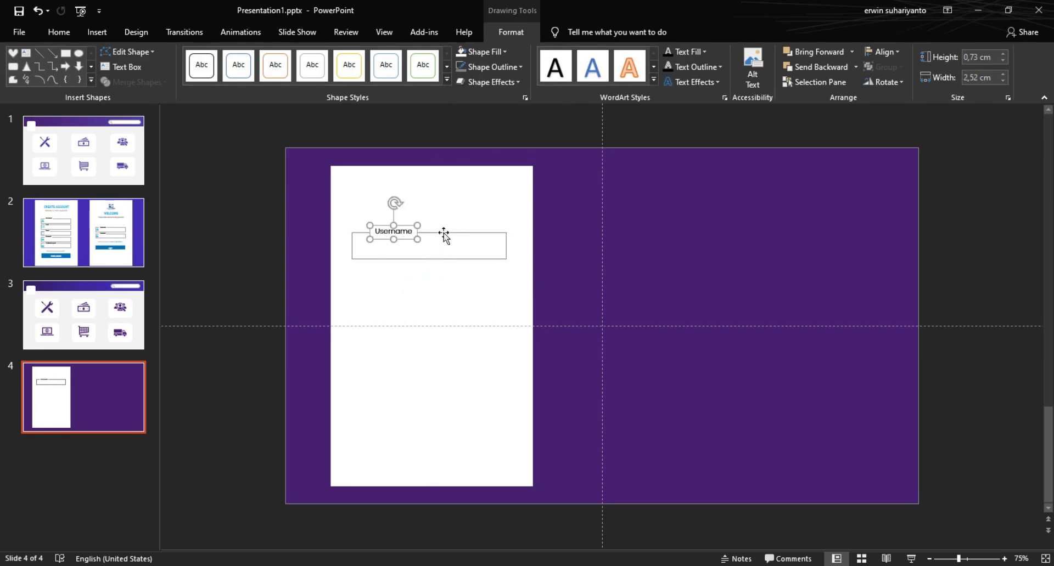
{"action": "key", "text": "ctrl+Right"}
{"action": "key", "text": "ctrl+Right"}
{"action": "key", "text": "ctrl+Right"}
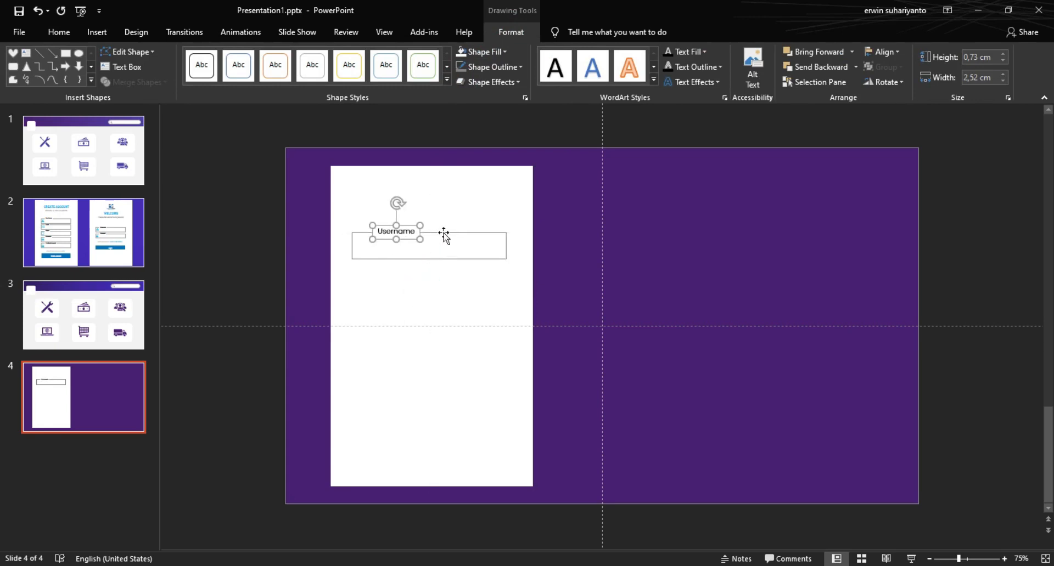
{"action": "left_click", "coordinate": [561, 243]}
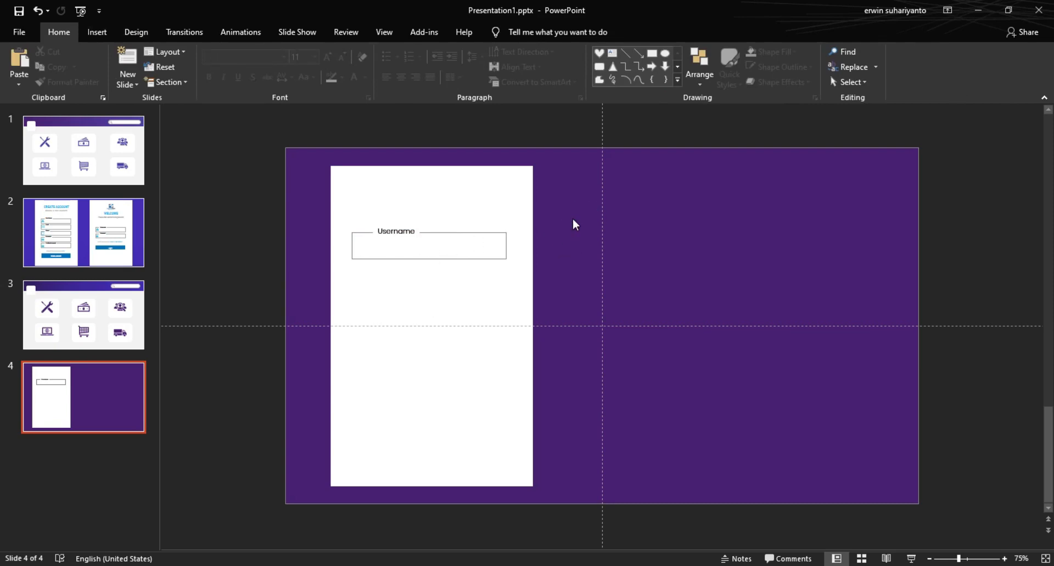
Step: Group the Username box with its label and nudge the label slightly right
{"action": "left_click_drag", "start_coordinate": [558, 210], "coordinate": [348, 277]}
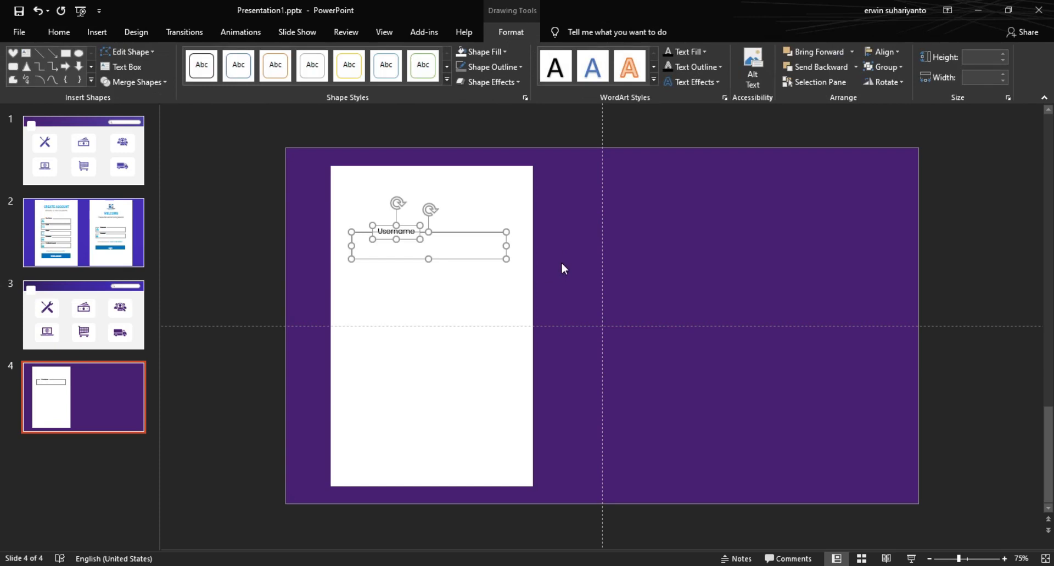
{"action": "key", "text": "ctrl+g"}
{"action": "key", "text": "ctrl+d"}
{"action": "left_click_drag", "start_coordinate": [473, 271], "coordinate": [466, 302]}
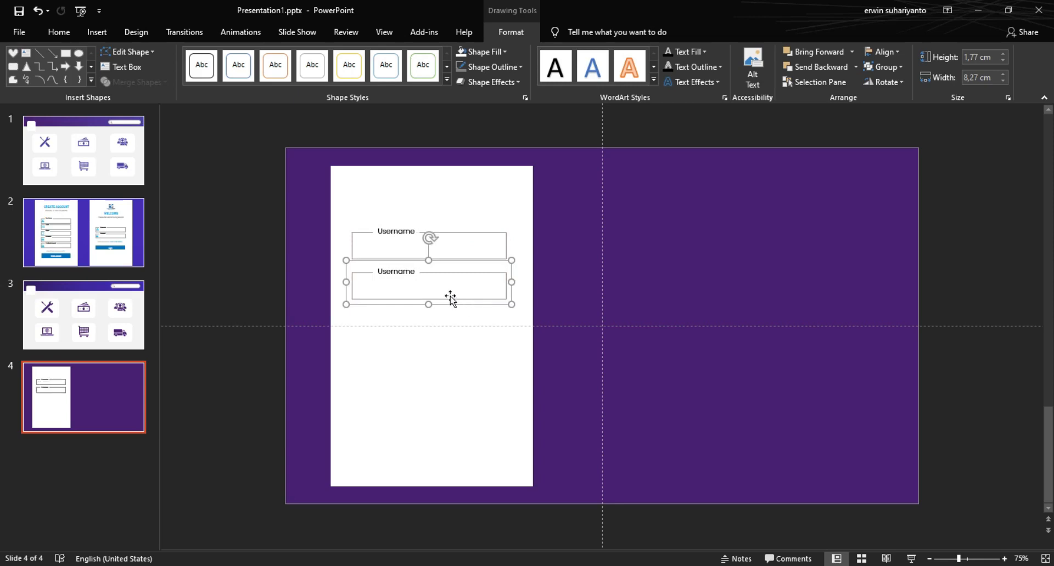
{"action": "left_click", "coordinate": [397, 233]}
{"action": "left_click", "coordinate": [398, 233]}
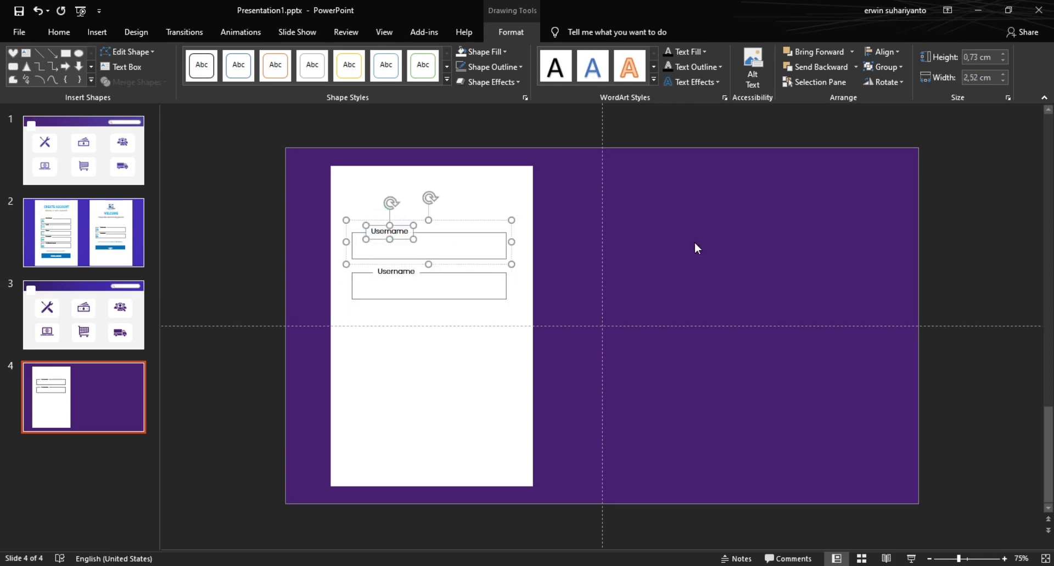
{"action": "key", "text": "Right"}
{"action": "key", "text": "Right"}
{"action": "key", "text": "Right"}
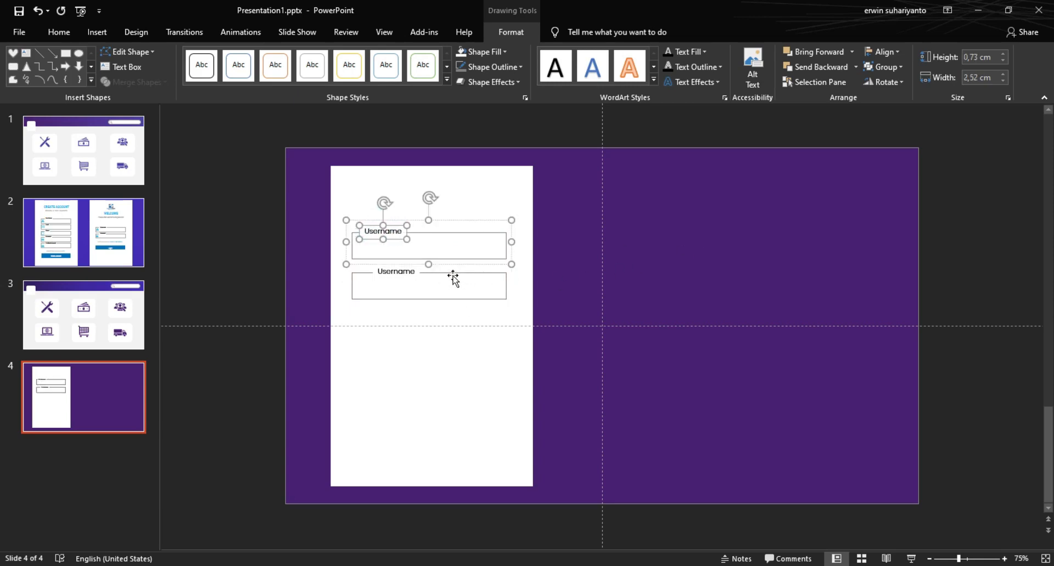
{"action": "left_click", "coordinate": [478, 289]}
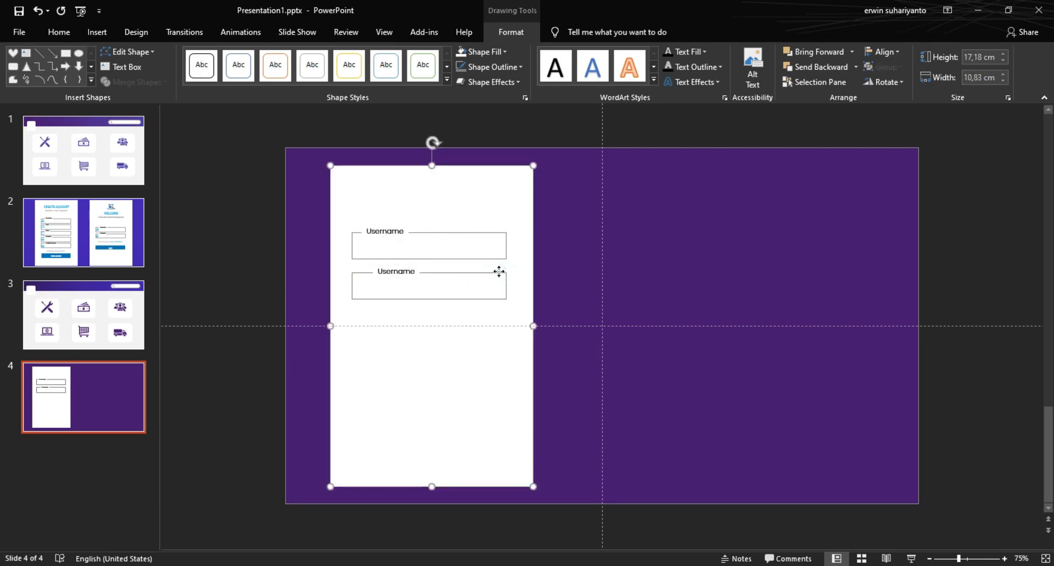
{"action": "left_click", "coordinate": [544, 294]}
{"action": "left_click_drag", "start_coordinate": [559, 257], "coordinate": [329, 336]}
{"action": "key", "text": "Delete"}
Step: Duplicate the Username field below itself and relabel the copy 'Email'
{"action": "left_click_drag", "start_coordinate": [558, 214], "coordinate": [310, 296]}
{"action": "key", "text": "ctrl+d"}
{"action": "left_click_drag", "start_coordinate": [454, 274], "coordinate": [438, 305]}
{"action": "double_click", "coordinate": [378, 272]}
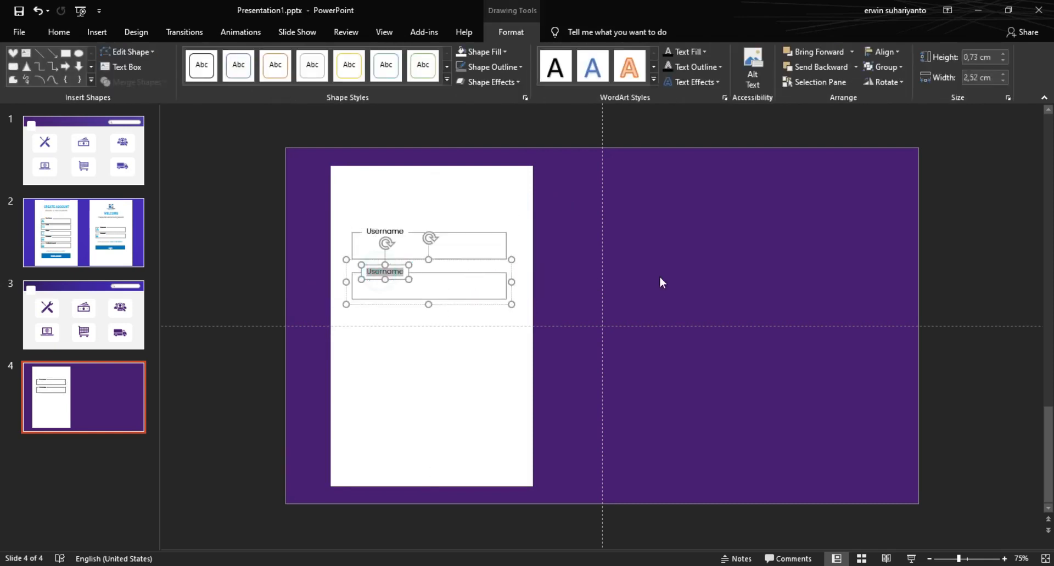
{"action": "type", "text": "Email"}
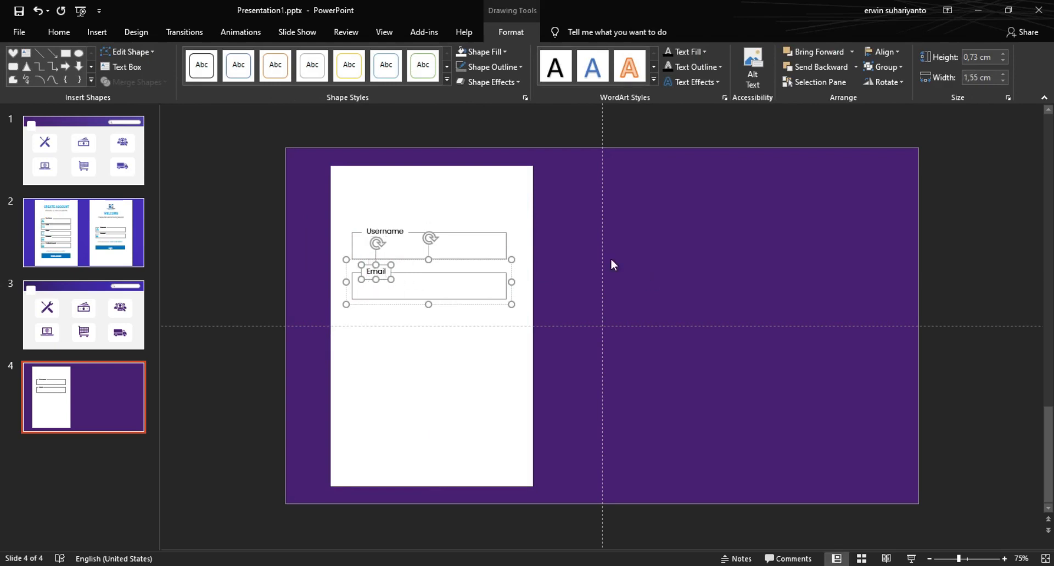
{"action": "left_click", "coordinate": [545, 269]}
Step: Duplicate the Email field below it and relabel the copy 'Phone'
{"action": "left_click", "coordinate": [504, 284]}
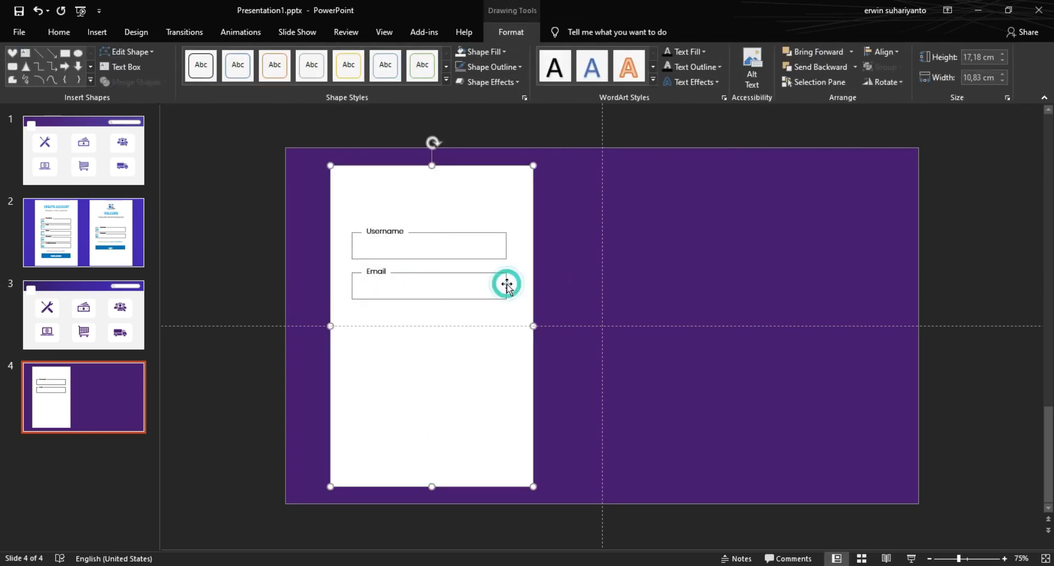
{"action": "left_click", "coordinate": [381, 273]}
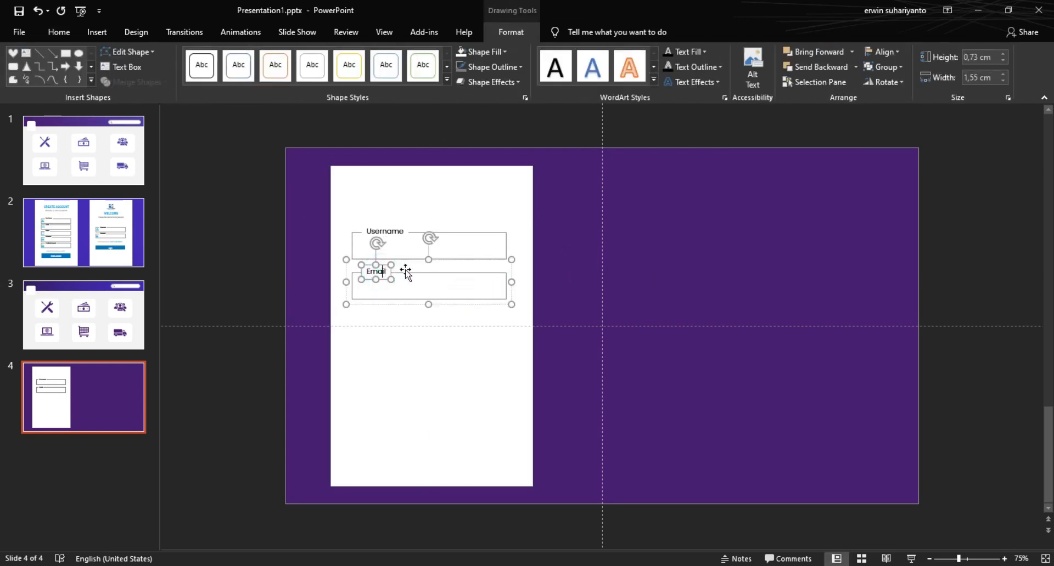
{"action": "left_click", "coordinate": [347, 292]}
{"action": "key", "text": "ctrl+d"}
{"action": "left_click_drag", "start_coordinate": [385, 313], "coordinate": [373, 343]}
{"action": "left_click", "coordinate": [373, 311]}
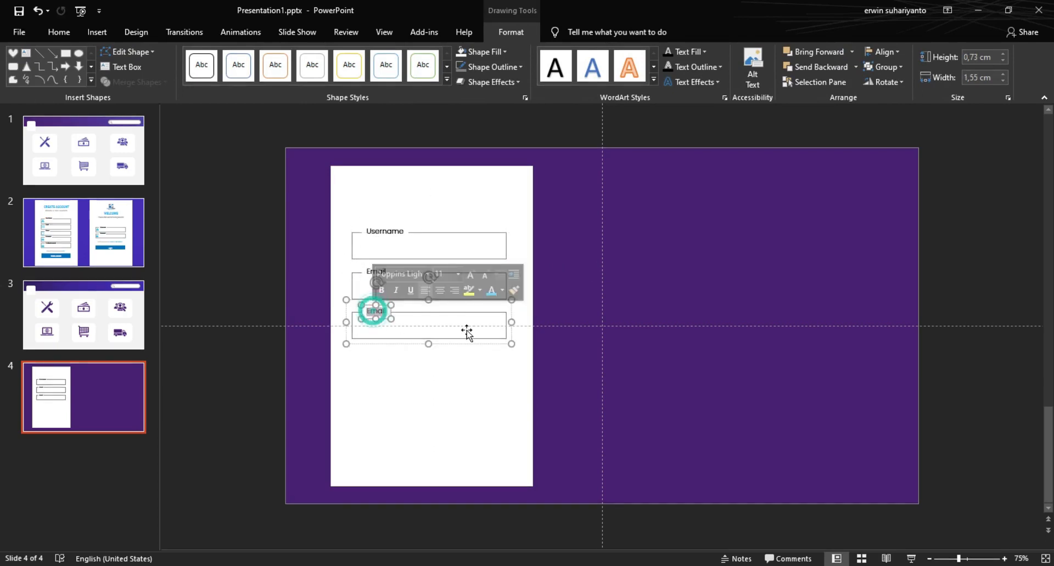
{"action": "type", "text": "Phone"}
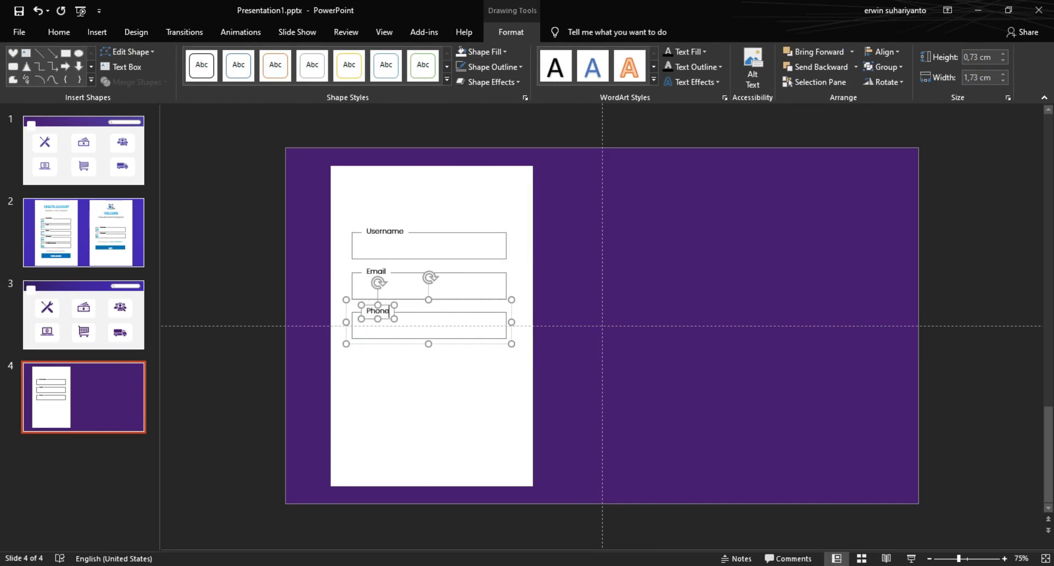
{"action": "left_click", "coordinate": [549, 349]}
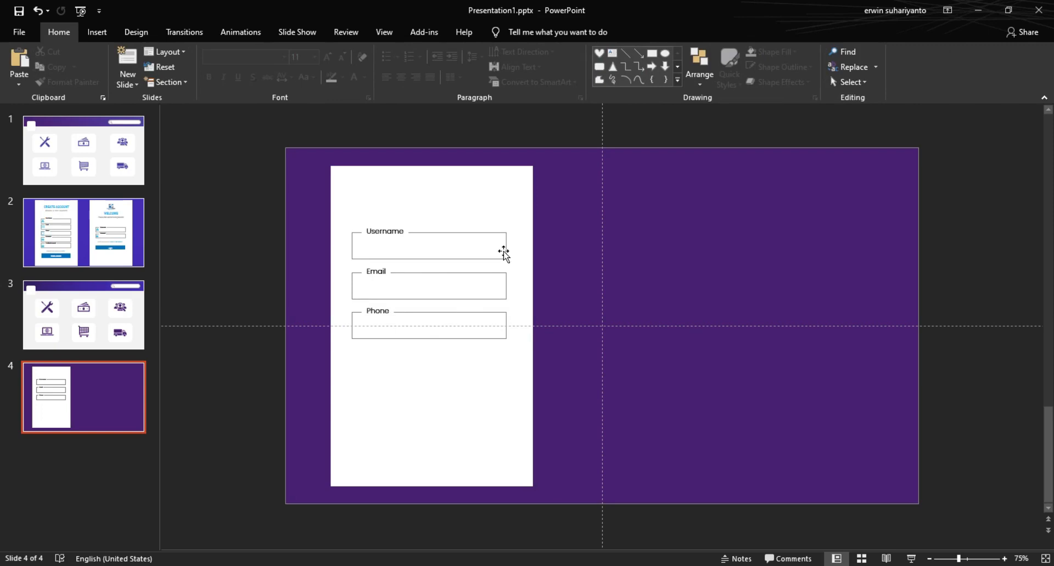
Step: Enlarge the white form panel upward and down to the slide bottom
{"action": "left_click", "coordinate": [496, 198]}
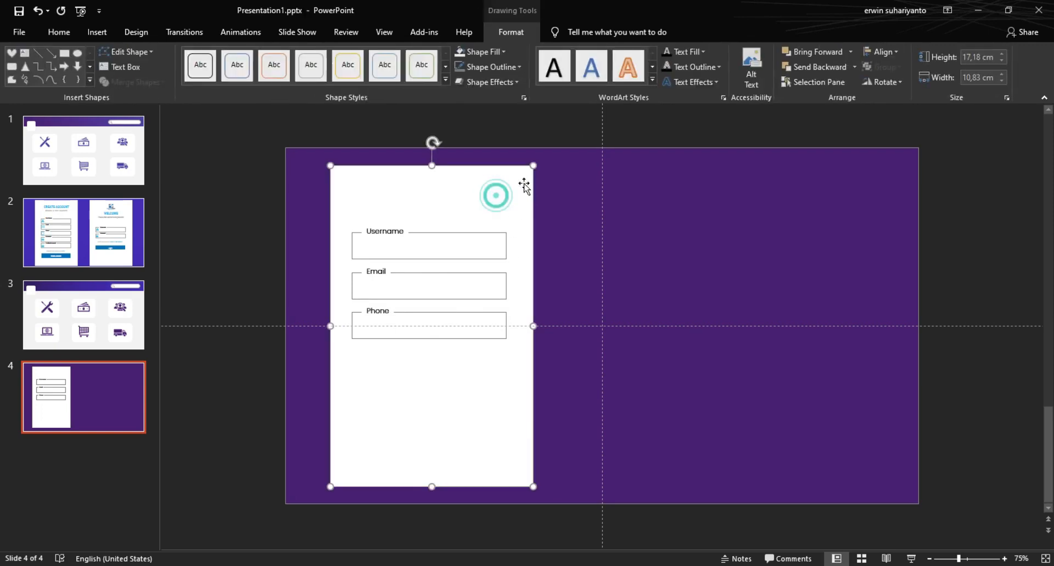
{"action": "left_click_drag", "start_coordinate": [532, 166], "coordinate": [542, 156]}
{"action": "left_click_drag", "start_coordinate": [537, 484], "coordinate": [542, 497]}
{"action": "left_click", "coordinate": [591, 418]}
Step: Widen the Username, Email and Phone fields to fill the panel
{"action": "left_click", "coordinate": [441, 236]}
{"action": "left_click_drag", "start_coordinate": [511, 242], "coordinate": [527, 242]}
{"action": "left_click", "coordinate": [499, 282]}
{"action": "left_click", "coordinate": [501, 284]}
{"action": "left_click_drag", "start_coordinate": [506, 286], "coordinate": [526, 283]}
{"action": "left_click", "coordinate": [502, 322]}
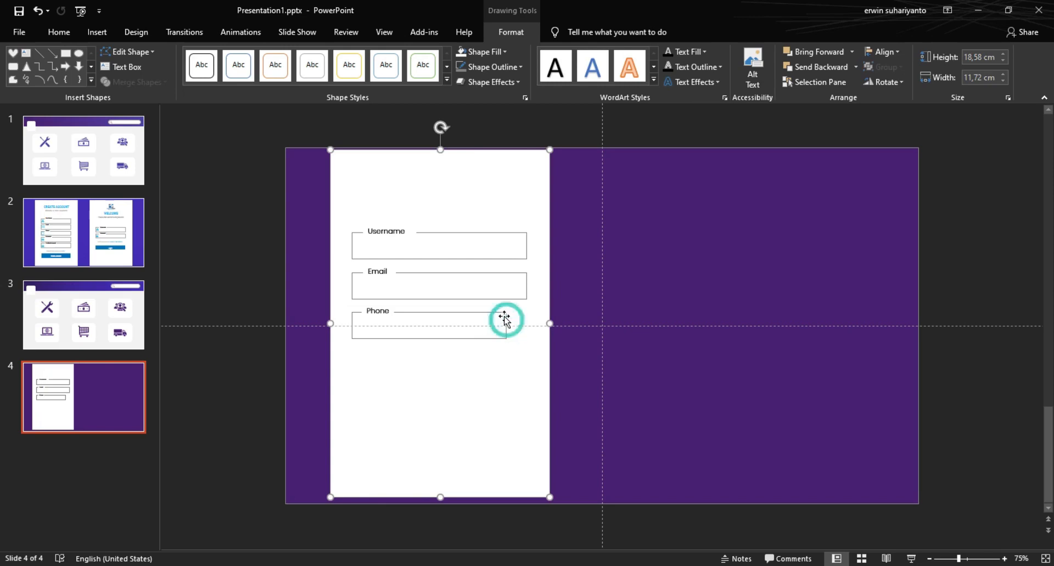
{"action": "left_click", "coordinate": [493, 314]}
{"action": "left_click_drag", "start_coordinate": [511, 322], "coordinate": [527, 321]}
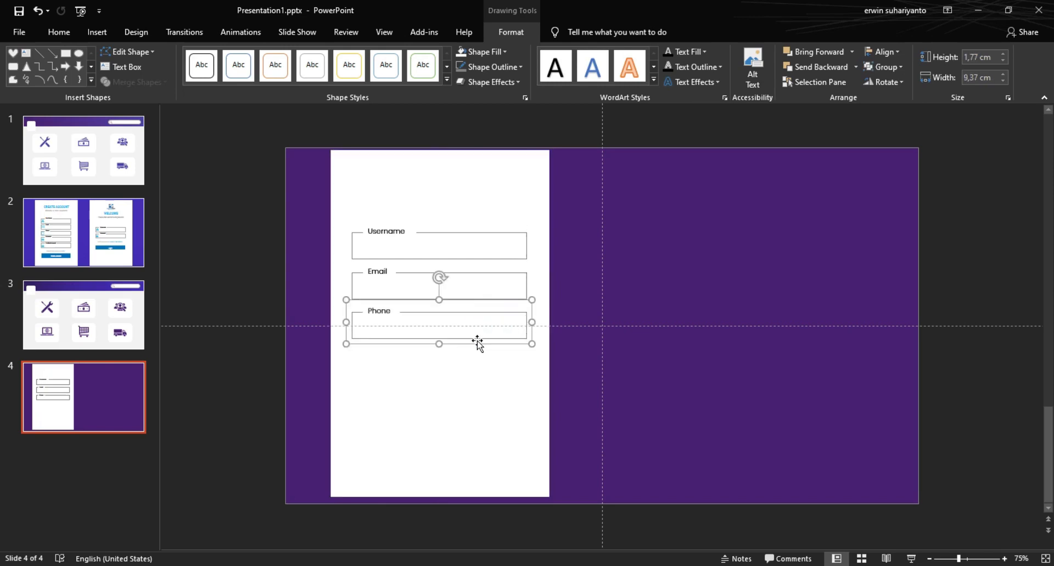
{"action": "left_click", "coordinate": [581, 402]}
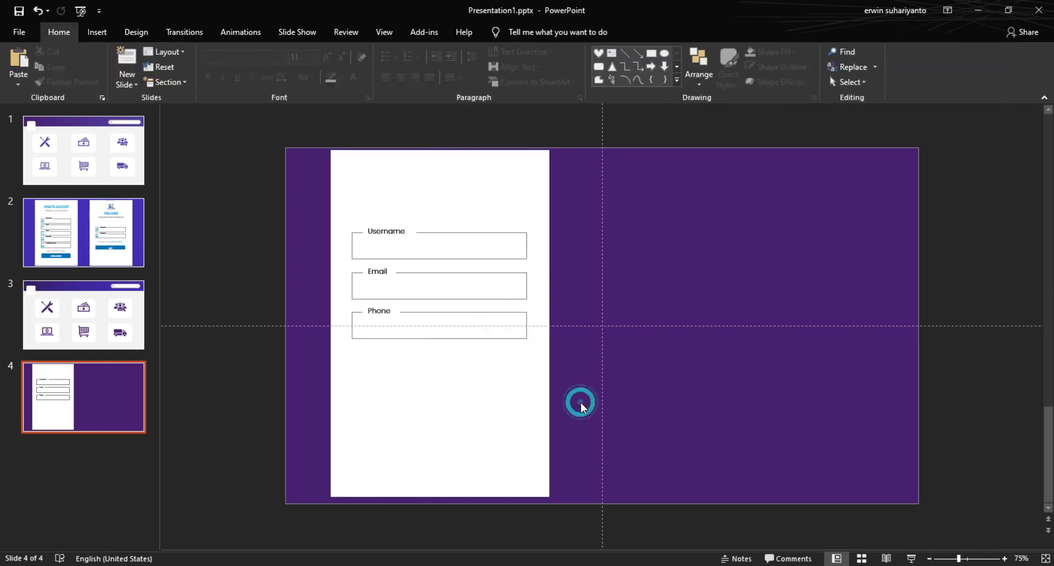
Step: Copy the Phone field below it and relabel it 'Password'
{"action": "left_click", "coordinate": [401, 340]}
{"action": "left_click_drag", "start_coordinate": [402, 343], "coordinate": [397, 387]}
{"action": "double_click", "coordinate": [378, 351]}
{"action": "type", "text": "Password"}
{"action": "left_click", "coordinate": [482, 398]}
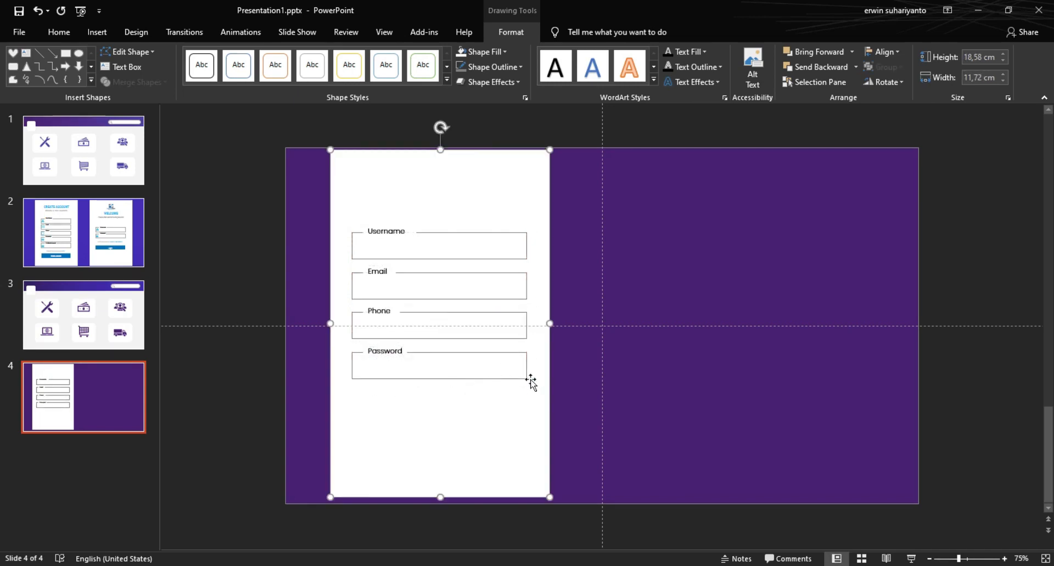
Step: Copy the Password field below it and relabel it 'Confirm Password'
{"action": "left_click", "coordinate": [510, 378]}
{"action": "left_click_drag", "start_coordinate": [501, 376], "coordinate": [483, 422]}
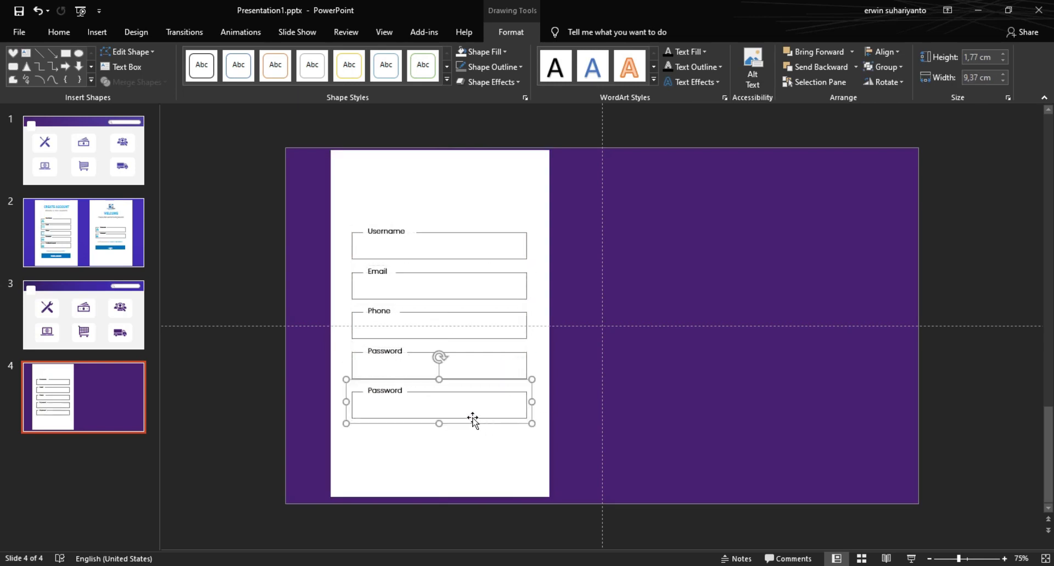
{"action": "double_click", "coordinate": [390, 390]}
{"action": "type", "text": "Confoir"}
{"action": "key", "text": "BackSpace"}
{"action": "key", "text": "BackSpace"}
{"action": "key", "text": "BackSpace"}
{"action": "type", "text": "irm"}
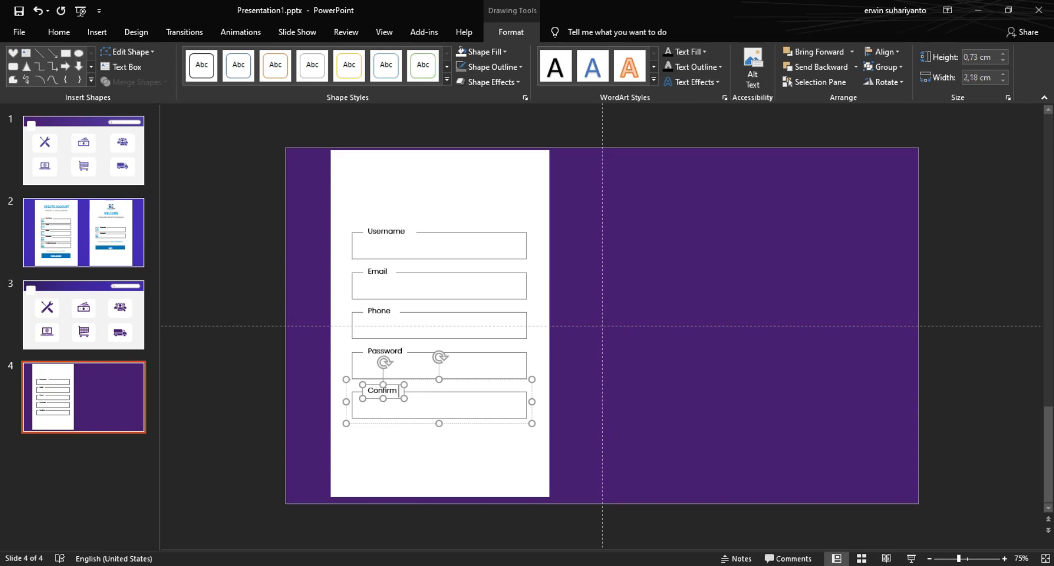
{"action": "type", "text": " Password"}
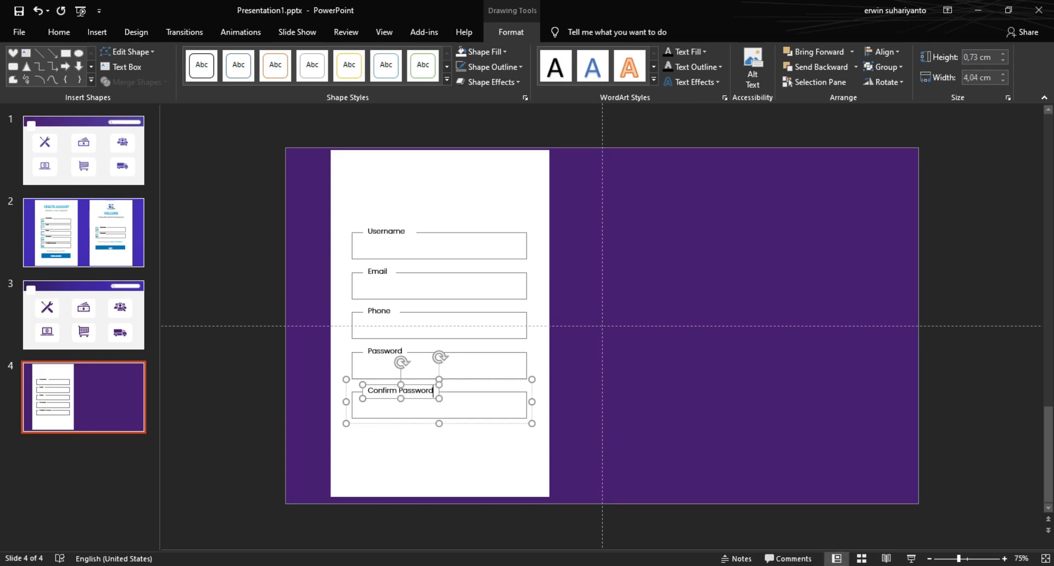
{"action": "left_click", "coordinate": [584, 412]}
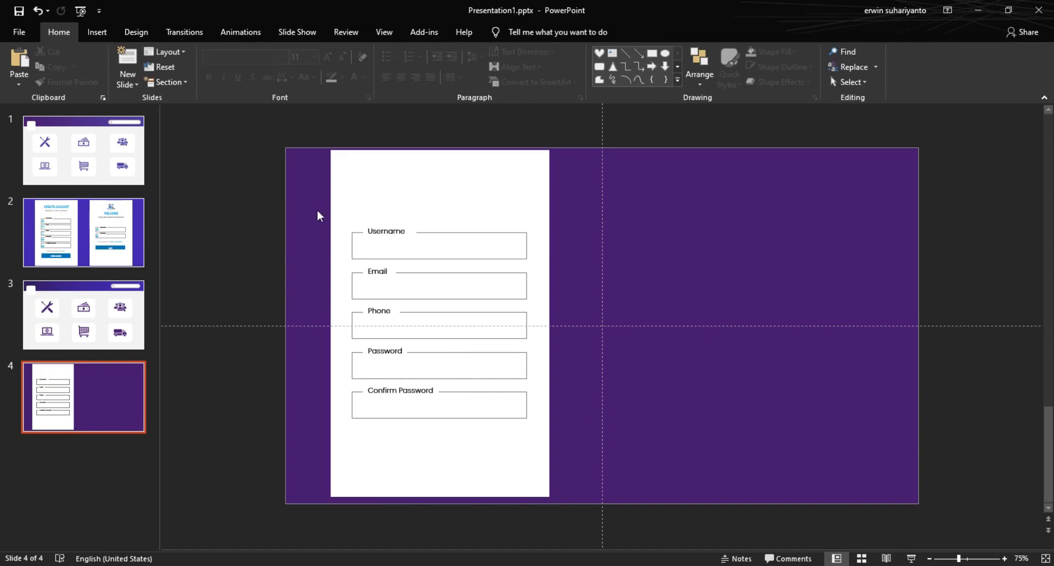
Step: Nudge all the form fields up slightly
{"action": "left_click_drag", "start_coordinate": [316, 208], "coordinate": [592, 430]}
{"action": "key", "text": "Up"}
{"action": "key", "text": "Up"}
{"action": "left_click", "coordinate": [584, 409]}
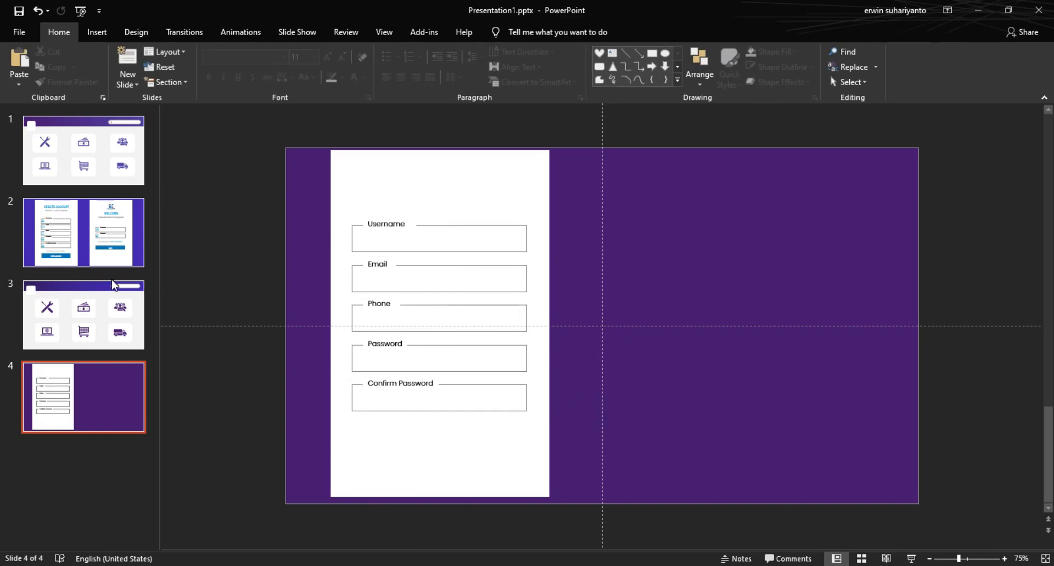
Step: Inspect the login prompt text on slide 2's reference design
{"action": "left_click", "coordinate": [77, 213]}
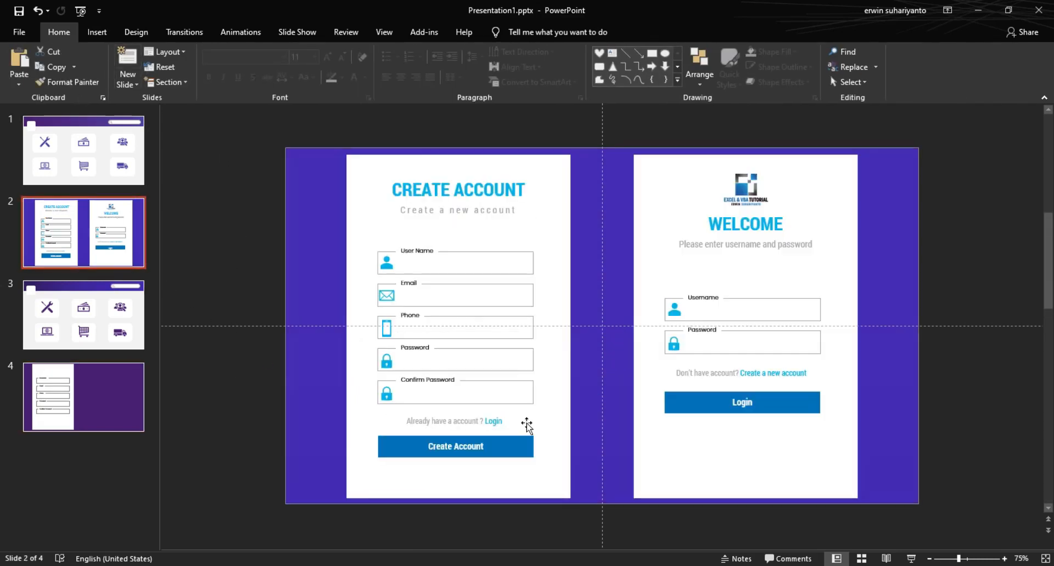
{"action": "left_click", "coordinate": [451, 426]}
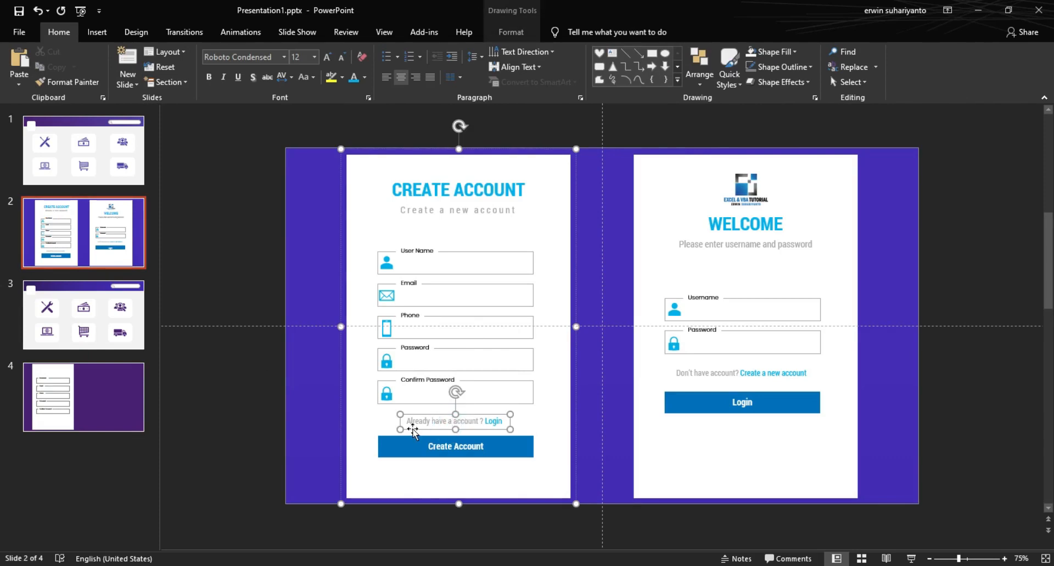
{"action": "left_click", "coordinate": [324, 426]}
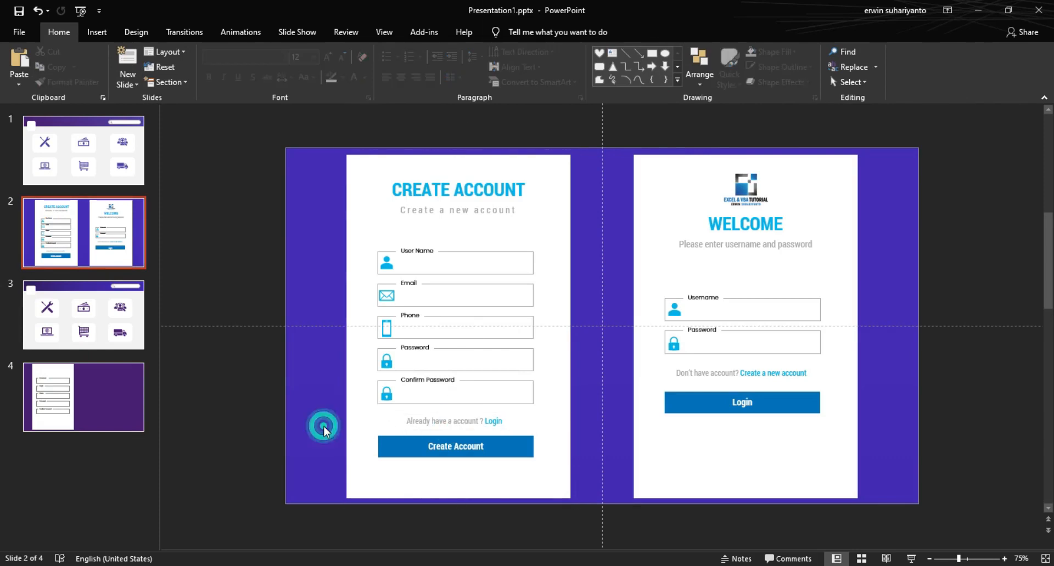
{"action": "left_click", "coordinate": [440, 422]}
{"action": "left_click", "coordinate": [283, 374]}
{"action": "left_click", "coordinate": [80, 398]}
Step: Add an 'Already have account ? Login' text box below Confirm Password
{"action": "left_click", "coordinate": [97, 32]}
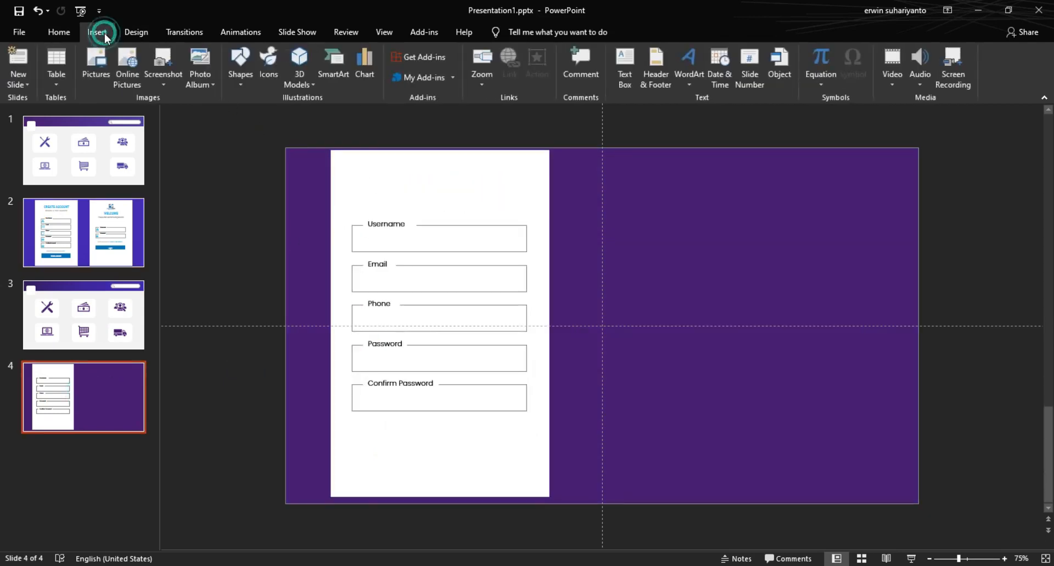
{"action": "left_click", "coordinate": [625, 69]}
{"action": "left_click", "coordinate": [659, 373]}
{"action": "type", "text": "Already hav"}
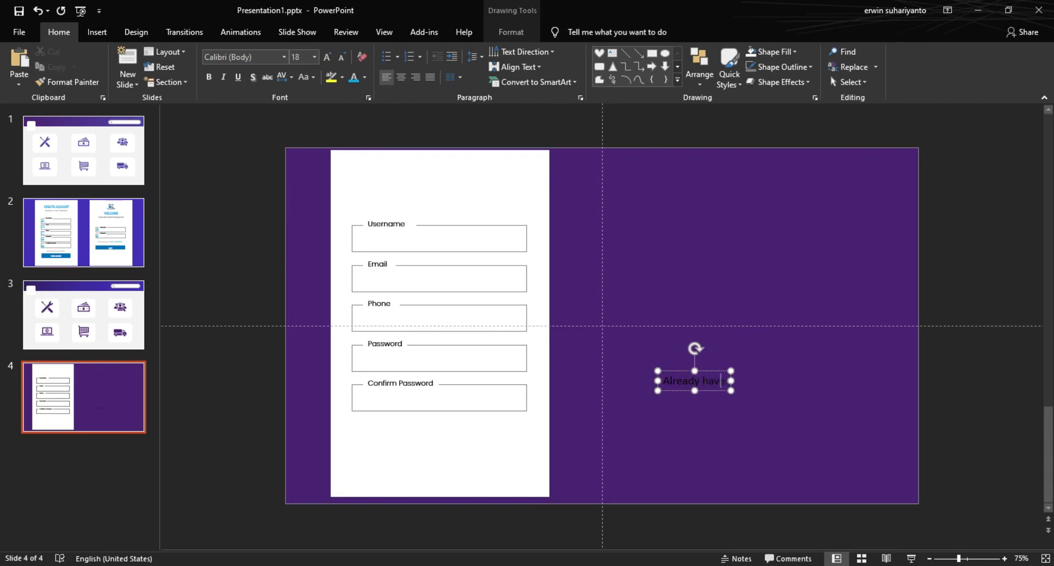
{"action": "type", "text": "e account"}
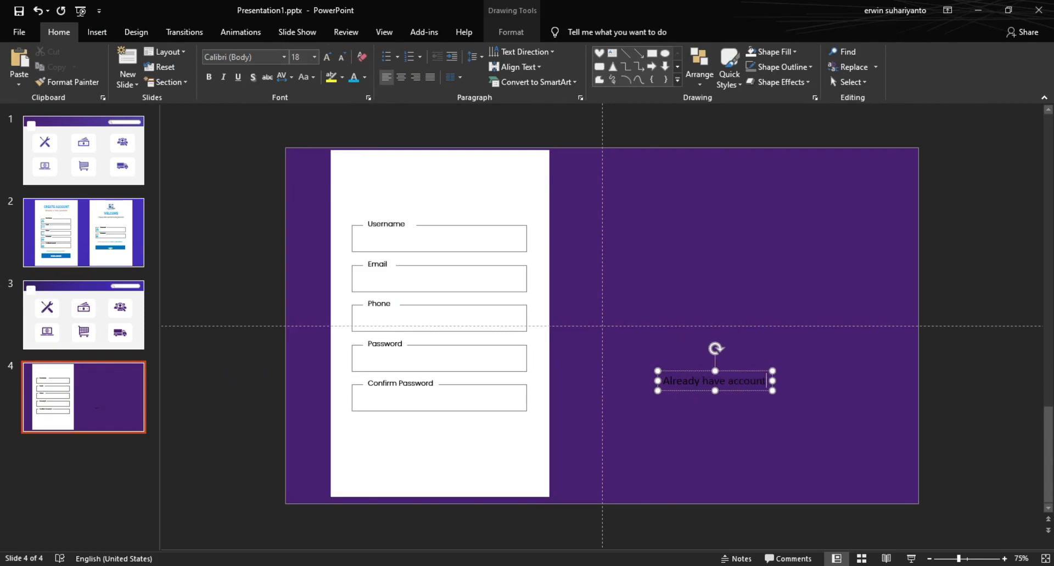
{"action": "type", "text": " ? Login"}
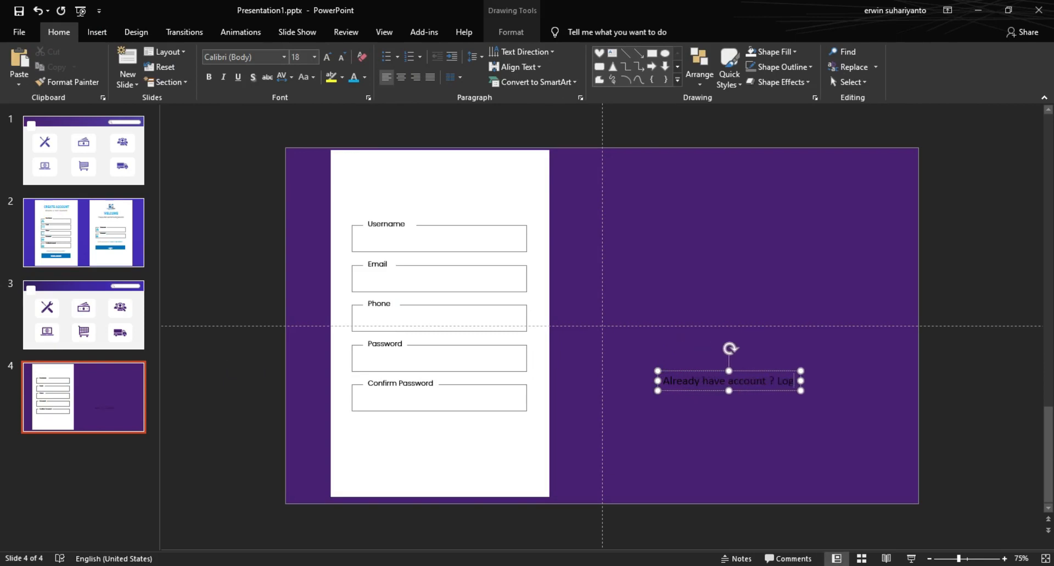
{"action": "left_click_drag", "start_coordinate": [685, 390], "coordinate": [388, 434]}
Step: Compare the wording with slide 2 and remove the extra article before 'account' there
{"action": "left_click", "coordinate": [76, 238]}
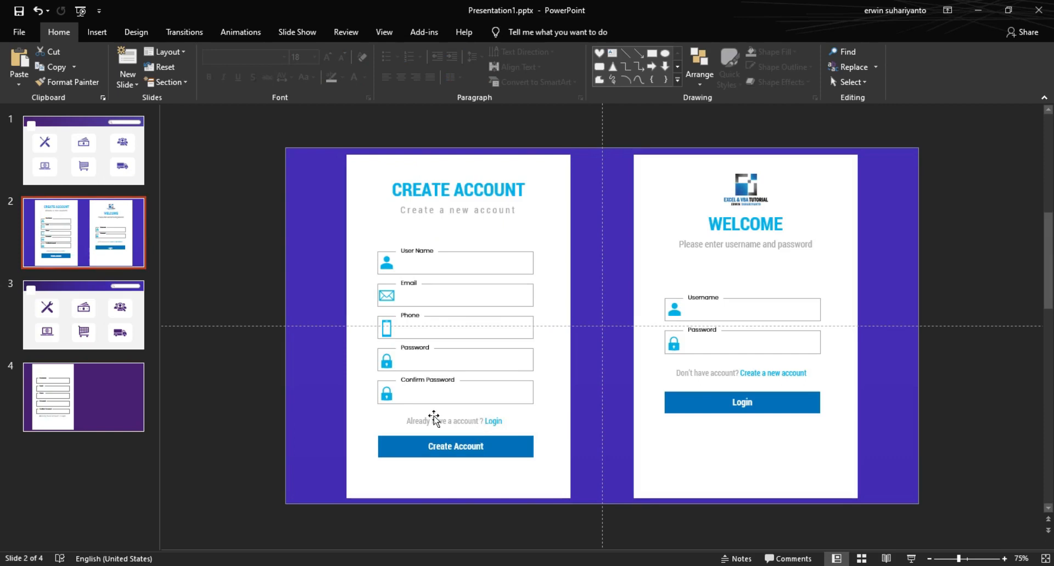
{"action": "left_click", "coordinate": [56, 408]}
{"action": "left_click", "coordinate": [428, 424]}
{"action": "type", "text": "a"}
{"action": "key", "text": "BackSpace"}
{"action": "key", "text": "BackSpace"}
{"action": "left_click", "coordinate": [563, 433]}
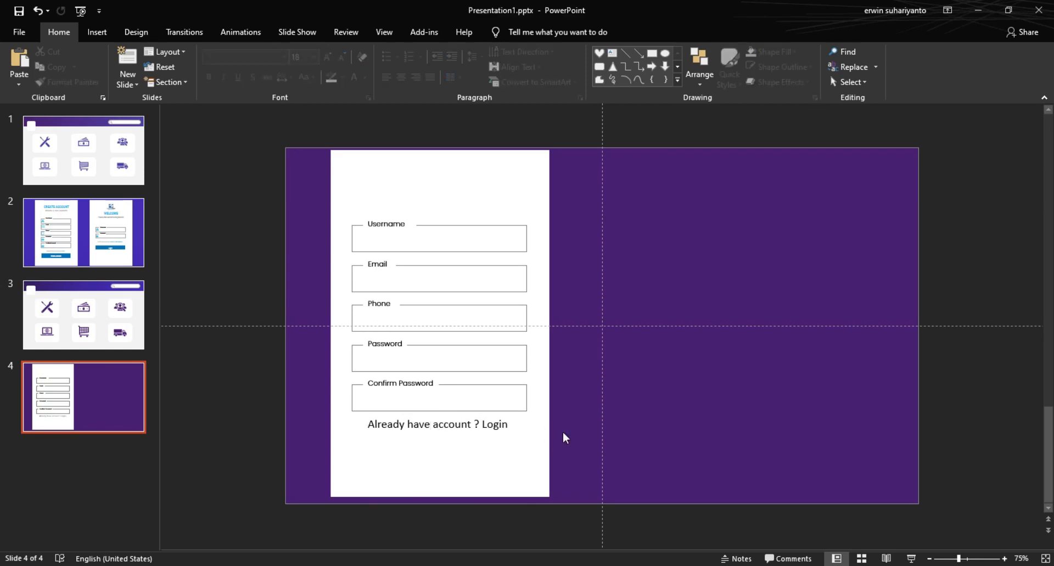
{"action": "left_click", "coordinate": [128, 251]}
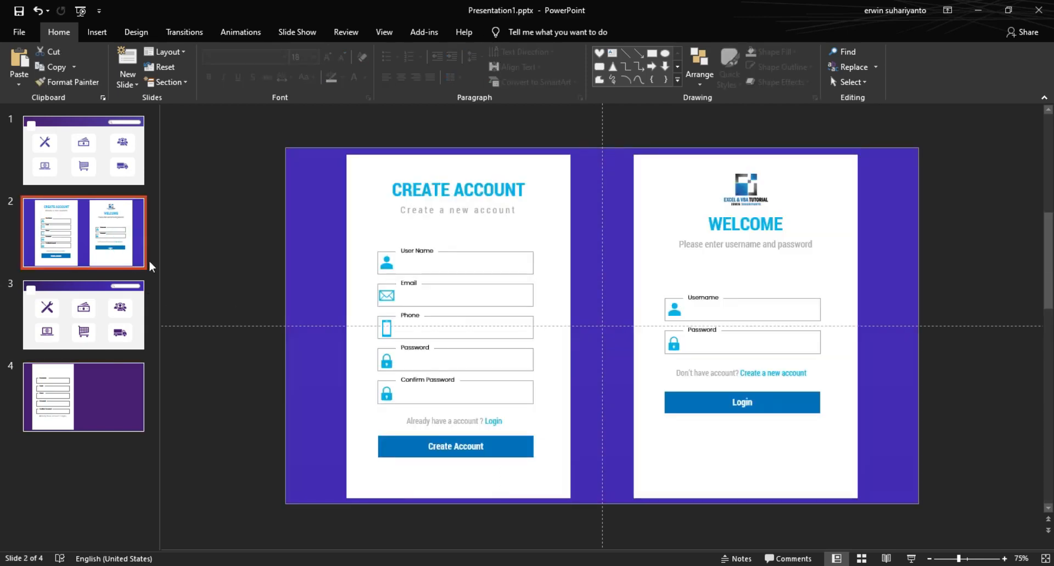
{"action": "left_click", "coordinate": [452, 421]}
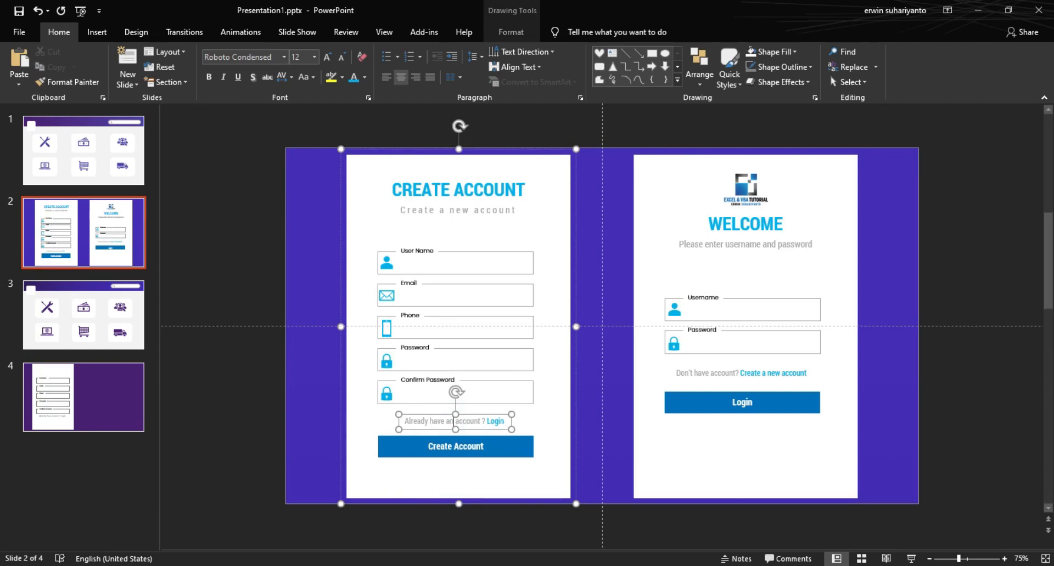
{"action": "key", "text": "BackSpace"}
{"action": "key", "text": "BackSpace"}
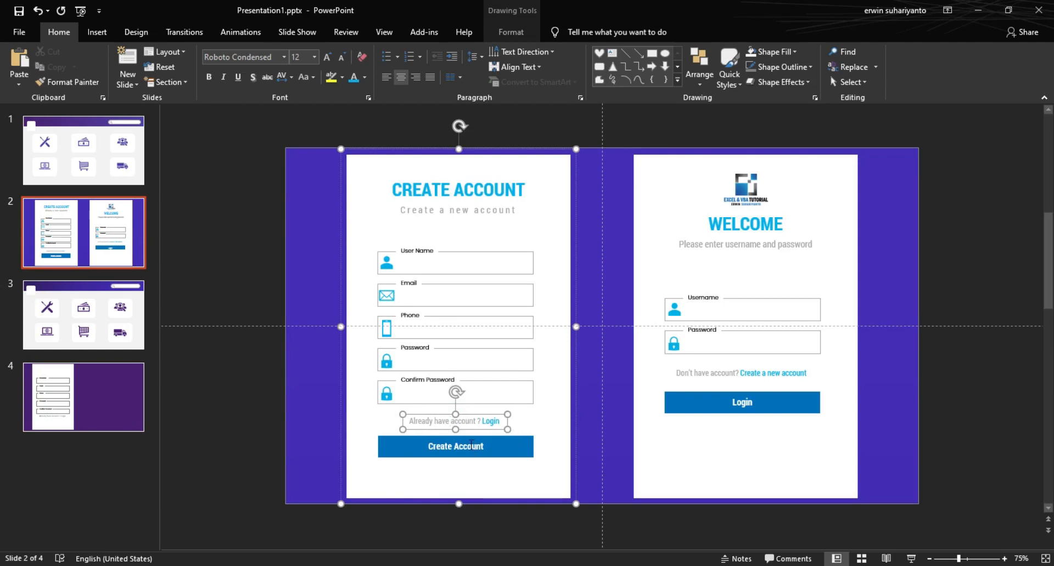
{"action": "left_click", "coordinate": [218, 402]}
{"action": "left_click", "coordinate": [83, 397]}
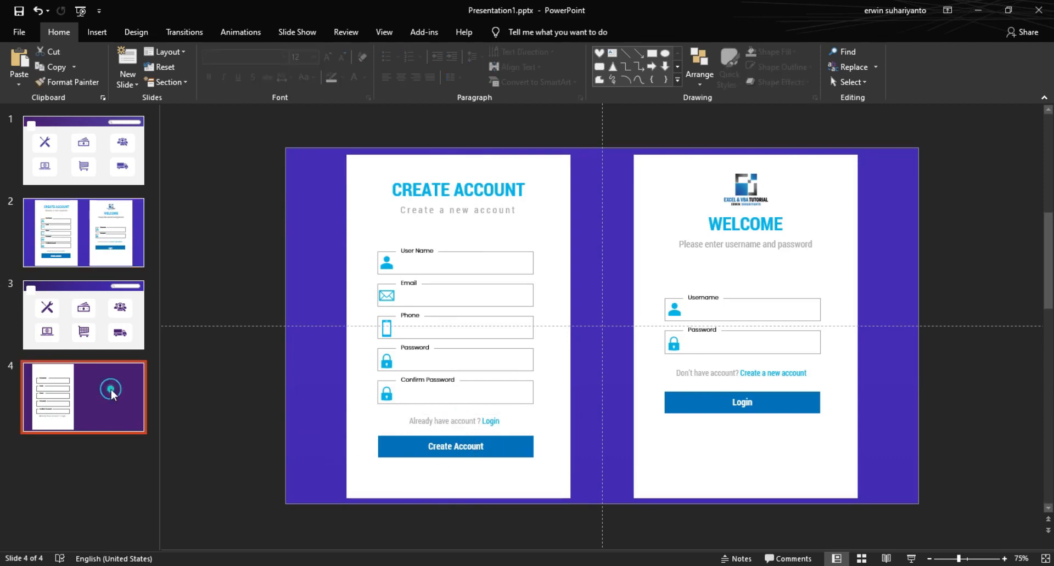
Step: Format the login line as centred Roboto Condensed 14 with 'Login' in blue
{"action": "left_click", "coordinate": [419, 439]}
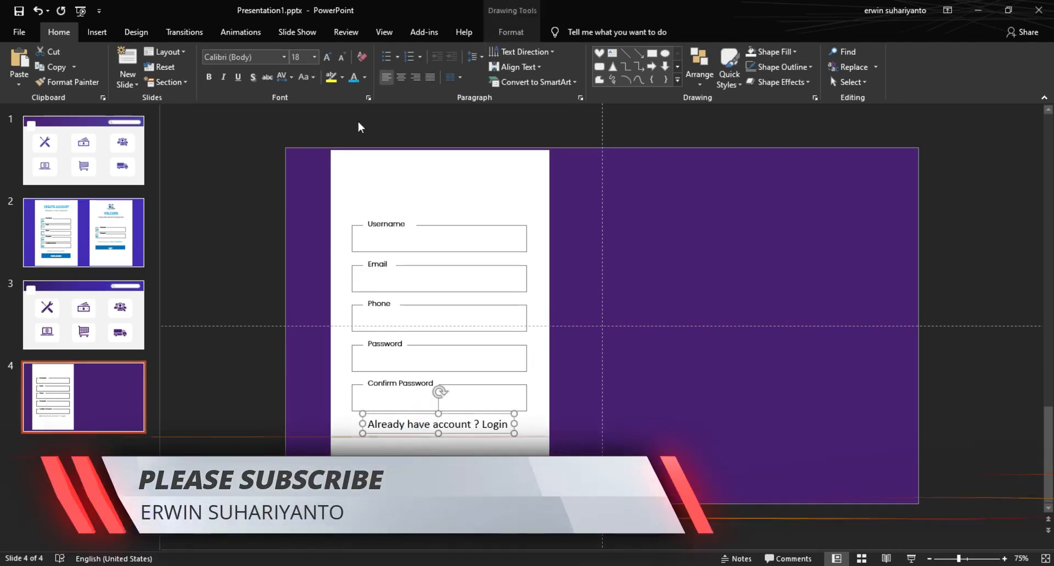
{"action": "left_click", "coordinate": [284, 57]}
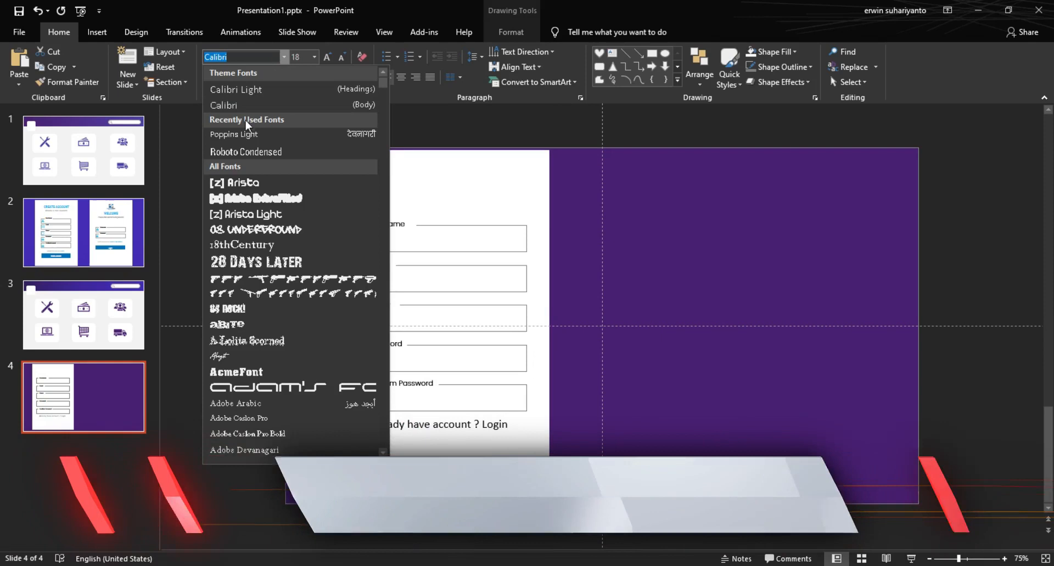
{"action": "left_click", "coordinate": [245, 151]}
{"action": "left_click", "coordinate": [341, 58]}
{"action": "left_click", "coordinate": [340, 57]}
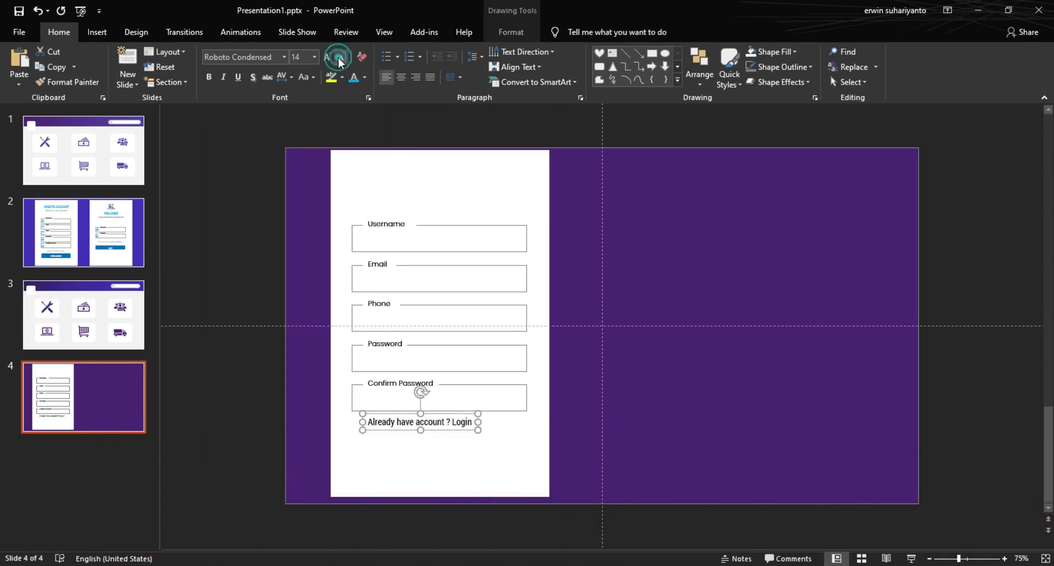
{"action": "left_click", "coordinate": [400, 77]}
{"action": "left_click_drag", "start_coordinate": [439, 432], "coordinate": [461, 434]}
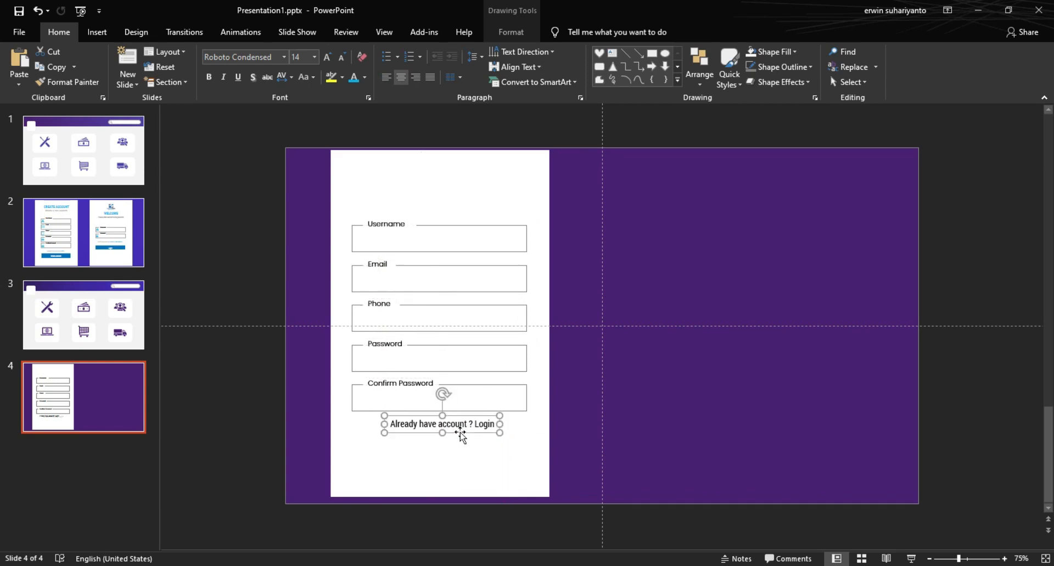
{"action": "double_click", "coordinate": [480, 426]}
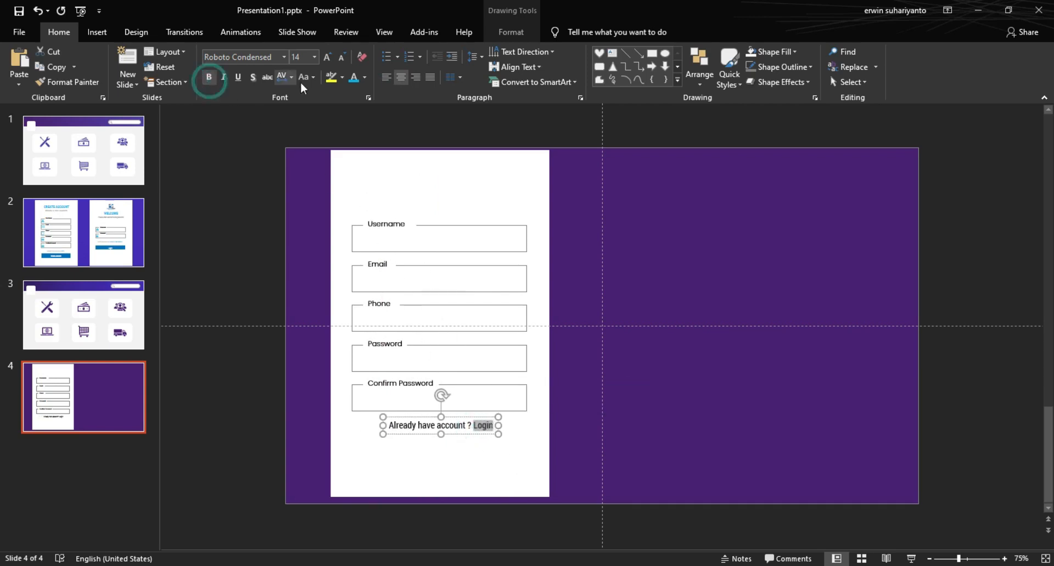
{"action": "left_click", "coordinate": [355, 80]}
{"action": "left_click", "coordinate": [554, 393]}
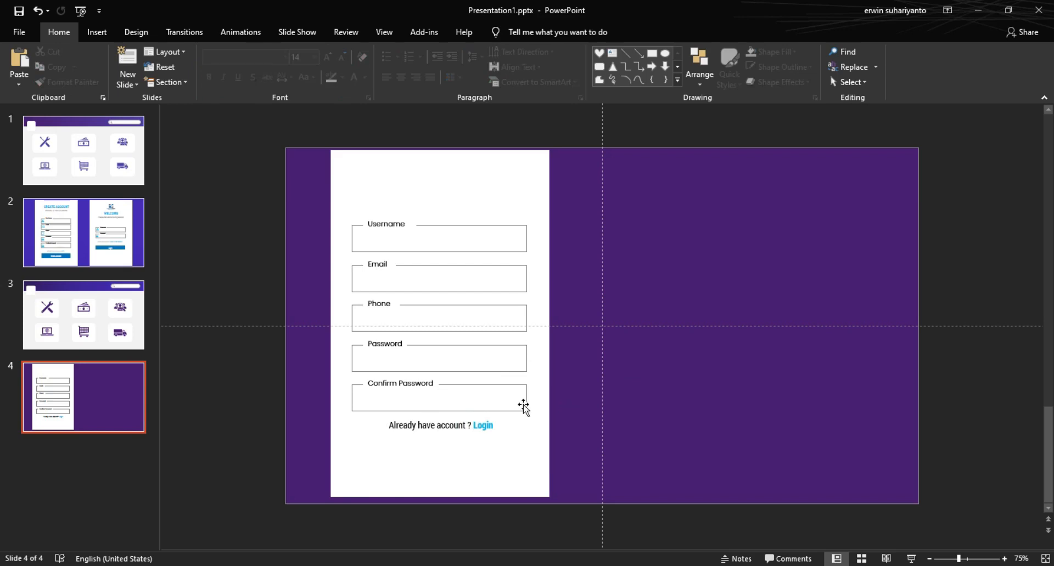
Step: Draw a button rectangle just below the login line
{"action": "left_click", "coordinate": [97, 31]}
{"action": "left_click", "coordinate": [244, 80]}
{"action": "left_click", "coordinate": [288, 111]}
{"action": "left_click_drag", "start_coordinate": [352, 434], "coordinate": [526, 461]}
{"action": "key", "text": "ctrl+Down"}
{"action": "key", "text": "ctrl+Down"}
{"action": "key", "text": "ctrl+Down"}
{"action": "key", "text": "ctrl+Down"}
Step: Fill the button rectangle blue and remove its outline
{"action": "left_click_drag", "start_coordinate": [442, 464], "coordinate": [440, 463]}
{"action": "left_click", "coordinate": [576, 454]}
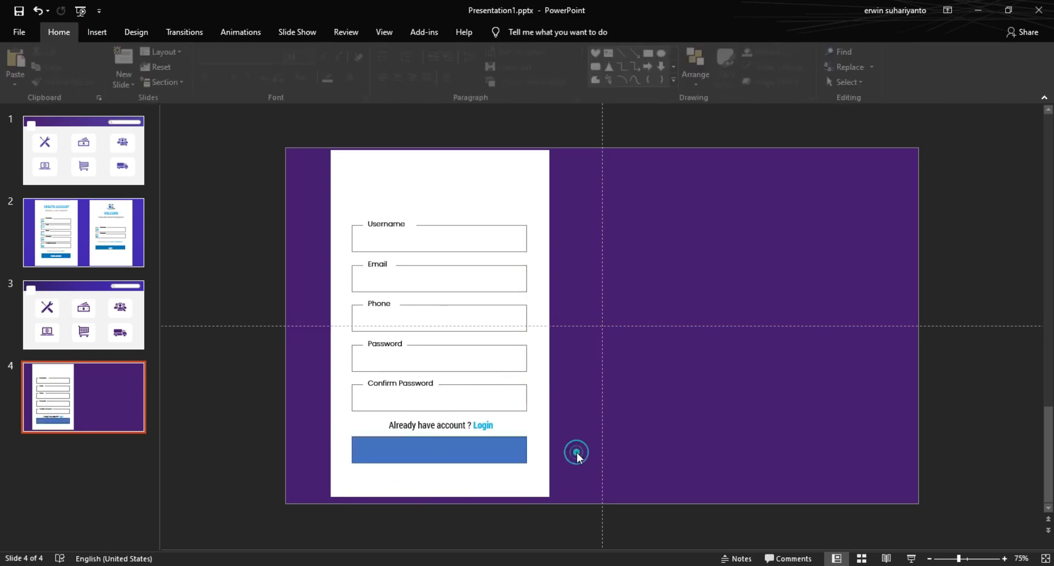
{"action": "left_click", "coordinate": [443, 449]}
{"action": "left_click", "coordinate": [482, 51]}
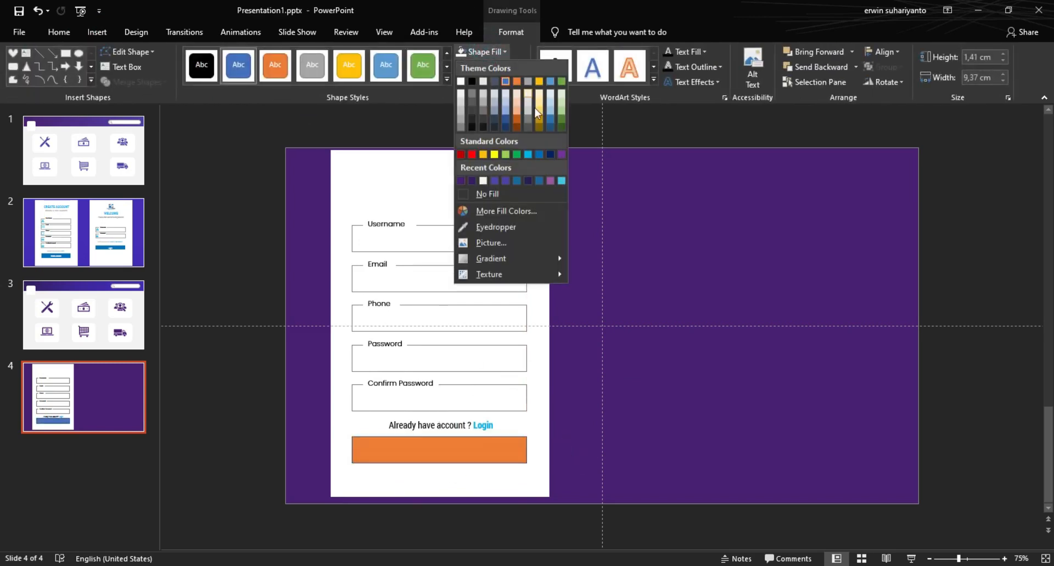
{"action": "left_click", "coordinate": [541, 157]}
{"action": "left_click", "coordinate": [492, 66]}
{"action": "left_click", "coordinate": [483, 209]}
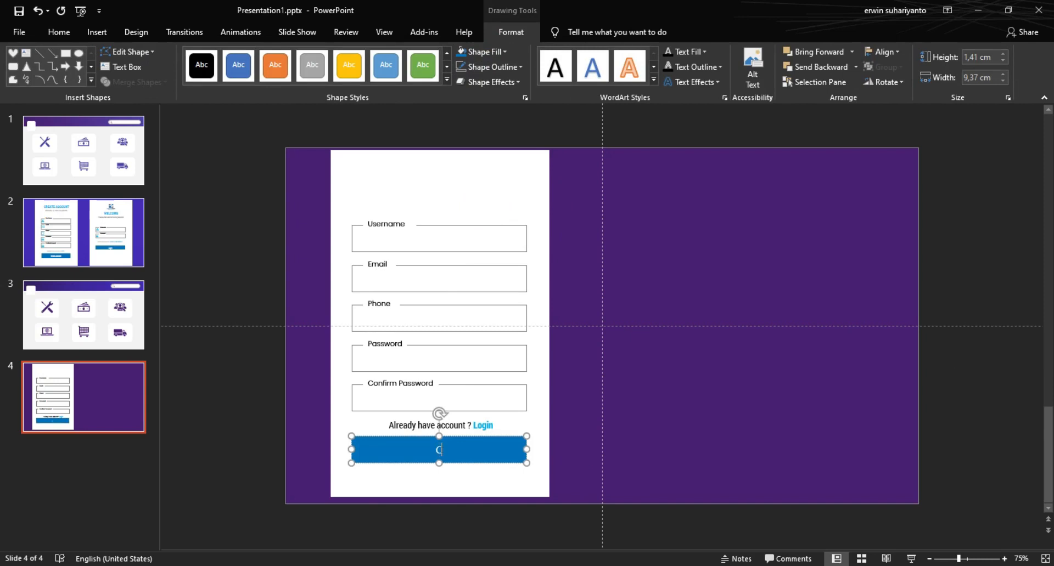
Step: Finish the CREATE ACCOUNT label and set it to bold Roboto Condensed, size 16
{"action": "type", "text": "OUNT"}
{"action": "left_click", "coordinate": [59, 32]}
{"action": "left_click", "coordinate": [283, 57]}
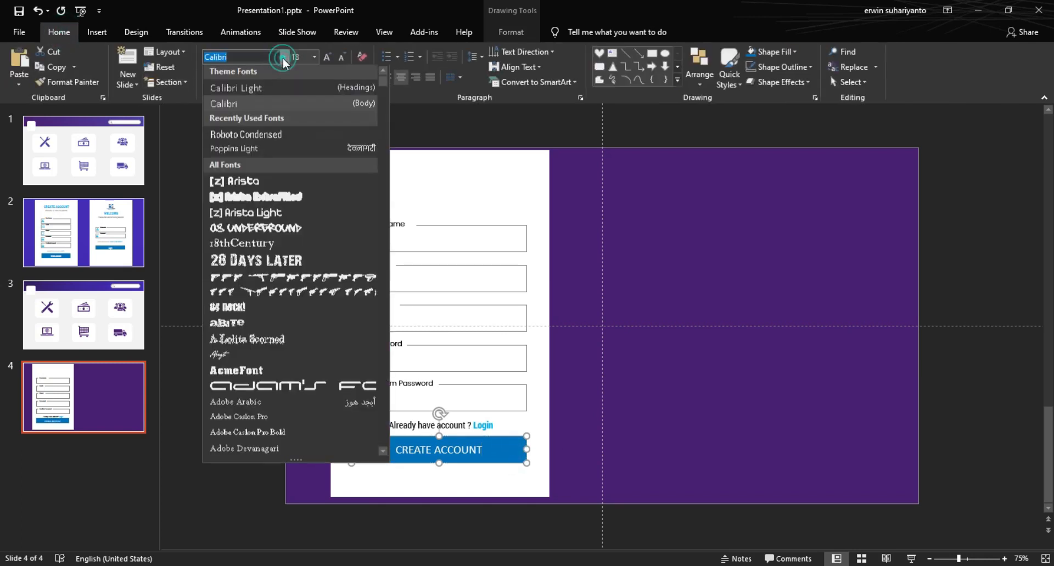
{"action": "left_click", "coordinate": [256, 134]}
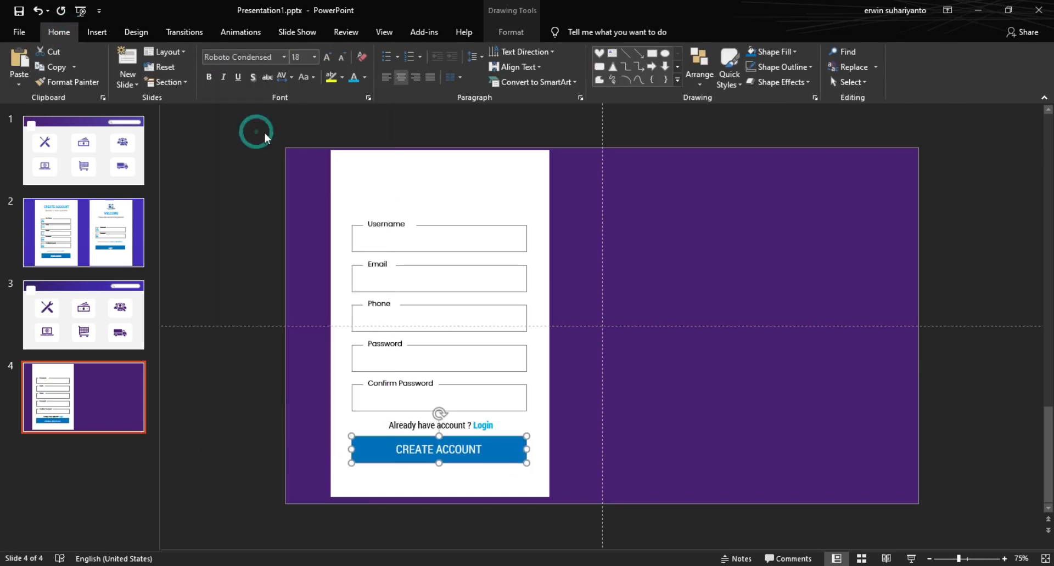
{"action": "left_click", "coordinate": [212, 79]}
{"action": "left_click", "coordinate": [340, 58]}
{"action": "left_click", "coordinate": [340, 58]}
{"action": "left_click", "coordinate": [326, 58]}
{"action": "left_click", "coordinate": [646, 417]}
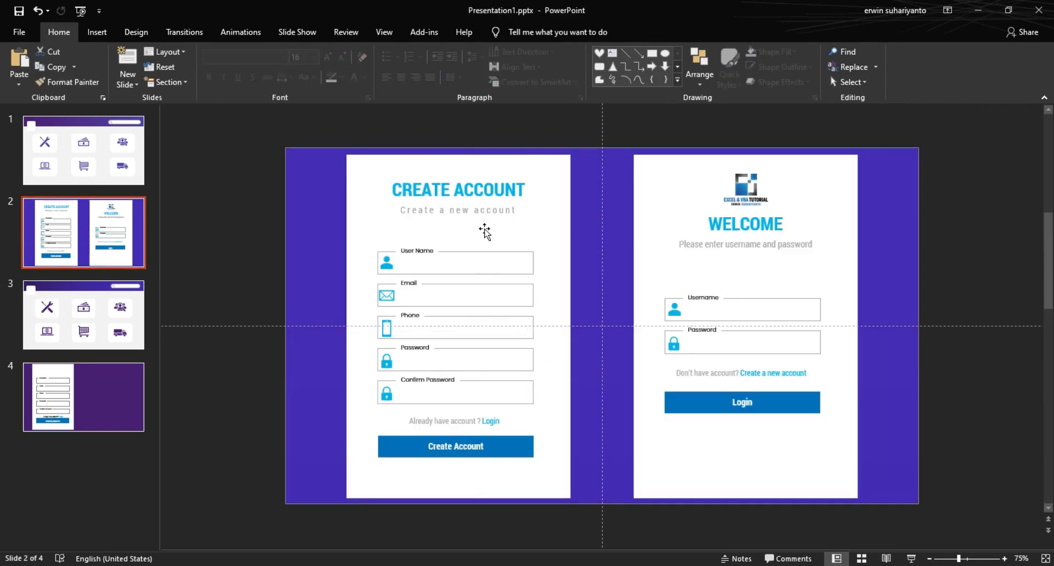
Step: Change the button text case to Capitalize Each Word, reading 'Create Account'
{"action": "left_click", "coordinate": [117, 400]}
{"action": "left_click", "coordinate": [443, 461]}
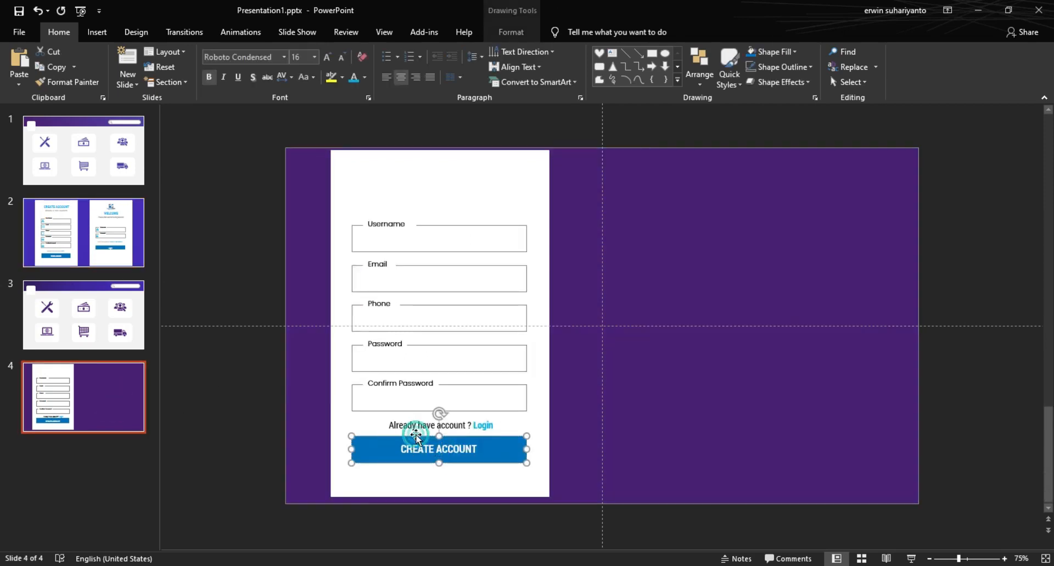
{"action": "left_click", "coordinate": [303, 77]}
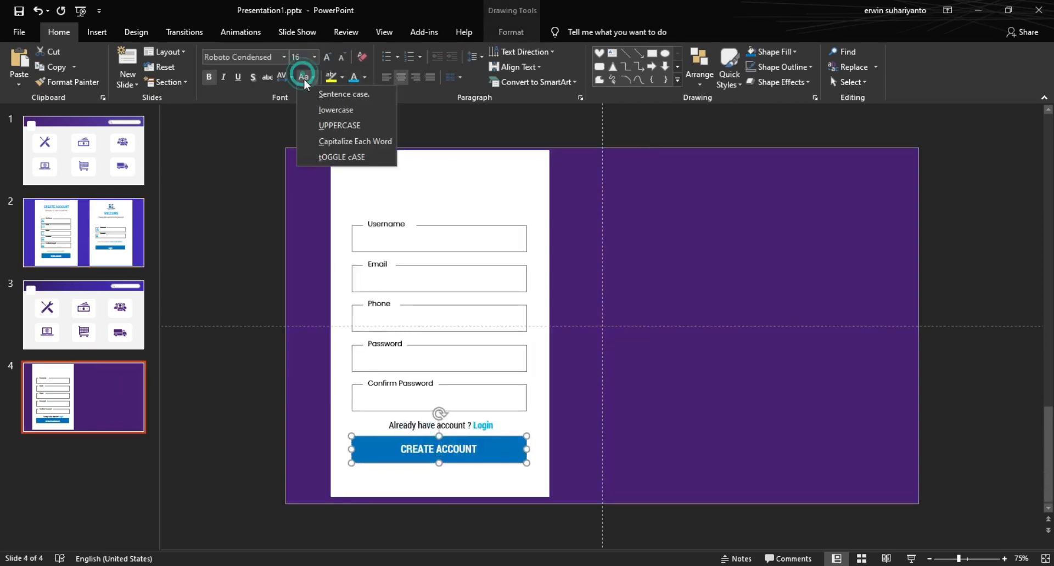
{"action": "left_click", "coordinate": [344, 138]}
{"action": "left_click", "coordinate": [661, 435]}
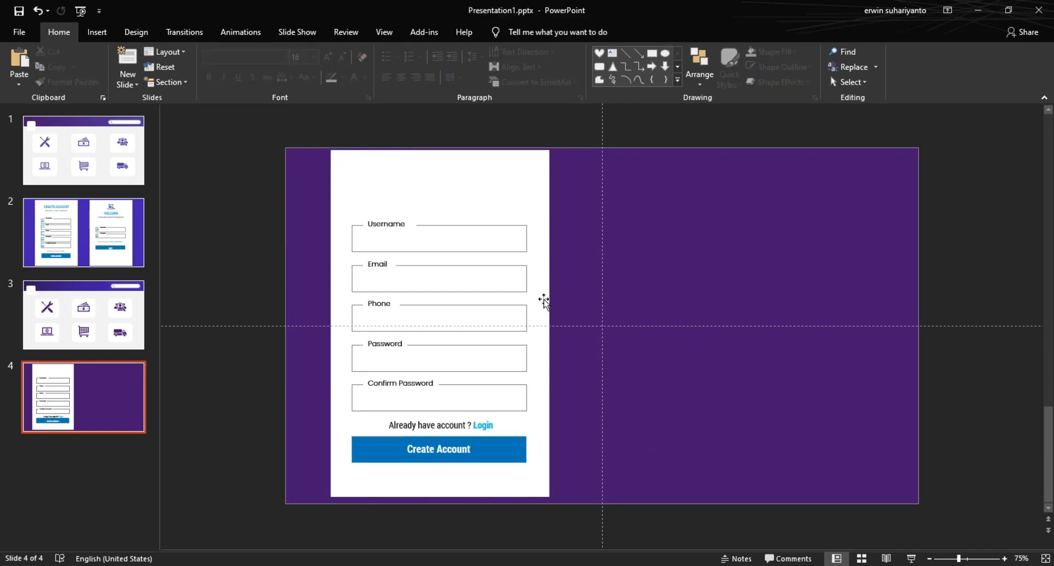
{"action": "left_click", "coordinate": [97, 32]}
Step: Add a 'CREATE ACCOUNT' text box and move it to the top of the white form
{"action": "left_click", "coordinate": [631, 73]}
{"action": "left_click", "coordinate": [661, 264]}
{"action": "type", "text": "CRE"}
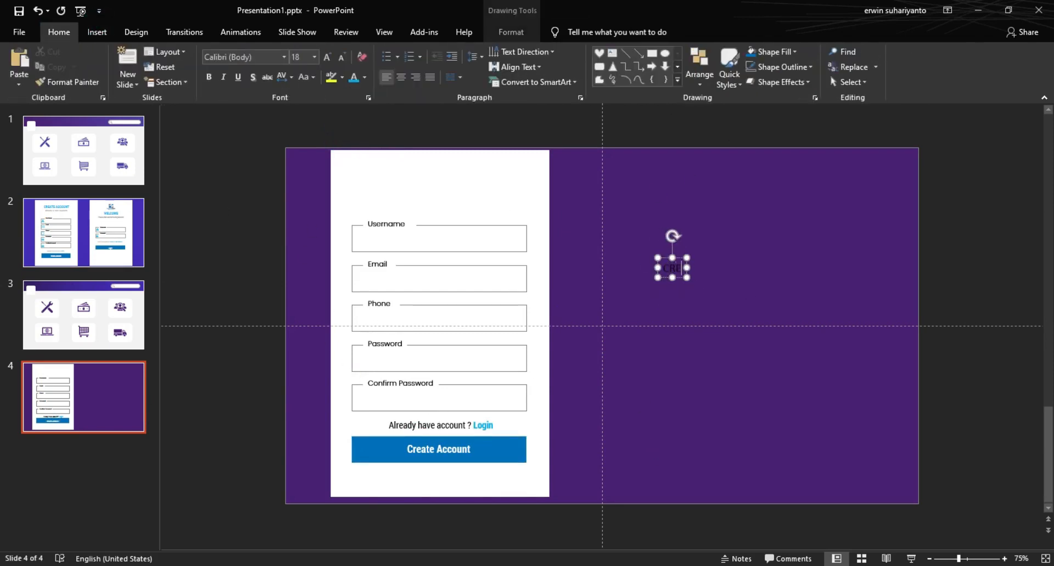
{"action": "type", "text": "ATE ACCOUNT"}
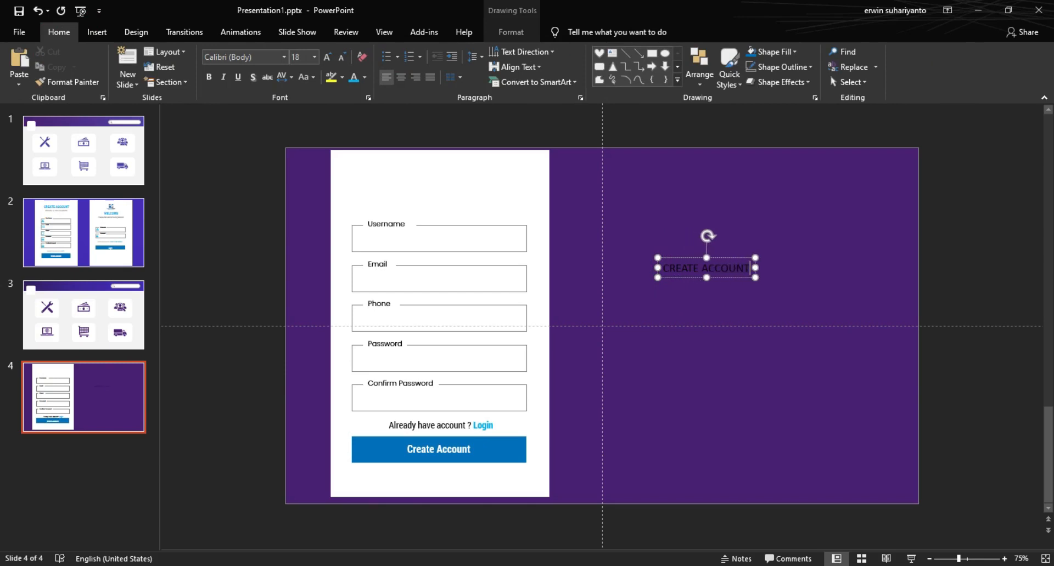
{"action": "left_click_drag", "start_coordinate": [731, 278], "coordinate": [466, 192]}
Step: Format the heading as Roboto Condensed Bold 28 pt and centre it on the form
{"action": "left_click", "coordinate": [283, 58]}
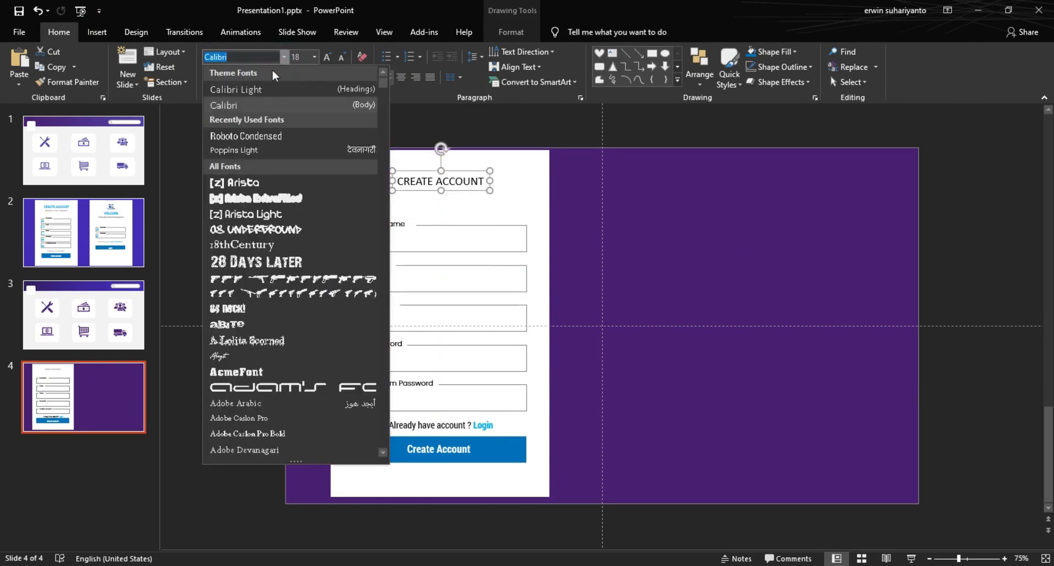
{"action": "left_click", "coordinate": [260, 136]}
{"action": "left_click", "coordinate": [223, 77]}
{"action": "left_click", "coordinate": [210, 78]}
{"action": "left_click", "coordinate": [223, 78]}
{"action": "left_click", "coordinate": [327, 57]}
{"action": "left_click", "coordinate": [328, 57]}
{"action": "left_click", "coordinate": [328, 57]}
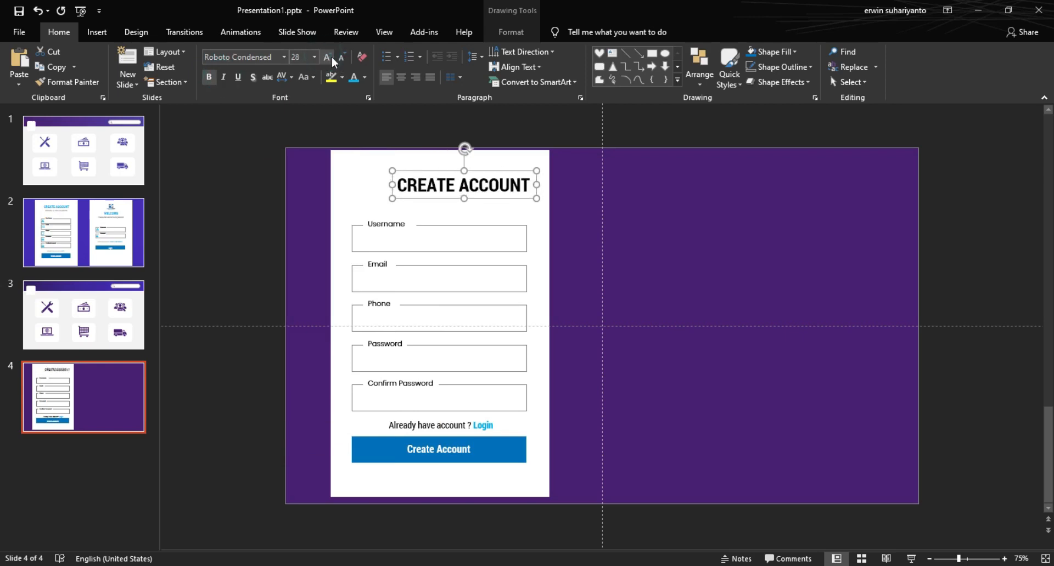
{"action": "left_click_drag", "start_coordinate": [448, 171], "coordinate": [423, 162]}
{"action": "left_click", "coordinate": [666, 246]}
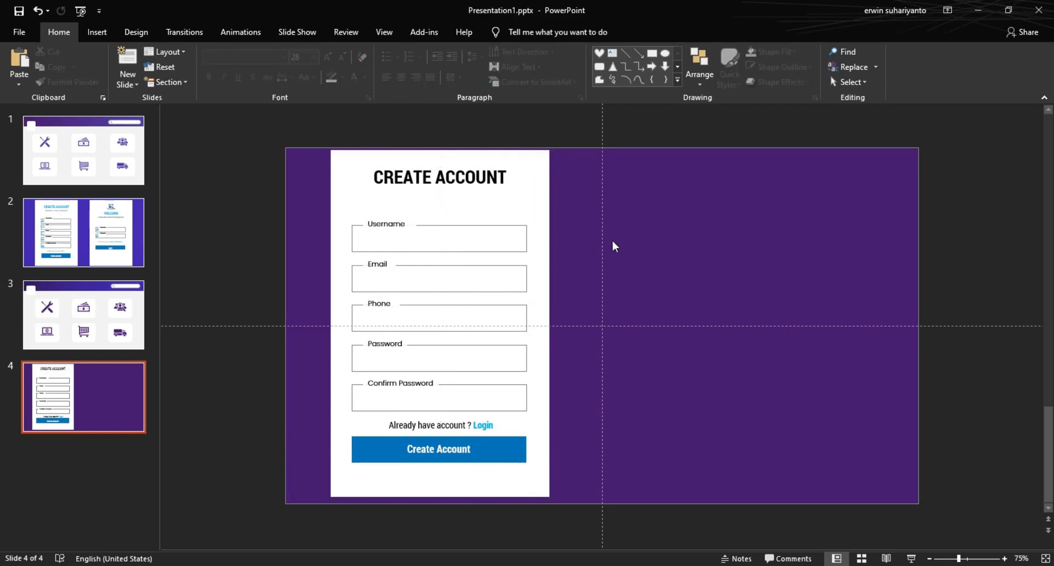
Step: Duplicate the heading below itself and retype the copy as 'Create a new account'
{"action": "left_click", "coordinate": [449, 184]}
{"action": "left_click", "coordinate": [404, 189]}
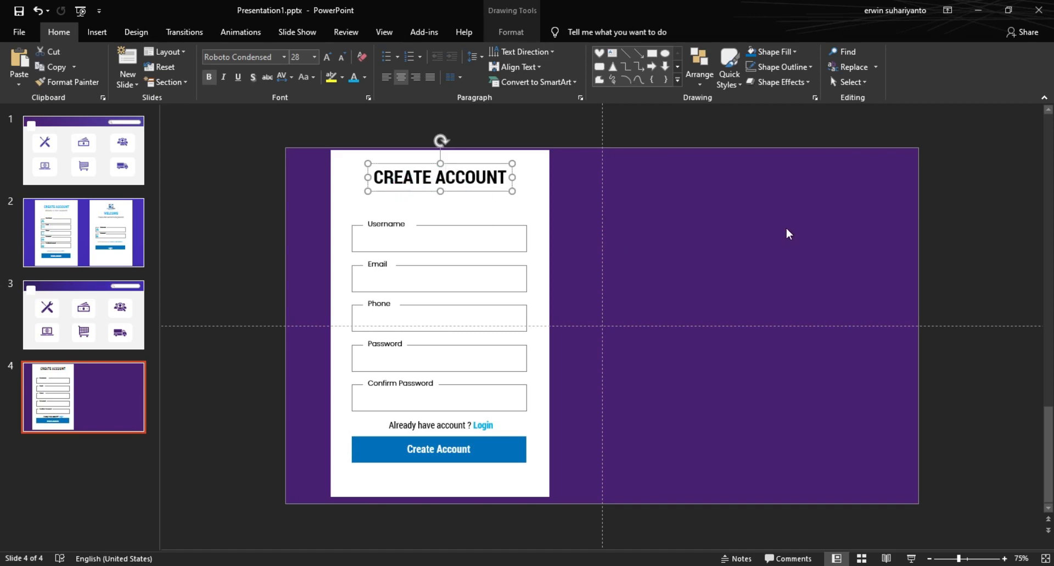
{"action": "key", "text": "ctrl+d"}
{"action": "left_click_drag", "start_coordinate": [484, 201], "coordinate": [475, 213]}
{"action": "left_click", "coordinate": [397, 203]}
{"action": "triple_click", "coordinate": [397, 203]}
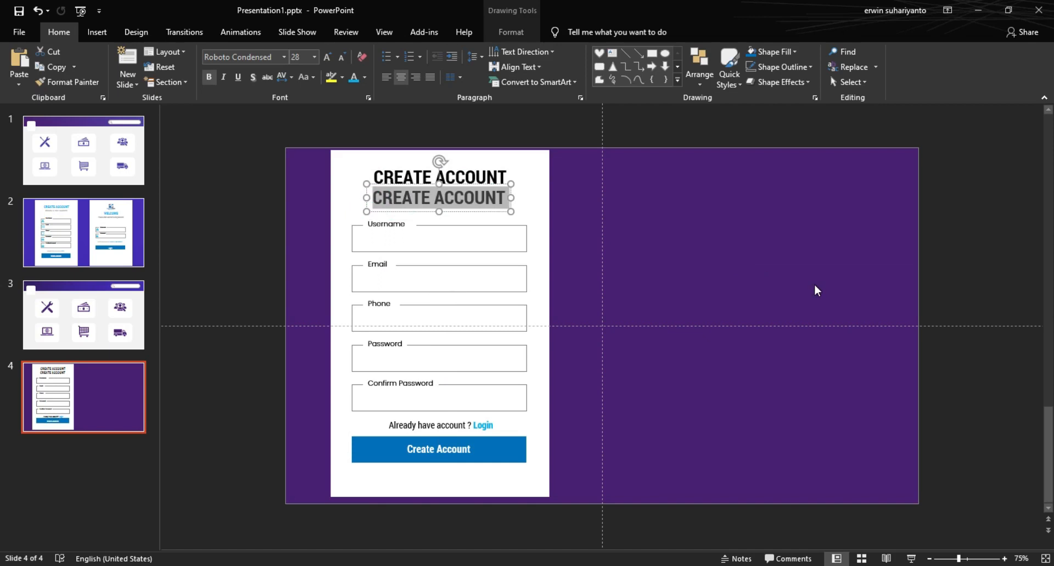
{"action": "type", "text": "Cre"}
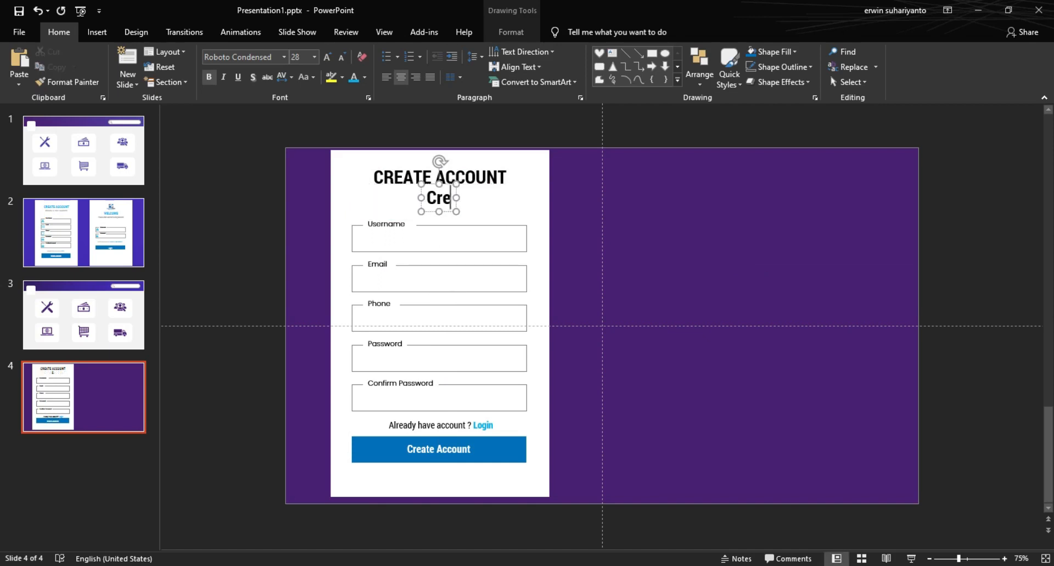
{"action": "type", "text": "ate a new account"}
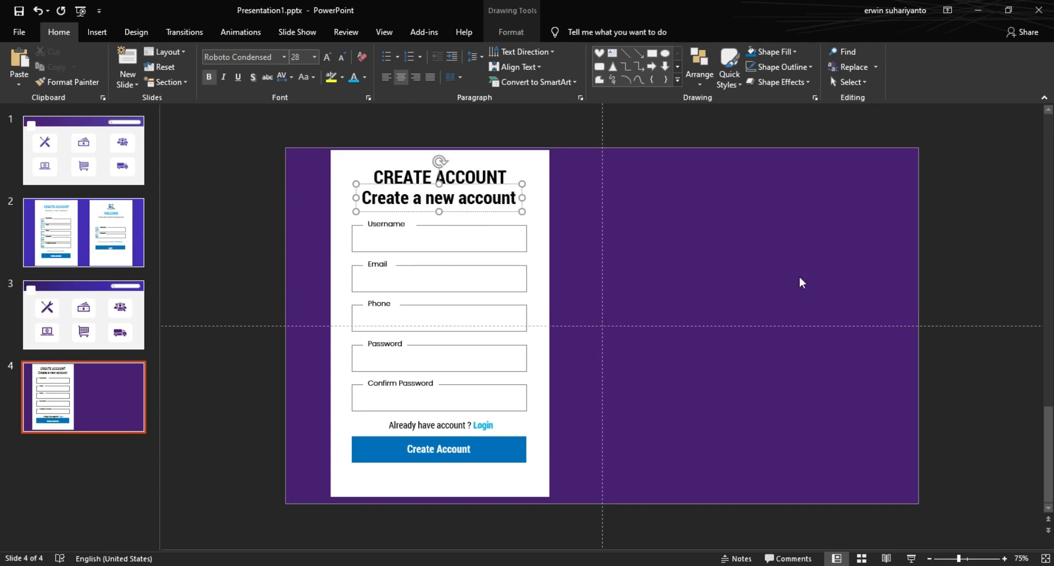
Step: Make the subtitle unbold, 12 pt, Loose character spacing and grey, nudged slightly lower
{"action": "left_click", "coordinate": [511, 185]}
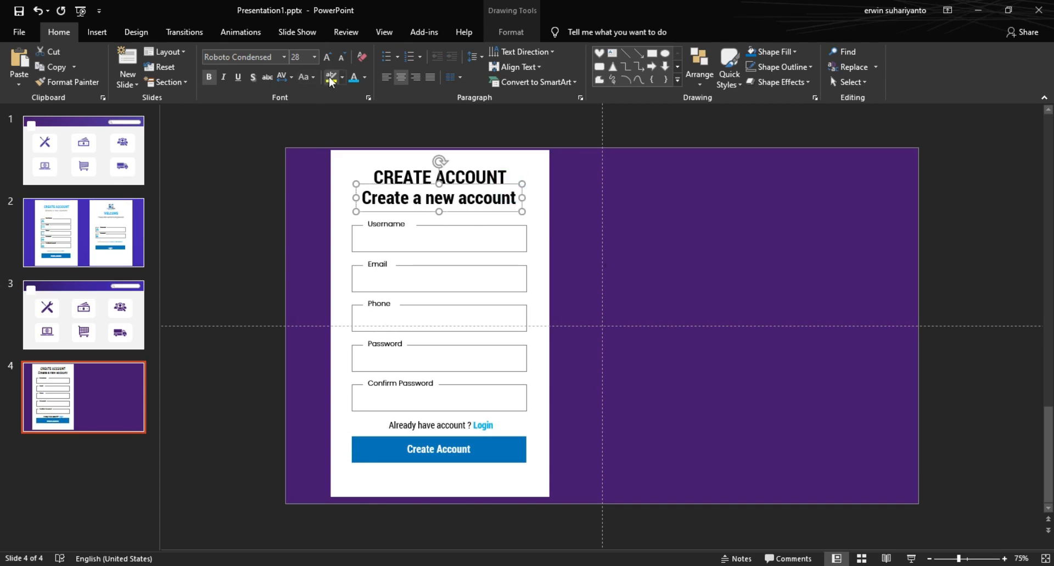
{"action": "left_click", "coordinate": [212, 77]}
{"action": "left_click", "coordinate": [338, 56]}
{"action": "left_click", "coordinate": [338, 56]}
{"action": "left_click", "coordinate": [338, 56]}
{"action": "left_click", "coordinate": [283, 77]}
{"action": "left_click", "coordinate": [304, 142]}
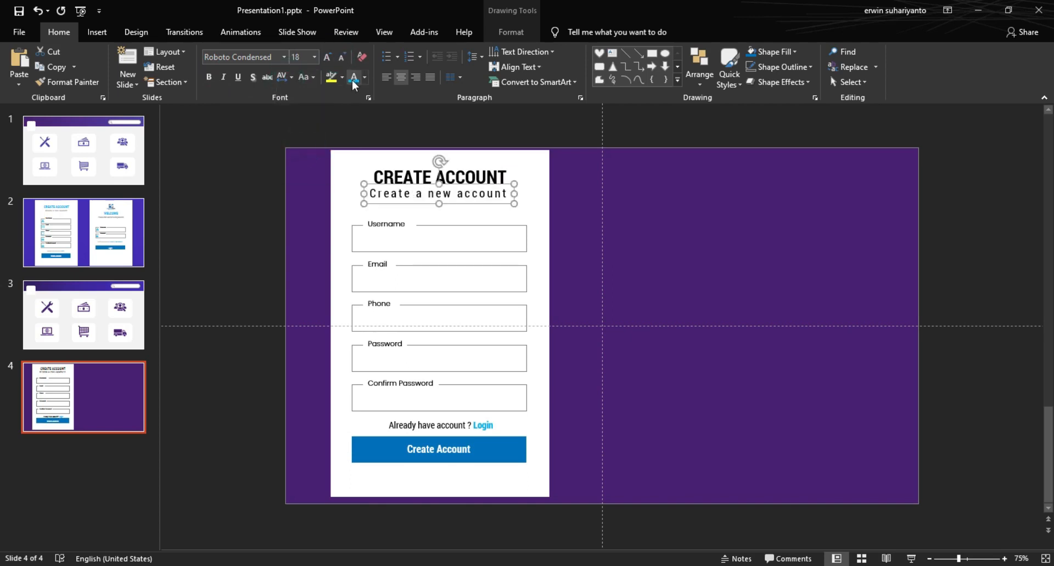
{"action": "left_click", "coordinate": [342, 57]}
{"action": "left_click", "coordinate": [341, 57]}
{"action": "left_click", "coordinate": [341, 57]}
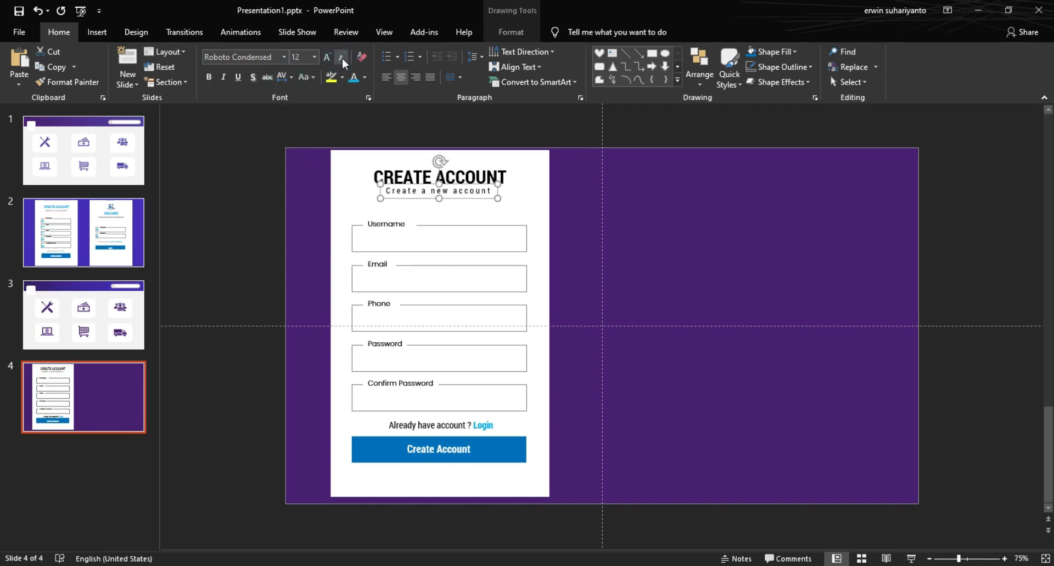
{"action": "left_click", "coordinate": [364, 77]}
{"action": "left_click", "coordinate": [351, 152]}
{"action": "key", "text": "ctrl+Down"}
{"action": "key", "text": "ctrl+Down"}
{"action": "key", "text": "ctrl+Down"}
{"action": "key", "text": "ctrl+Down"}
{"action": "key", "text": "ctrl+Down"}
{"action": "key", "text": "ctrl+Down"}
{"action": "key", "text": "ctrl+Down"}
{"action": "key", "text": "ctrl+Down"}
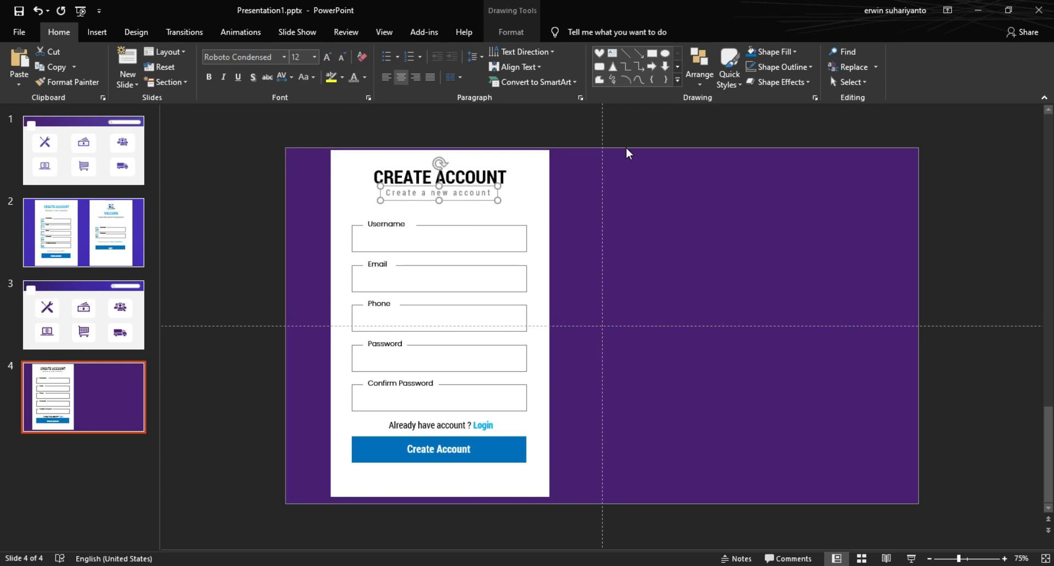
{"action": "left_click", "coordinate": [674, 206]}
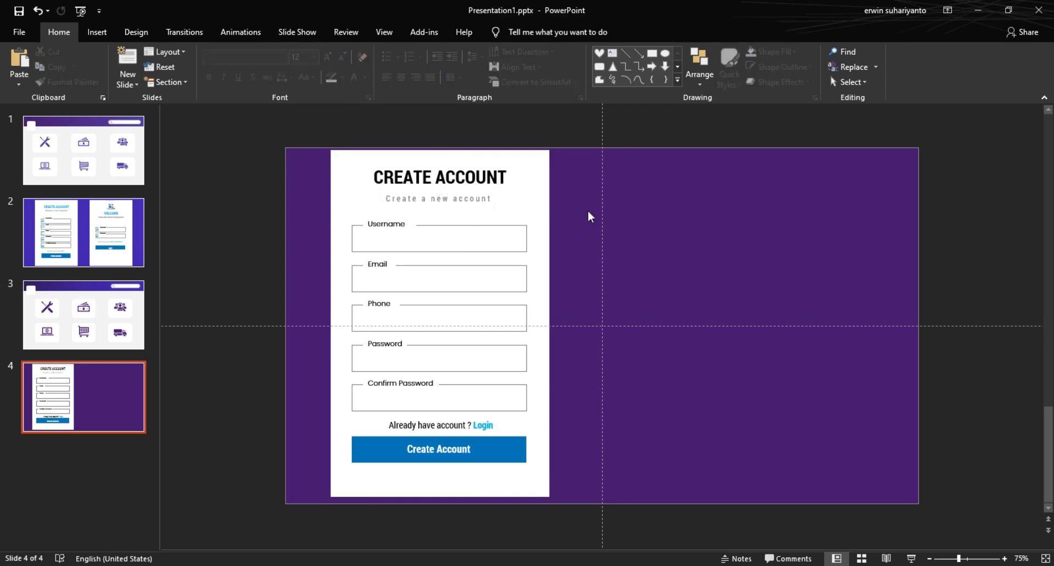
Step: Open the Icons library, search 'user' and choose the person icon
{"action": "left_click", "coordinate": [530, 171]}
{"action": "left_click", "coordinate": [326, 132]}
{"action": "left_click", "coordinate": [97, 32]}
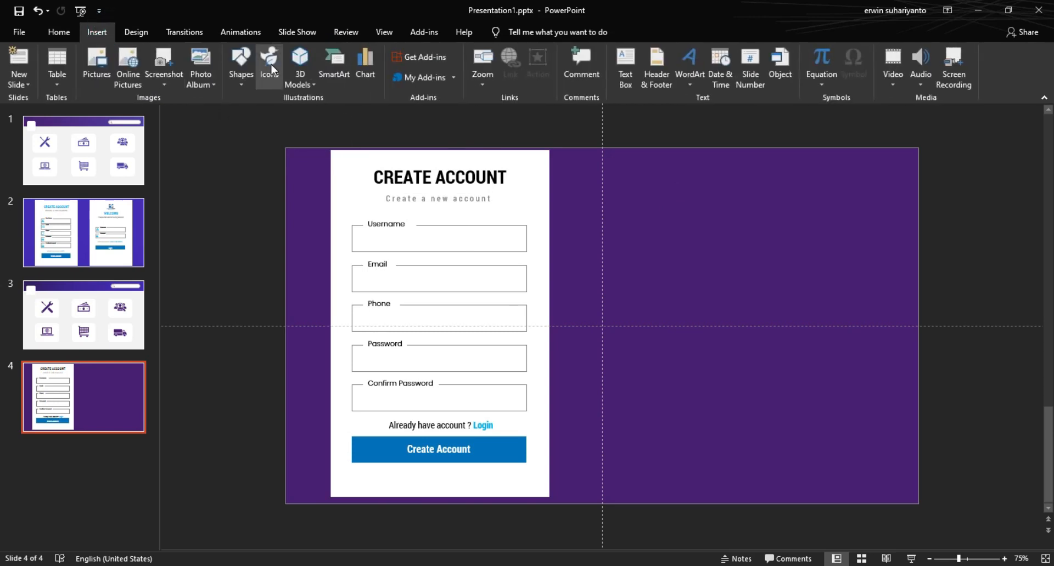
{"action": "left_click", "coordinate": [271, 80]}
{"action": "left_click_drag", "start_coordinate": [343, 80], "coordinate": [553, 104]}
{"action": "left_click", "coordinate": [405, 160]}
{"action": "type", "text": "user"}
{"action": "left_click", "coordinate": [739, 192]}
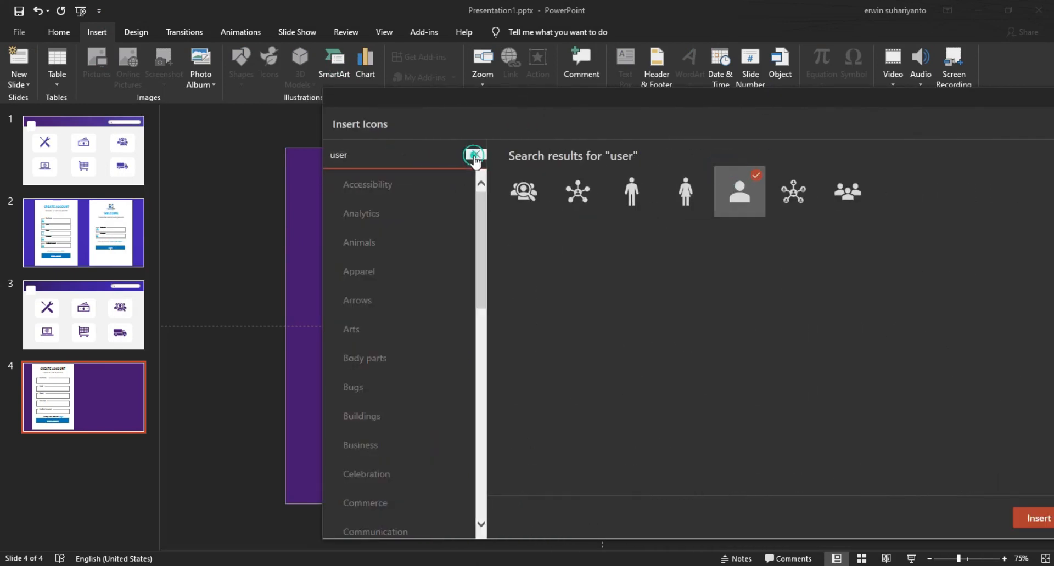
Step: Add the padlock, envelope and mobile phone icons via searches 'pass', 'email', 'phone', and insert all four
{"action": "left_click", "coordinate": [474, 155]}
{"action": "type", "text": "pass"}
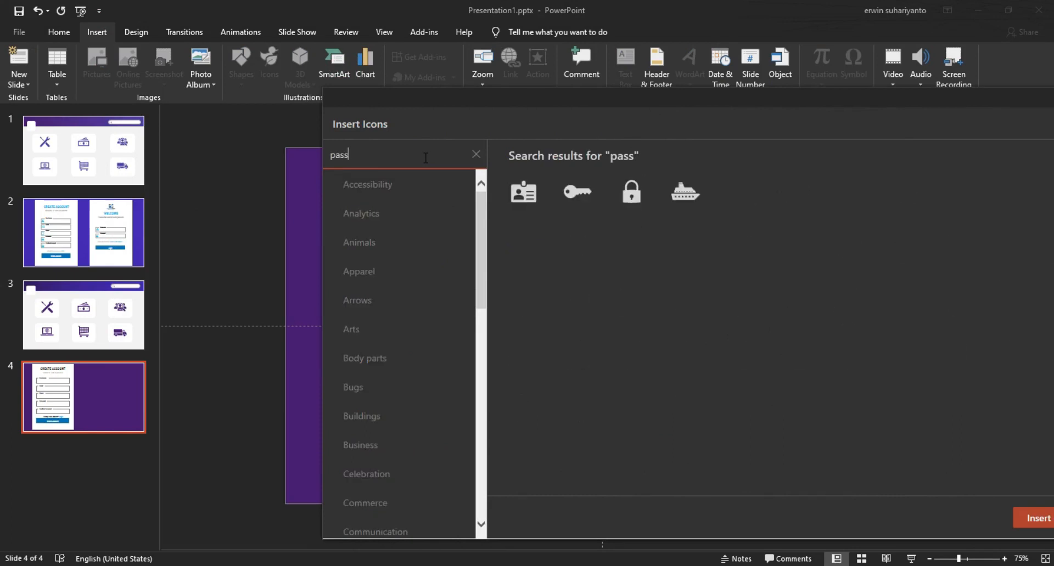
{"action": "left_click", "coordinate": [631, 190]}
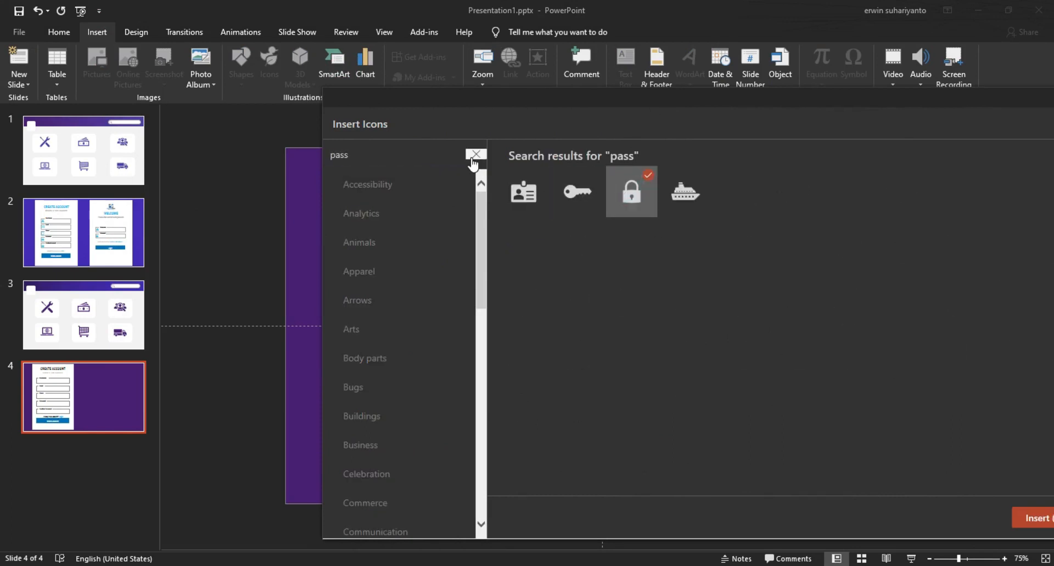
{"action": "left_click", "coordinate": [473, 155]}
{"action": "type", "text": "email"}
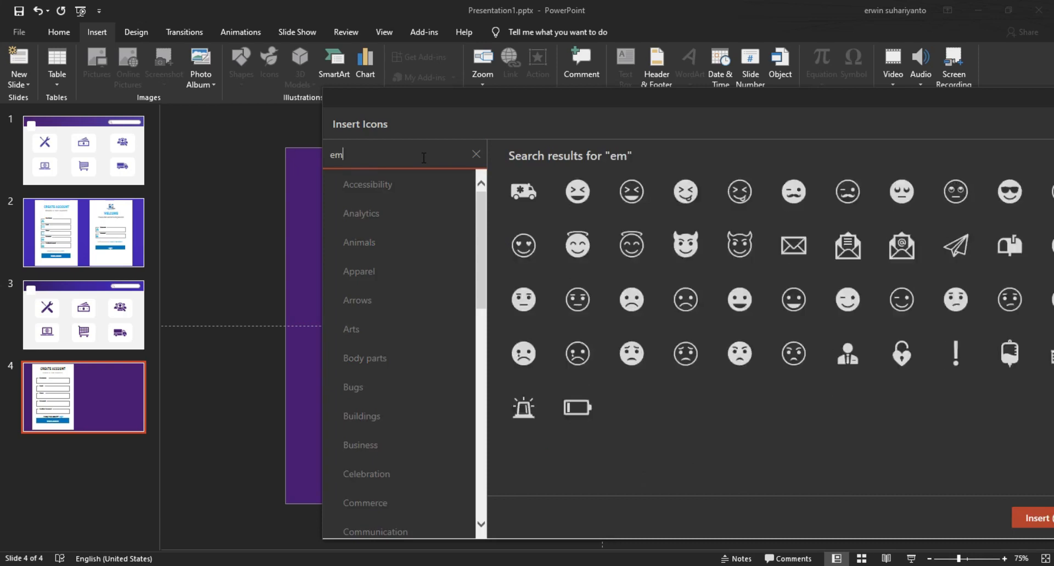
{"action": "left_click", "coordinate": [540, 202]}
{"action": "left_click", "coordinate": [431, 153]}
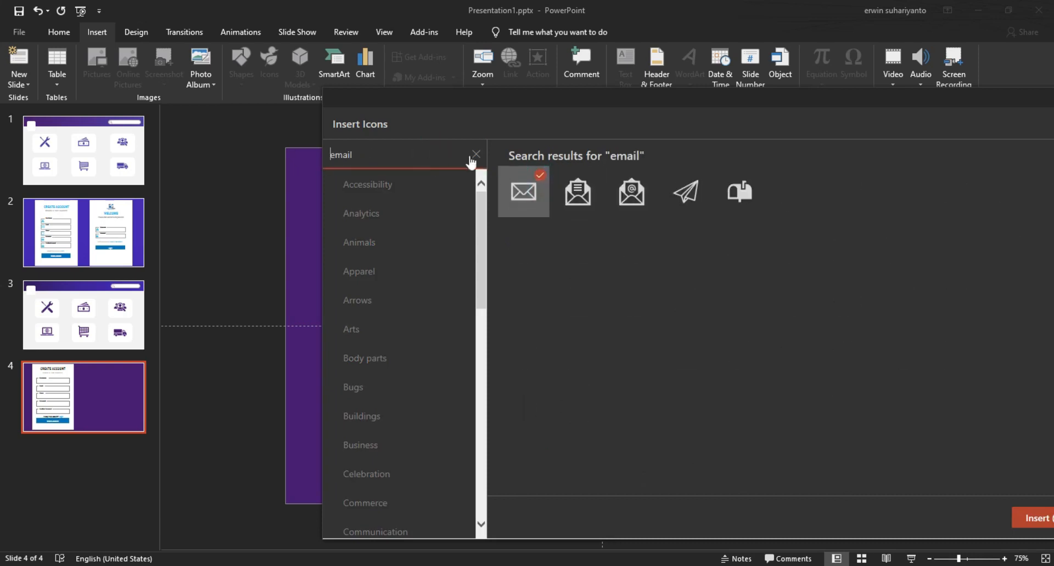
{"action": "left_click", "coordinate": [475, 155]}
{"action": "type", "text": "phone"}
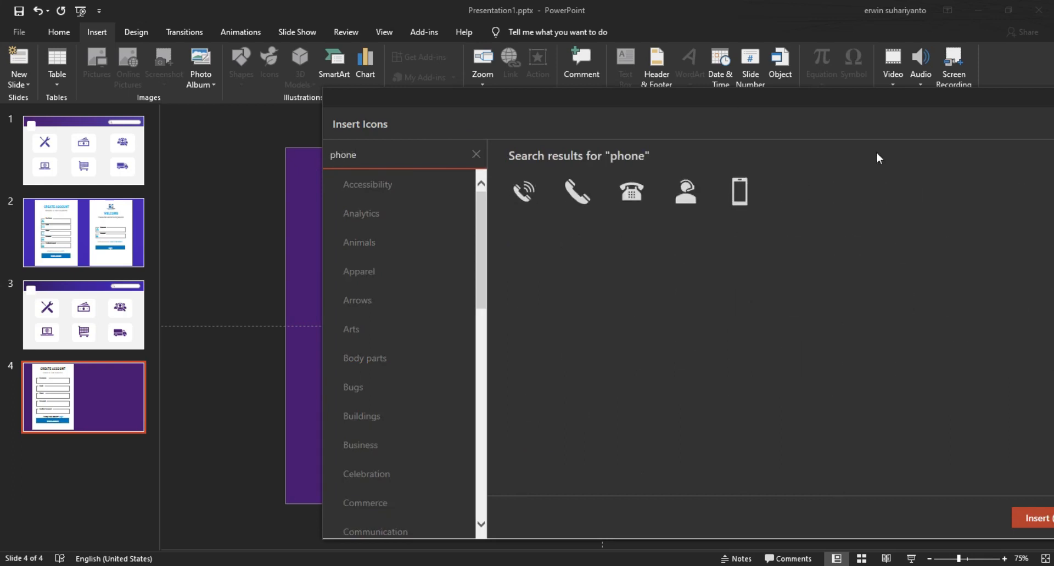
{"action": "left_click", "coordinate": [746, 185]}
{"action": "left_click_drag", "start_coordinate": [736, 117], "coordinate": [553, 110]}
{"action": "left_click", "coordinate": [839, 504]}
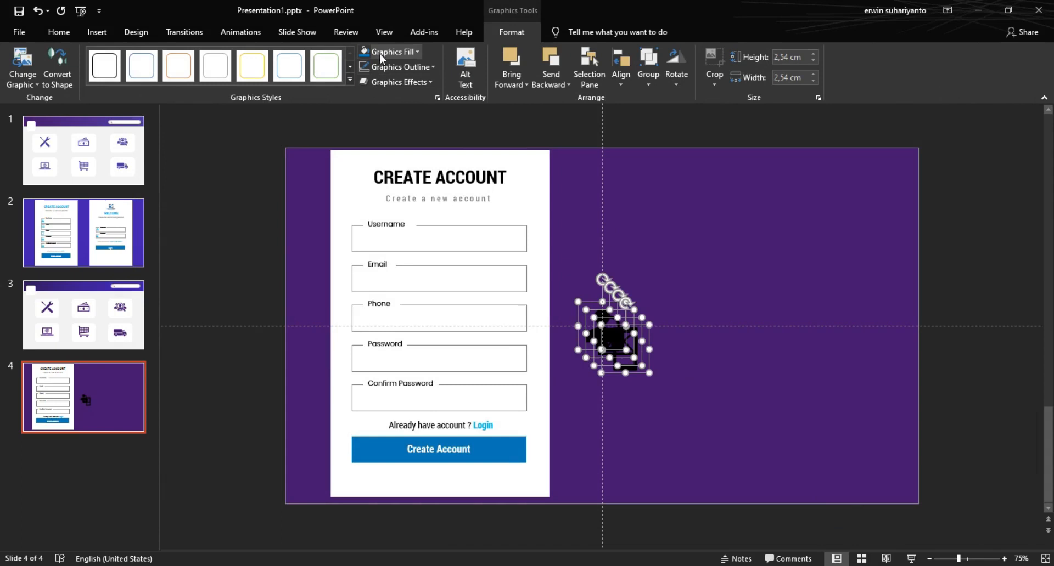
Step: Colour the icons blue and place the phone and envelope icons in the Phone and Email fields
{"action": "left_click", "coordinate": [364, 51]}
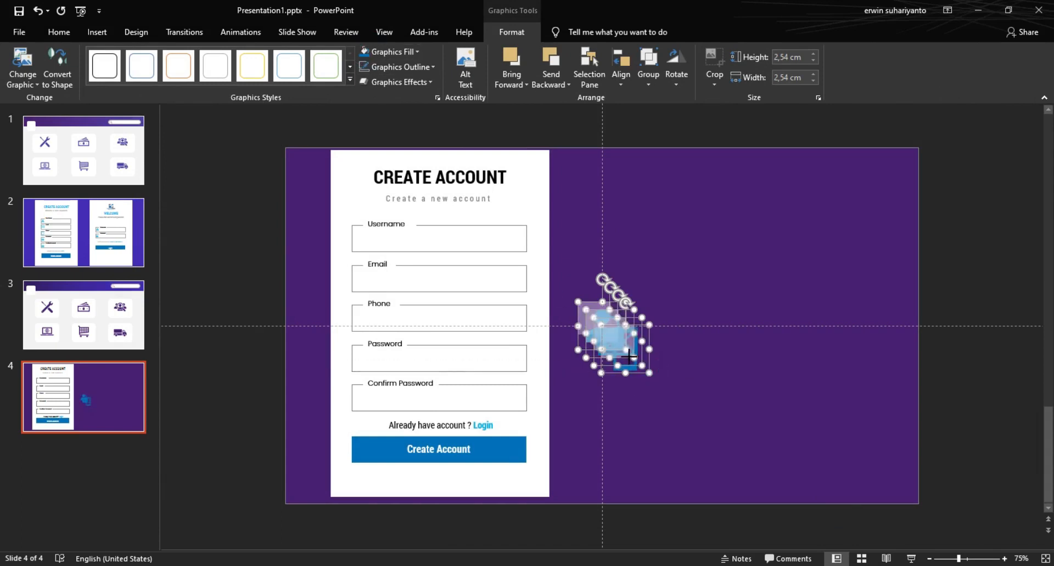
{"action": "left_click", "coordinate": [629, 381]}
{"action": "left_click_drag", "start_coordinate": [610, 354], "coordinate": [361, 357]}
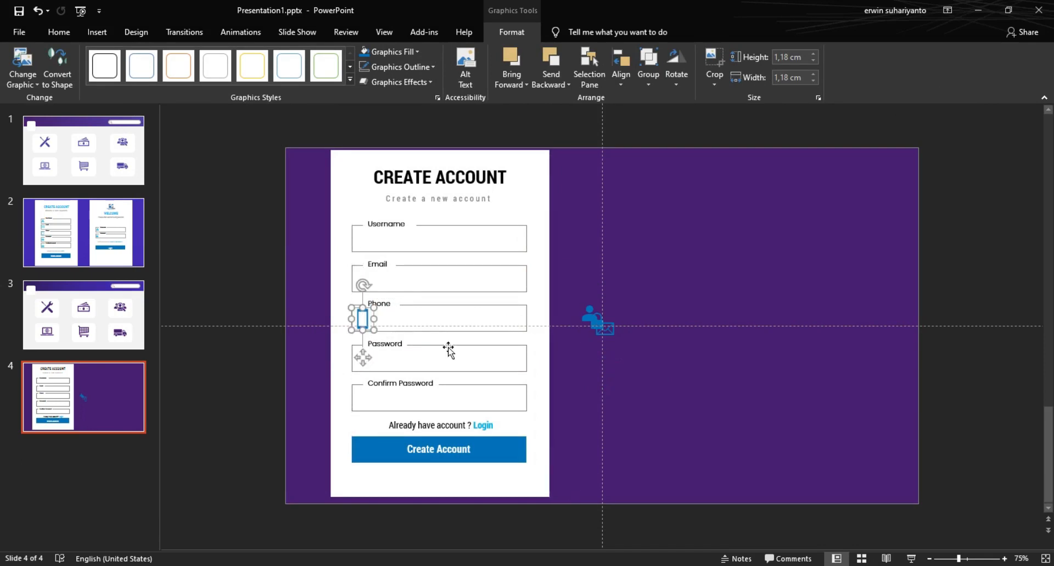
{"action": "left_click", "coordinate": [607, 329]}
{"action": "left_click_drag", "start_coordinate": [606, 322], "coordinate": [364, 281]}
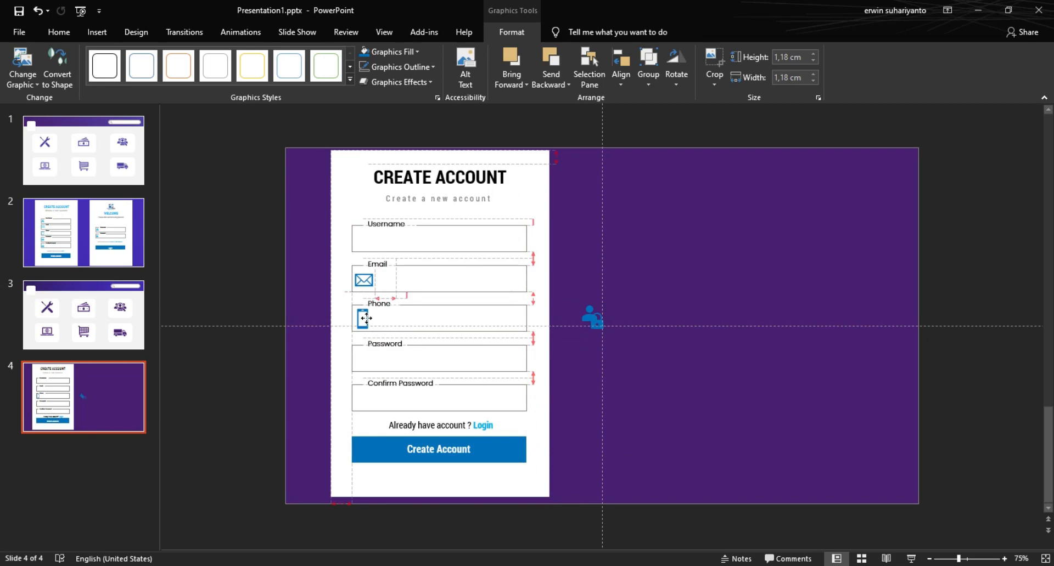
Step: Place the lock in Password, the user in Username, copy the lock into Confirm Password, and select the whole card
{"action": "left_click", "coordinate": [595, 324]}
{"action": "left_click_drag", "start_coordinate": [597, 357], "coordinate": [362, 399]}
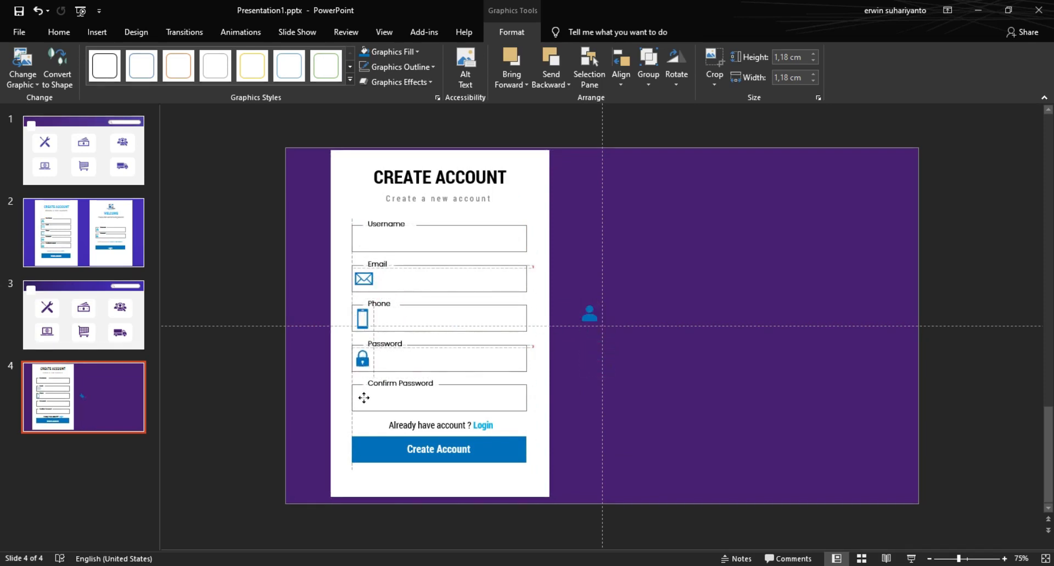
{"action": "left_click", "coordinate": [591, 318]}
{"action": "left_click_drag", "start_coordinate": [591, 317], "coordinate": [363, 239]}
{"action": "left_click_drag", "start_coordinate": [367, 278], "coordinate": [368, 279]}
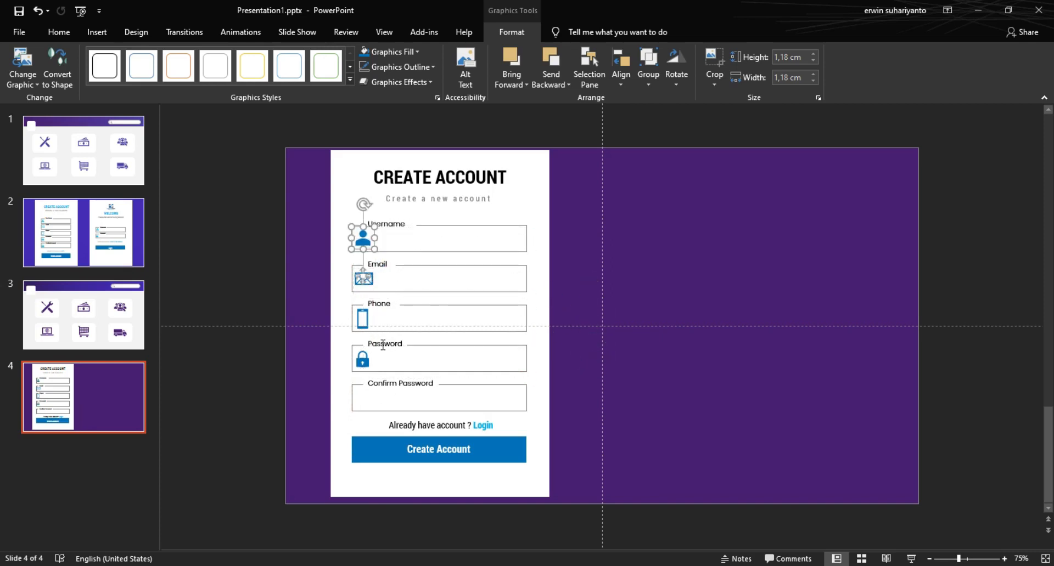
{"action": "left_click_drag", "start_coordinate": [362, 359], "coordinate": [363, 434]}
{"action": "left_click", "coordinate": [699, 424]}
{"action": "left_click_drag", "start_coordinate": [311, 152], "coordinate": [613, 498]}
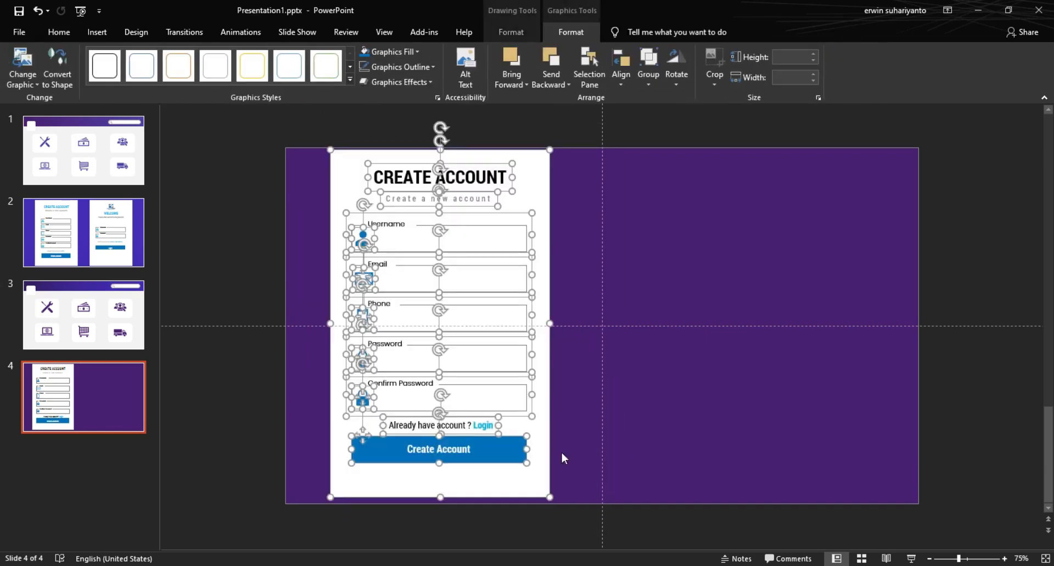
Step: Group the card's shapes and Ctrl-drag a copy onto the right half of the slide
{"action": "right_click", "coordinate": [527, 206]}
{"action": "mouse_move", "coordinate": [571, 284]}
{"action": "left_click", "coordinate": [668, 284]}
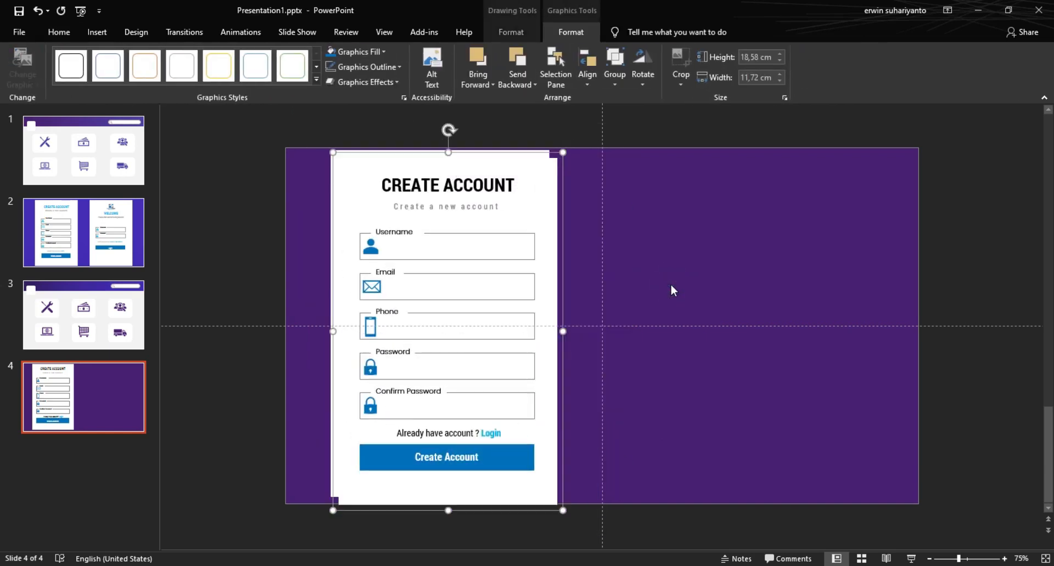
{"action": "left_click_drag", "start_coordinate": [564, 301], "coordinate": [879, 296], "text": "ctrl"}
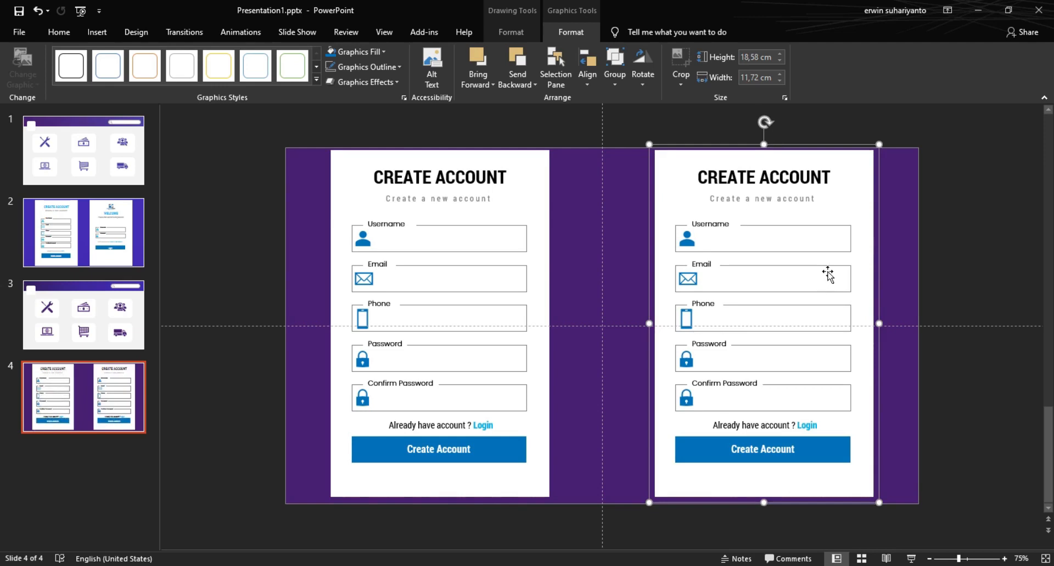
Step: Colour both card titles blue
{"action": "left_click", "coordinate": [779, 181]}
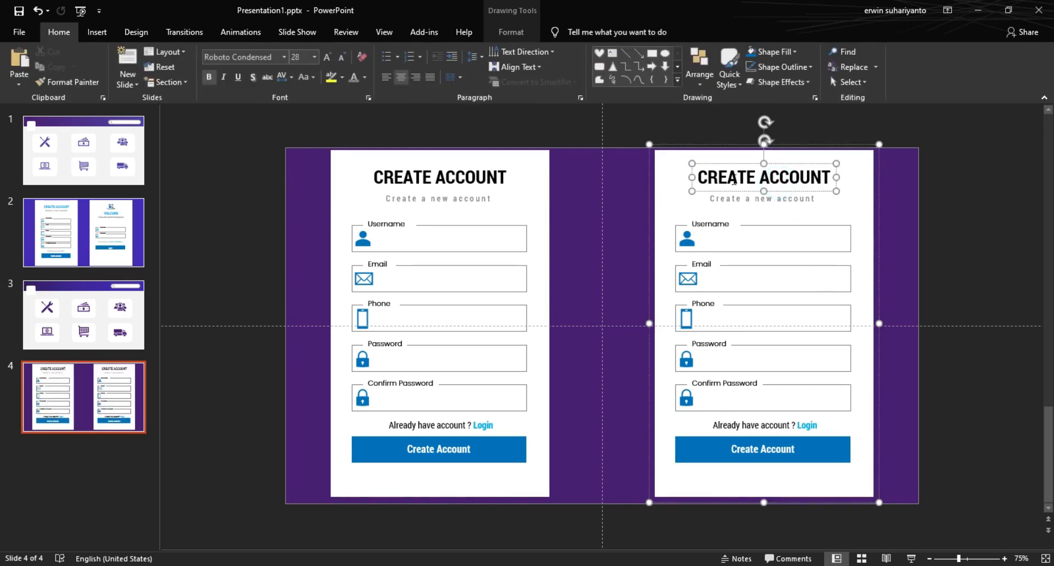
{"action": "key", "text": "ctrl+a"}
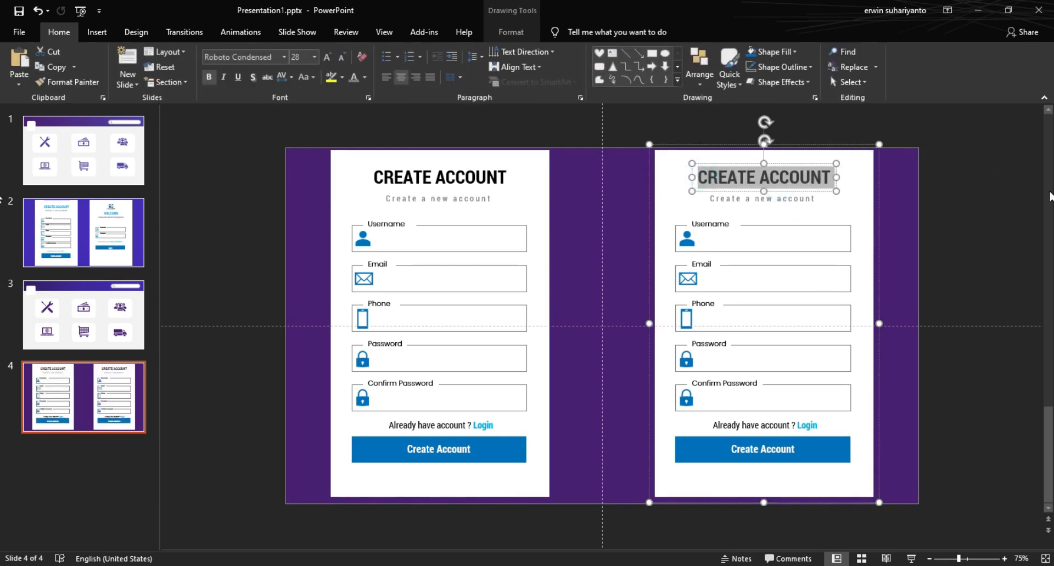
{"action": "left_click", "coordinate": [446, 167]}
{"action": "left_click", "coordinate": [364, 77]}
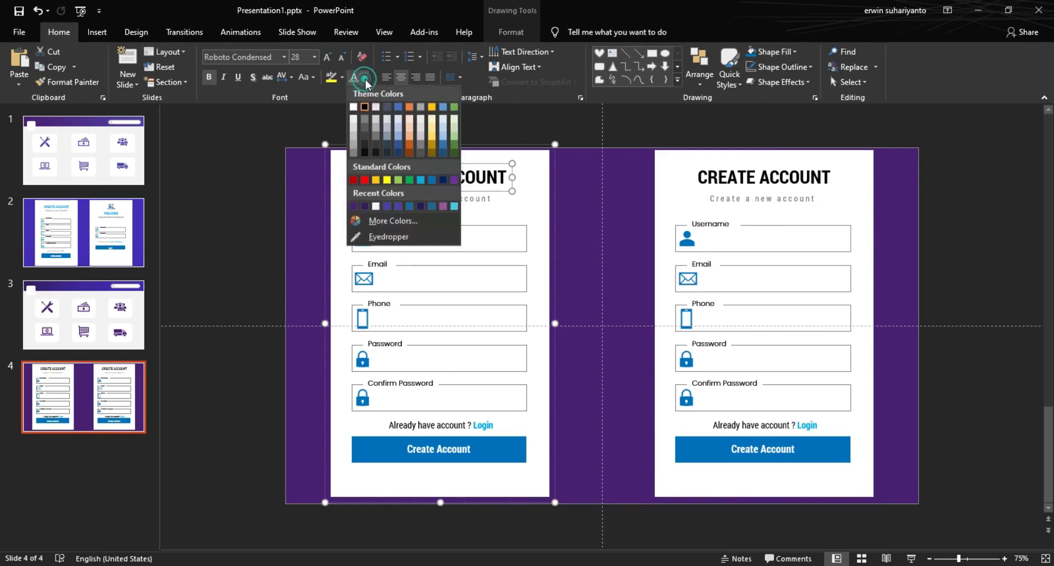
{"action": "left_click", "coordinate": [431, 180]}
{"action": "left_click", "coordinate": [730, 174]}
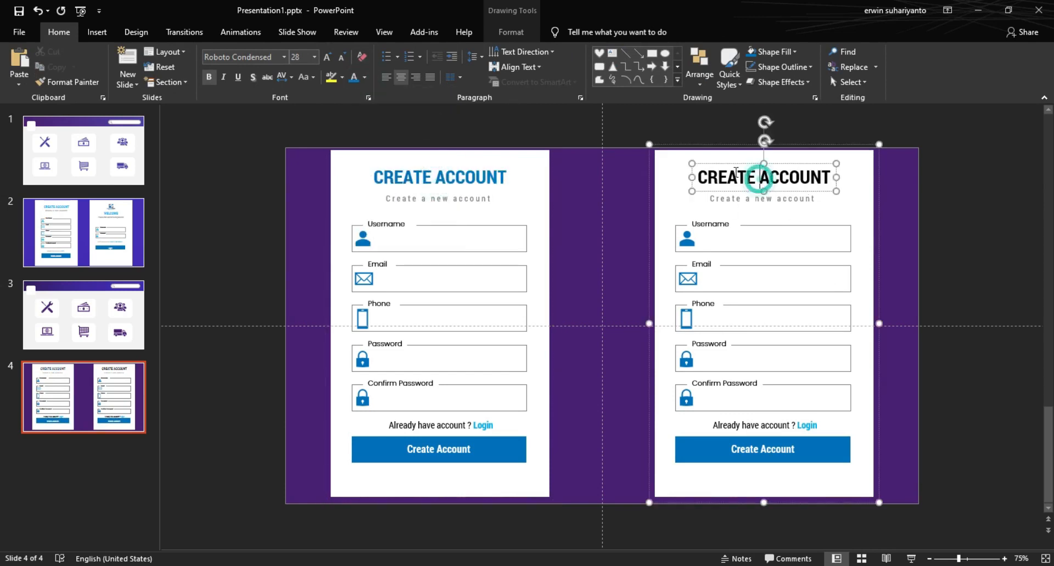
{"action": "left_click", "coordinate": [353, 77]}
Step: Retype the right card's title as 'WELCOME'
{"action": "triple_click", "coordinate": [730, 176]}
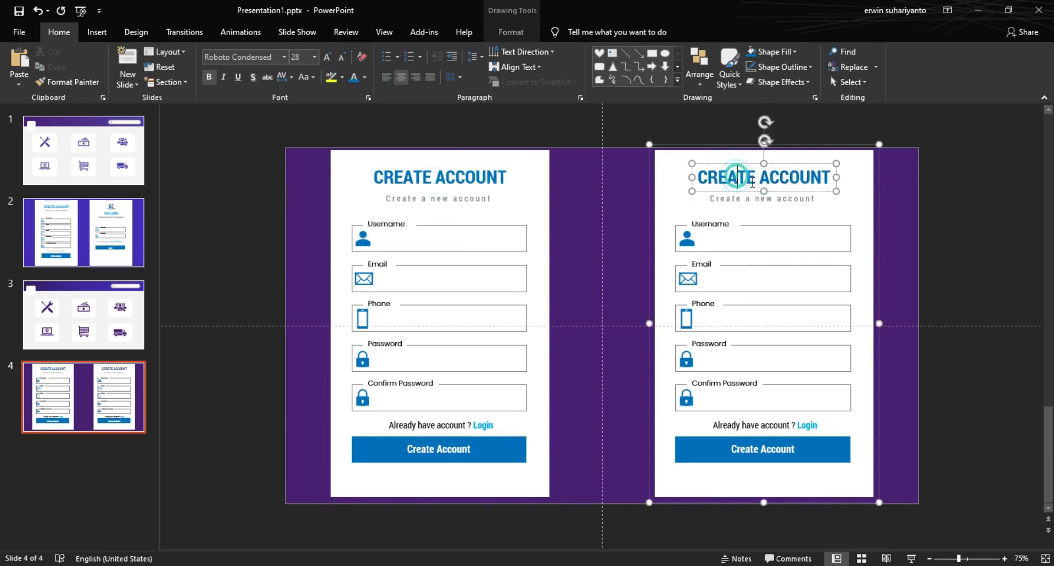
{"action": "type", "text": "welcome"}
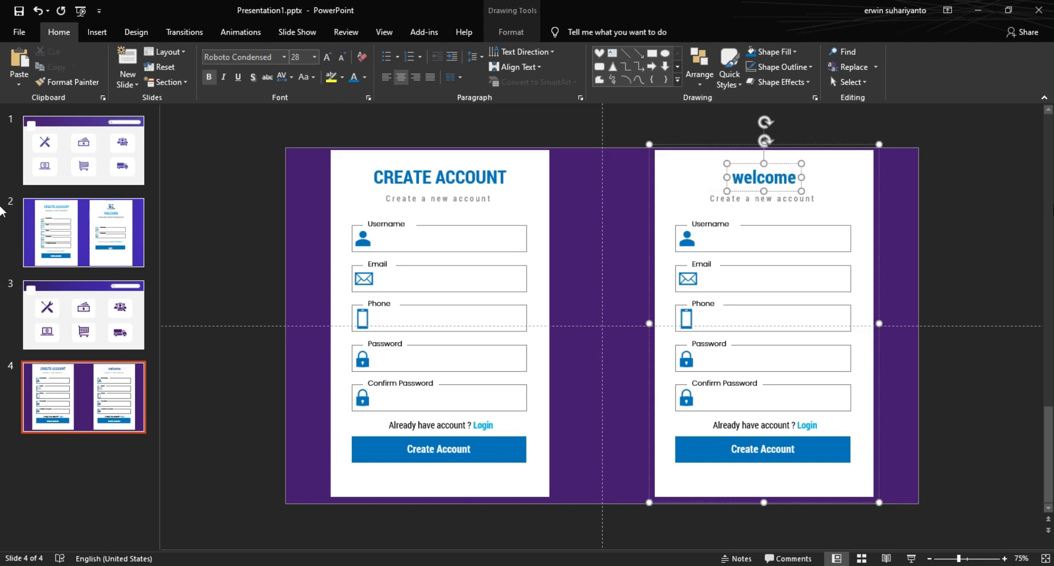
{"action": "key", "text": "ctrl+a"}
{"action": "type", "text": "WELCOME"}
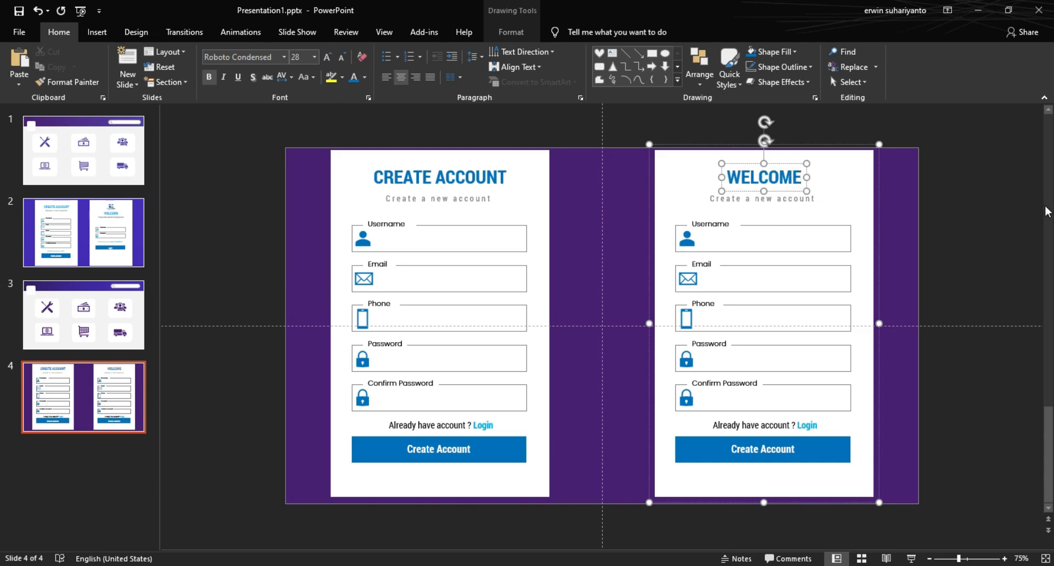
Step: Change the right subtitle to 'Please enter username and password' with Normal character spacing
{"action": "left_click", "coordinate": [712, 198]}
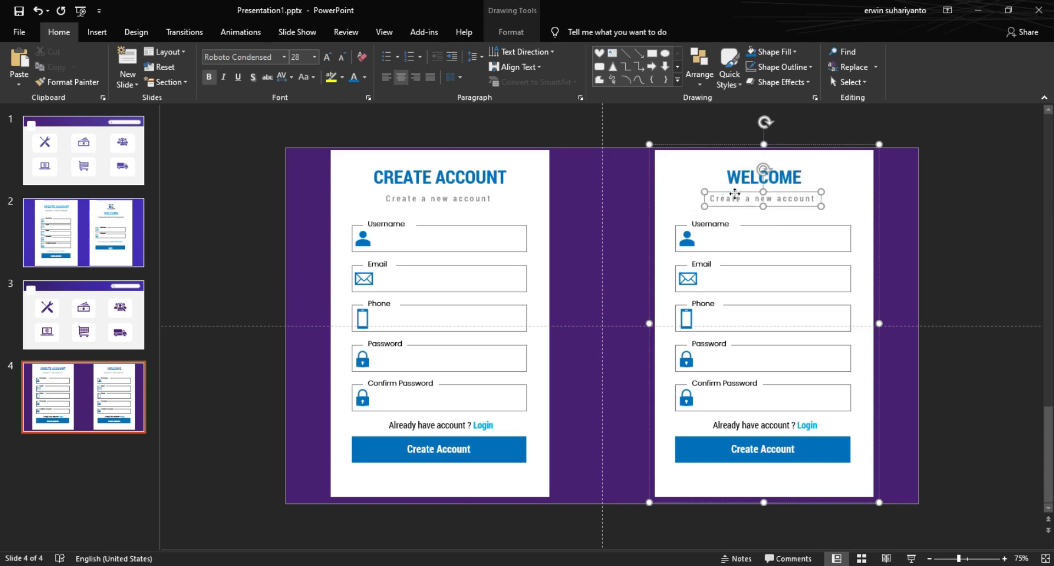
{"action": "left_click_drag", "start_coordinate": [712, 199], "coordinate": [820, 199]}
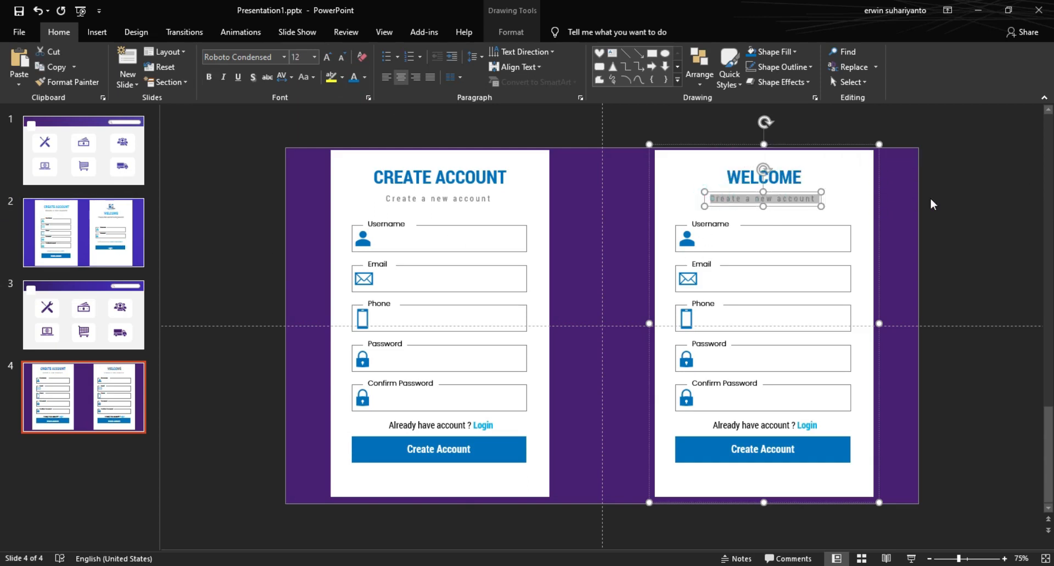
{"action": "type", "text": "Plea"}
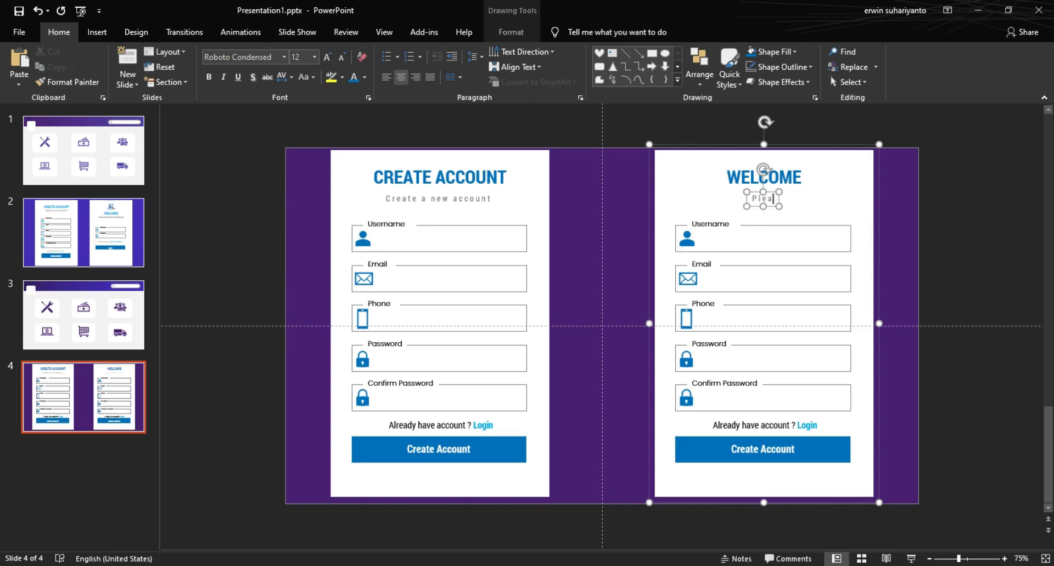
{"action": "type", "text": "se enter u"}
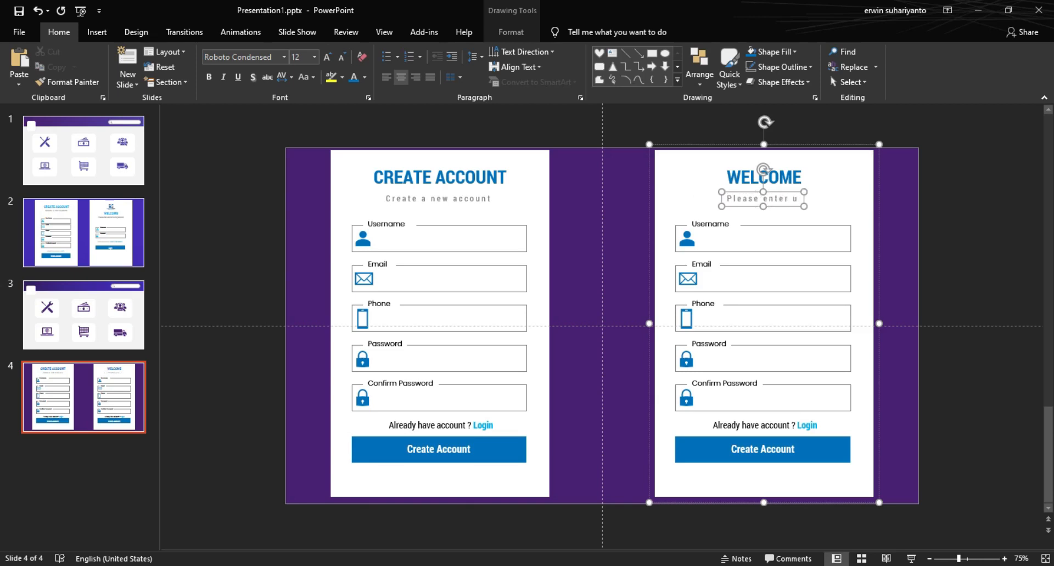
{"action": "type", "text": "sername and pa"}
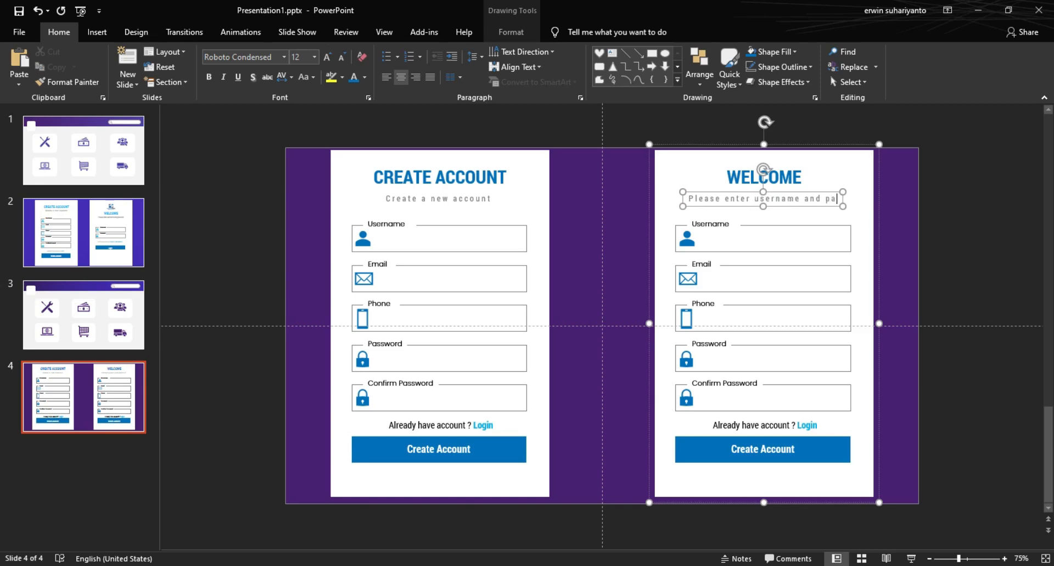
{"action": "type", "text": "ssword"}
{"action": "left_click", "coordinate": [690, 192]}
{"action": "left_click", "coordinate": [286, 77]}
{"action": "left_click", "coordinate": [298, 121]}
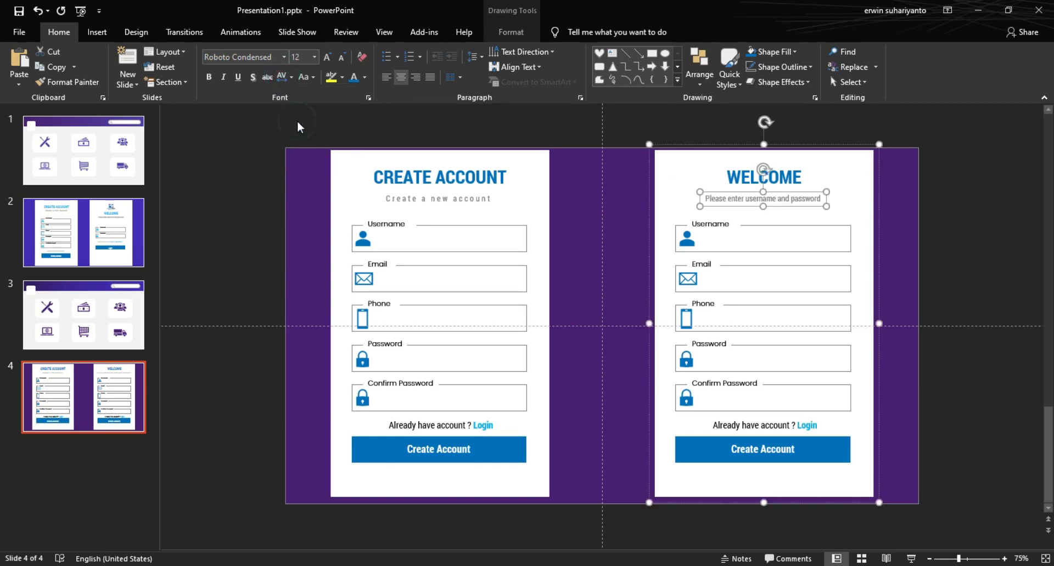
{"action": "key", "text": "Escape"}
{"action": "left_click", "coordinate": [952, 231]}
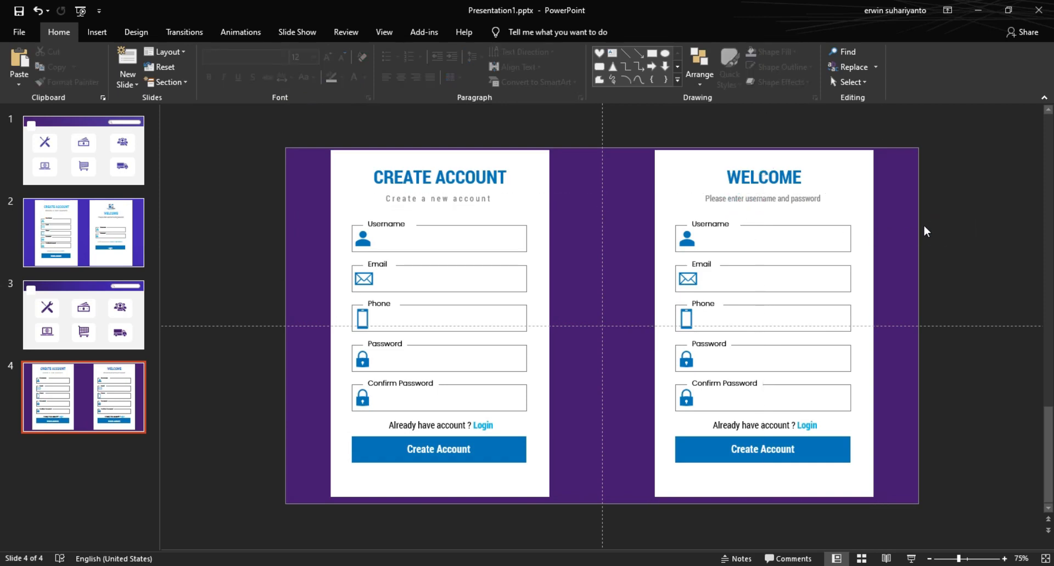
Step: Rewrite the right card's footer as 'Don't have account ? Create a new account', checking slide 2's design
{"action": "left_click", "coordinate": [752, 426]}
{"action": "left_click", "coordinate": [750, 425]}
{"action": "left_click", "coordinate": [83, 233]}
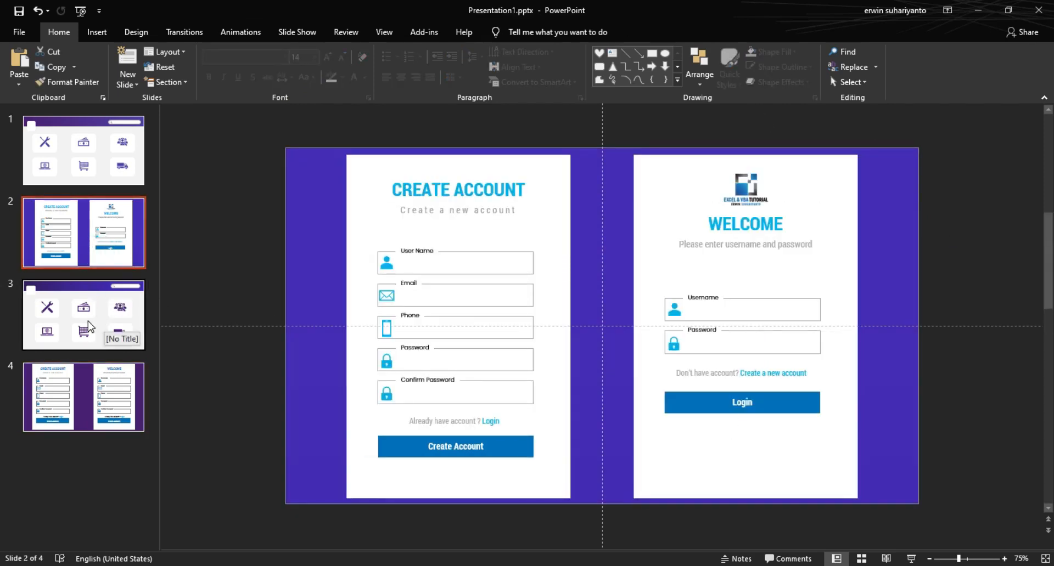
{"action": "left_click", "coordinate": [82, 384]}
{"action": "left_click", "coordinate": [715, 426]}
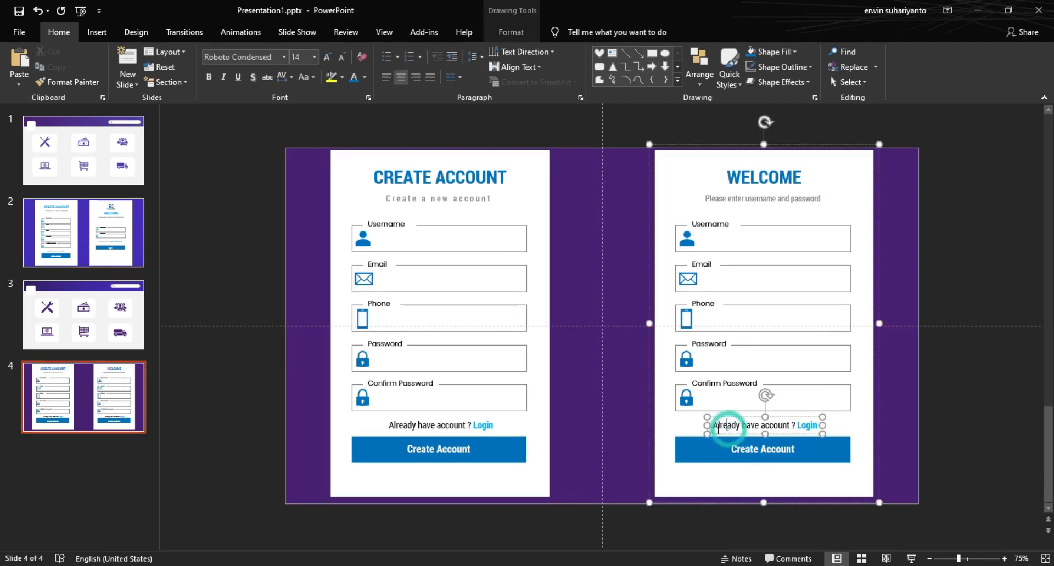
{"action": "double_click", "coordinate": [713, 426]}
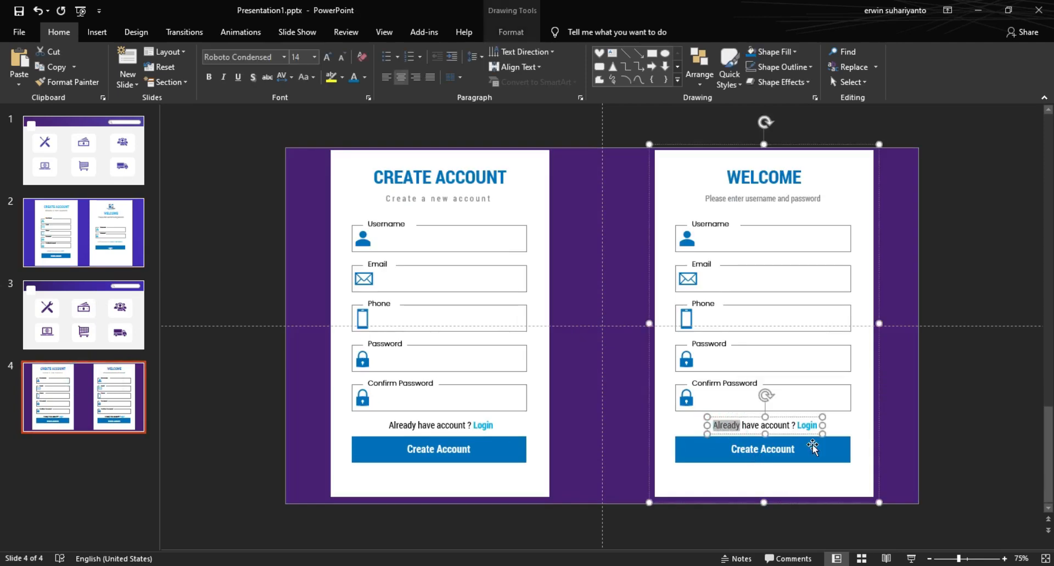
{"action": "type", "text": "Don't"}
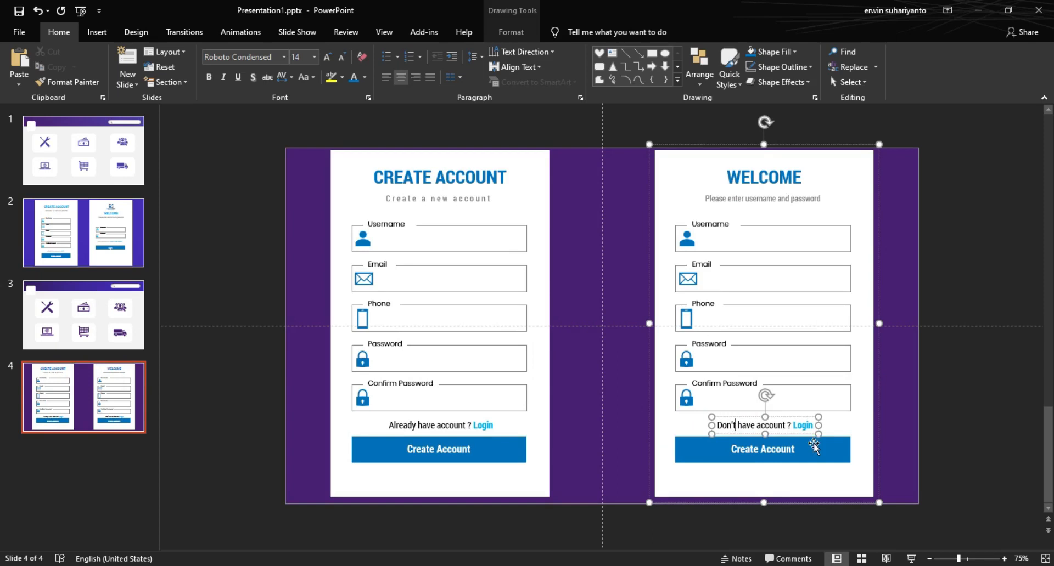
{"action": "left_click", "coordinate": [794, 428]}
{"action": "type", "text": "Create"}
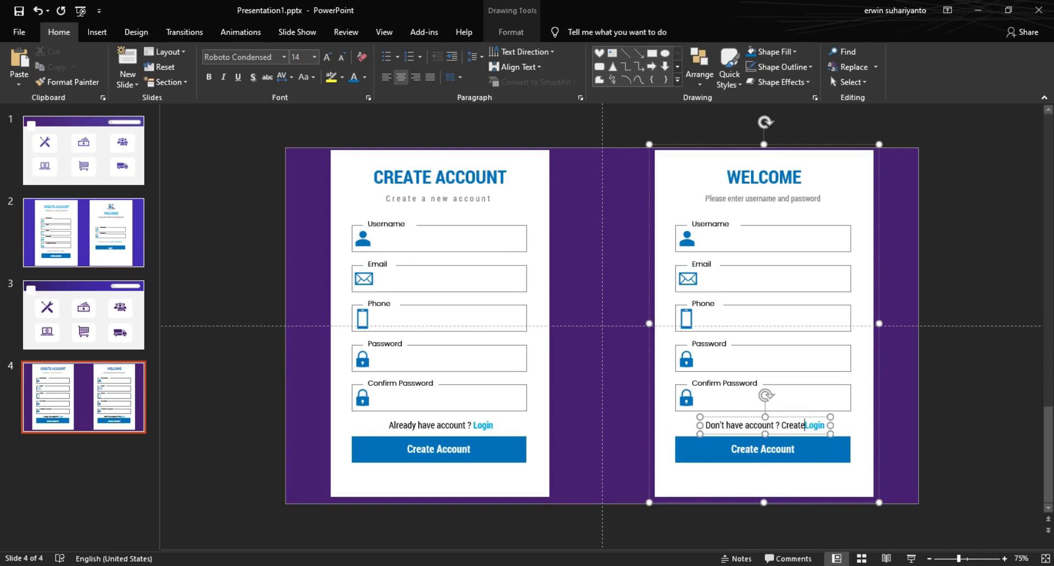
{"action": "type", "text": " a new"}
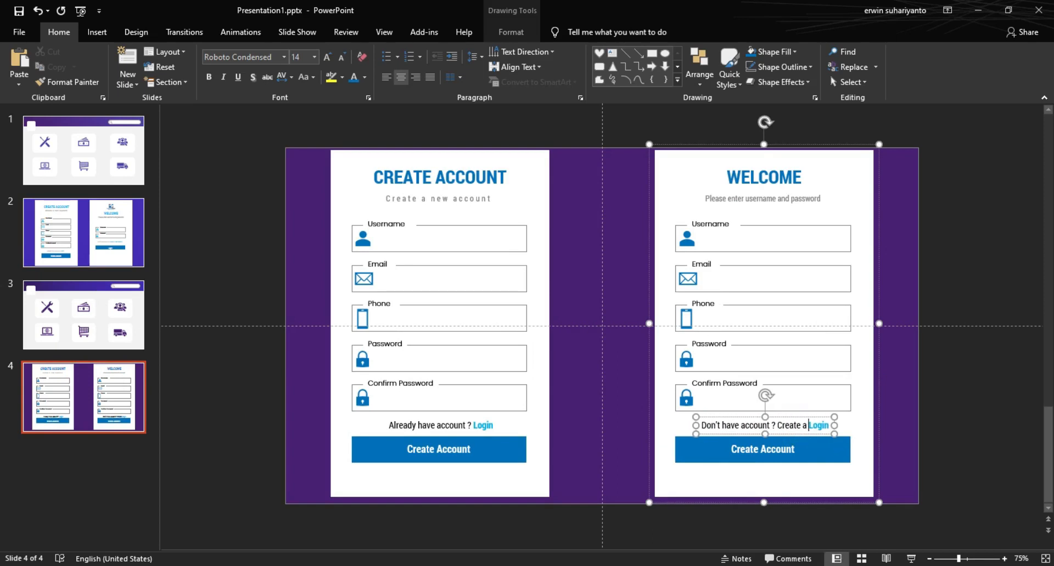
{"action": "double_click", "coordinate": [826, 427]}
{"action": "type", "text": "account"}
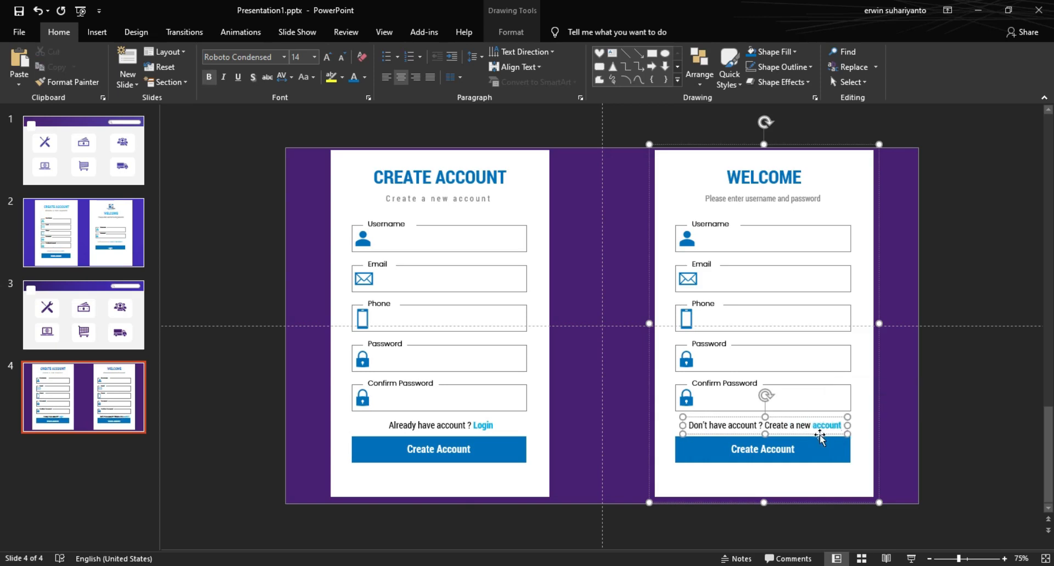
Step: Make the 'Create a new account' link phrase bold and blue
{"action": "left_click_drag", "start_coordinate": [764, 426], "coordinate": [853, 429]}
{"action": "left_click", "coordinate": [209, 76]}
{"action": "left_click", "coordinate": [353, 76]}
{"action": "left_click", "coordinate": [964, 407]}
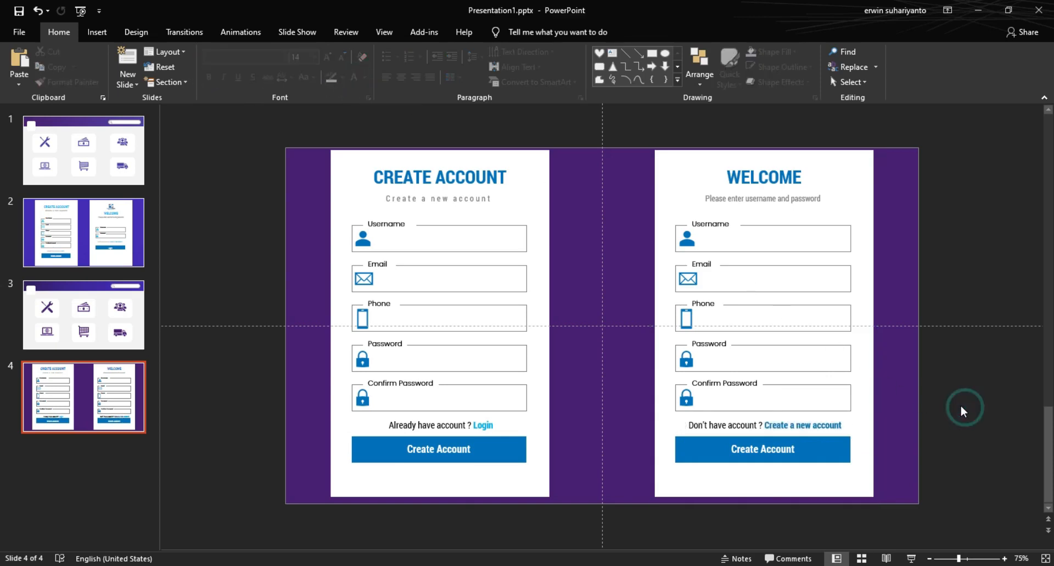
Step: Change the right card's button label from 'Create Account' to 'Login'
{"action": "left_click", "coordinate": [786, 451]}
{"action": "double_click", "coordinate": [760, 451]}
{"action": "left_click", "coordinate": [746, 451]}
{"action": "left_click_drag", "start_coordinate": [729, 451], "coordinate": [813, 452]}
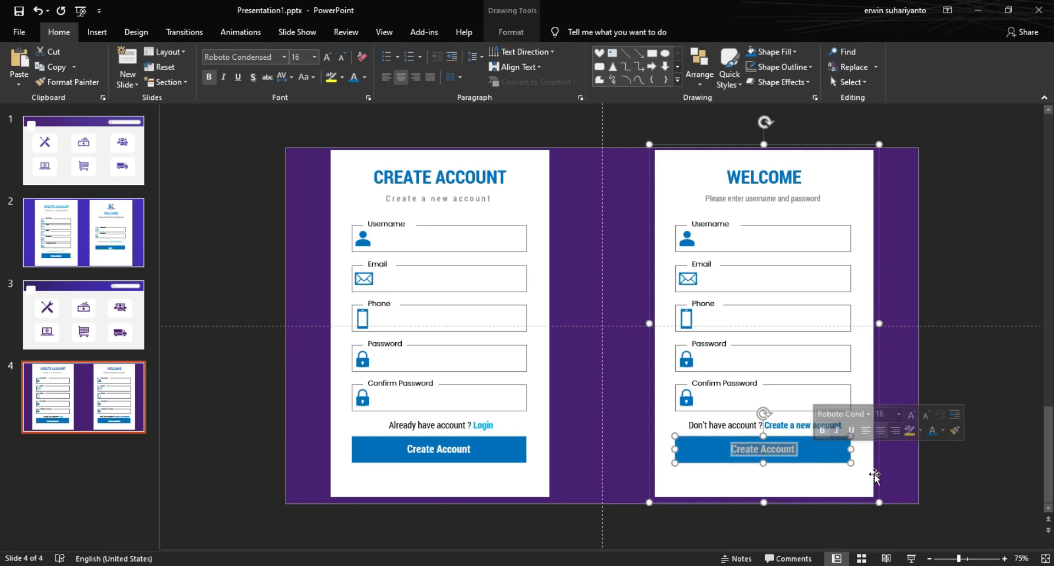
{"action": "type", "text": "Login"}
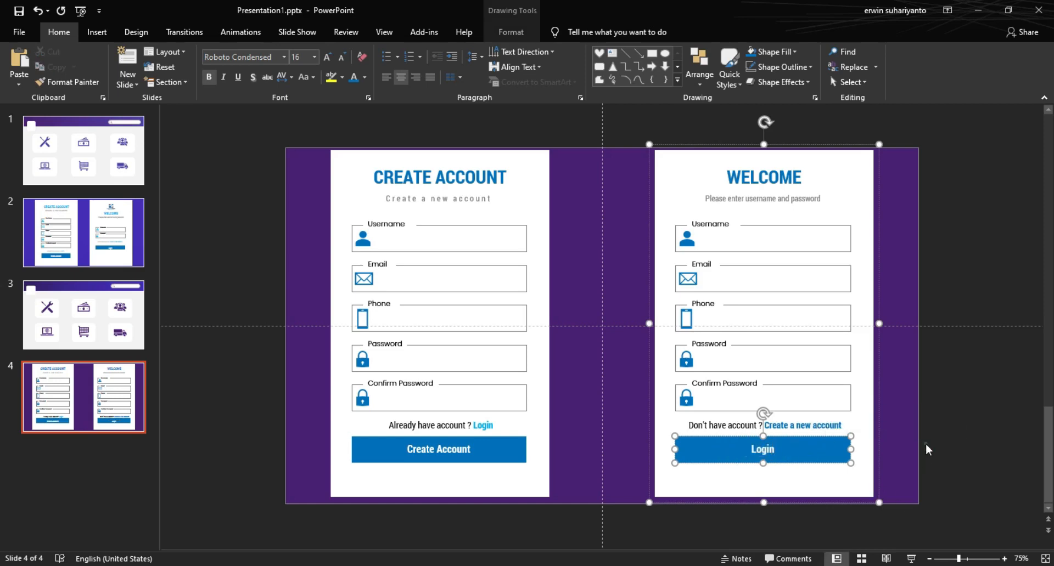
{"action": "left_click", "coordinate": [926, 450]}
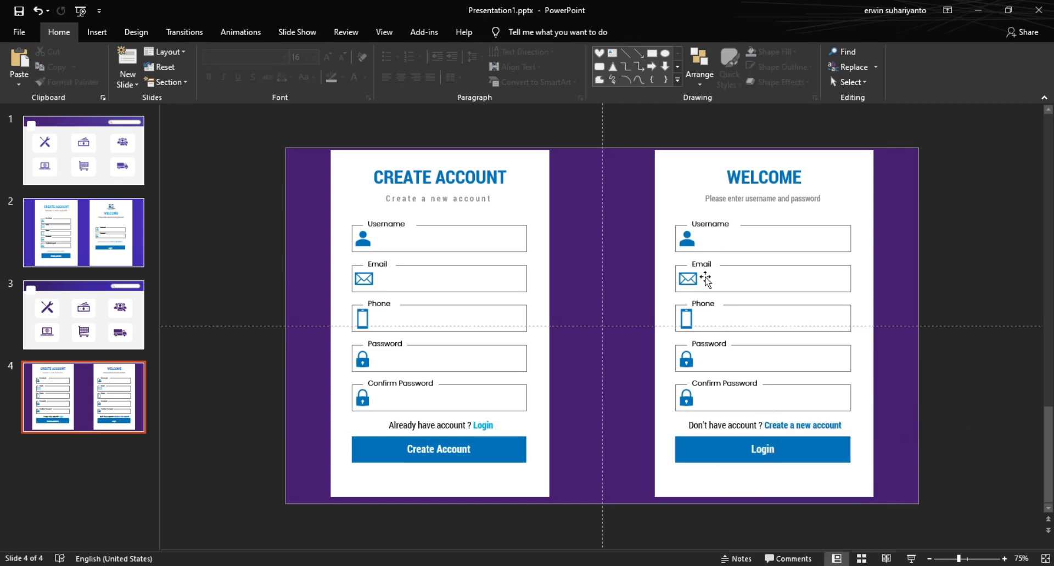
Step: Delete the Email input box, label and envelope icon from the WELCOME card
{"action": "left_click_drag", "start_coordinate": [633, 242], "coordinate": [887, 340]}
{"action": "left_click_drag", "start_coordinate": [924, 238], "coordinate": [629, 361]}
{"action": "left_click", "coordinate": [686, 292]}
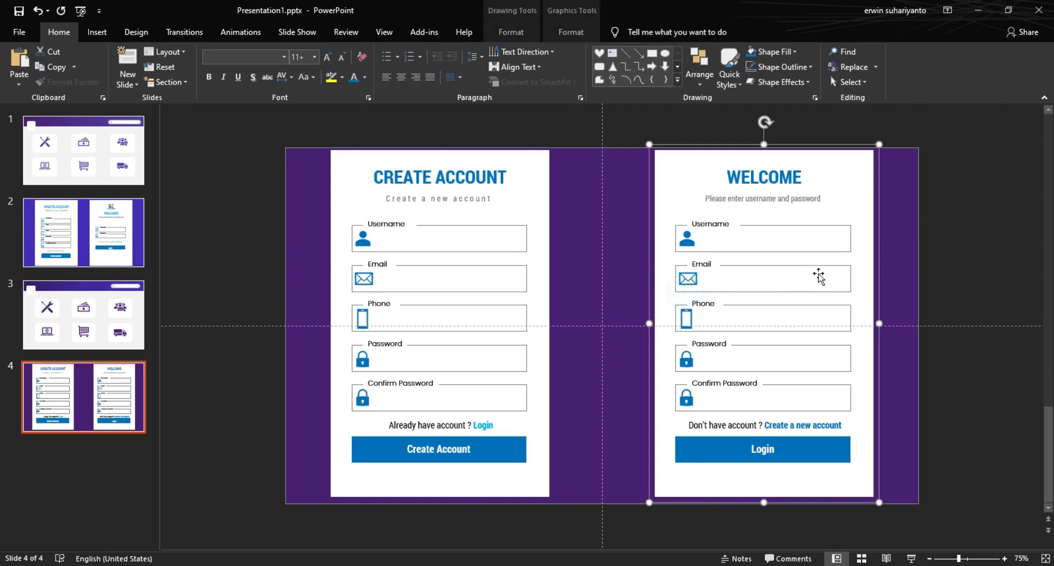
{"action": "right_click", "coordinate": [871, 248]}
{"action": "mouse_move", "coordinate": [967, 327]}
{"action": "left_click", "coordinate": [1011, 357]}
{"action": "left_click", "coordinate": [823, 266]}
{"action": "key", "text": "Delete"}
{"action": "left_click", "coordinate": [706, 265]}
{"action": "left_click", "coordinate": [713, 272]}
{"action": "key", "text": "Delete"}
{"action": "left_click", "coordinate": [690, 278]}
{"action": "left_click", "coordinate": [684, 280]}
{"action": "key", "text": "Delete"}
Step: Delete the Phone icon, label and input box from the card
{"action": "left_click", "coordinate": [688, 310]}
{"action": "left_click", "coordinate": [688, 310]}
{"action": "key", "text": "Delete"}
{"action": "left_click", "coordinate": [683, 306]}
{"action": "left_click", "coordinate": [683, 305]}
{"action": "key", "text": "Delete"}
{"action": "left_click", "coordinate": [685, 307]}
{"action": "left_click", "coordinate": [684, 306]}
{"action": "key", "text": "Delete"}
Step: Delete the Confirm Password input box, lock icon and label
{"action": "left_click", "coordinate": [683, 383]}
{"action": "left_click", "coordinate": [683, 383]}
{"action": "key", "text": "Delete"}
{"action": "left_click", "coordinate": [687, 399]}
{"action": "left_click", "coordinate": [687, 400]}
{"action": "key", "text": "Delete"}
{"action": "left_click", "coordinate": [714, 385]}
{"action": "left_click", "coordinate": [713, 385]}
{"action": "key", "text": "Delete"}
Step: Ungroup the WELCOME card into separate shapes
{"action": "left_click_drag", "start_coordinate": [640, 208], "coordinate": [846, 296]}
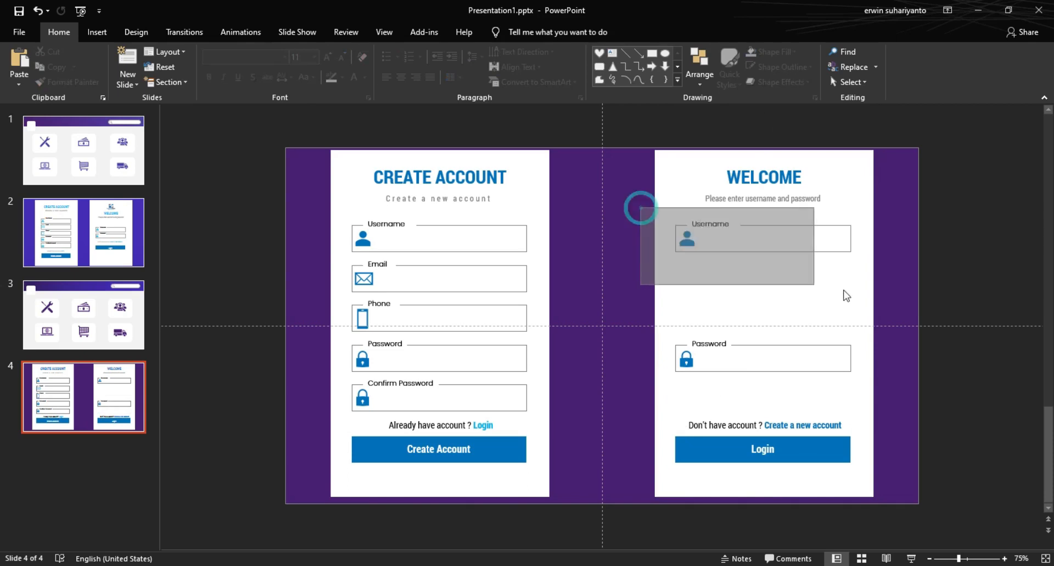
{"action": "right_click", "coordinate": [871, 250]}
{"action": "mouse_move", "coordinate": [949, 324]}
{"action": "left_click", "coordinate": [1011, 359]}
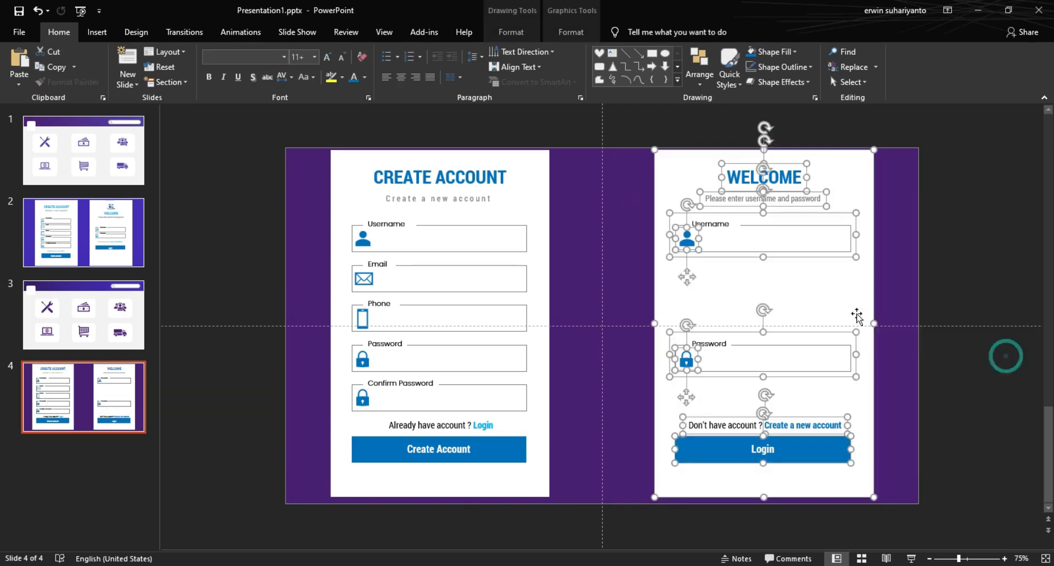
{"action": "left_click", "coordinate": [632, 218]}
Step: Nudge the Username field down and the Password field up beneath it
{"action": "left_click_drag", "start_coordinate": [631, 214], "coordinate": [923, 279]}
{"action": "key", "text": "Down"}
{"action": "key", "text": "Down"}
{"action": "key", "text": "Down"}
{"action": "key", "text": "Down"}
{"action": "key", "text": "Down"}
{"action": "key", "text": "Down"}
{"action": "key", "text": "Down"}
{"action": "key", "text": "Down"}
{"action": "key", "text": "Down"}
{"action": "key", "text": "Down"}
{"action": "key", "text": "Down"}
{"action": "key", "text": "Down"}
{"action": "key", "text": "Down"}
{"action": "key", "text": "Down"}
{"action": "key", "text": "Down"}
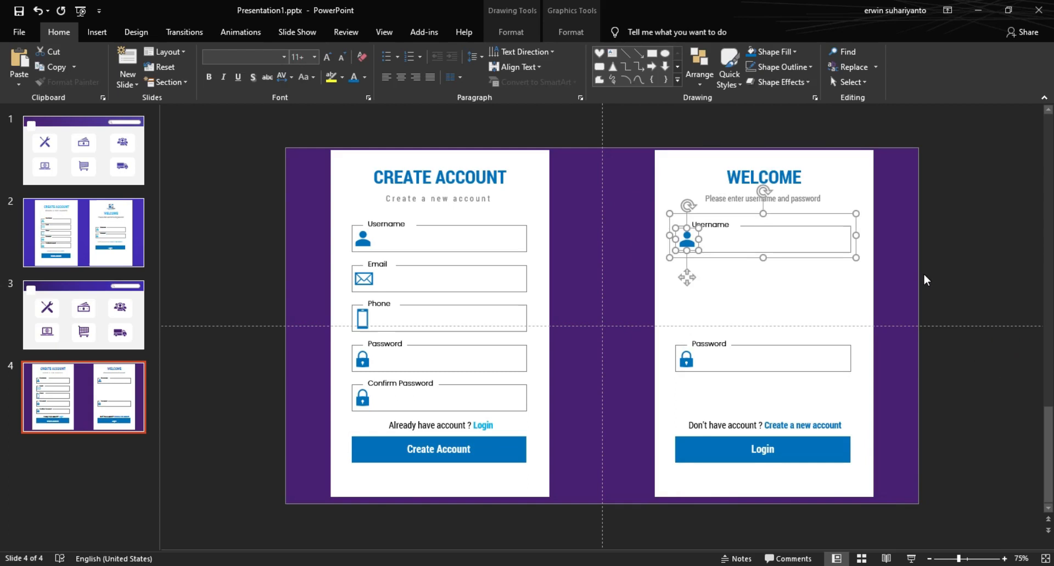
{"action": "key", "text": "Down"}
{"action": "key", "text": "Down"}
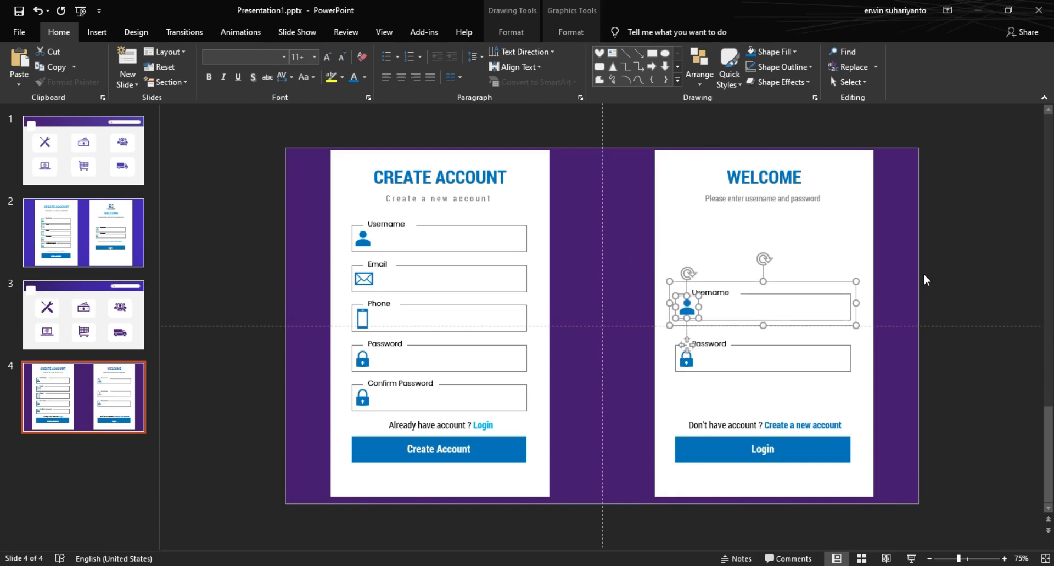
{"action": "left_click_drag", "start_coordinate": [952, 329], "coordinate": [658, 391]}
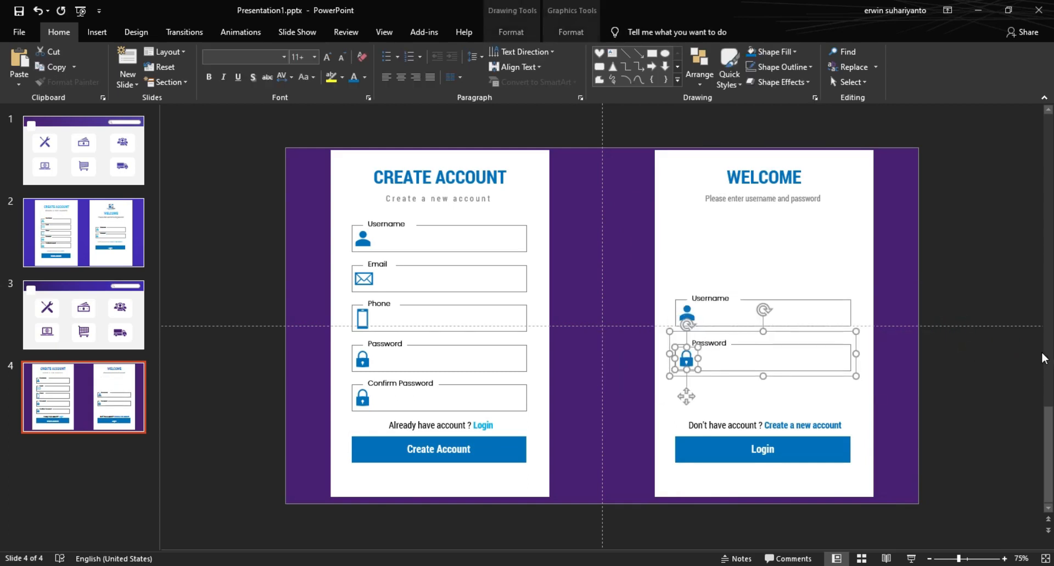
{"action": "key", "text": "Up"}
{"action": "key", "text": "Up"}
{"action": "key", "text": "Up"}
Step: Move the Don't have account text and Login button up, shifting the text slightly left
{"action": "left_click", "coordinate": [1004, 356]}
{"action": "left_click_drag", "start_coordinate": [966, 384], "coordinate": [584, 480]}
{"action": "key", "text": "Up"}
{"action": "key", "text": "Up"}
{"action": "key", "text": "Up"}
{"action": "key", "text": "Up"}
{"action": "key", "text": "Up"}
{"action": "key", "text": "Up"}
{"action": "key", "text": "Up"}
{"action": "key", "text": "Up"}
{"action": "key", "text": "Up"}
{"action": "key", "text": "Up"}
{"action": "key", "text": "Up"}
{"action": "key", "text": "Up"}
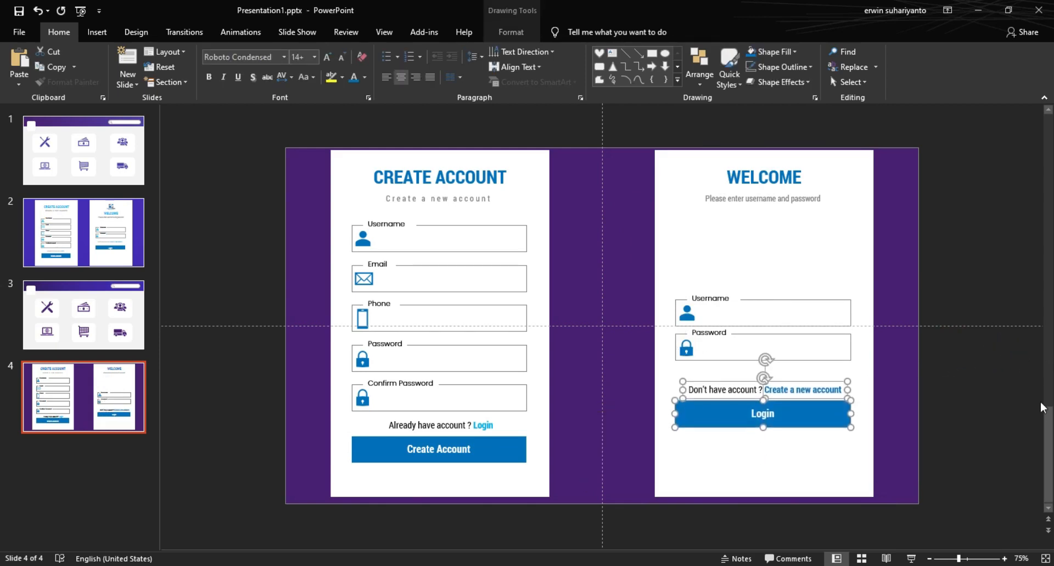
{"action": "left_click", "coordinate": [949, 379]}
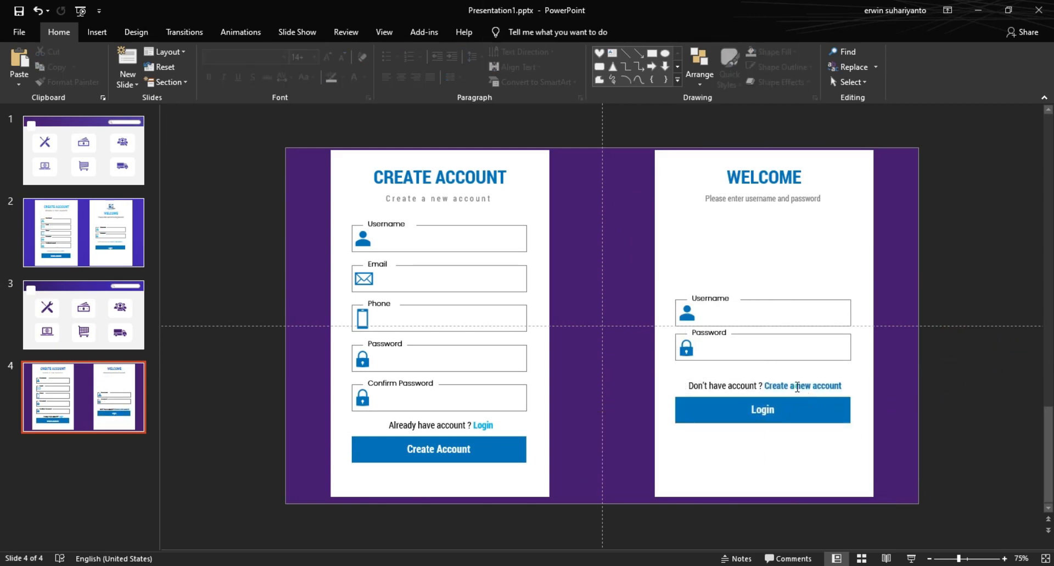
{"action": "left_click", "coordinate": [797, 387]}
{"action": "left_click", "coordinate": [773, 378]}
{"action": "key", "text": "Left"}
{"action": "left_click", "coordinate": [975, 393]}
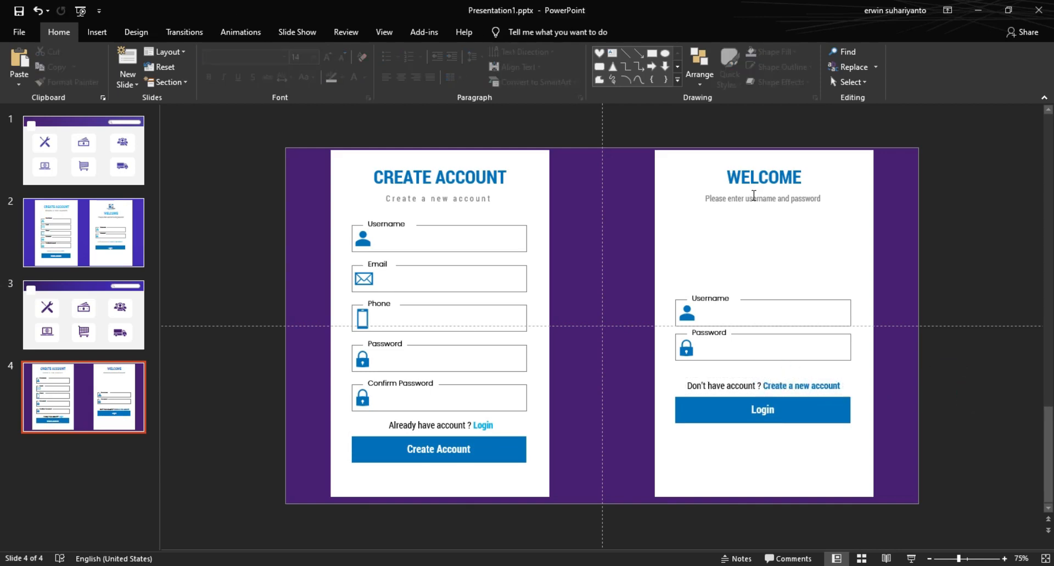
Step: Move the WELCOME title and its subtitle down toward the fields
{"action": "left_click", "coordinate": [753, 198]}
{"action": "left_click", "coordinate": [763, 174], "text": "shift"}
{"action": "key", "text": "Down"}
{"action": "key", "text": "Down"}
{"action": "key", "text": "Down"}
{"action": "key", "text": "Down"}
{"action": "key", "text": "Down"}
{"action": "key", "text": "Down"}
{"action": "key", "text": "Down"}
{"action": "key", "text": "Down"}
{"action": "key", "text": "Down"}
{"action": "key", "text": "Down"}
{"action": "key", "text": "Down"}
{"action": "key", "text": "Down"}
{"action": "key", "text": "Down"}
{"action": "key", "text": "Down"}
{"action": "key", "text": "Down"}
{"action": "key", "text": "Down"}
{"action": "key", "text": "Down"}
{"action": "key", "text": "Down"}
{"action": "key", "text": "Down"}
{"action": "key", "text": "Down"}
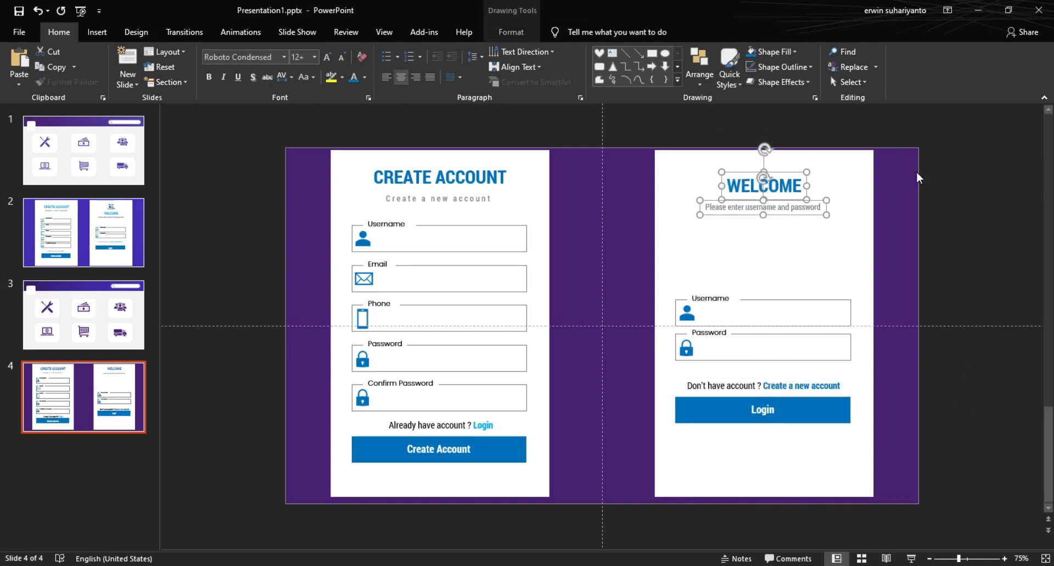
{"action": "key", "text": "Down"}
{"action": "key", "text": "Down"}
{"action": "key", "text": "Down"}
{"action": "key", "text": "Down"}
{"action": "key", "text": "Down"}
{"action": "key", "text": "Down"}
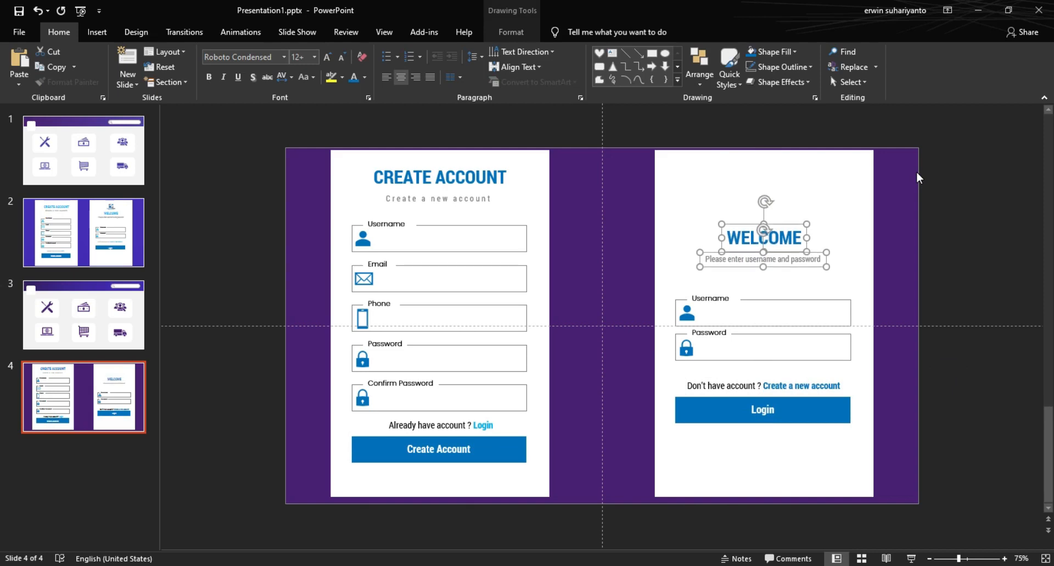
{"action": "left_click", "coordinate": [518, 113]}
{"action": "left_click", "coordinate": [97, 32]}
{"action": "left_click", "coordinate": [97, 63]}
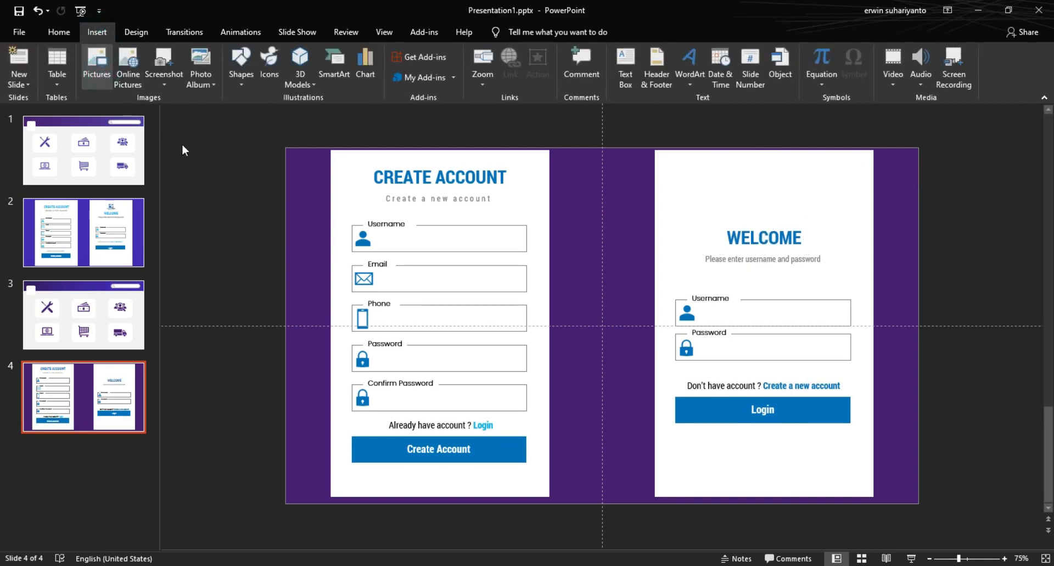
Step: Insert LOGO 3.png, shrink it above WELCOME, and preview the slide full-screen
{"action": "double_click", "coordinate": [519, 93]}
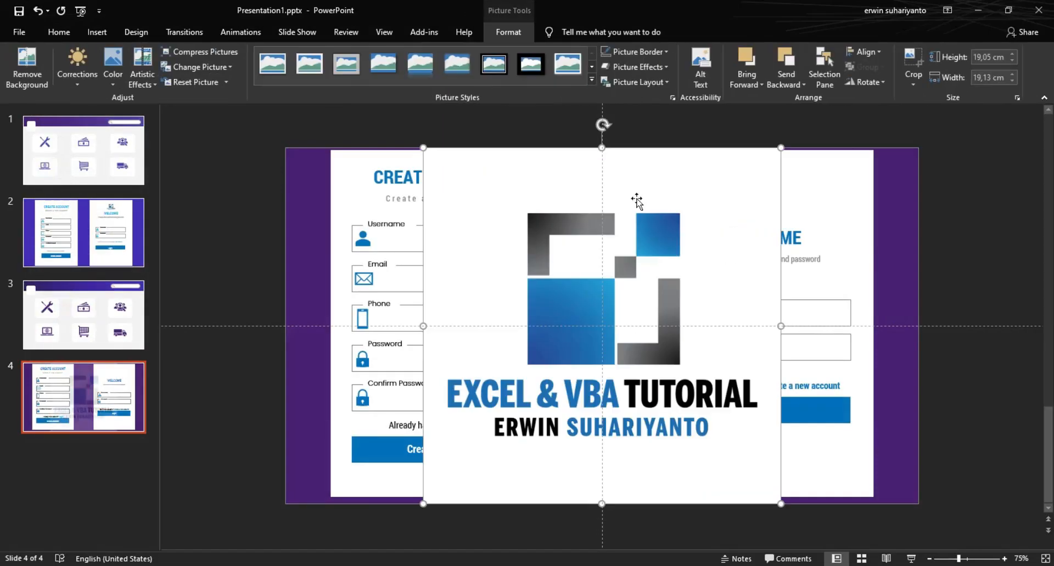
{"action": "left_click_drag", "start_coordinate": [776, 499], "coordinate": [449, 199]}
{"action": "left_click_drag", "start_coordinate": [454, 174], "coordinate": [772, 186]}
{"action": "left_click", "coordinate": [945, 213]}
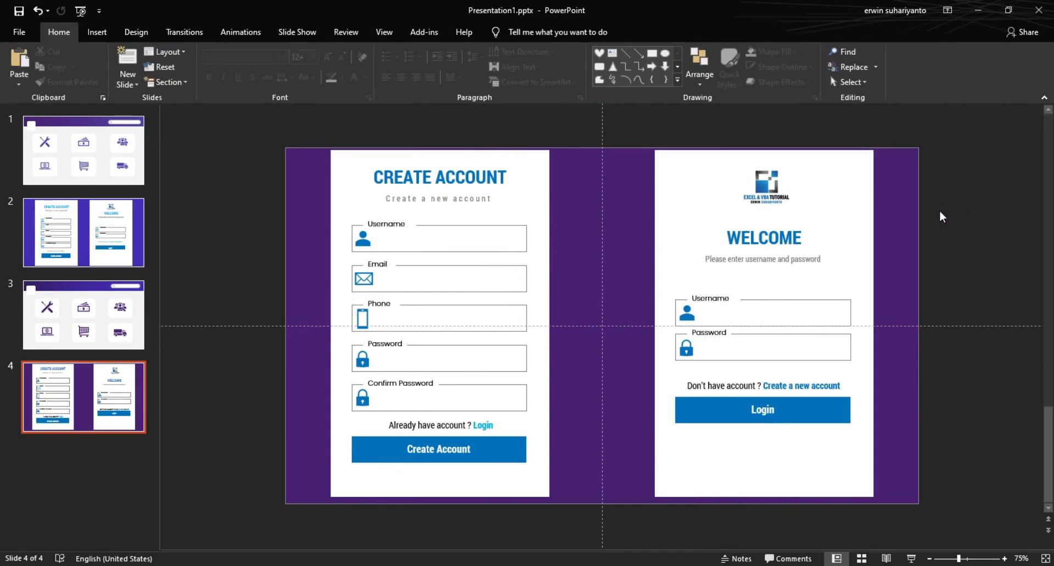
{"action": "left_click", "coordinate": [910, 558]}
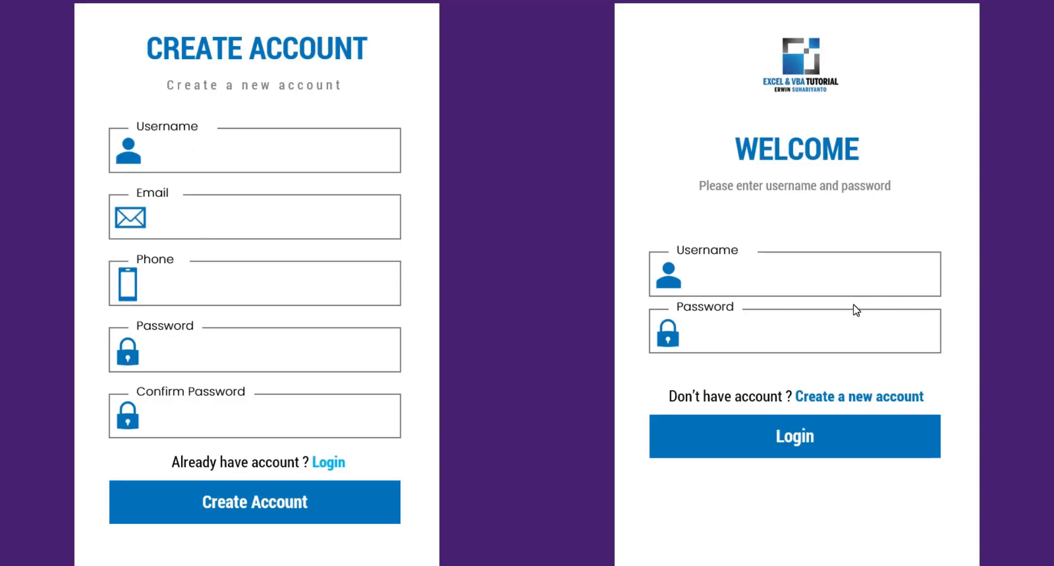
{"action": "key", "text": "Escape"}
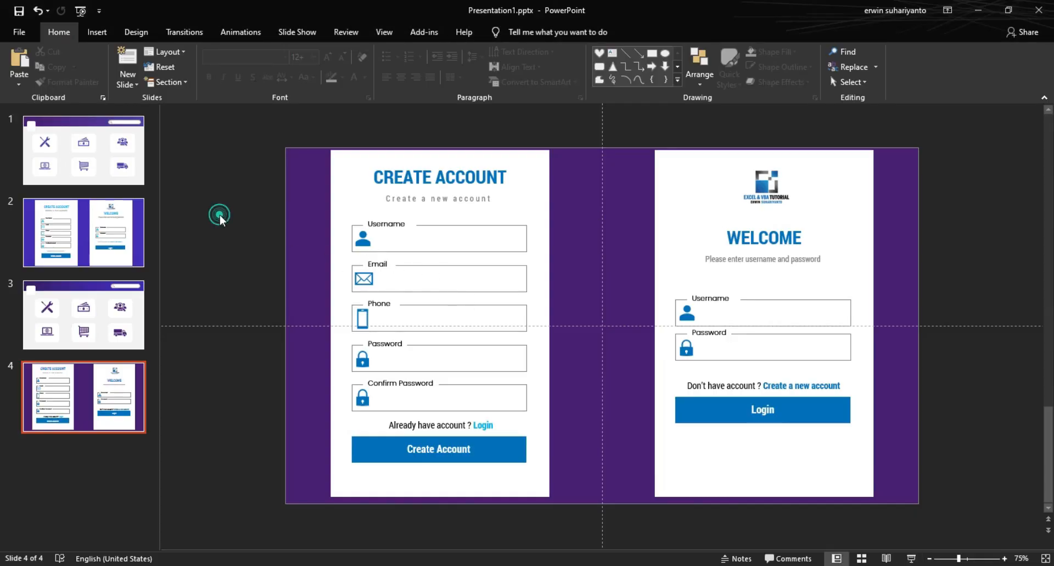
Step: Marquee-select all the login card's shapes and group them into one object
{"action": "left_click", "coordinate": [696, 218]}
{"action": "left_click_drag", "start_coordinate": [642, 123], "coordinate": [917, 537]}
{"action": "right_click", "coordinate": [695, 204]}
{"action": "mouse_move", "coordinate": [706, 278]}
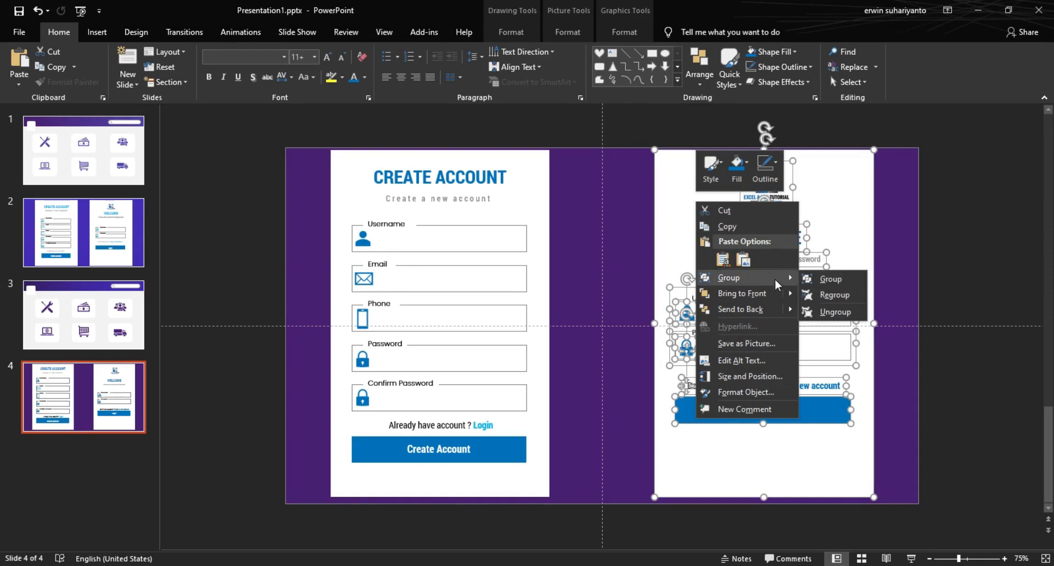
{"action": "left_click", "coordinate": [821, 277]}
{"action": "left_click", "coordinate": [941, 241]}
{"action": "left_click", "coordinate": [460, 177]}
{"action": "left_click", "coordinate": [386, 124]}
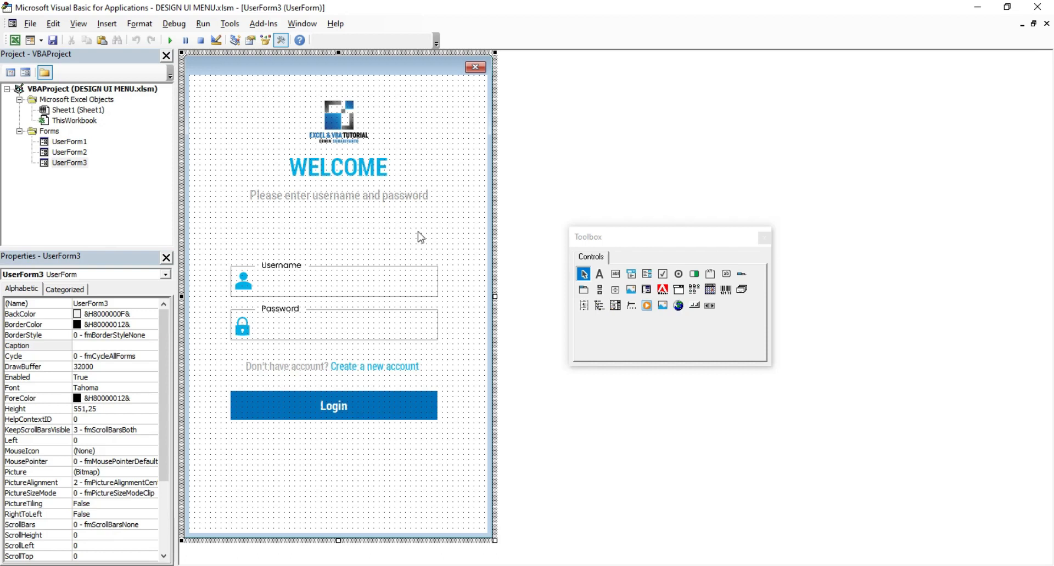
Step: Open UserForm1, UserForm2 and UserForm3 to check their designs, then return to Excel
{"action": "double_click", "coordinate": [76, 144]}
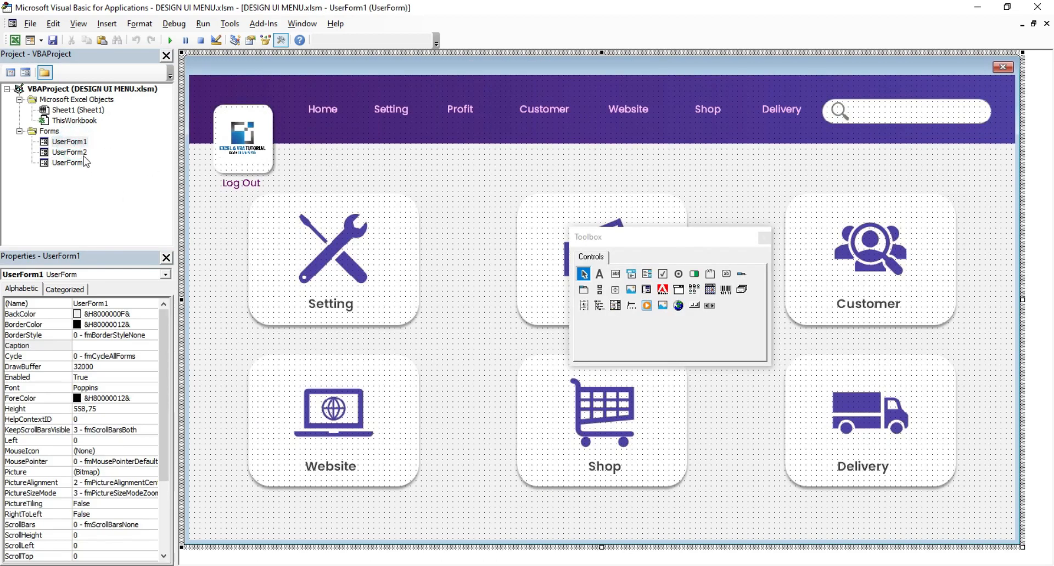
{"action": "double_click", "coordinate": [69, 152]}
{"action": "double_click", "coordinate": [72, 163]}
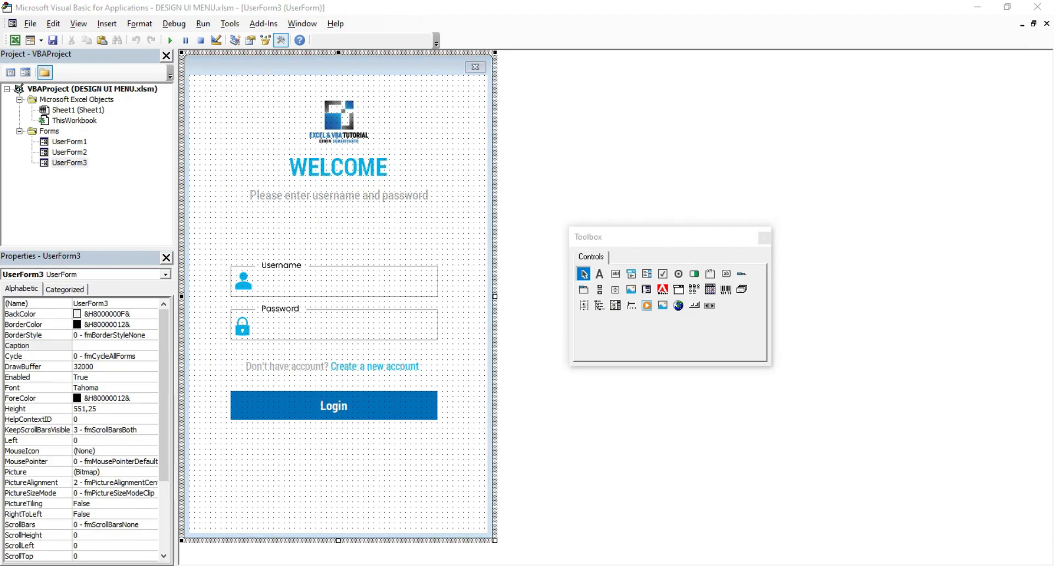
{"action": "left_click", "coordinate": [513, 530]}
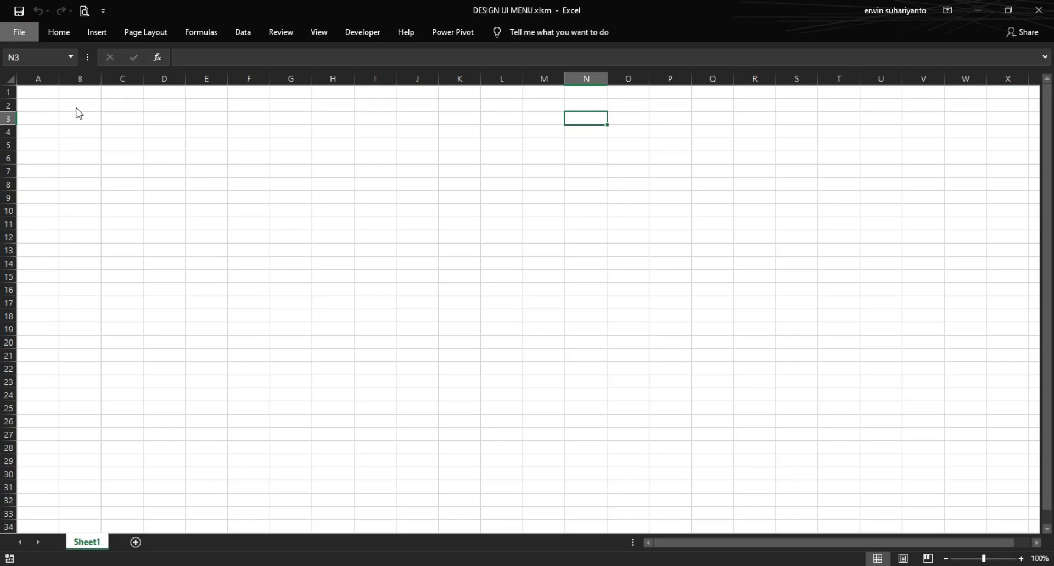
Step: Create a new blank workbook from the File menu
{"action": "key", "text": "alt+f"}
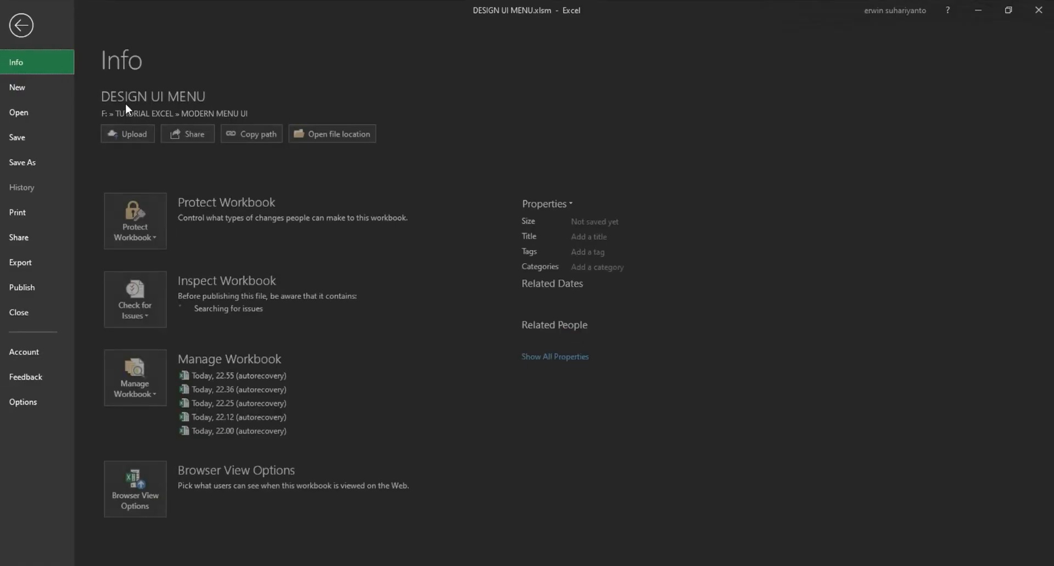
{"action": "left_click", "coordinate": [33, 91]}
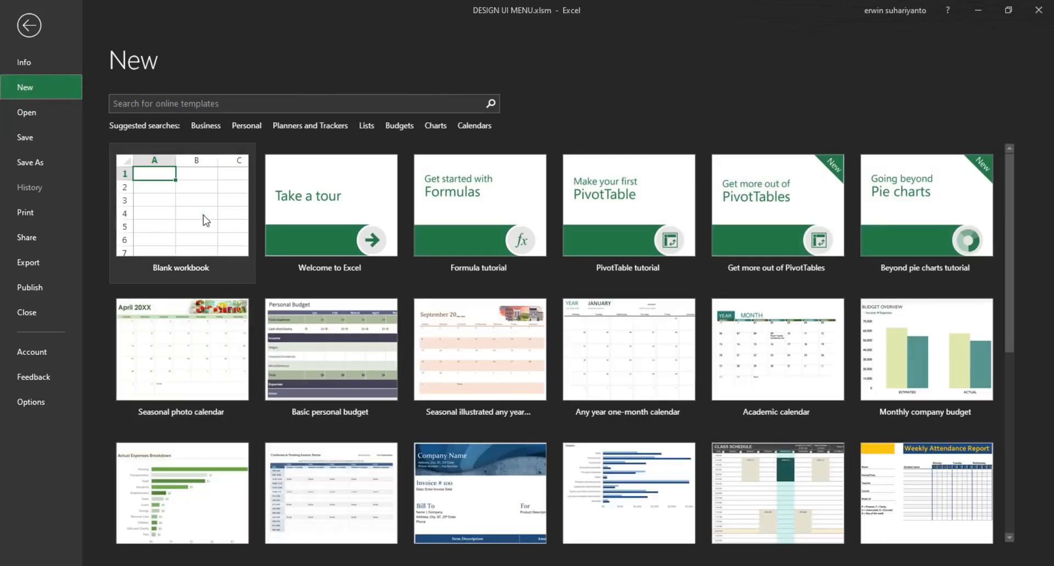
{"action": "left_click", "coordinate": [203, 215]}
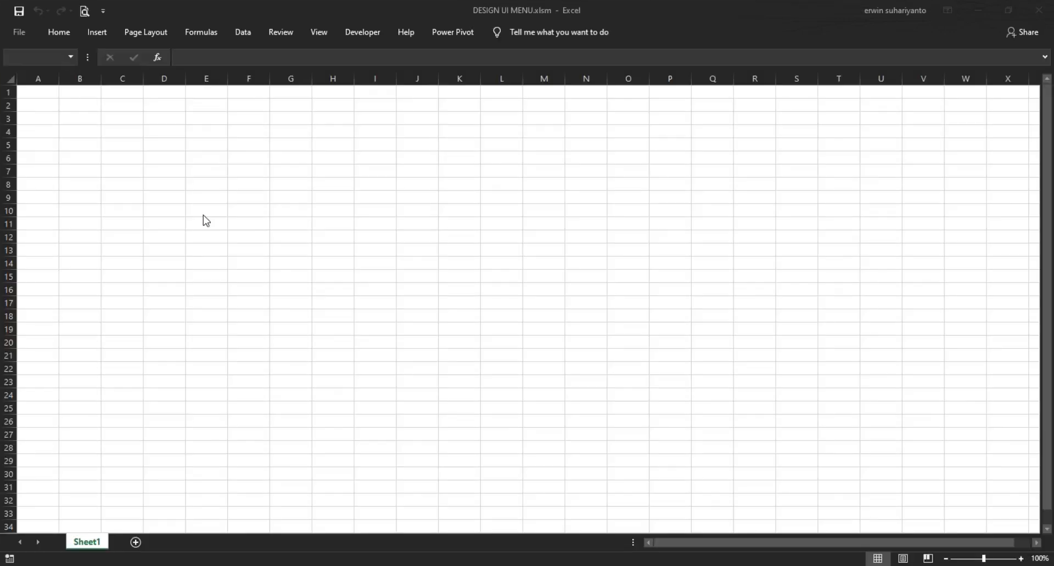
{"action": "left_click", "coordinate": [306, 168]}
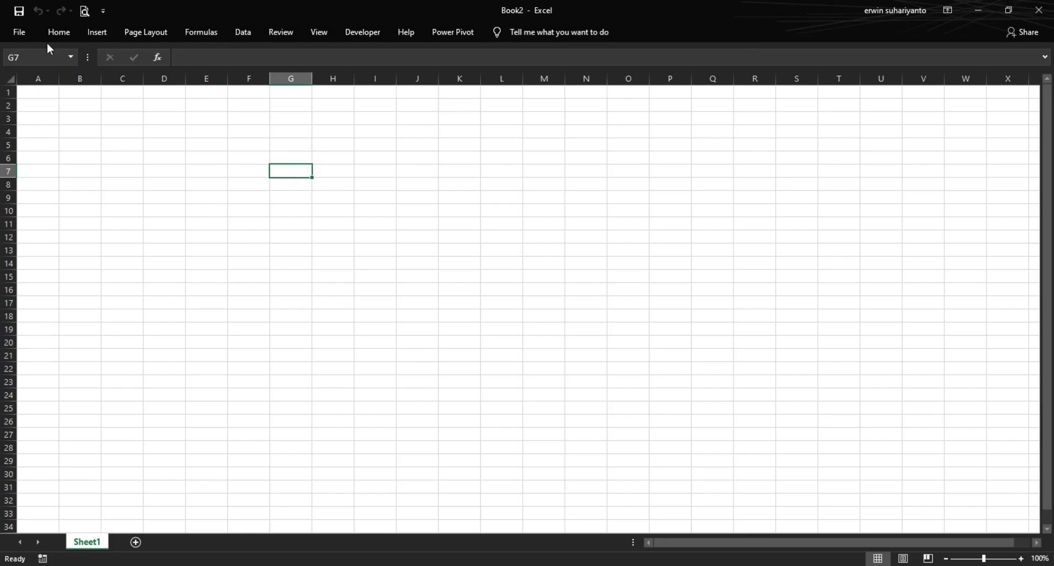
Step: Browse for a workbook, typing 'DESAI' as a name, then cancel back to the Open page
{"action": "left_click", "coordinate": [31, 34]}
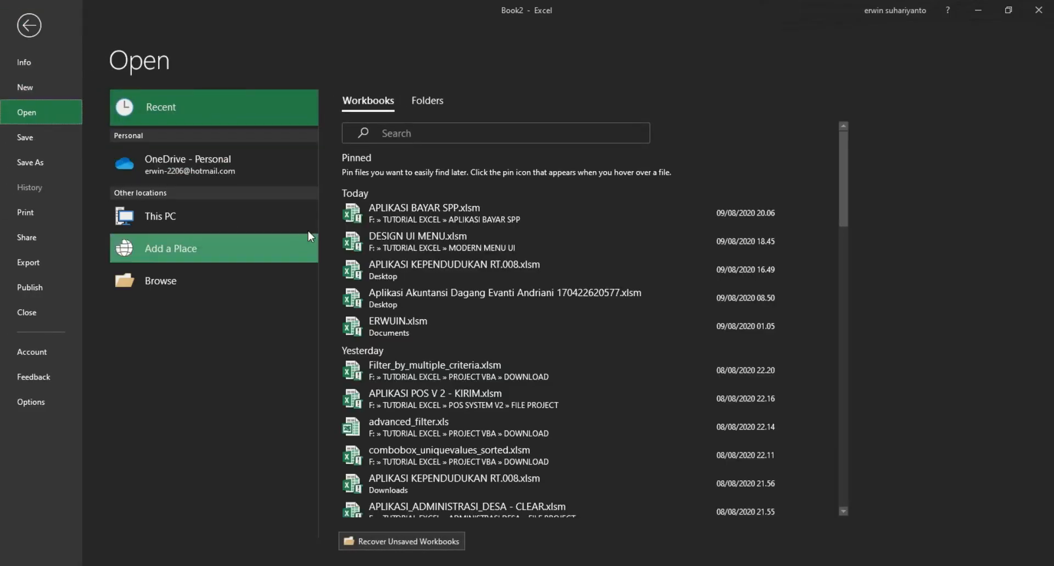
{"action": "left_click", "coordinate": [218, 278]}
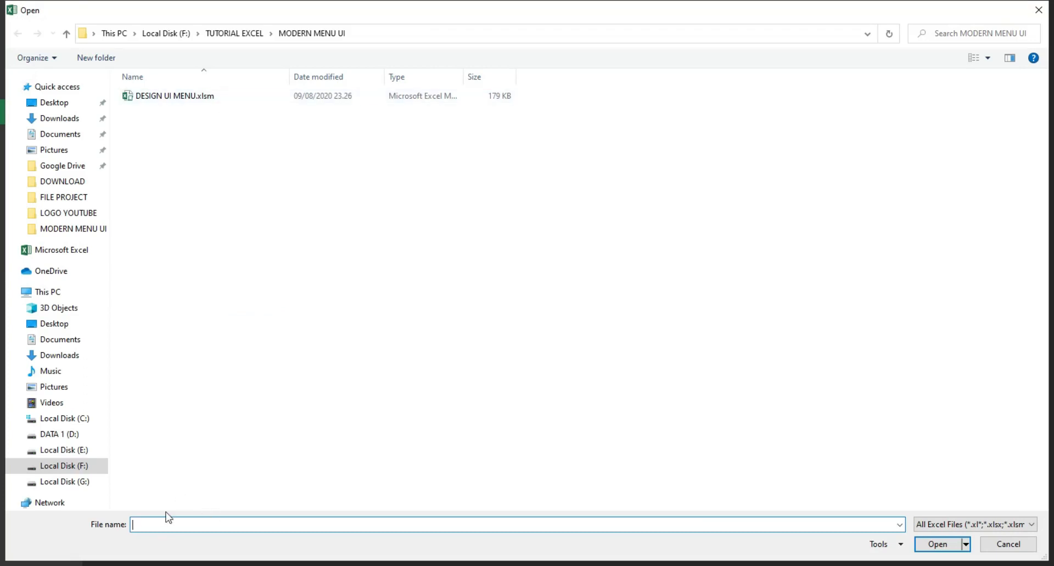
{"action": "left_click", "coordinate": [161, 519]}
{"action": "type", "text": "DESAIN MENU UTAMA DAN LOGIN"}
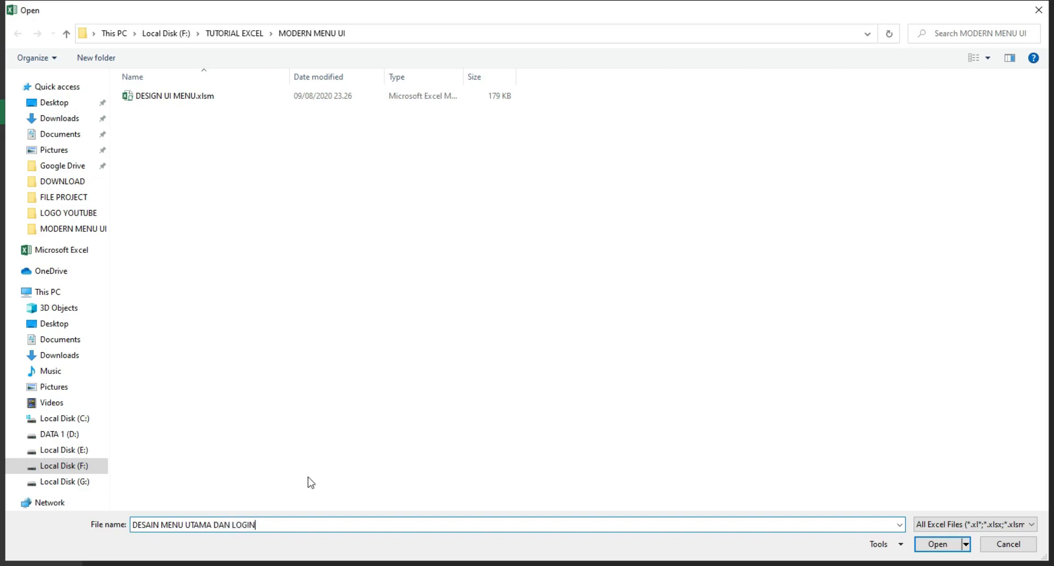
{"action": "left_click", "coordinate": [927, 525]}
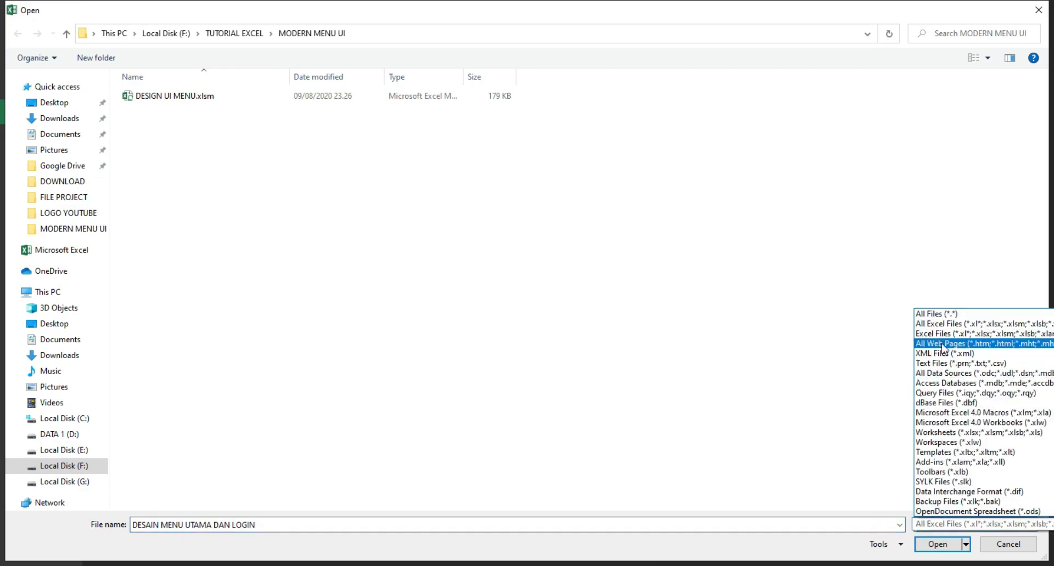
{"action": "left_click", "coordinate": [724, 354]}
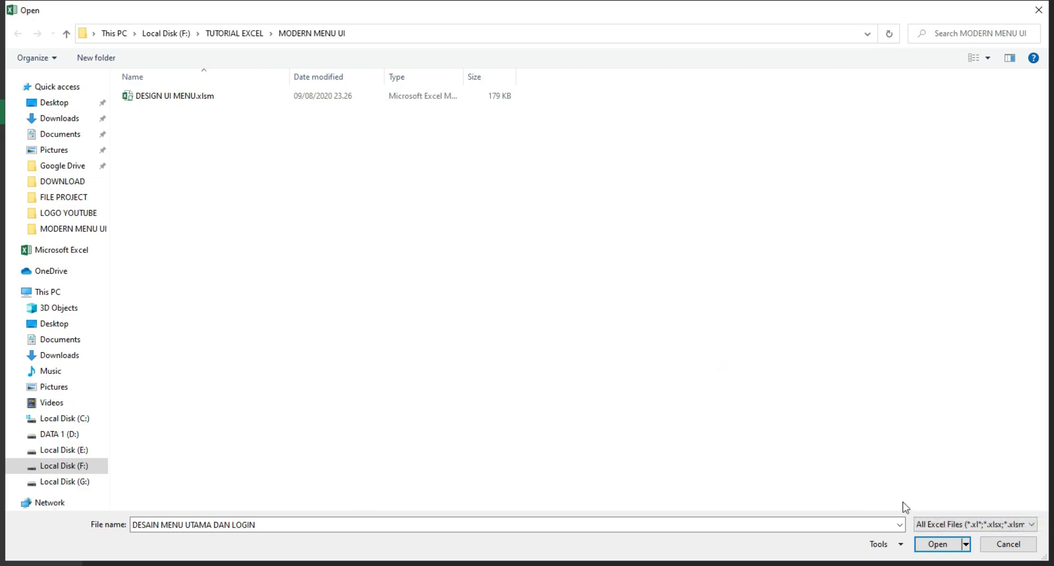
{"action": "left_click", "coordinate": [990, 545]}
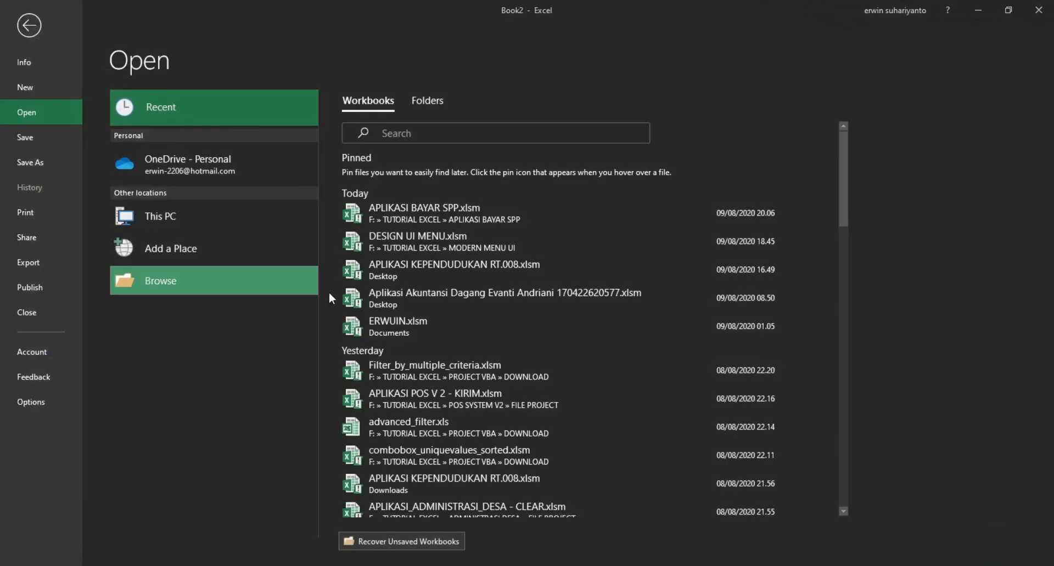
{"action": "left_click", "coordinate": [233, 279]}
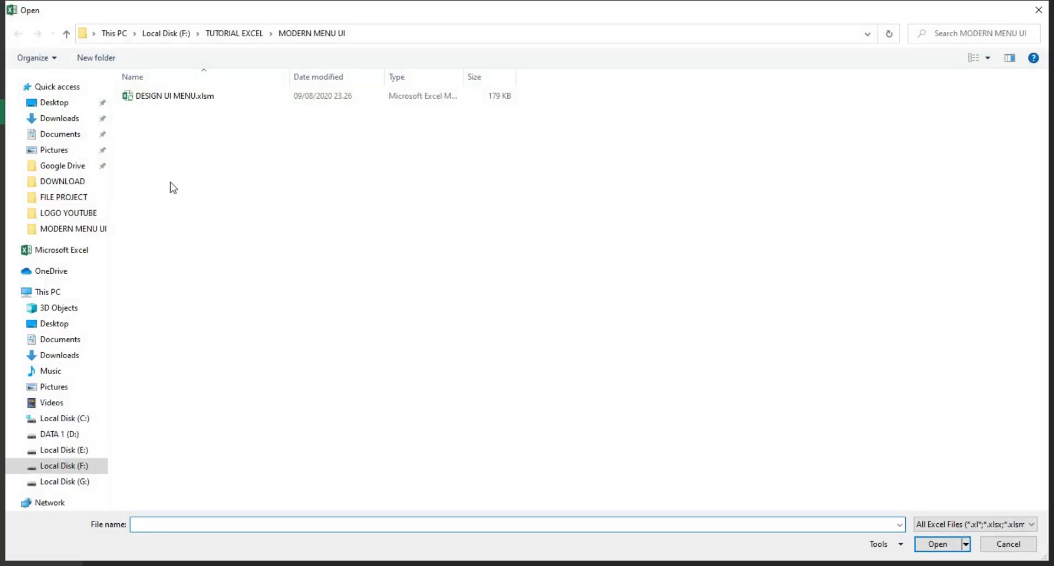
{"action": "left_click", "coordinate": [1008, 545]}
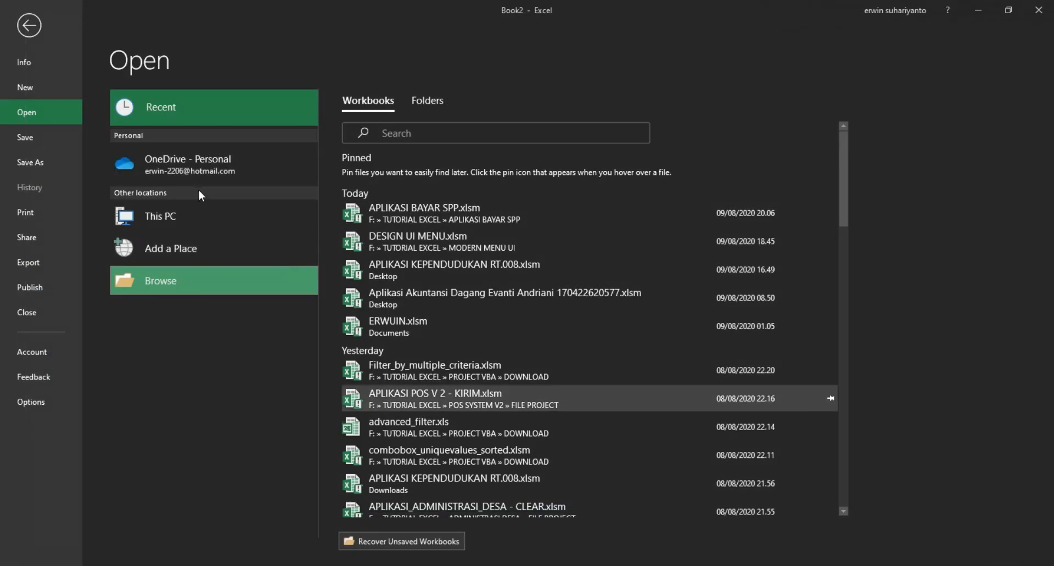
Step: Save to F:\TUTORIAL EXCEL\MODERN MENU UI as Excel Macro-Enabled Workbook 'DESAIN MENU DAN LOGIN'
{"action": "left_click", "coordinate": [33, 161]}
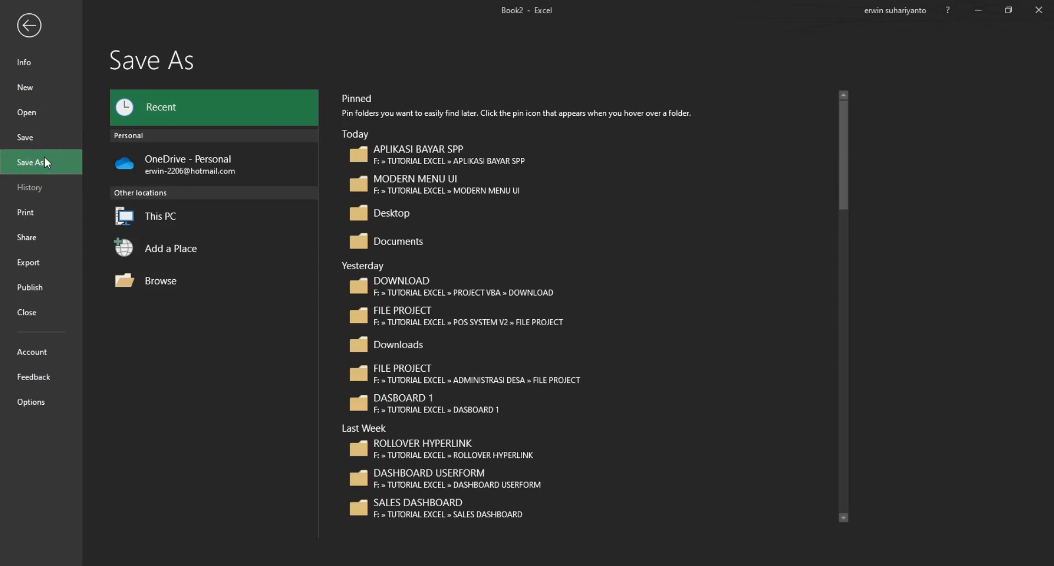
{"action": "left_click", "coordinate": [187, 286]}
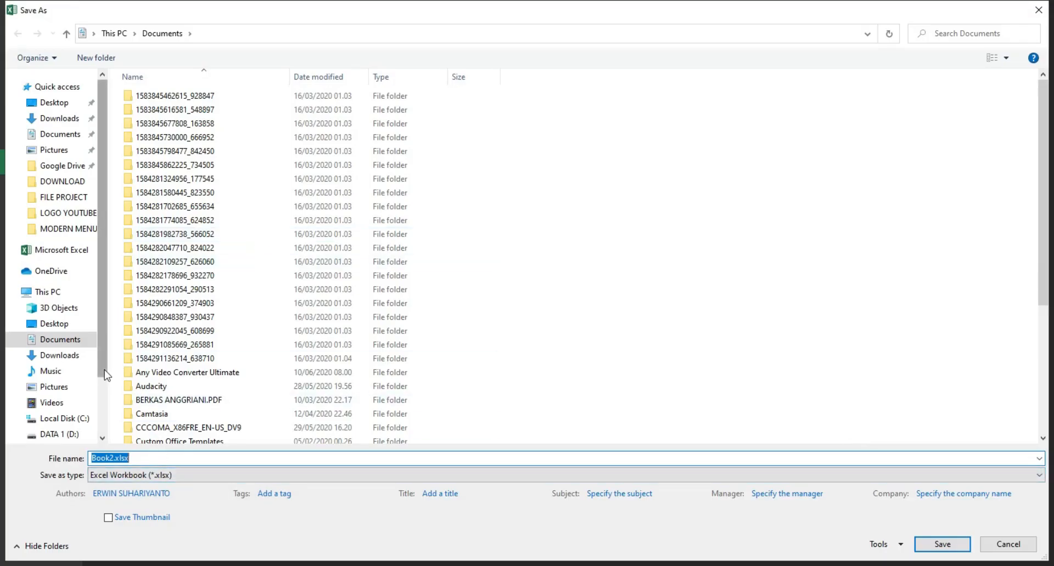
{"action": "scroll", "coordinate": [87, 252], "scroll_direction": "down", "scroll_amount": 2}
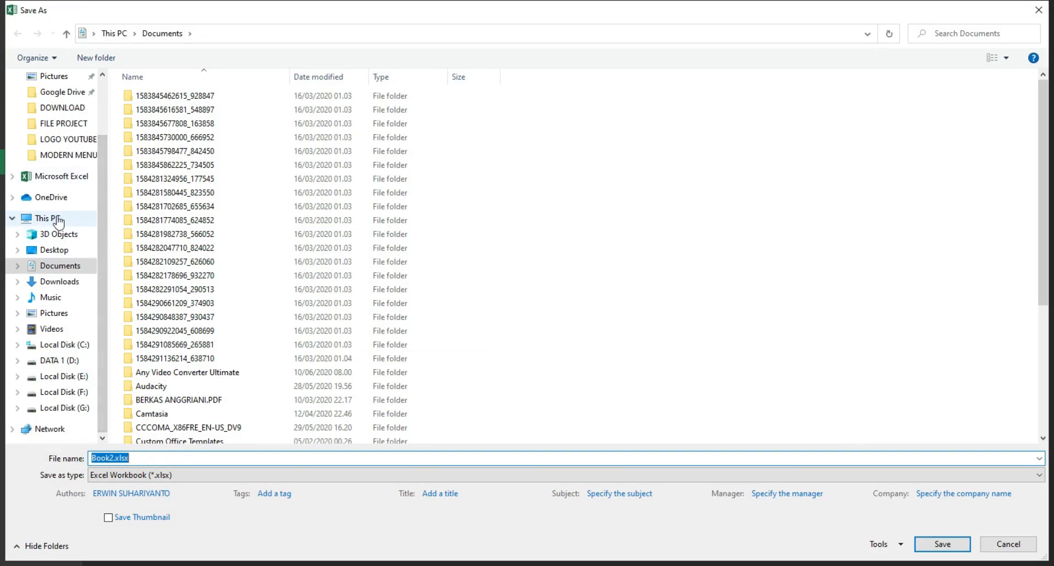
{"action": "left_click", "coordinate": [80, 393]}
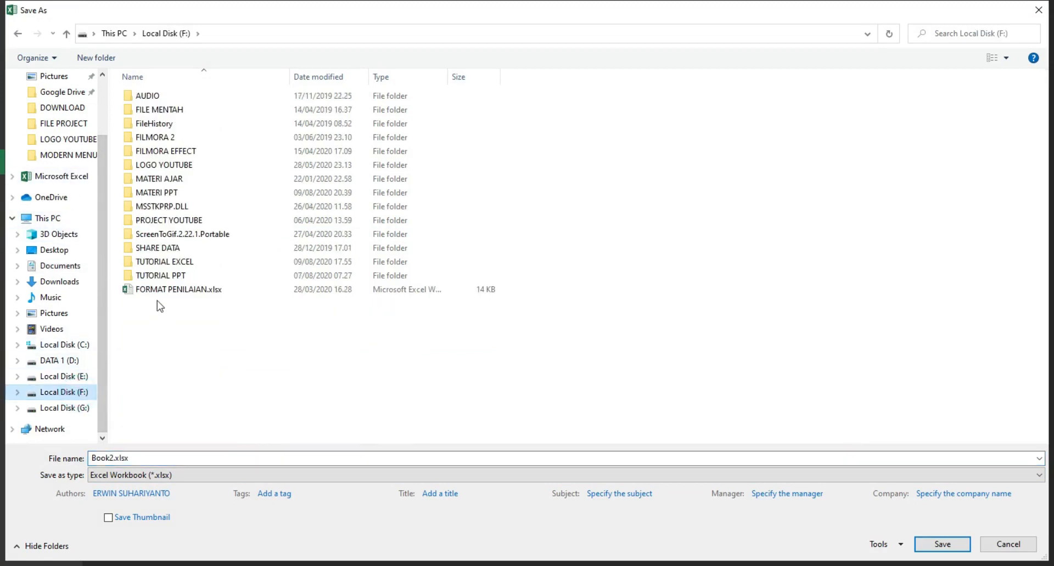
{"action": "double_click", "coordinate": [174, 263]}
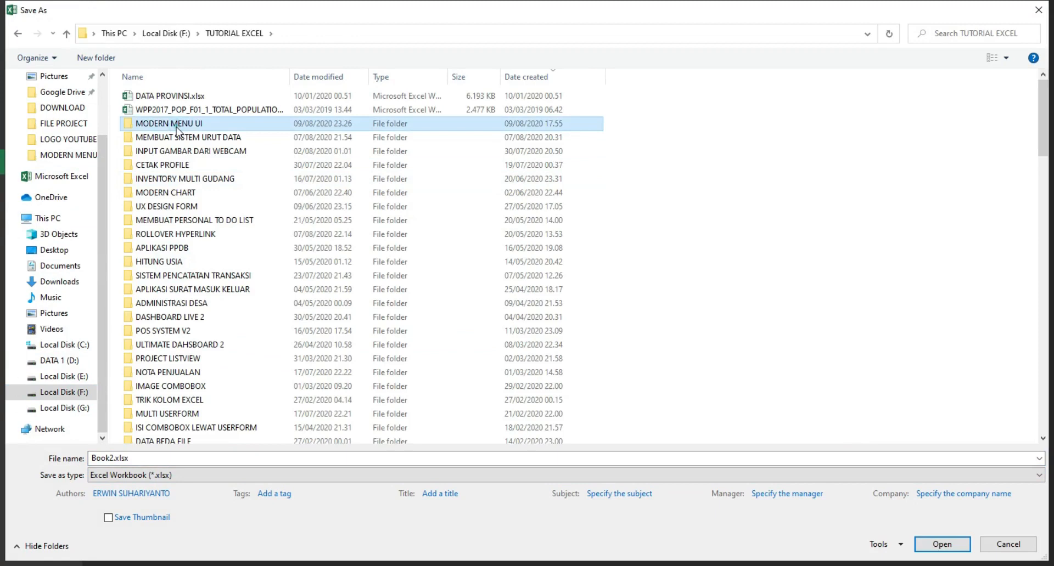
{"action": "double_click", "coordinate": [173, 121]}
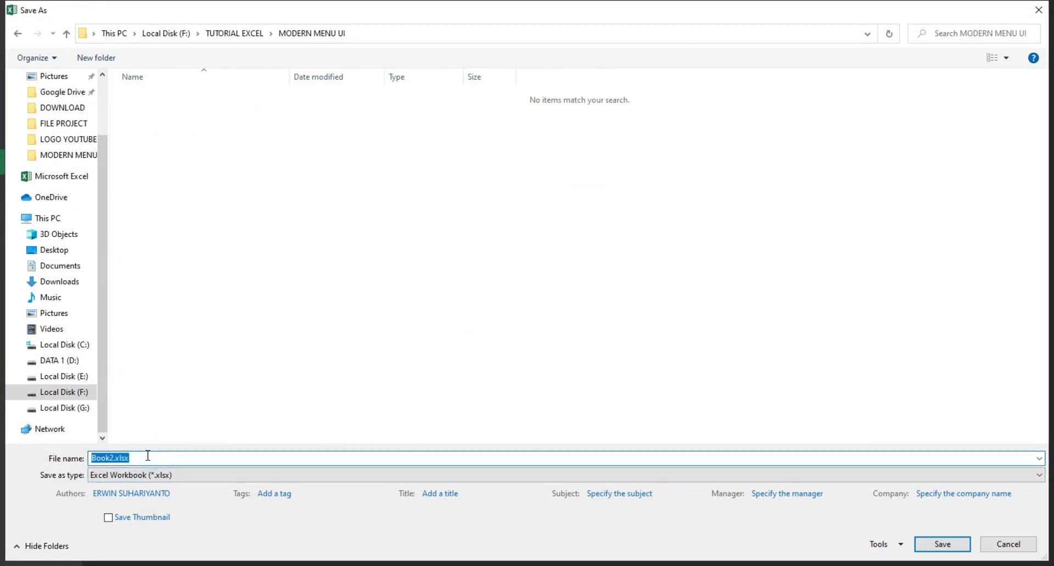
{"action": "type", "text": "E"}
{"action": "type", "text": "DESAI"}
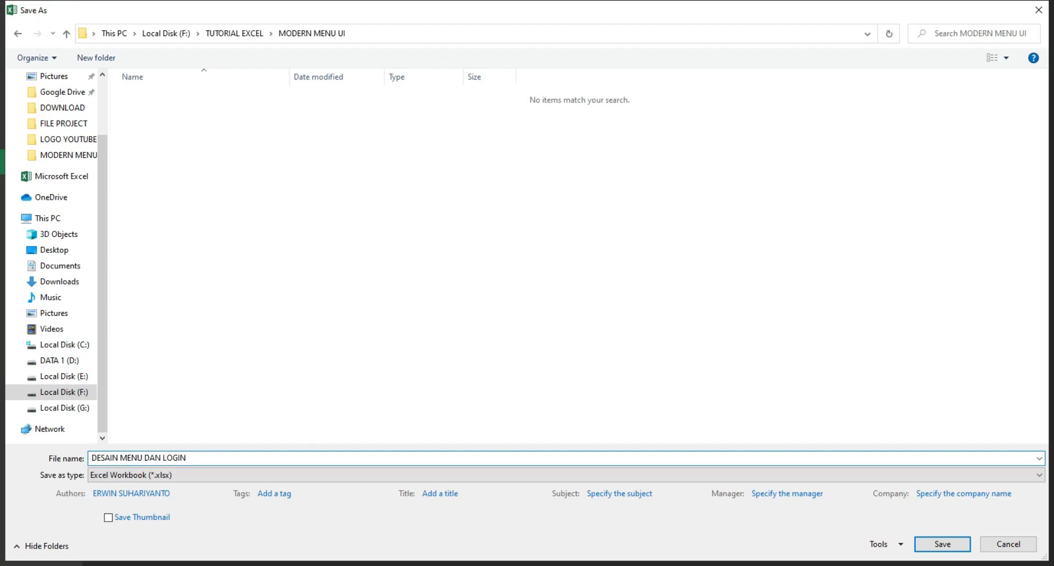
{"action": "left_click", "coordinate": [153, 475]}
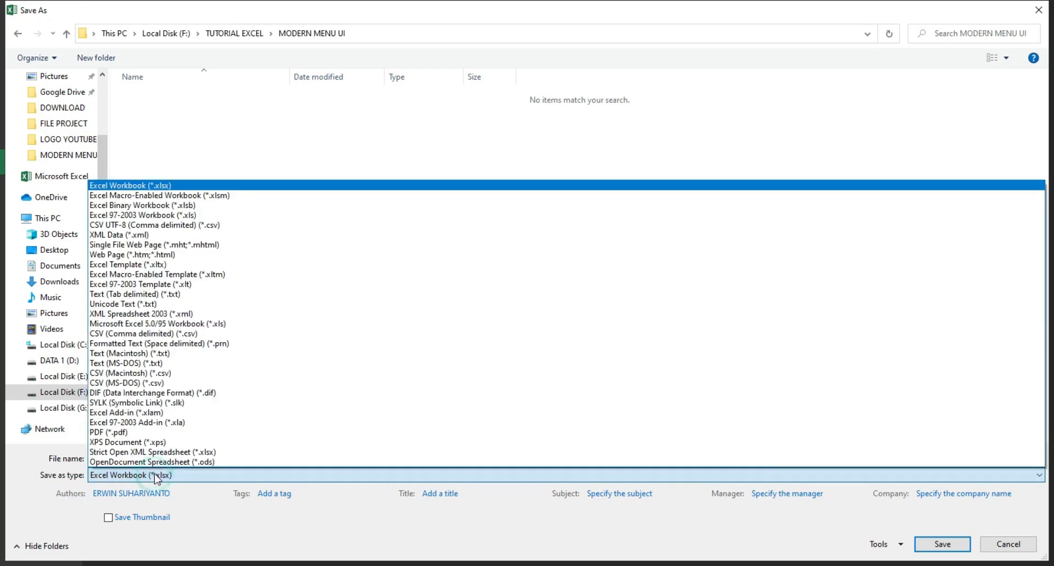
{"action": "left_click", "coordinate": [156, 195]}
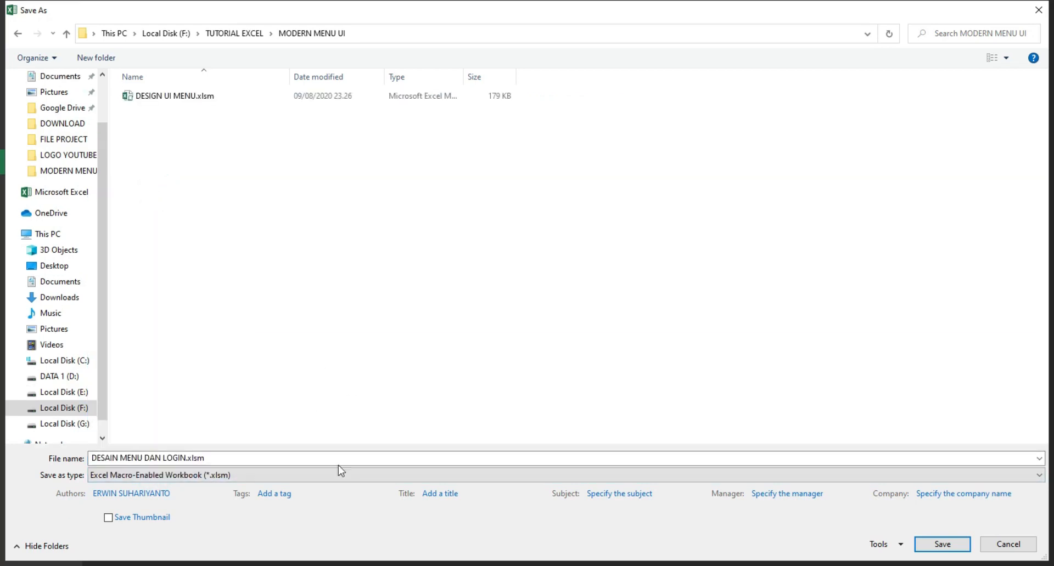
{"action": "left_click", "coordinate": [942, 544]}
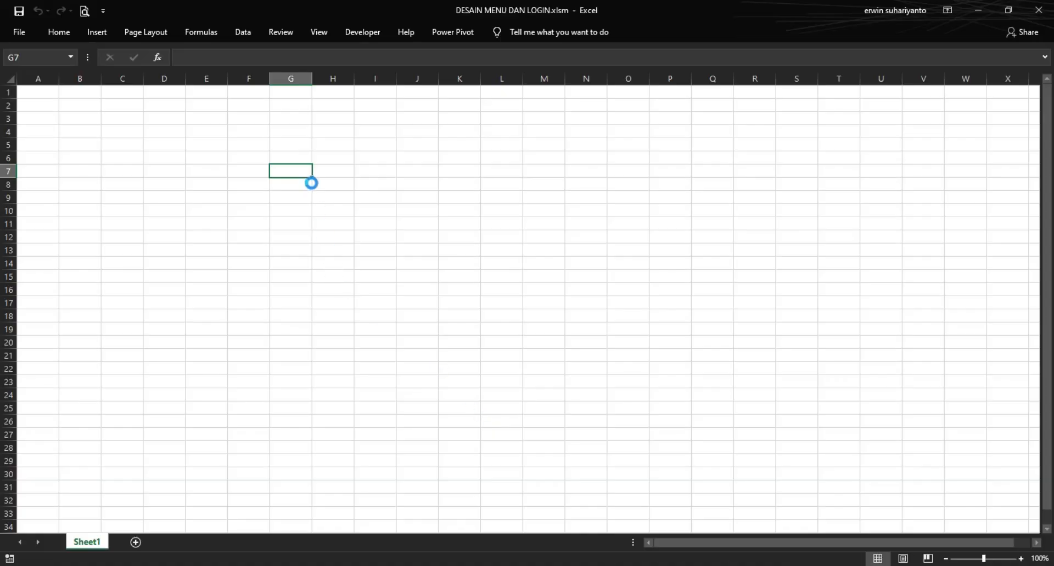
Step: Open the Visual Basic editor for the new workbook from the Developer tab
{"action": "left_click", "coordinate": [308, 144]}
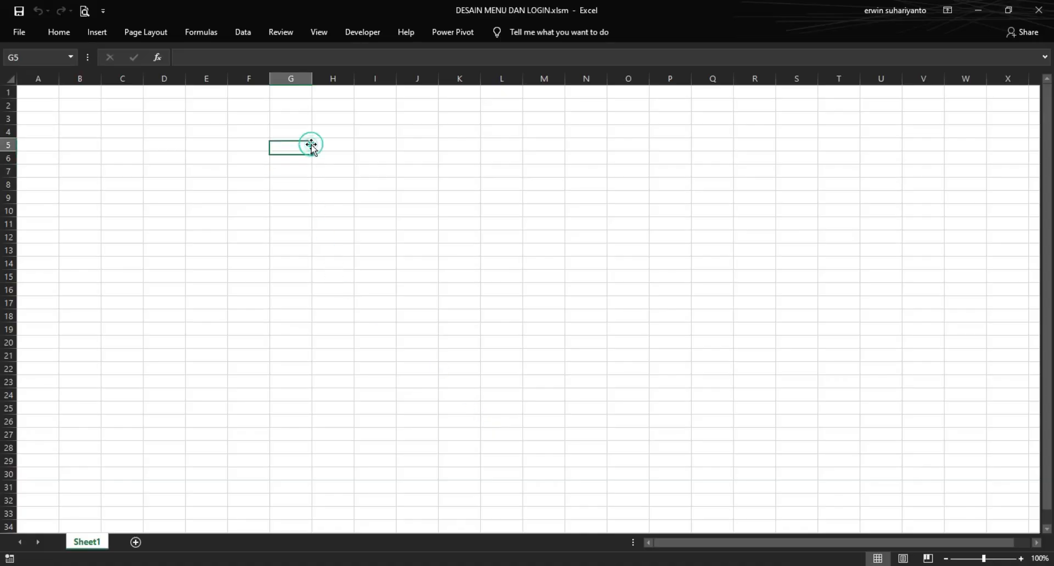
{"action": "left_click", "coordinate": [346, 36]}
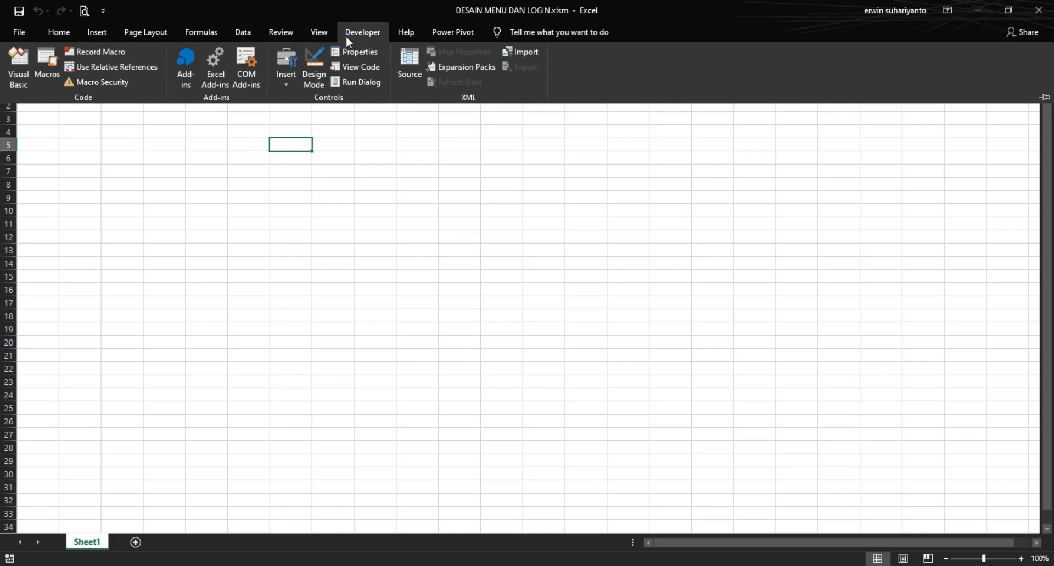
{"action": "left_click", "coordinate": [353, 159]}
{"action": "left_click", "coordinate": [363, 36]}
{"action": "left_click", "coordinate": [25, 73]}
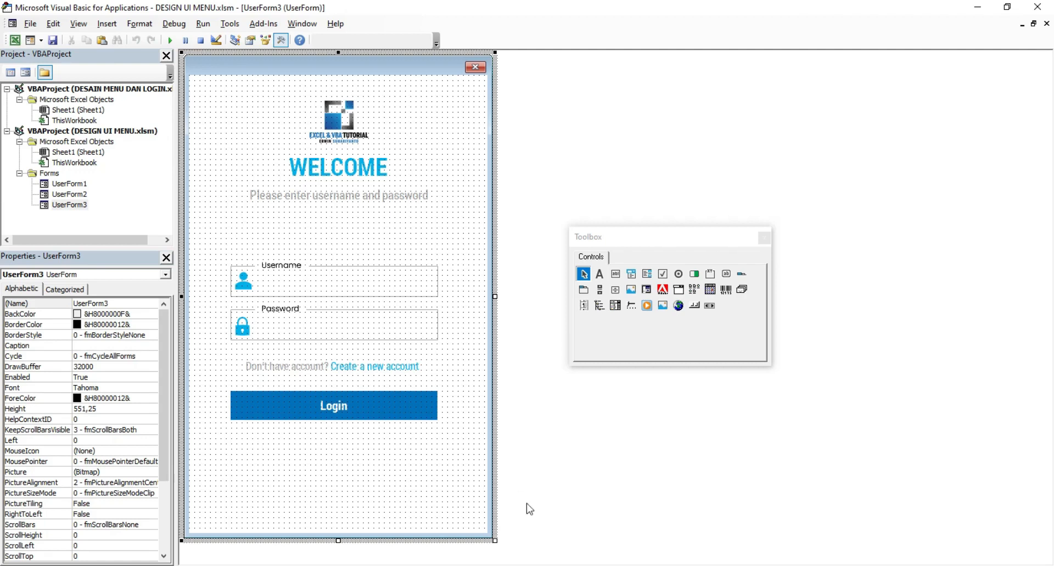
{"action": "left_click", "coordinate": [565, 565]}
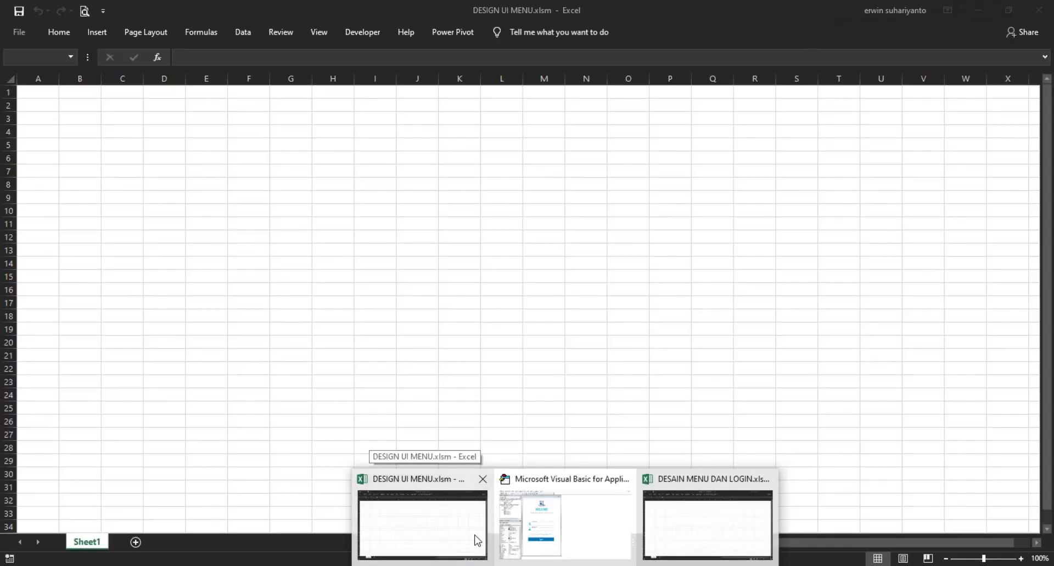
{"action": "left_click", "coordinate": [475, 538]}
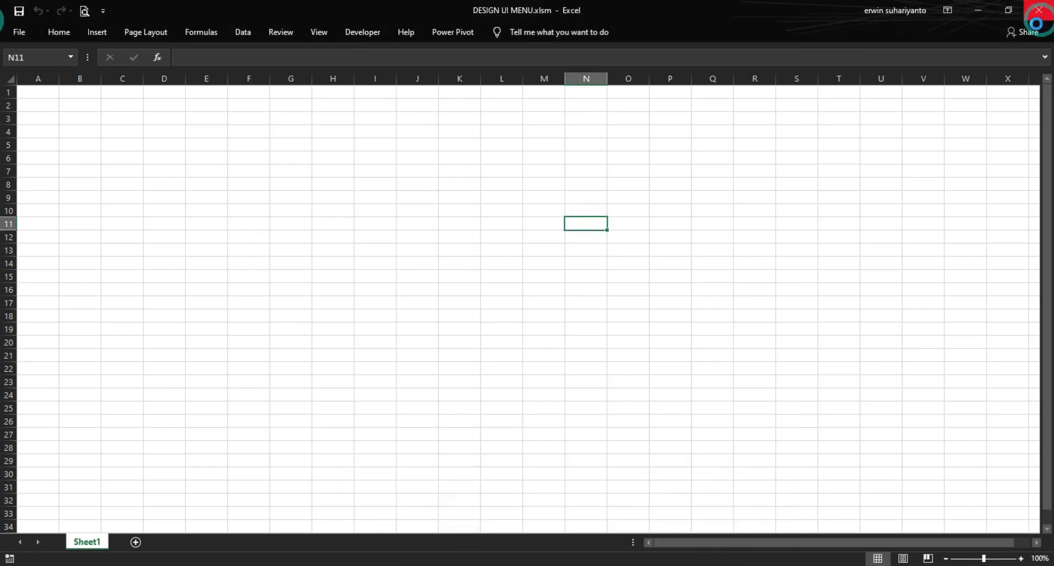
{"action": "left_click", "coordinate": [432, 233]}
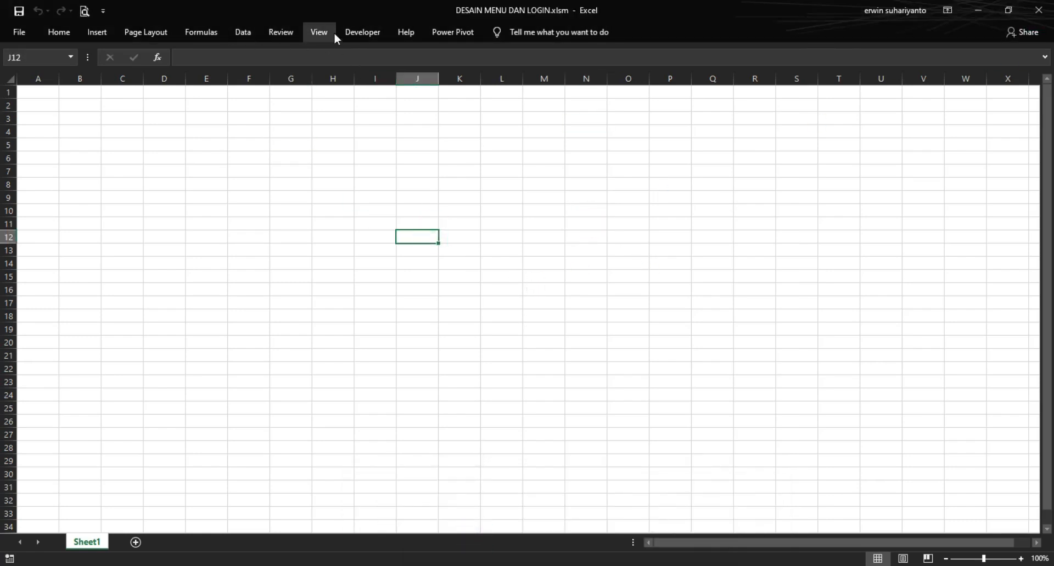
{"action": "left_click", "coordinate": [362, 33]}
{"action": "left_click", "coordinate": [19, 63]}
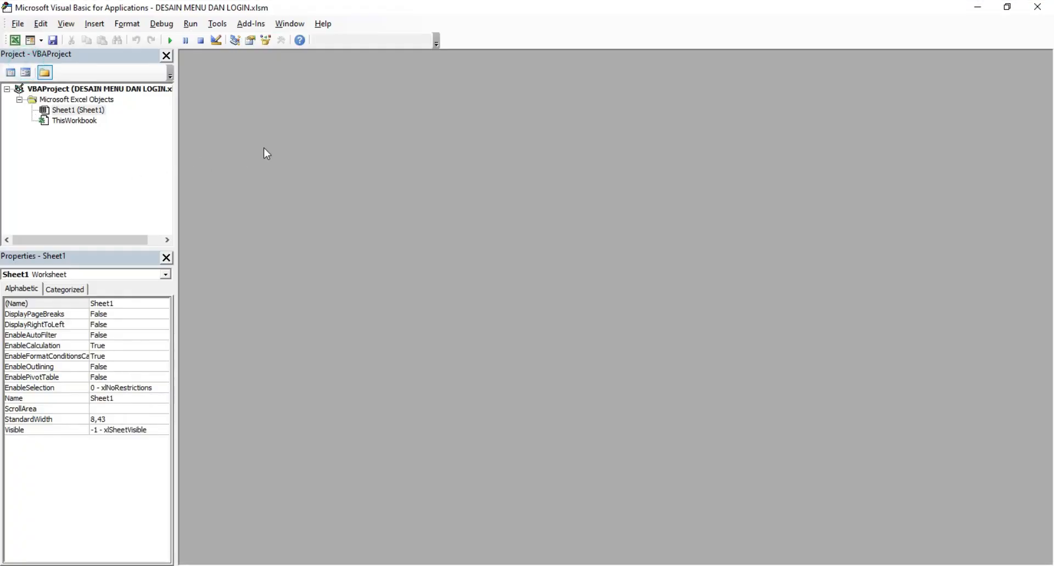
Step: Insert a blank UserForm1, move the Toolbox aside and enlarge the form to 530.25 high
{"action": "left_click", "coordinate": [30, 41]}
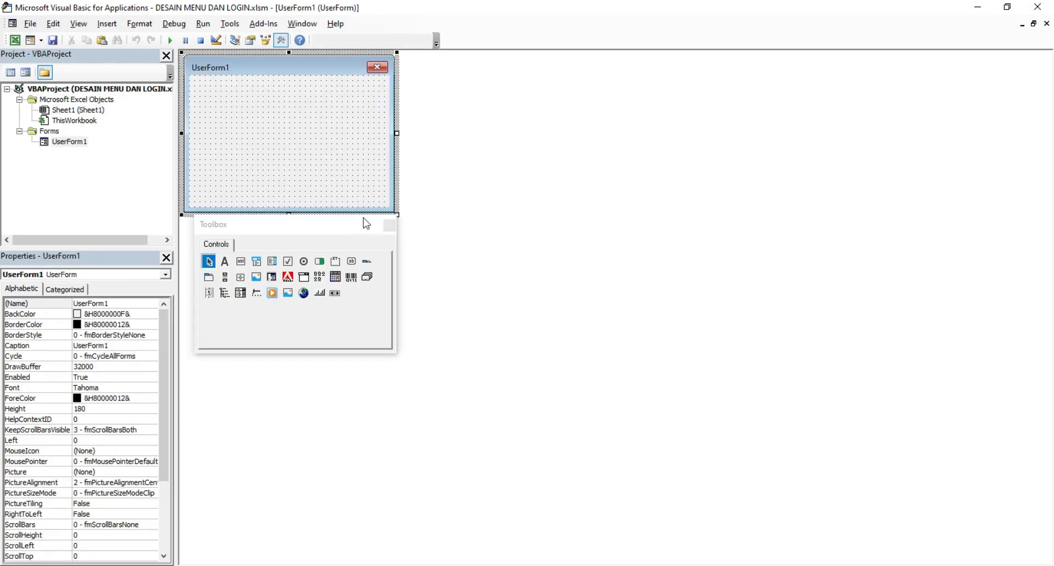
{"action": "left_click_drag", "start_coordinate": [366, 223], "coordinate": [888, 86]}
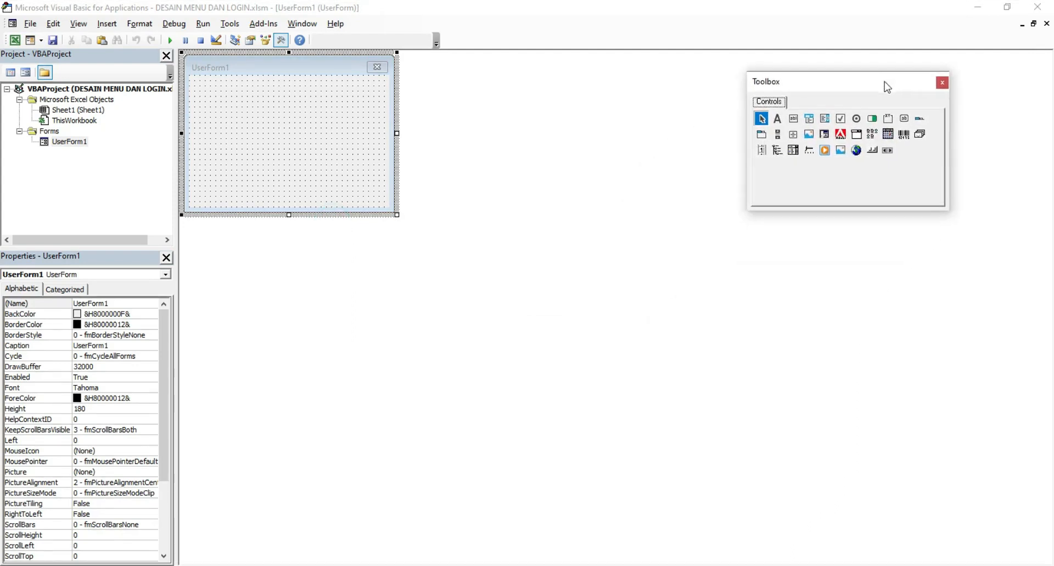
{"action": "left_click", "coordinate": [358, 208]}
{"action": "left_click_drag", "start_coordinate": [397, 215], "coordinate": [930, 526]}
{"action": "left_click", "coordinate": [490, 255]}
{"action": "left_click_drag", "start_coordinate": [880, 83], "coordinate": [782, 100]}
{"action": "left_click", "coordinate": [335, 138]}
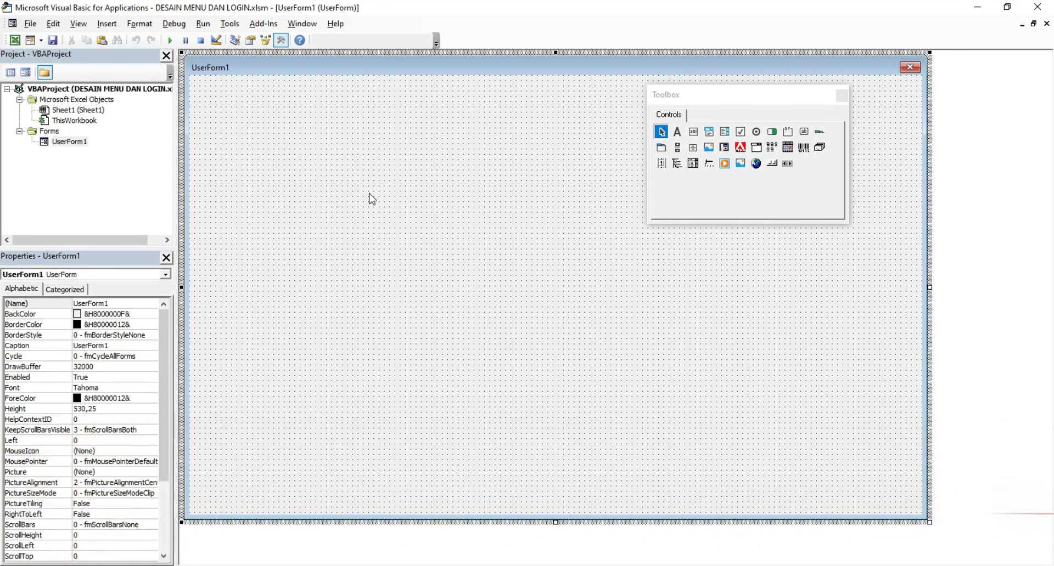
{"action": "key", "text": "alt+Tab"}
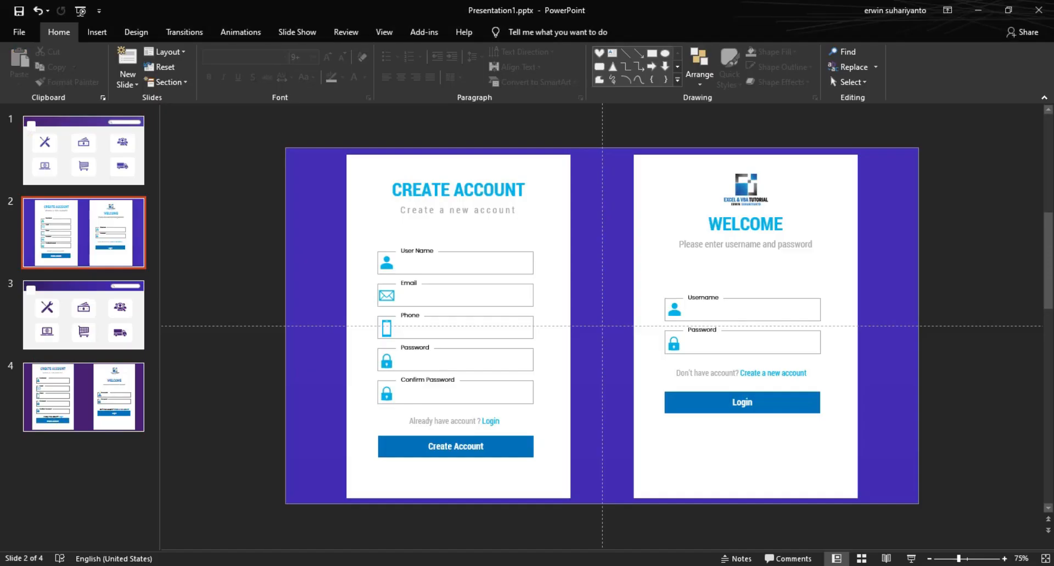
Step: Show slide 1's purple menu design and check its shapes
{"action": "left_click", "coordinate": [90, 159]}
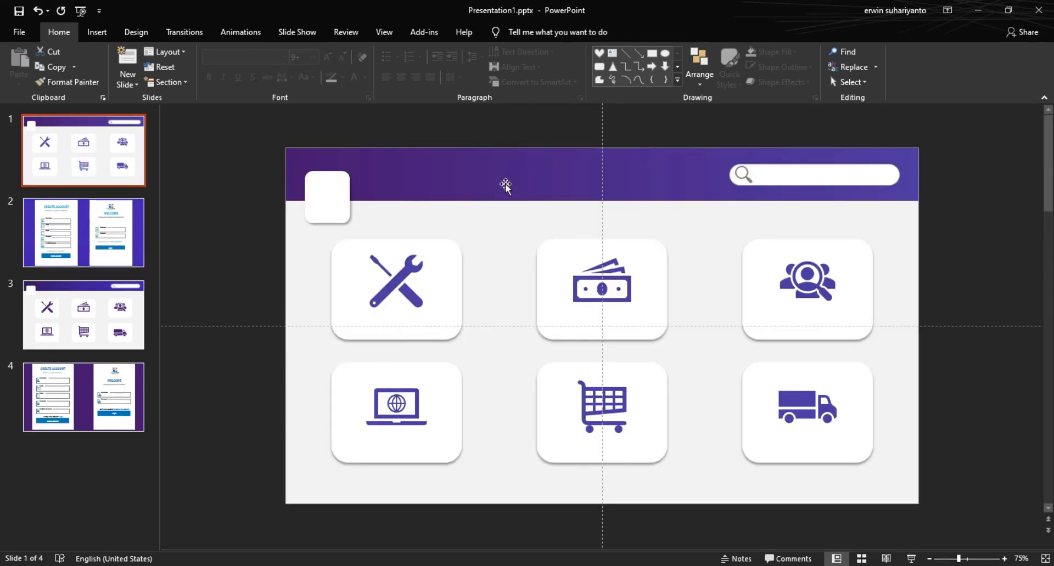
{"action": "left_click", "coordinate": [507, 138]}
{"action": "left_click", "coordinate": [484, 183]}
{"action": "left_click", "coordinate": [461, 133]}
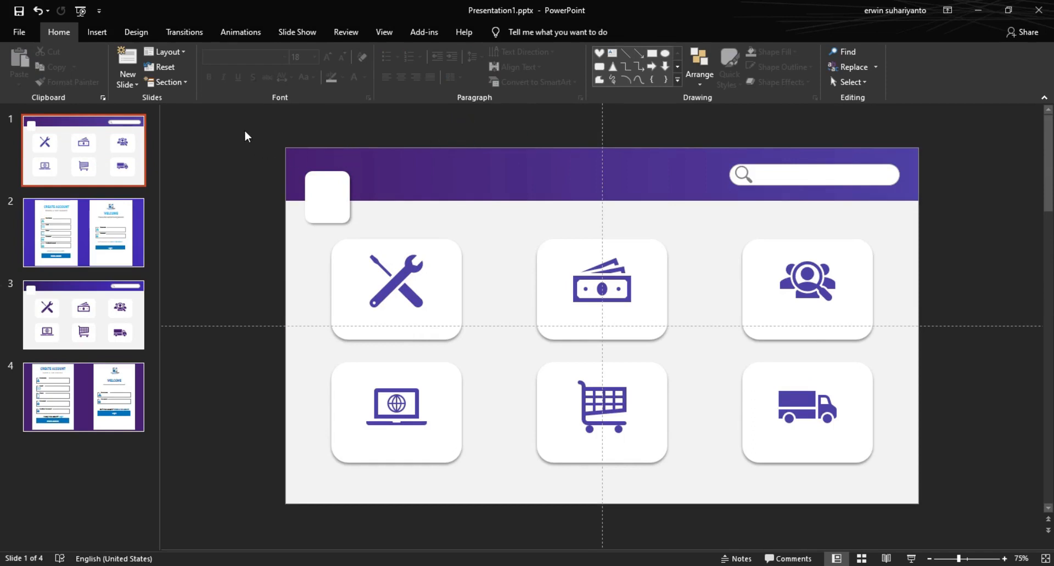
{"action": "left_click", "coordinate": [22, 31]}
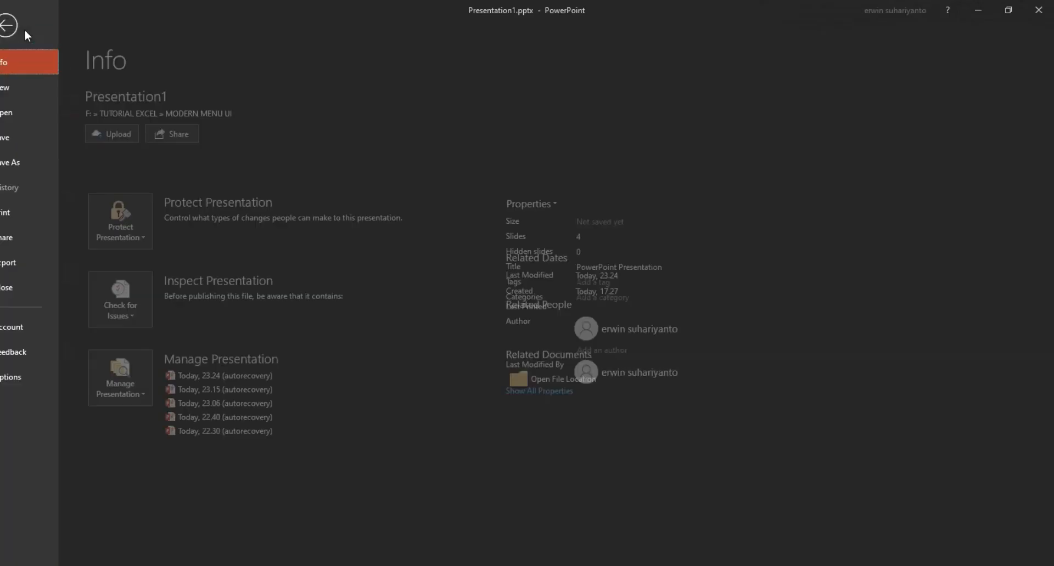
{"action": "left_click", "coordinate": [44, 163]}
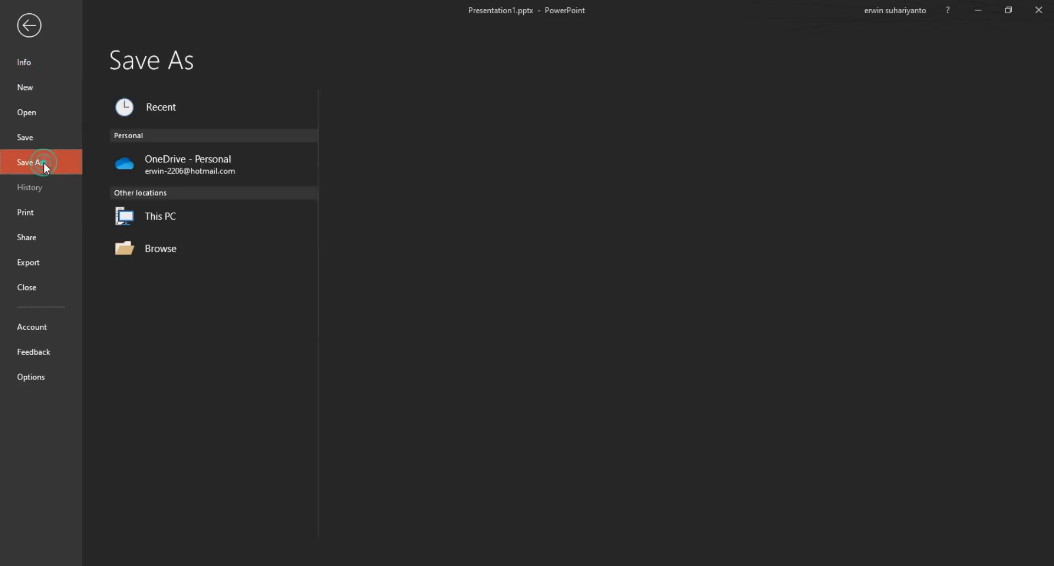
{"action": "left_click", "coordinate": [37, 30]}
{"action": "mouse_move", "coordinate": [248, 124]}
{"action": "left_mouse_down"}
{"action": "mouse_move", "coordinate": [698, 439]}
{"action": "mouse_move", "coordinate": [963, 546]}
{"action": "left_mouse_up"}
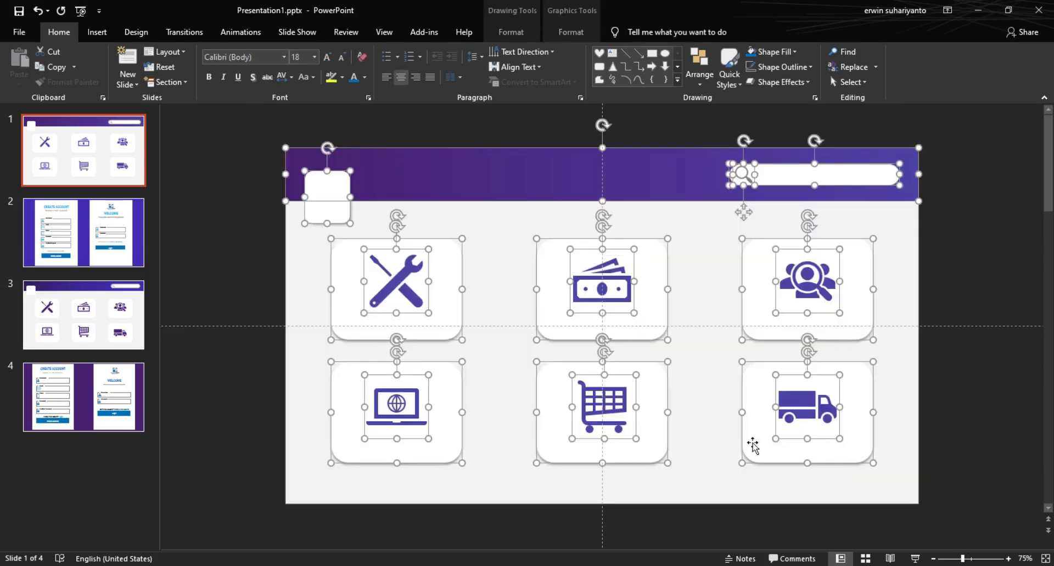
{"action": "left_click", "coordinate": [365, 137]}
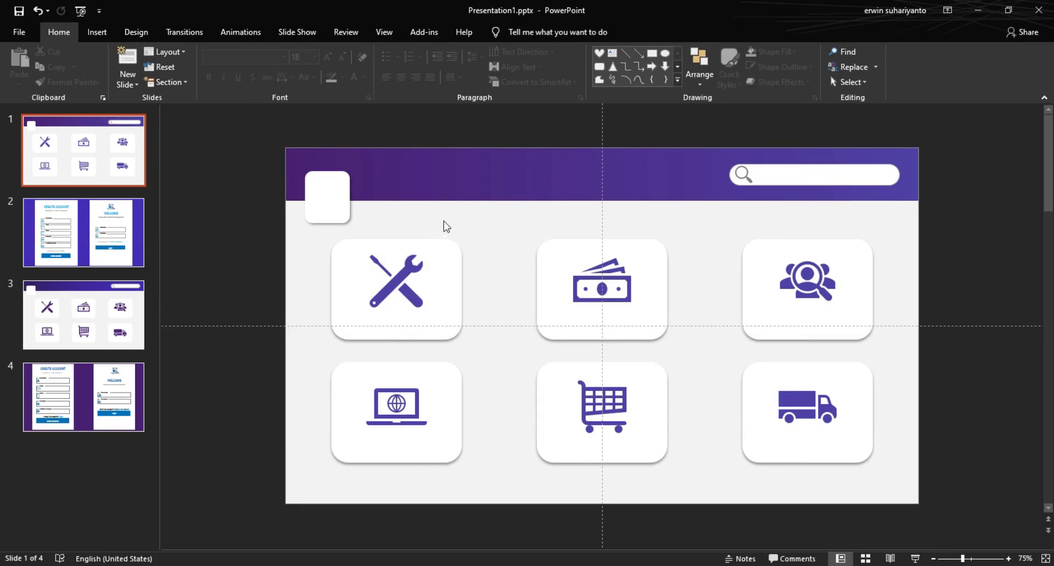
Step: Export only the current slide as JPEG 'DESAIN MENU' into the MODERN MENU UI folder
{"action": "left_click", "coordinate": [23, 33]}
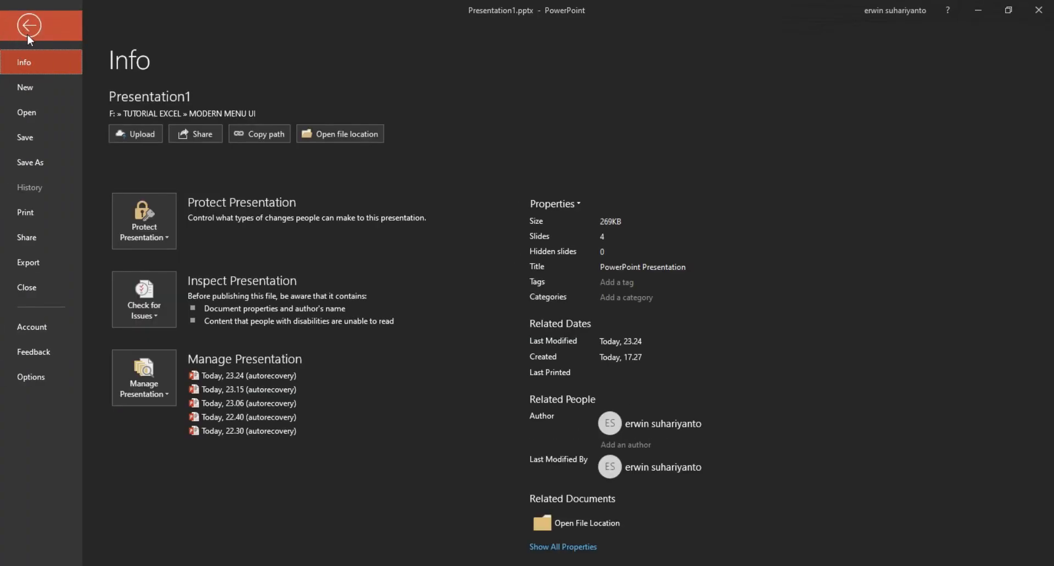
{"action": "left_click", "coordinate": [47, 167]}
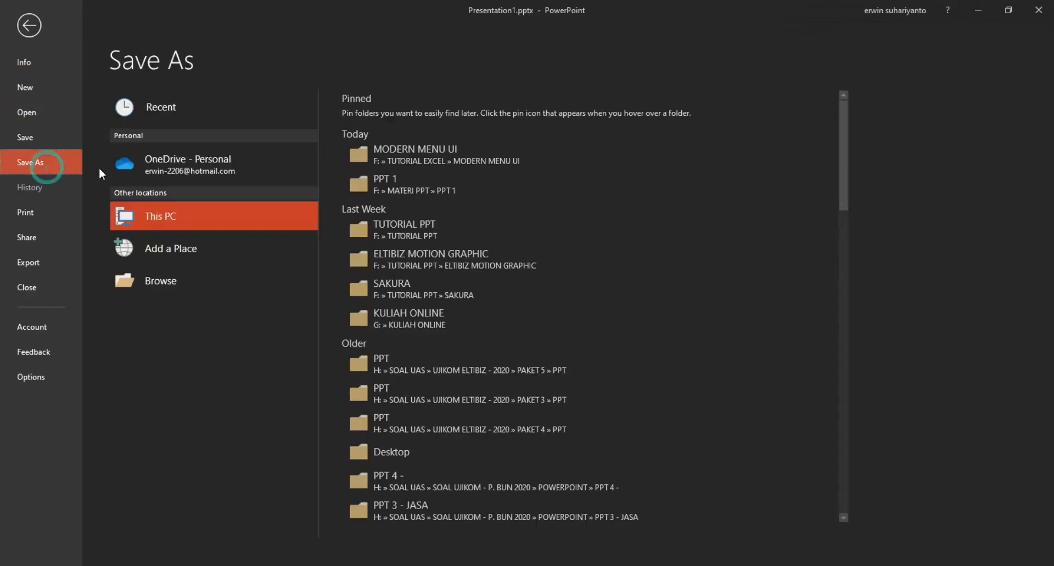
{"action": "left_click", "coordinate": [421, 158]}
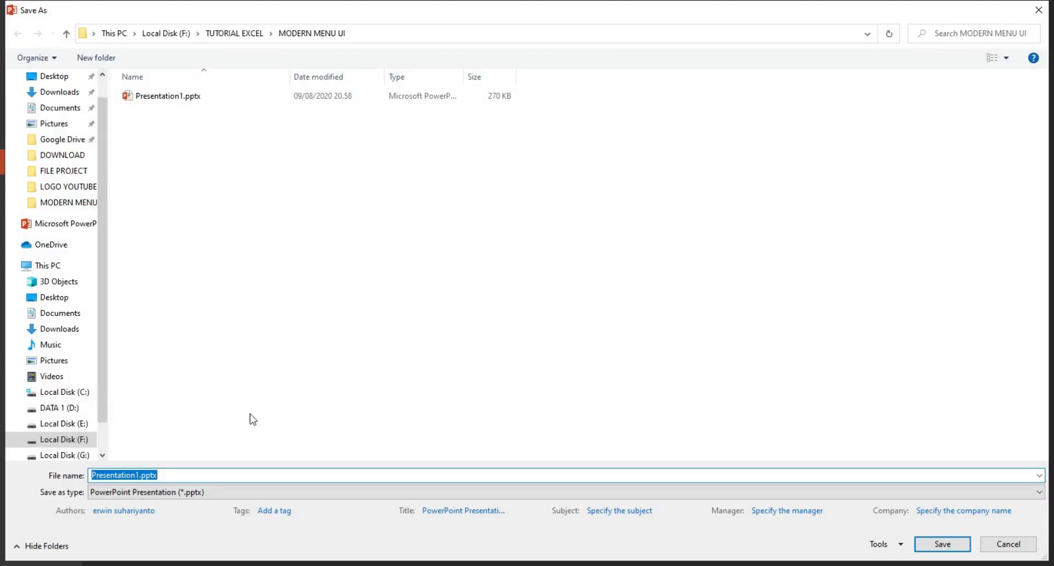
{"action": "left_click", "coordinate": [195, 492]}
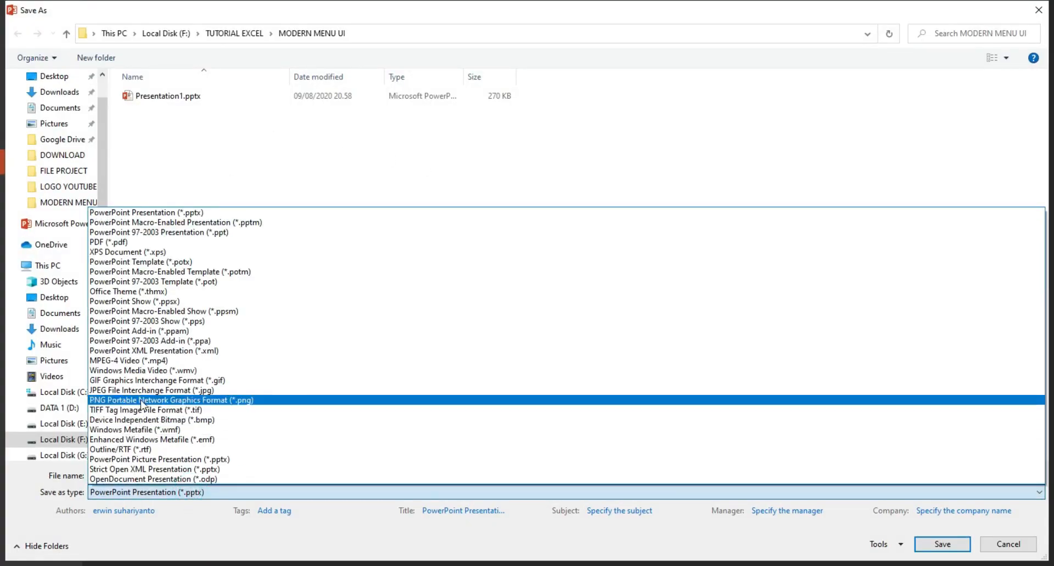
{"action": "left_click", "coordinate": [137, 390]}
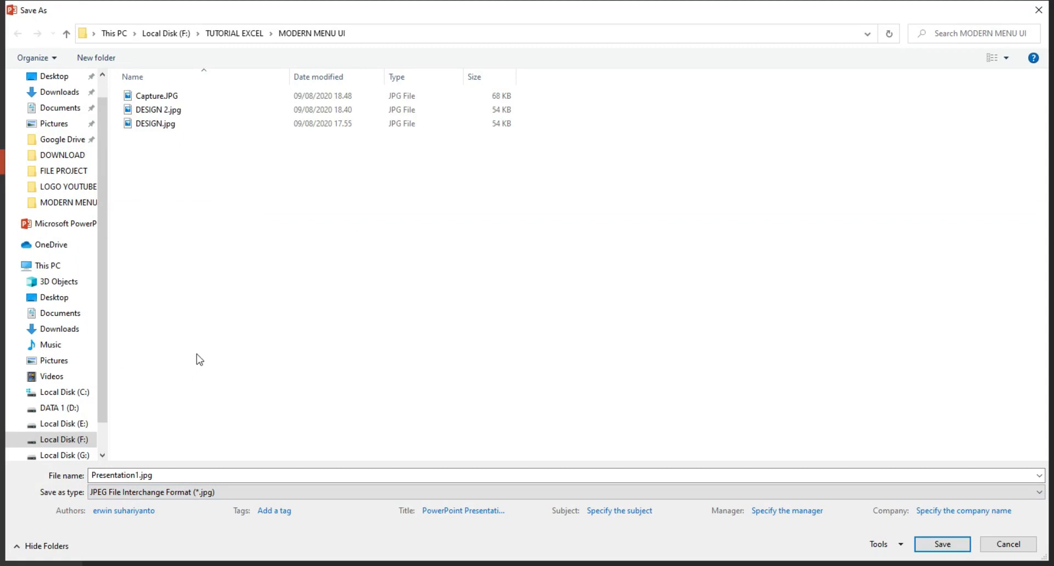
{"action": "left_click", "coordinate": [176, 476]}
{"action": "double_click", "coordinate": [173, 476]}
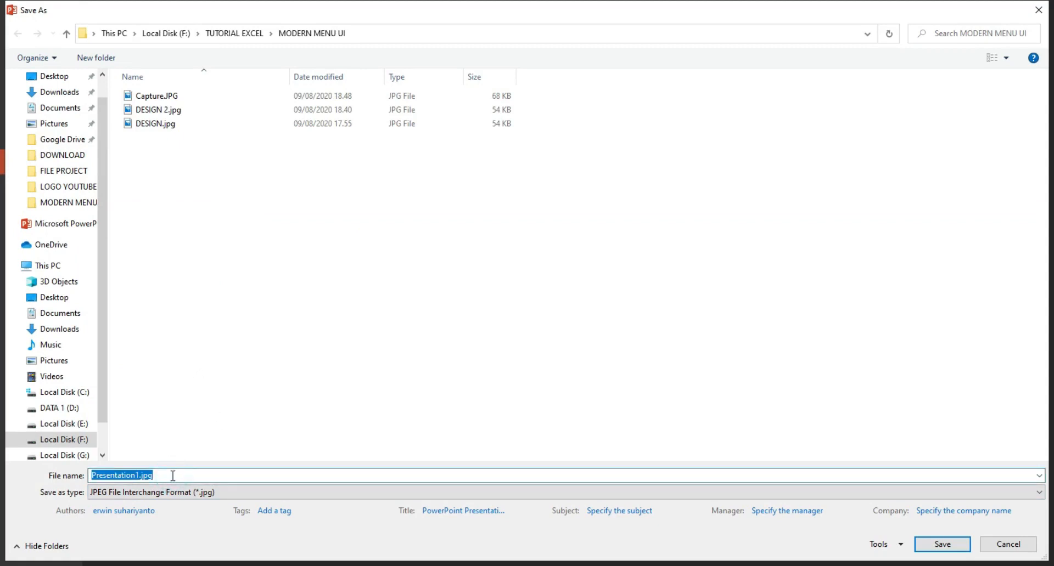
{"action": "type", "text": "DESAIN MENU"}
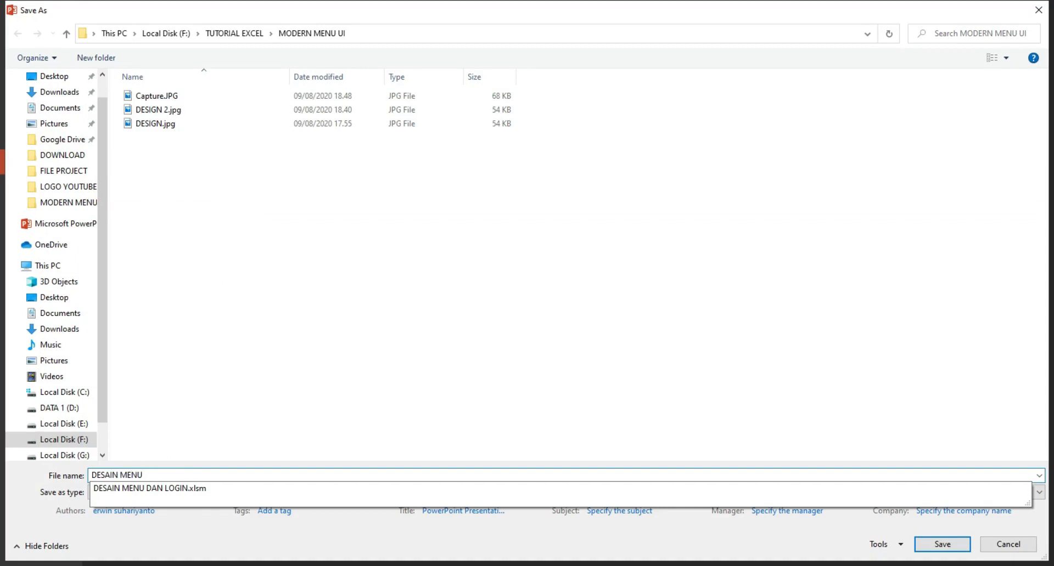
{"action": "left_click", "coordinate": [178, 419]}
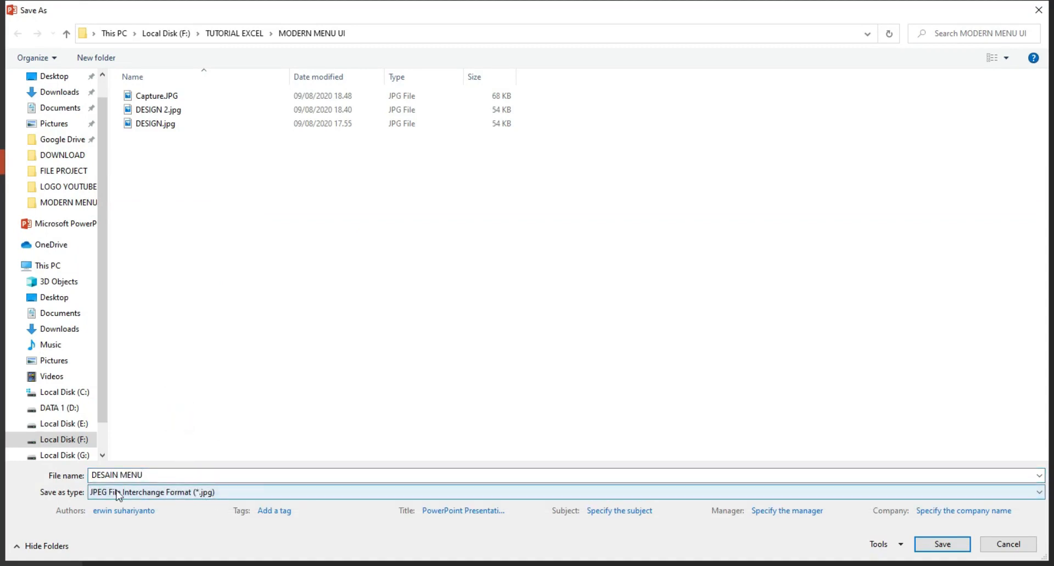
{"action": "left_click", "coordinate": [940, 543]}
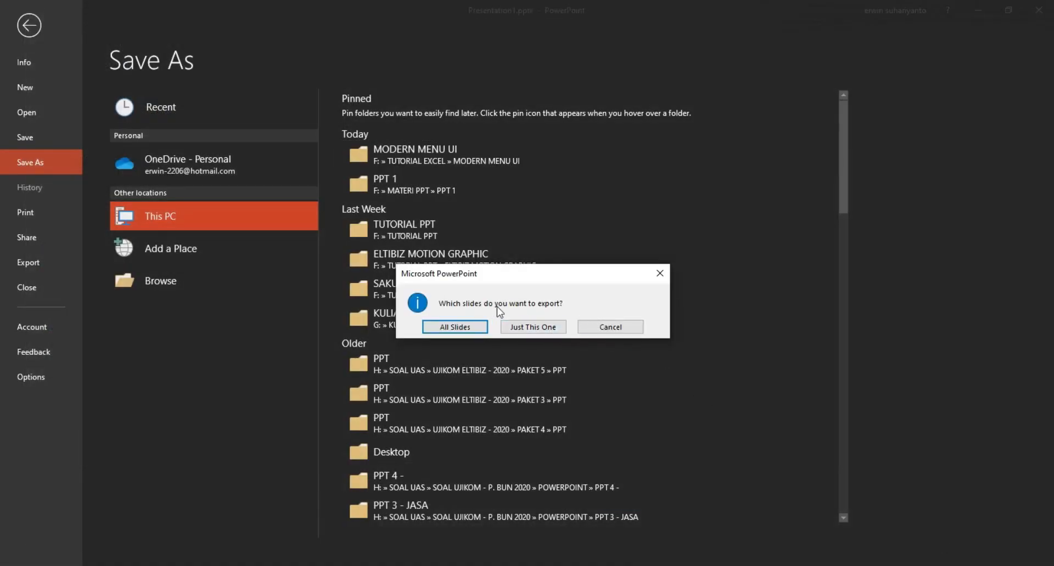
{"action": "left_click", "coordinate": [535, 328]}
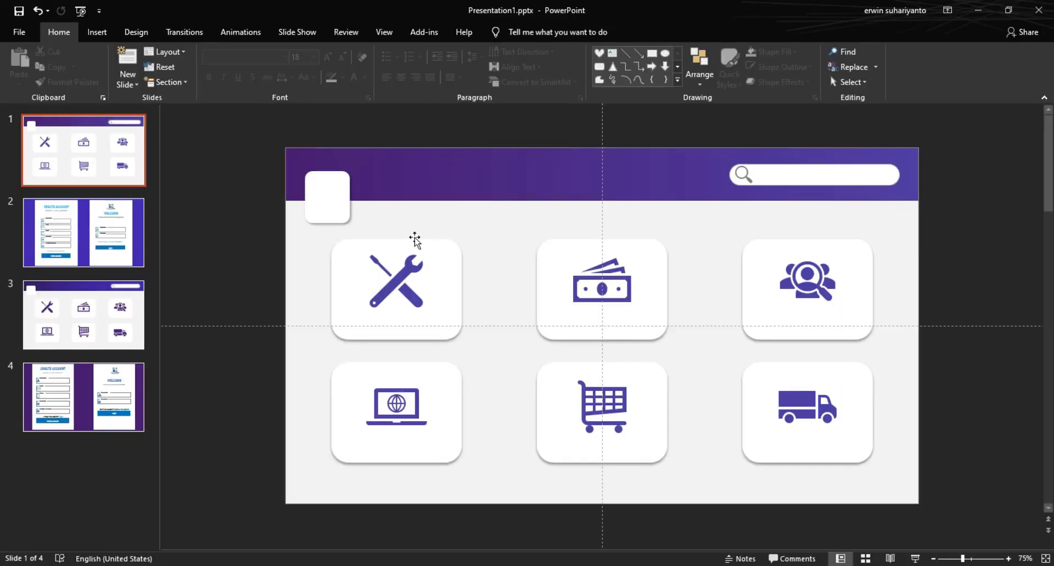
{"action": "left_click", "coordinate": [224, 220]}
Step: Load DESAIN MENU.jpg into UserForm1's Picture property as the form's background
{"action": "mouse_move", "coordinate": [611, 549]}
{"action": "left_click", "coordinate": [525, 519]}
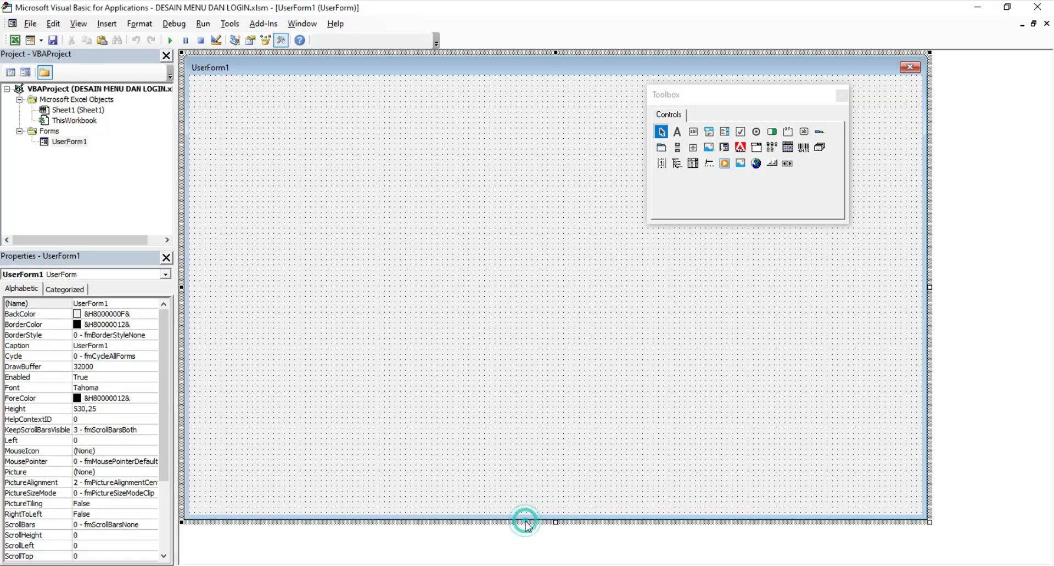
{"action": "left_click", "coordinate": [313, 170]}
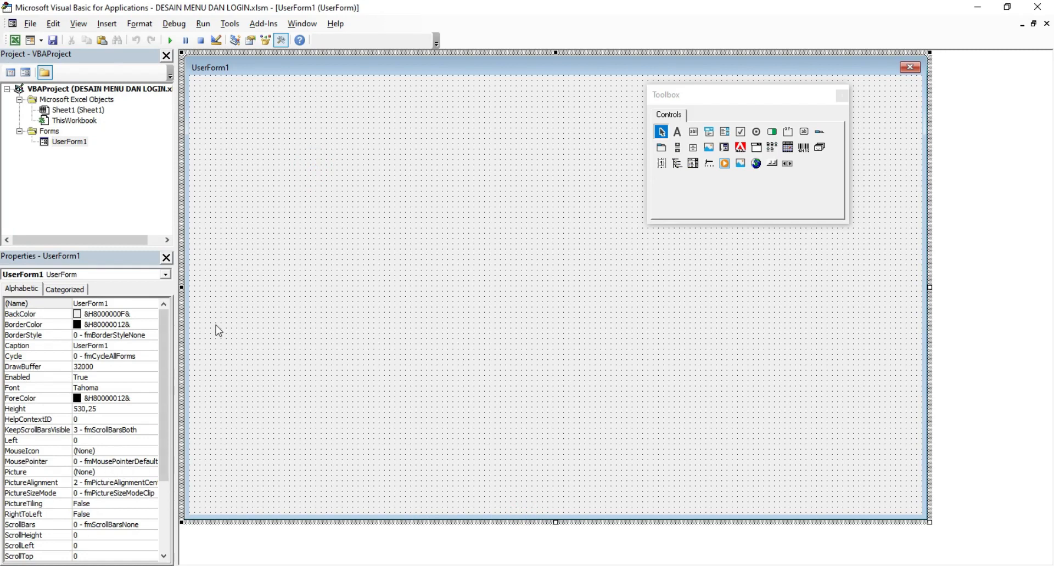
{"action": "left_click", "coordinate": [40, 473]}
{"action": "left_click", "coordinate": [152, 476]}
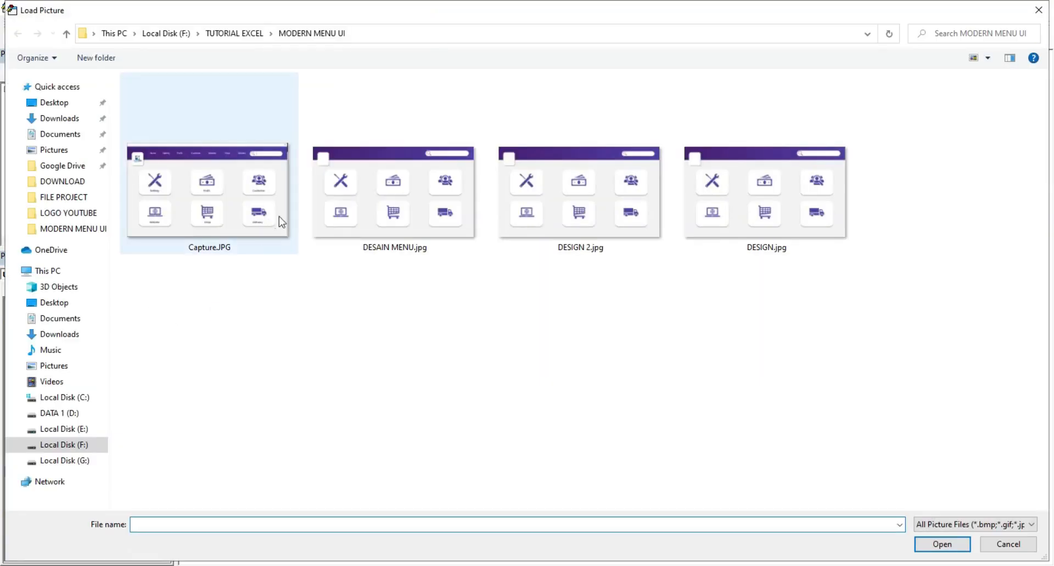
{"action": "left_click", "coordinate": [441, 205]}
{"action": "left_click", "coordinate": [410, 215]}
{"action": "left_click", "coordinate": [942, 545]}
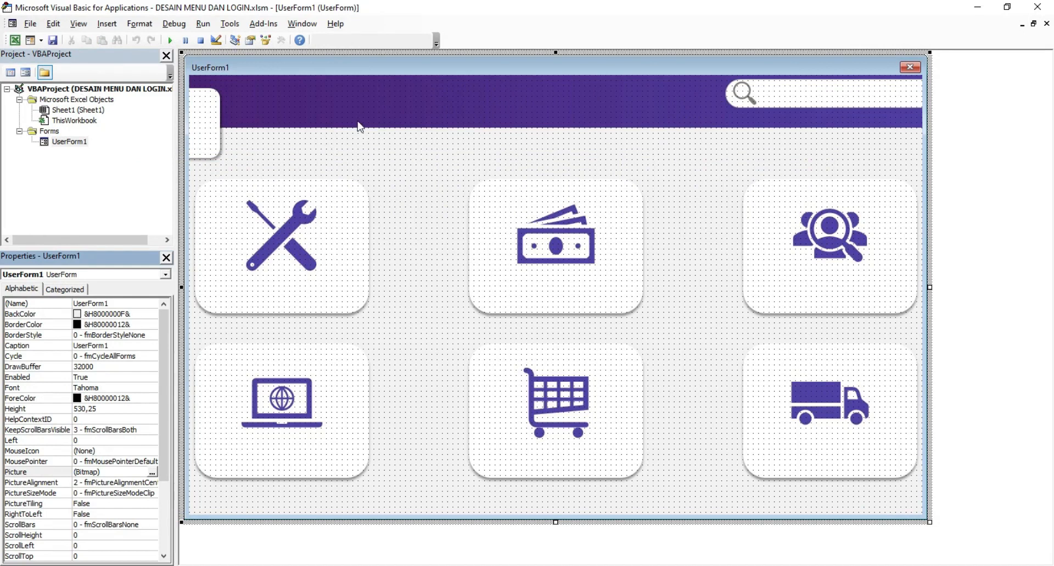
{"action": "left_click", "coordinate": [426, 167]}
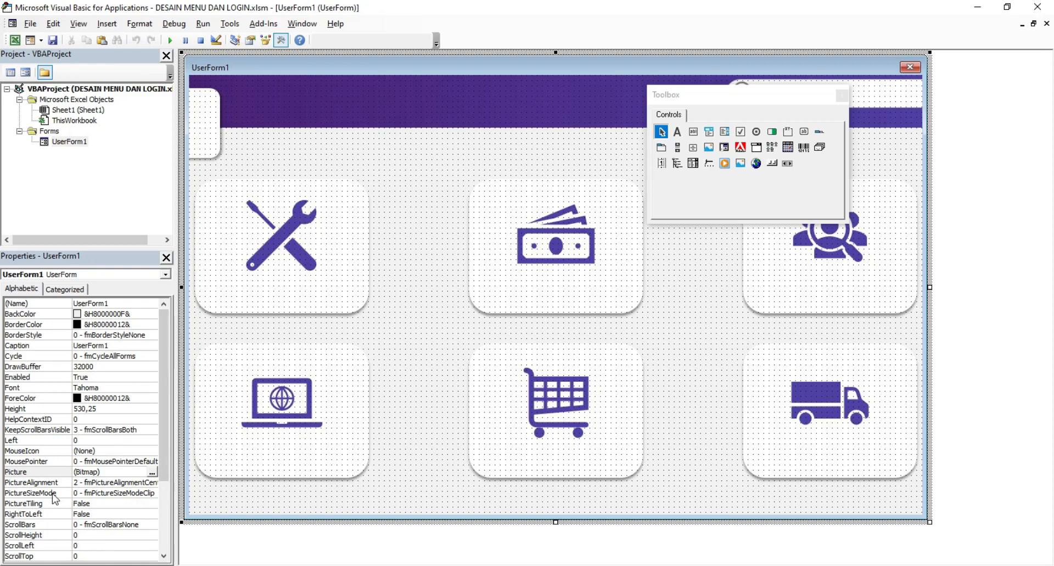
Step: Set PictureSizeMode to 3 - fmPictureSizeModeZoom and make the form slightly smaller
{"action": "left_click", "coordinate": [55, 494]}
{"action": "left_click", "coordinate": [152, 494]}
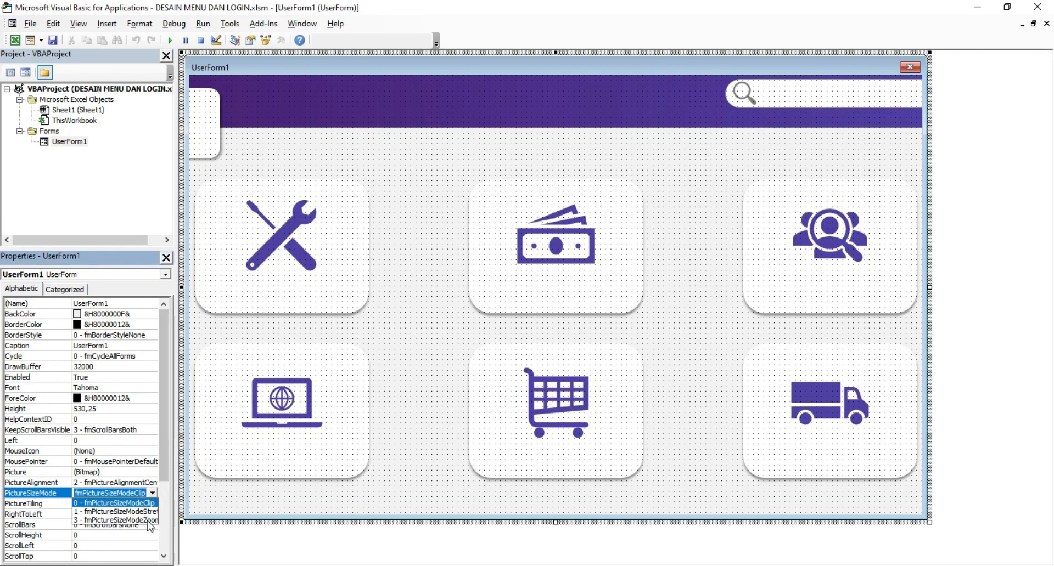
{"action": "left_click", "coordinate": [148, 521]}
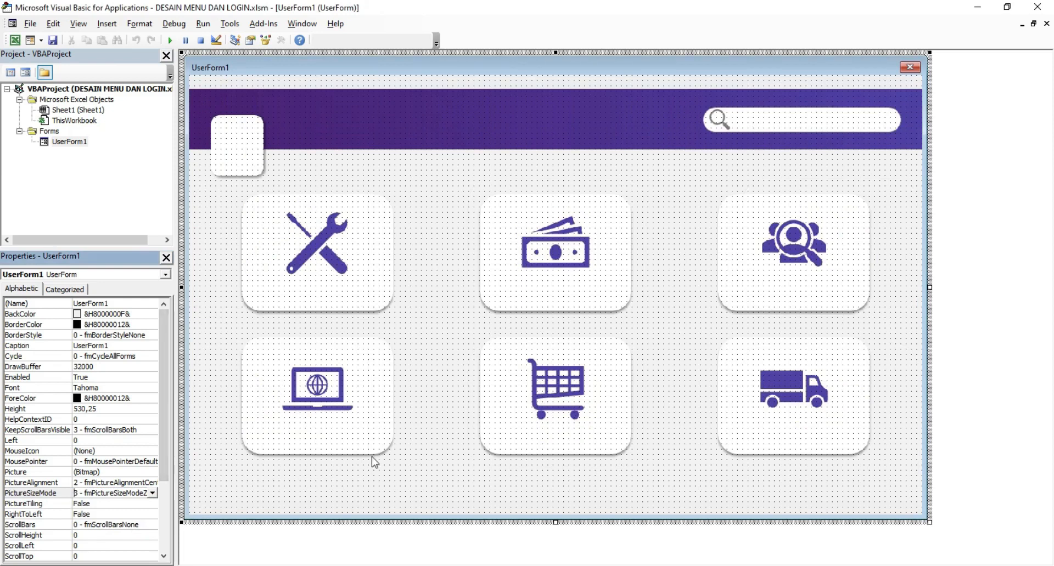
{"action": "left_click_drag", "start_coordinate": [929, 521], "coordinate": [972, 518]}
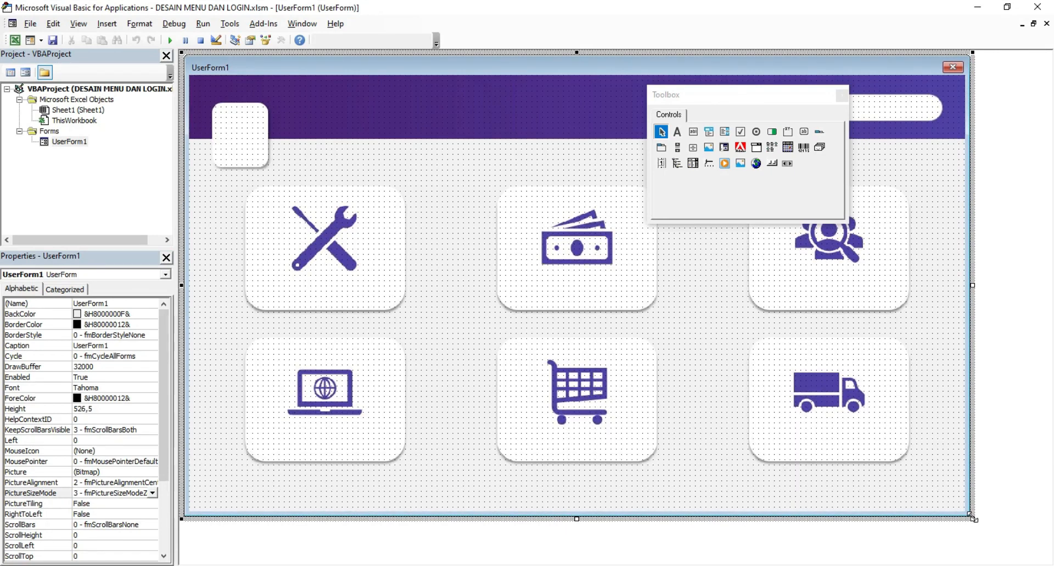
Step: Run UserForm1 to preview it over Sheet1, then close the running form
{"action": "left_click_drag", "start_coordinate": [702, 98], "coordinate": [855, 325]}
{"action": "left_click", "coordinate": [496, 113]}
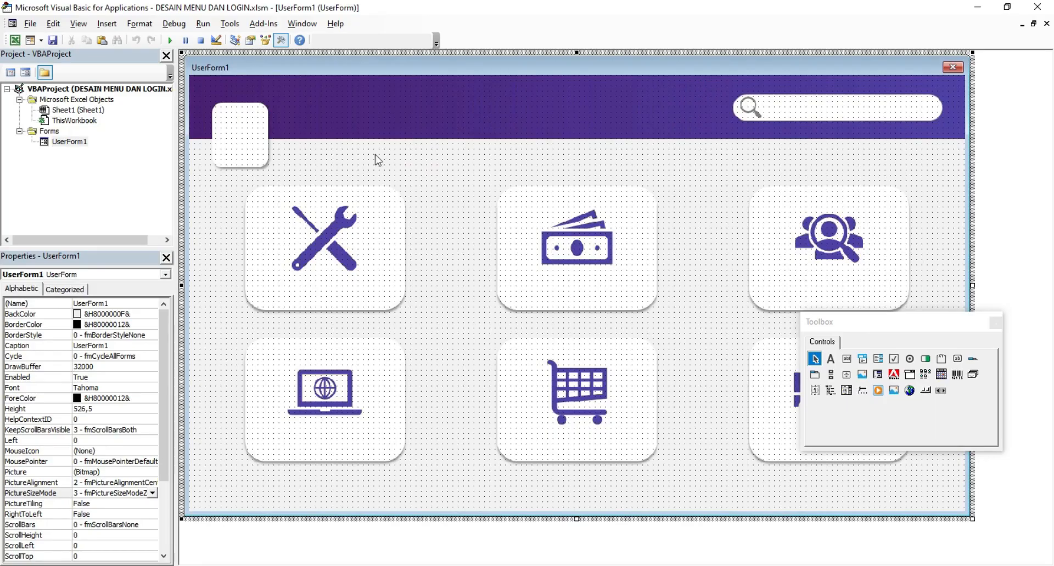
{"action": "left_click", "coordinate": [169, 40]}
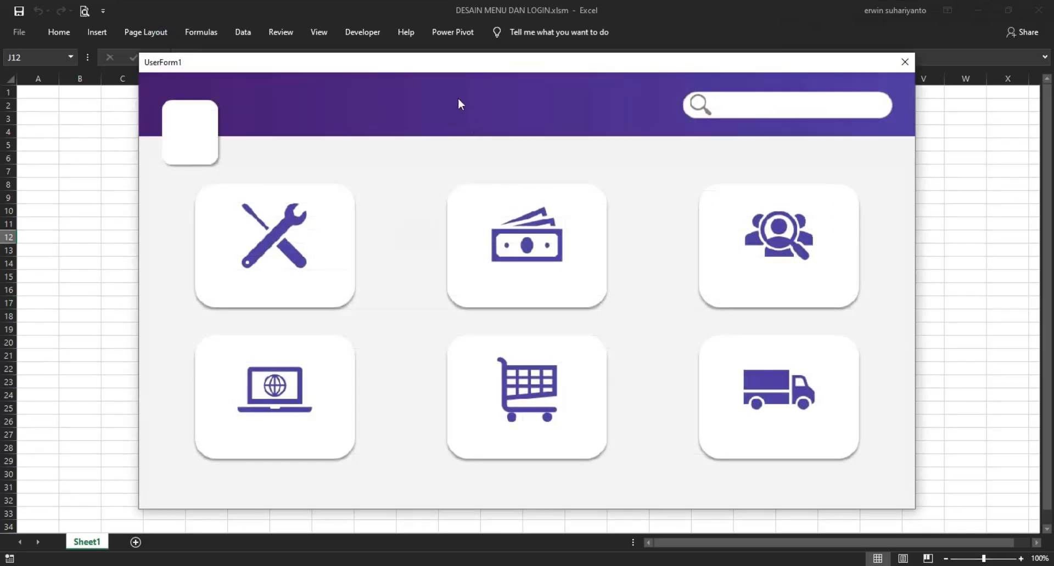
{"action": "left_click_drag", "start_coordinate": [453, 62], "coordinate": [524, 71]}
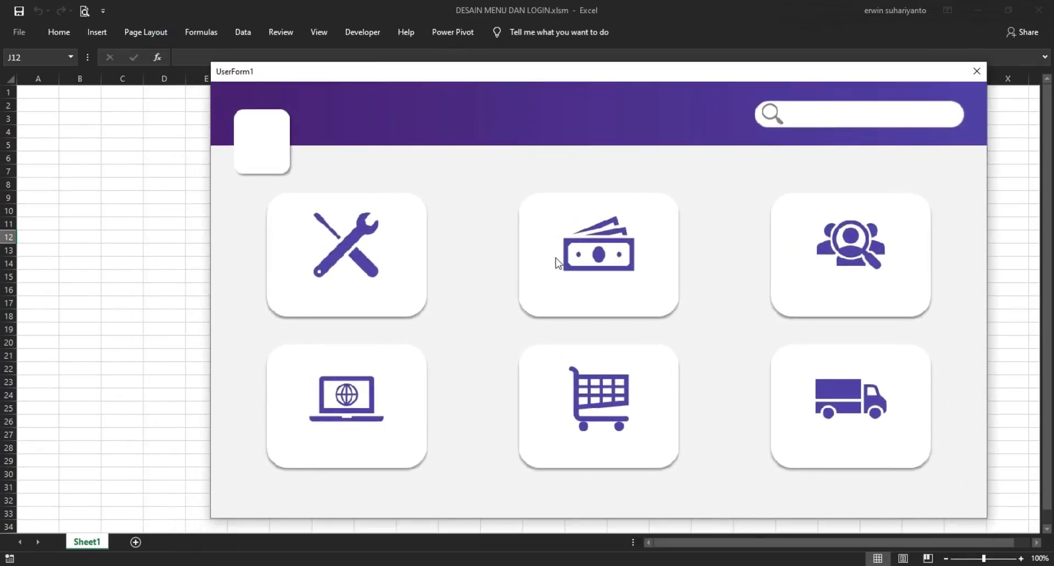
{"action": "left_click", "coordinate": [976, 72]}
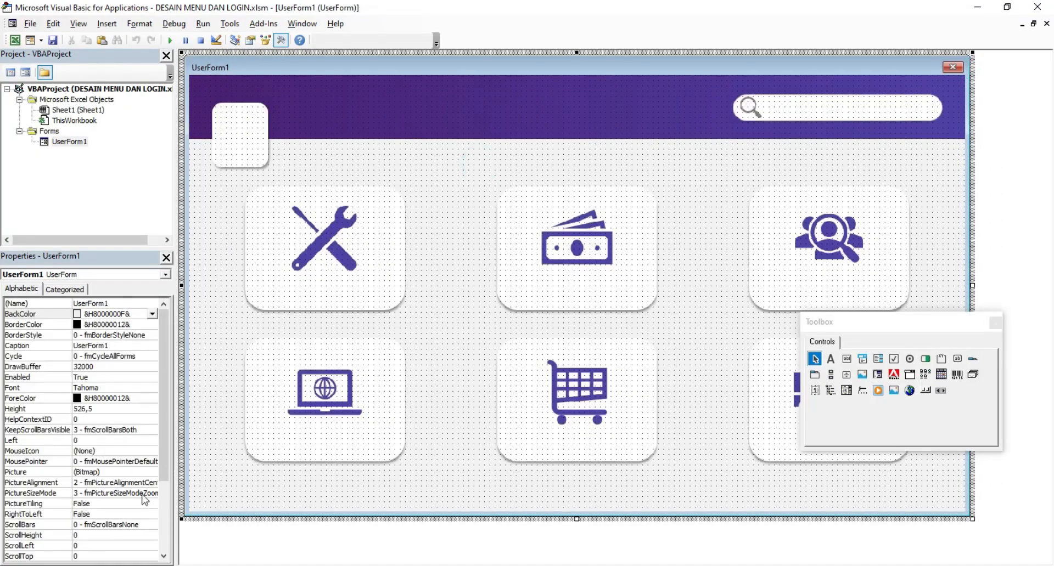
Step: Set PictureSizeMode to 0 - fmPictureSizeModeClip and enlarge UserForm1 to height 564.75
{"action": "left_click_drag", "start_coordinate": [971, 518], "coordinate": [950, 512]}
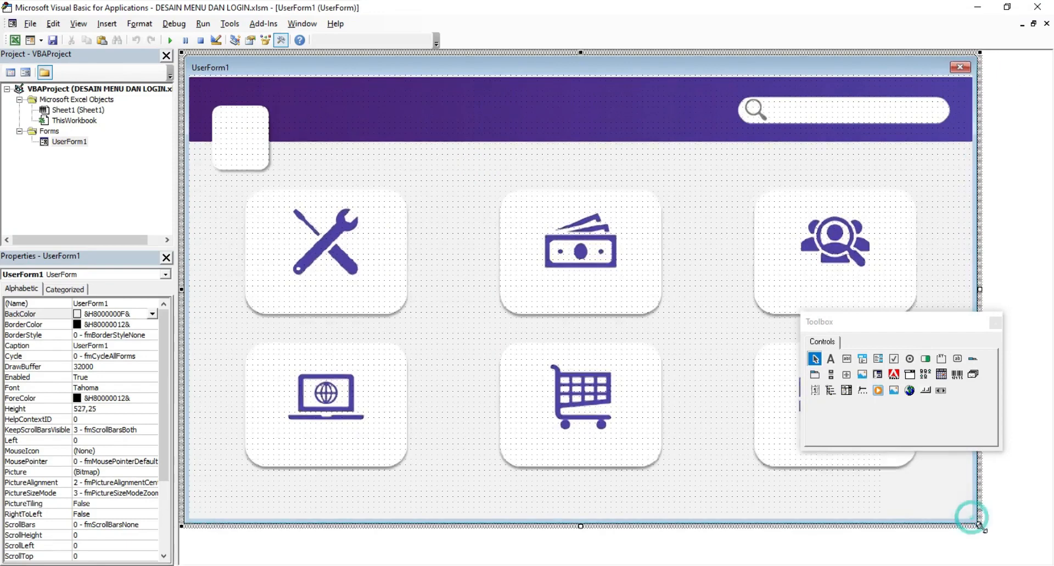
{"action": "left_click_drag", "start_coordinate": [945, 496], "coordinate": [942, 502]}
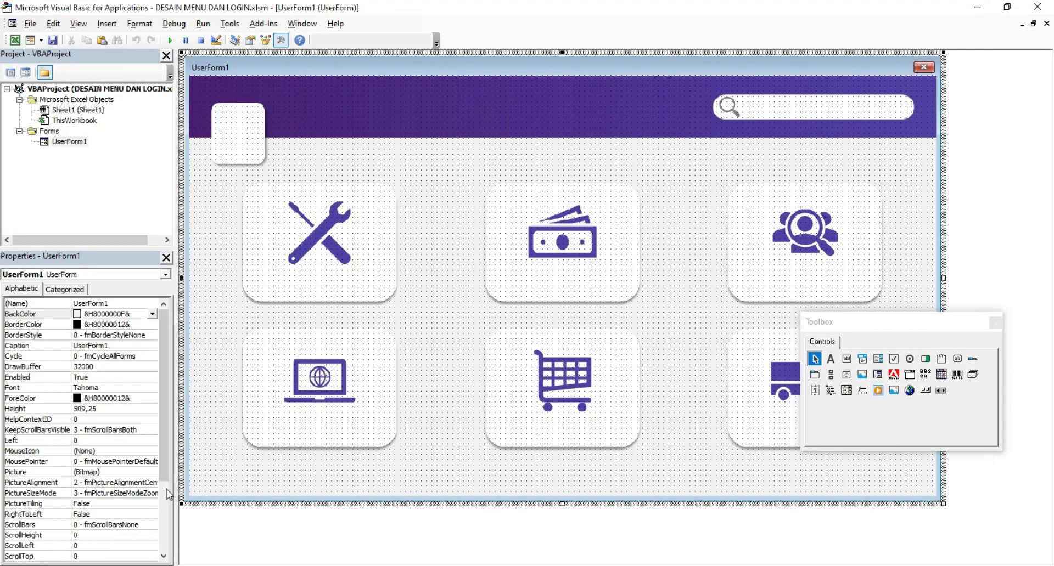
{"action": "left_click", "coordinate": [147, 495]}
{"action": "left_click", "coordinate": [152, 492]}
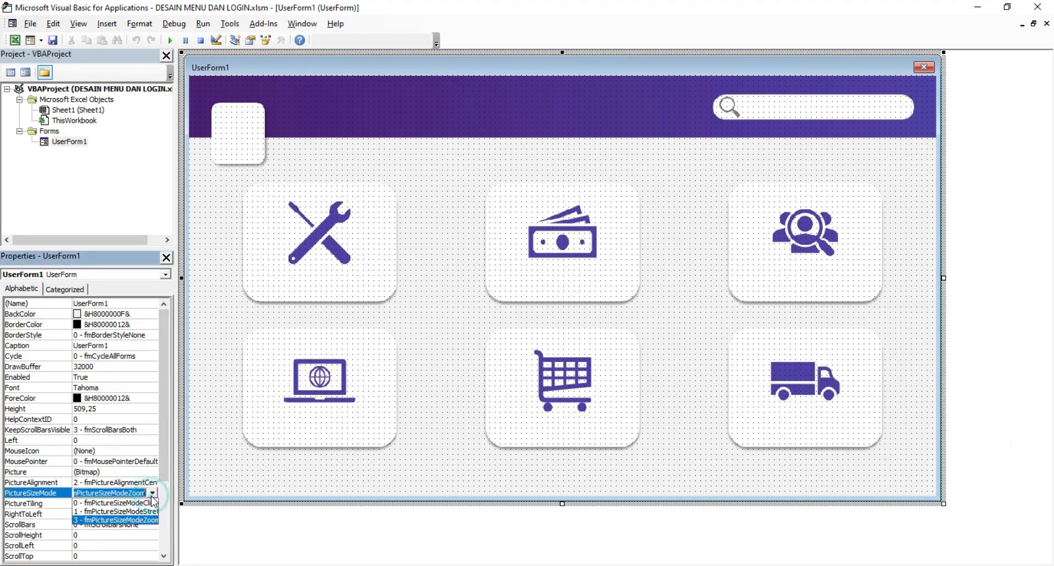
{"action": "left_click", "coordinate": [123, 503]}
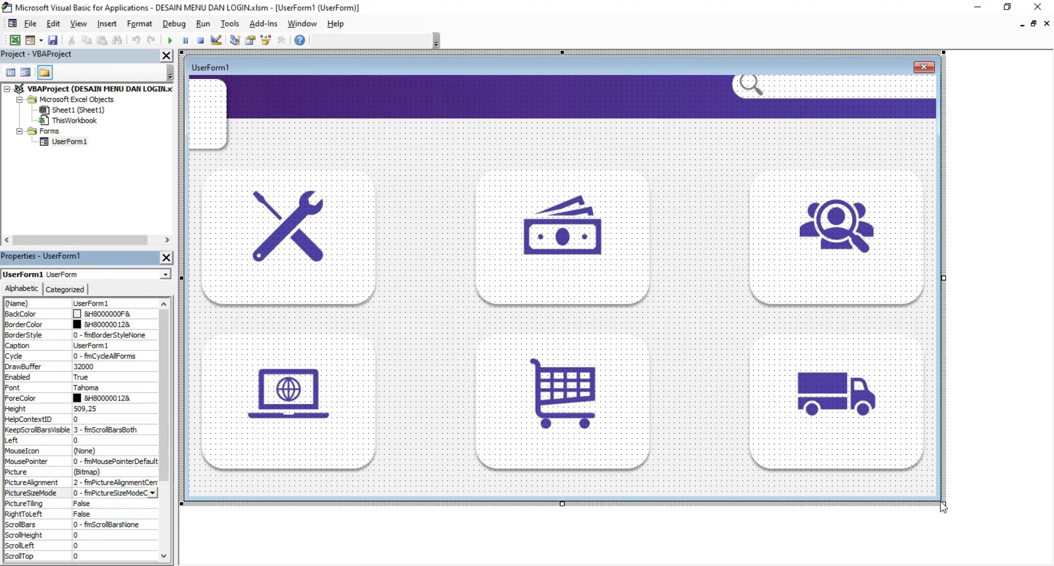
{"action": "left_click_drag", "start_coordinate": [946, 507], "coordinate": [1042, 556]}
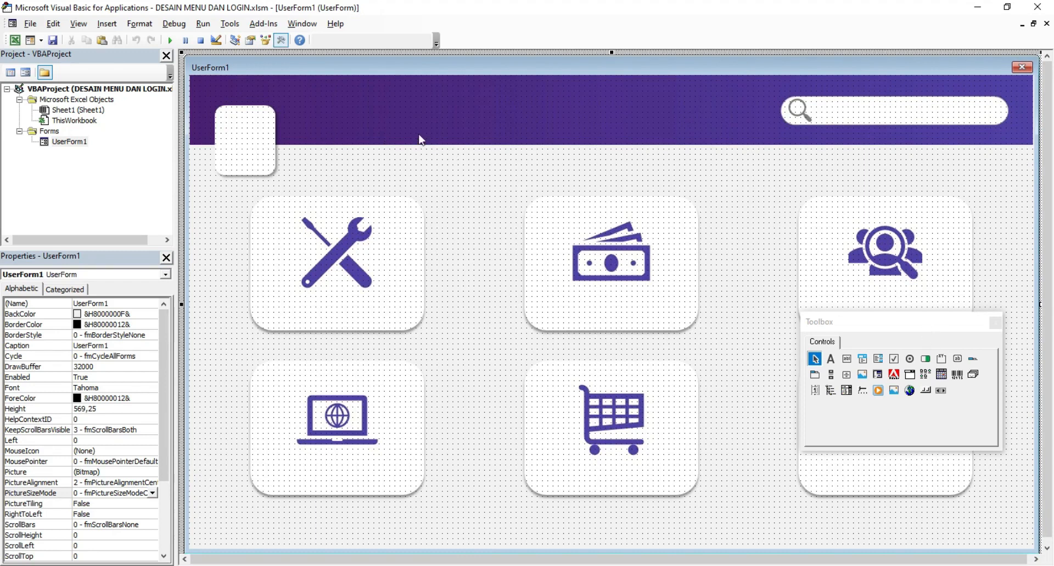
{"action": "left_click_drag", "start_coordinate": [1046, 531], "coordinate": [1031, 548]}
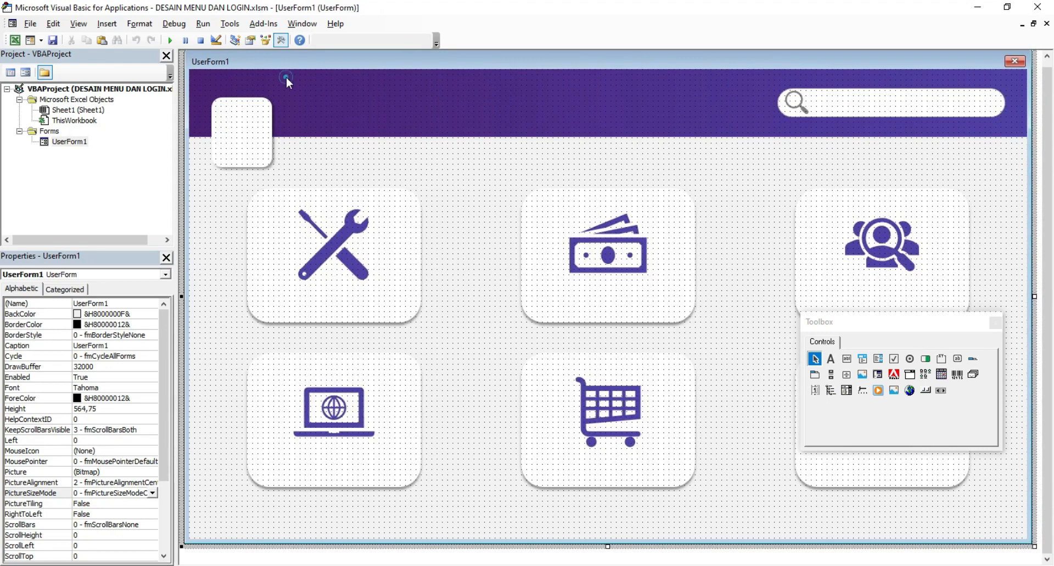
{"action": "left_click", "coordinate": [170, 40]}
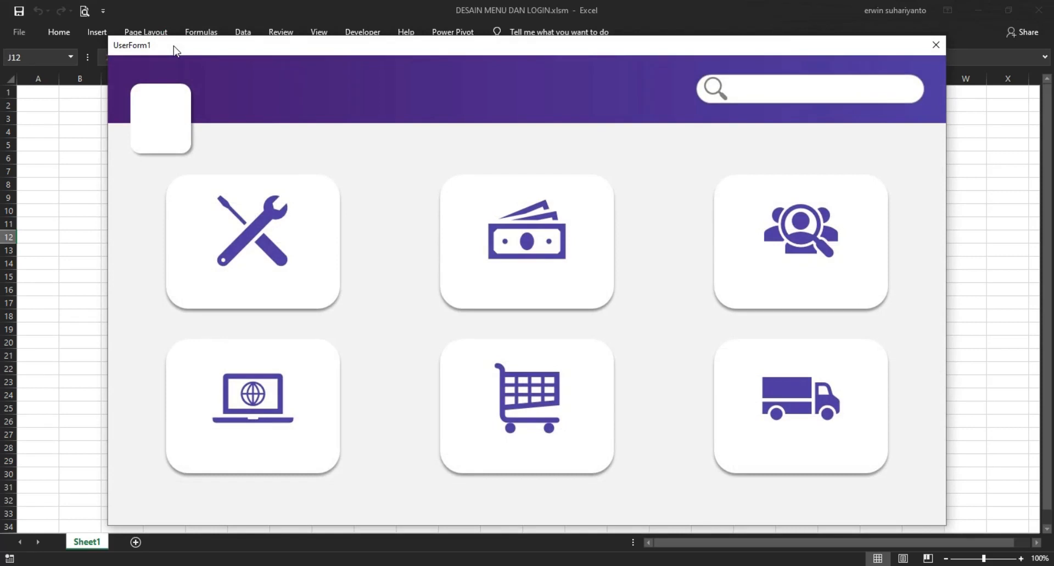
{"action": "left_click_drag", "start_coordinate": [450, 53], "coordinate": [454, 61]}
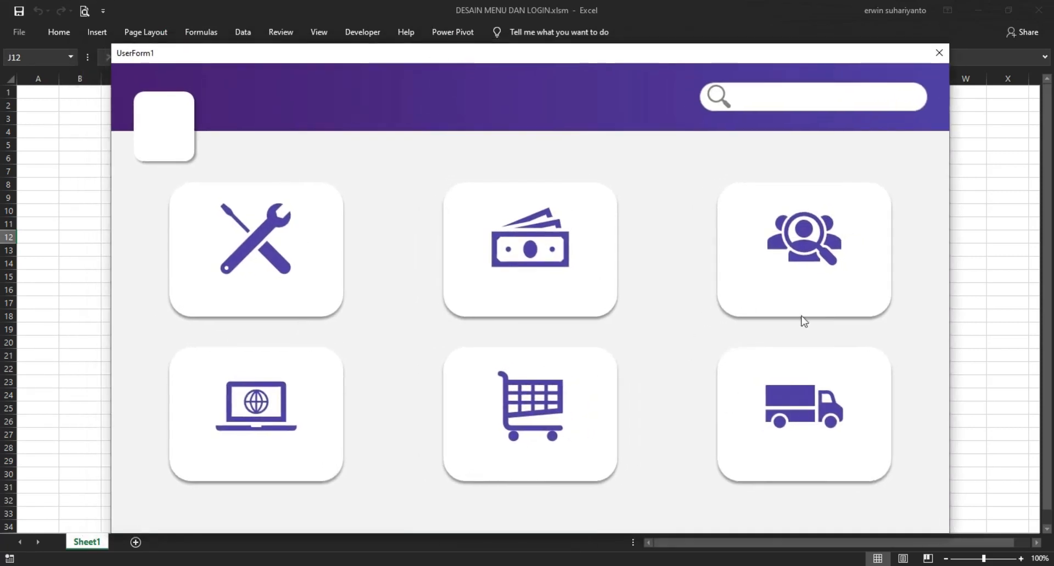
{"action": "left_click", "coordinate": [935, 53]}
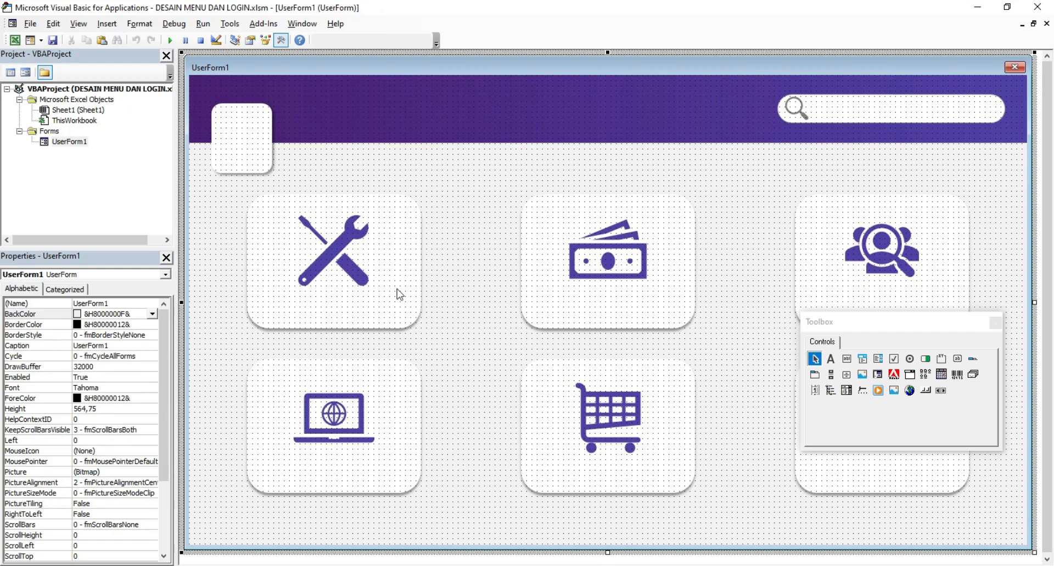
Step: Draw a new label under the tools icon on the first card
{"action": "left_click_drag", "start_coordinate": [919, 322], "coordinate": [532, 109]}
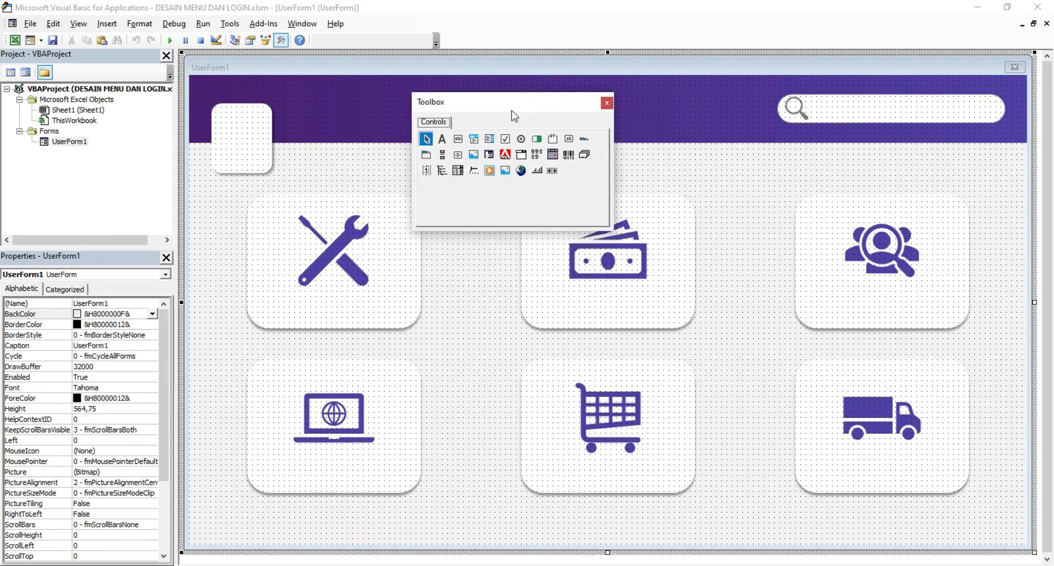
{"action": "left_click", "coordinate": [441, 141]}
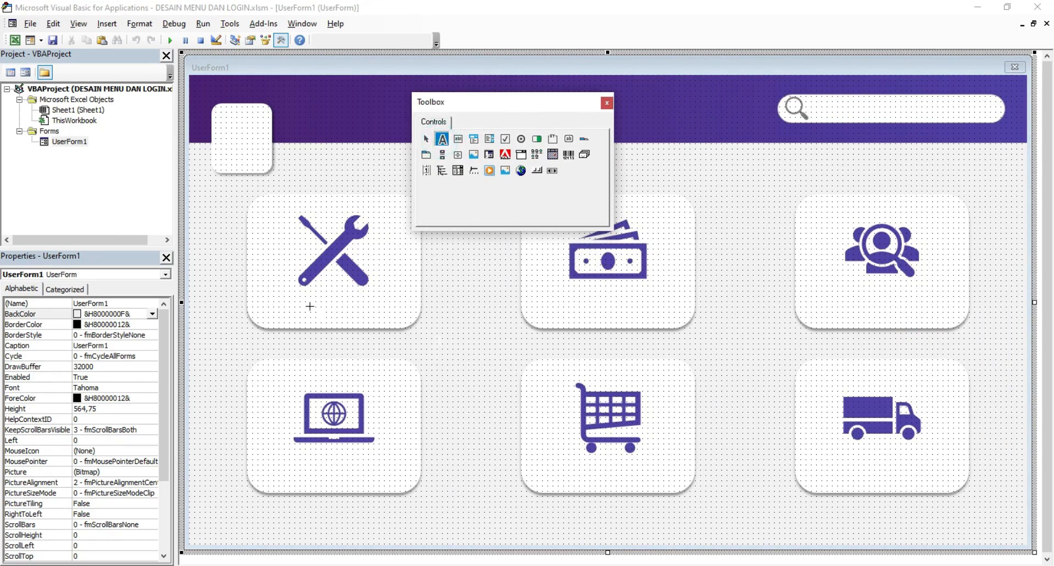
{"action": "left_click_drag", "start_coordinate": [296, 302], "coordinate": [357, 316]}
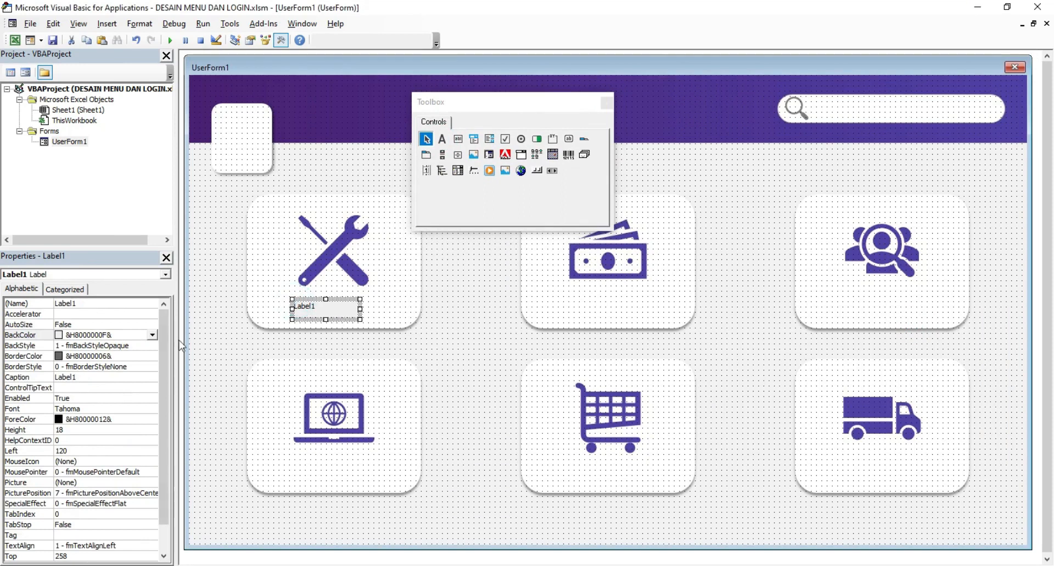
{"action": "left_click", "coordinate": [235, 345]}
{"action": "left_click", "coordinate": [305, 307]}
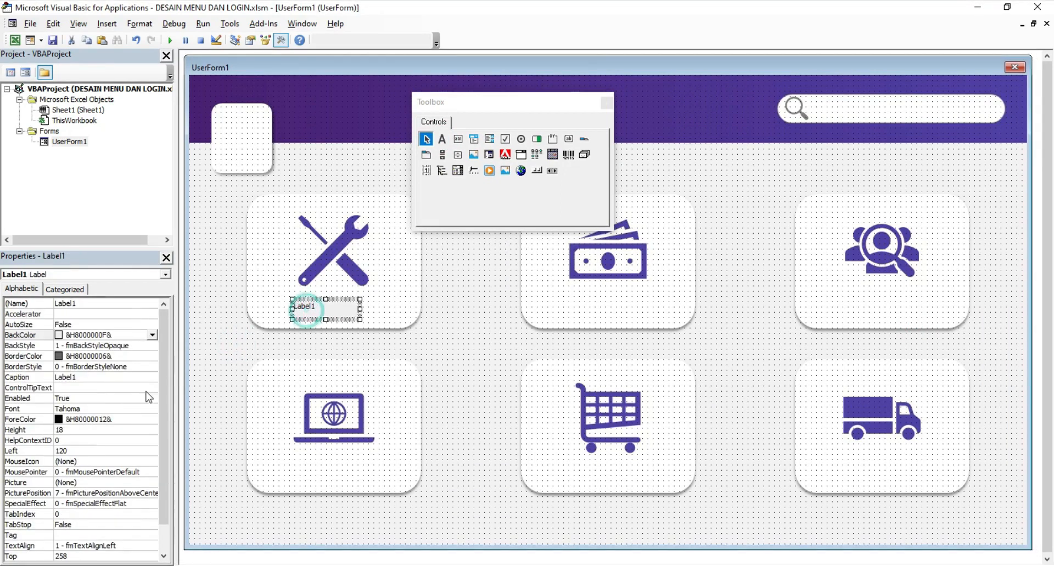
Step: Set the label's font to Roboto Condensed Bold, size 11
{"action": "left_click", "coordinate": [112, 408]}
{"action": "left_click", "coordinate": [152, 410]}
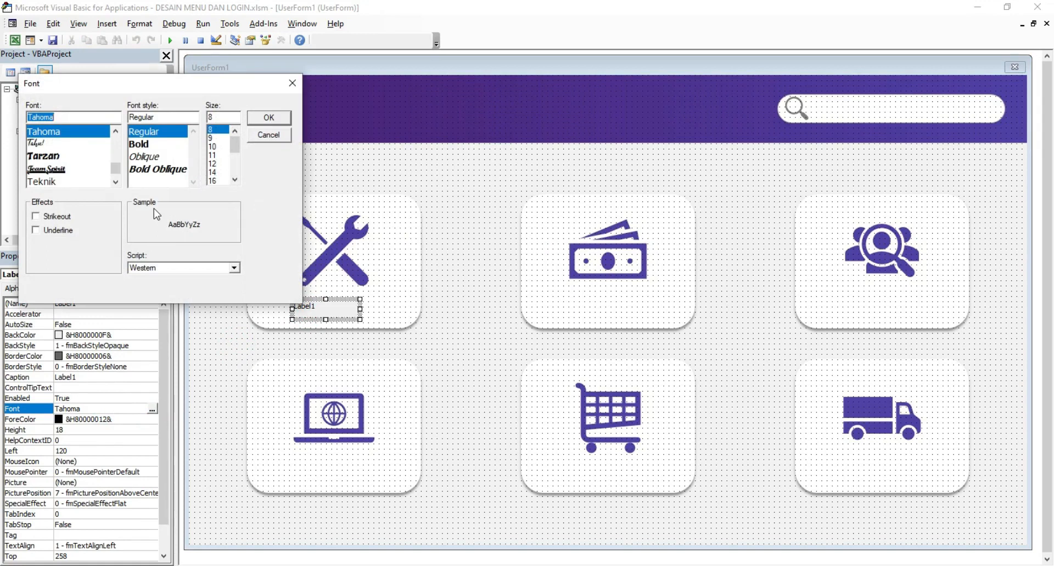
{"action": "type", "text": "Roboto"}
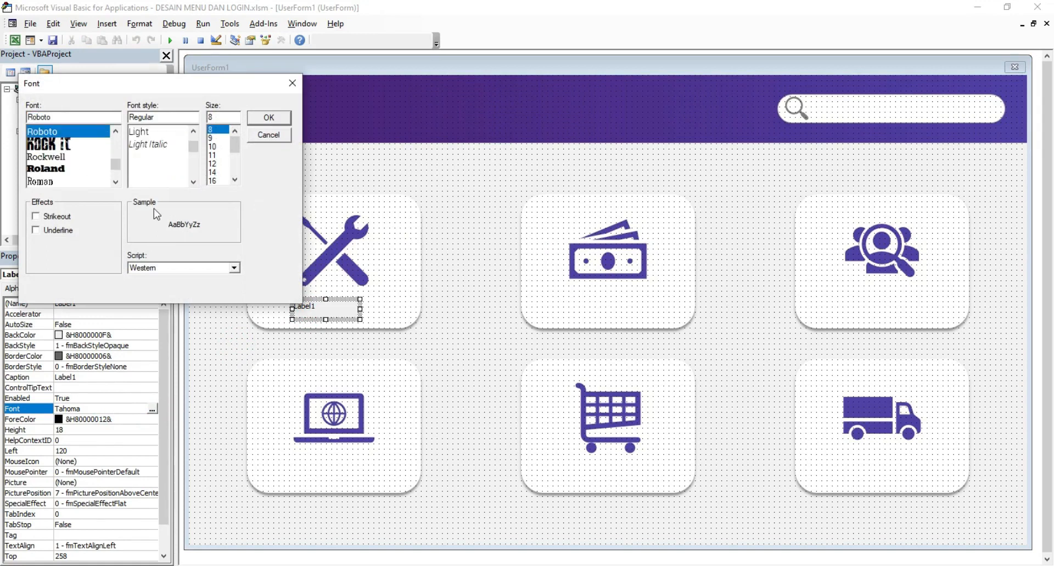
{"action": "left_click", "coordinate": [193, 182]}
{"action": "left_click", "coordinate": [193, 182]}
{"action": "left_click", "coordinate": [157, 181]}
{"action": "left_click", "coordinate": [213, 146]}
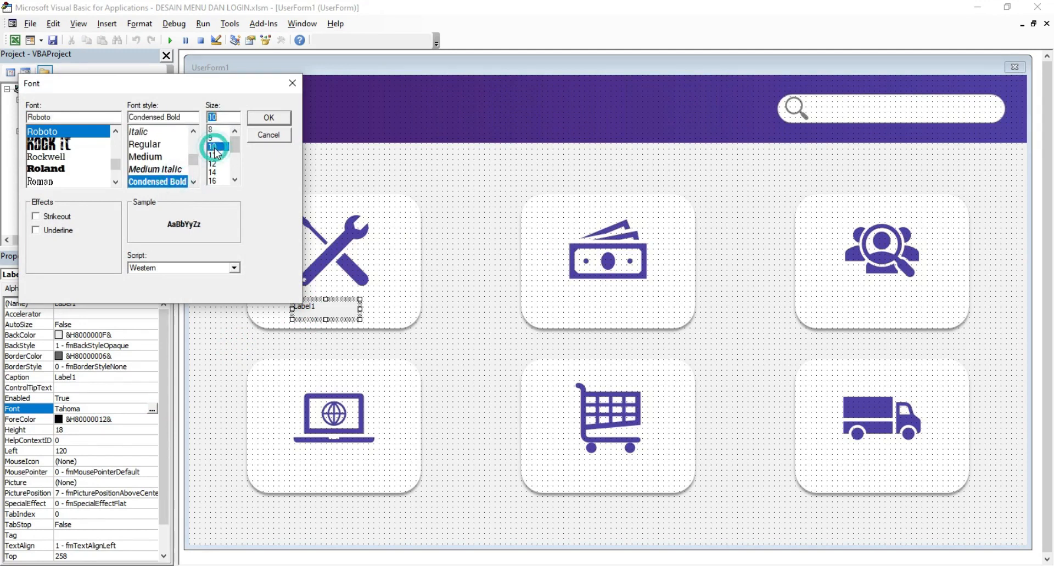
{"action": "left_click", "coordinate": [218, 155]}
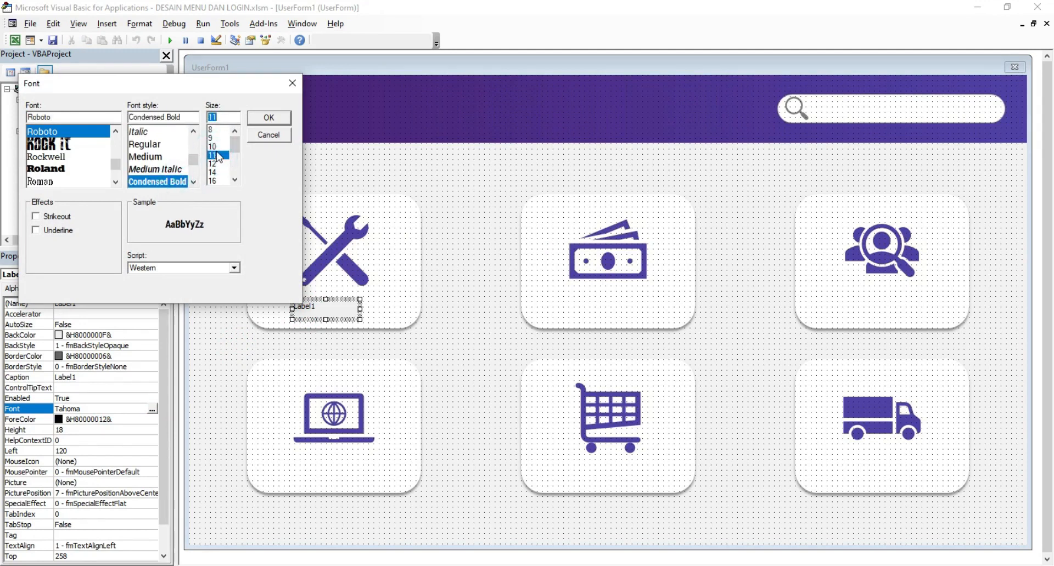
{"action": "left_click", "coordinate": [268, 117]}
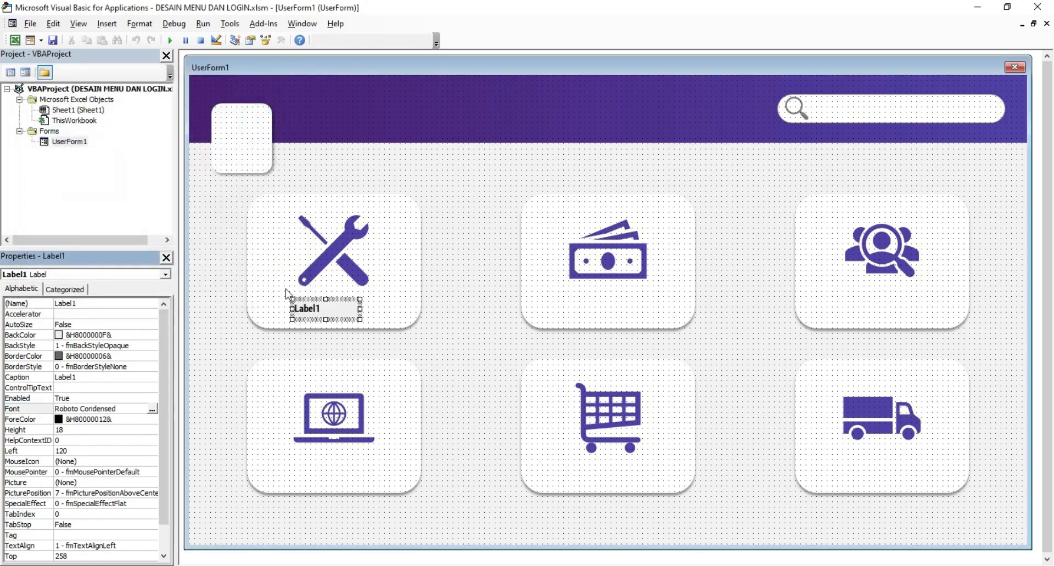
{"action": "left_click", "coordinate": [86, 377]}
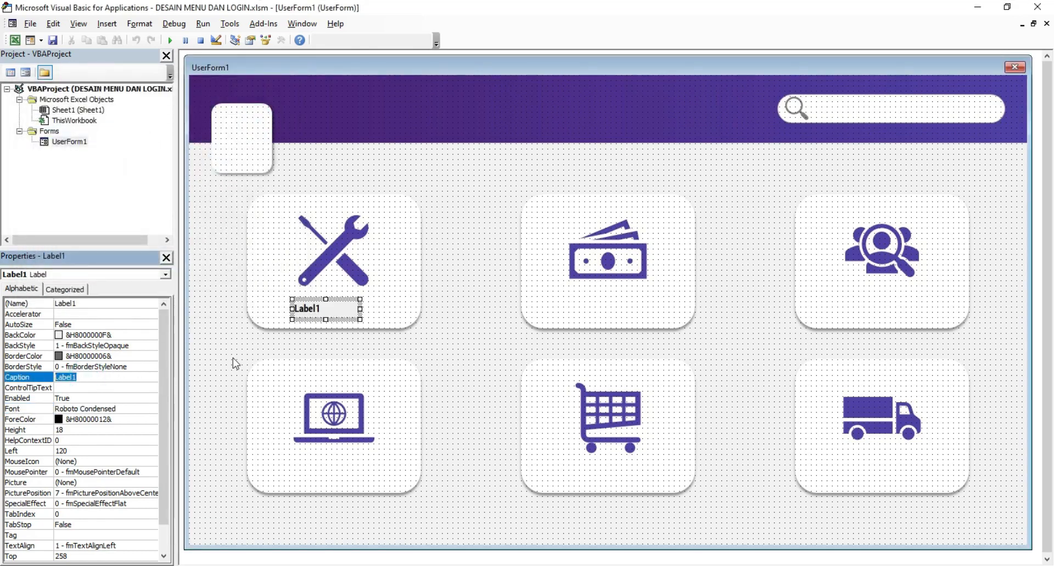
Step: Caption the label 'Setting' and centre its text
{"action": "type", "text": "Se"}
{"action": "key", "text": "Return"}
{"action": "left_click_drag", "start_coordinate": [161, 468], "coordinate": [169, 542]}
{"action": "left_click", "coordinate": [153, 515]}
{"action": "left_click", "coordinate": [152, 514]}
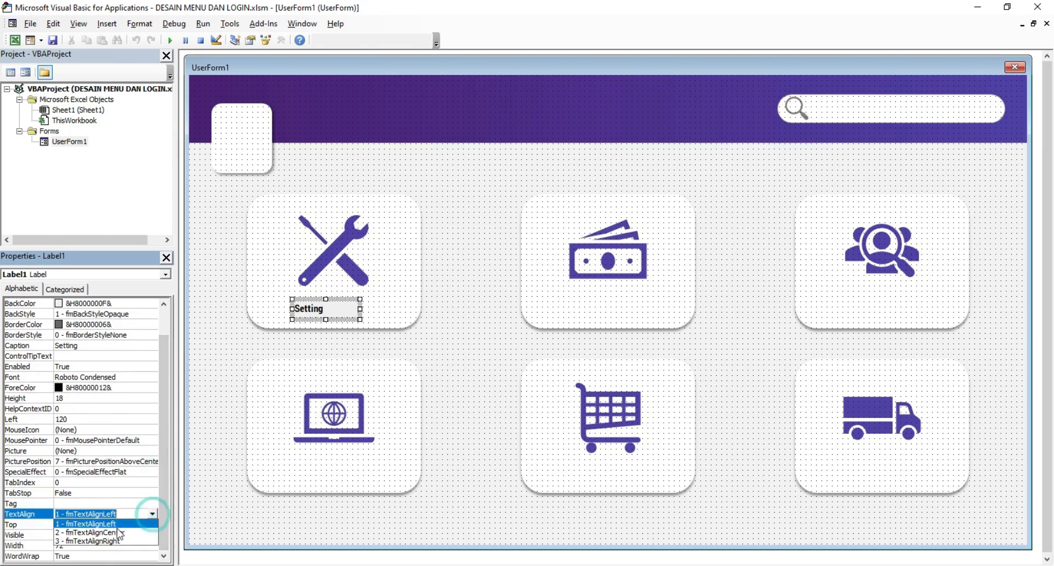
{"action": "left_click", "coordinate": [115, 531]}
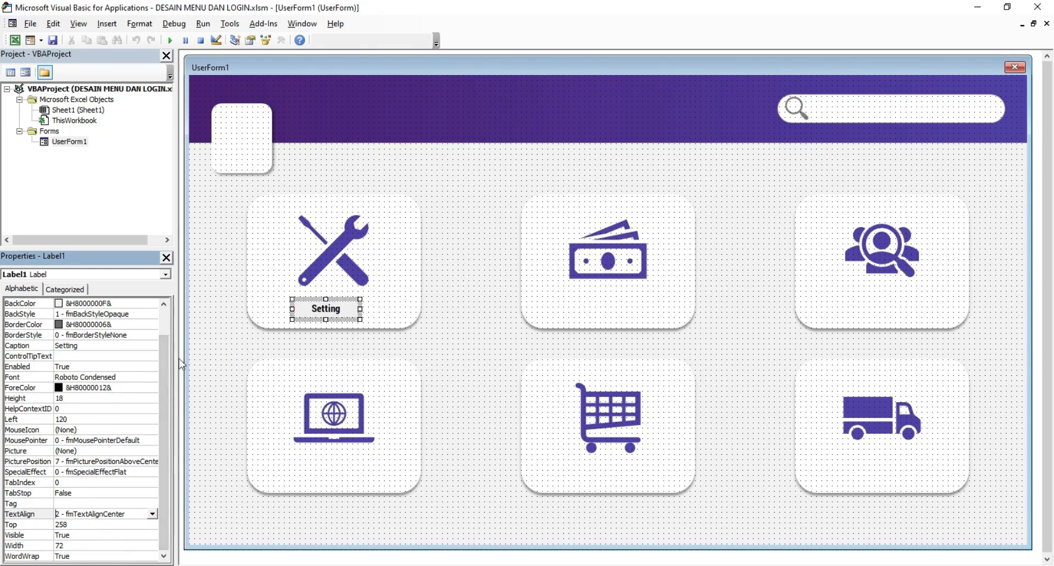
Step: Give the Setting label a transparent background and dark grey text
{"action": "left_click_drag", "start_coordinate": [165, 375], "coordinate": [166, 352]}
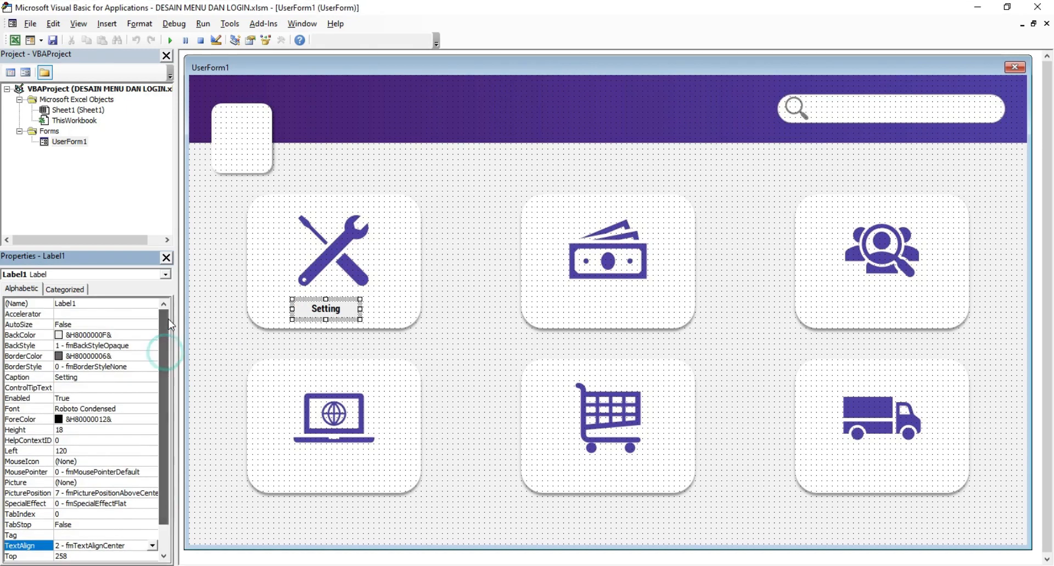
{"action": "left_click", "coordinate": [140, 347]}
{"action": "left_click", "coordinate": [152, 345]}
{"action": "left_click", "coordinate": [140, 356]}
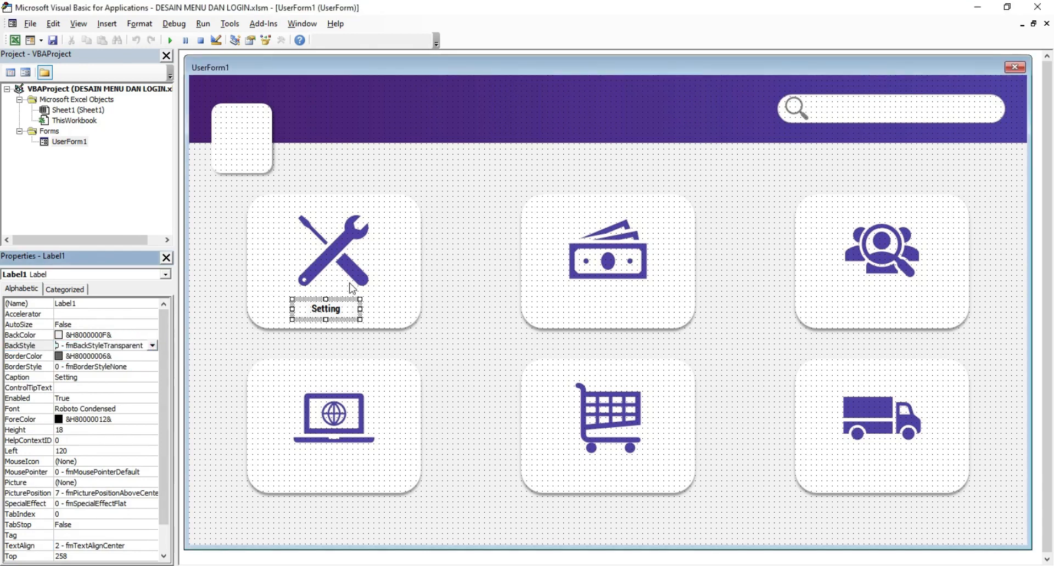
{"action": "left_click", "coordinate": [137, 420]}
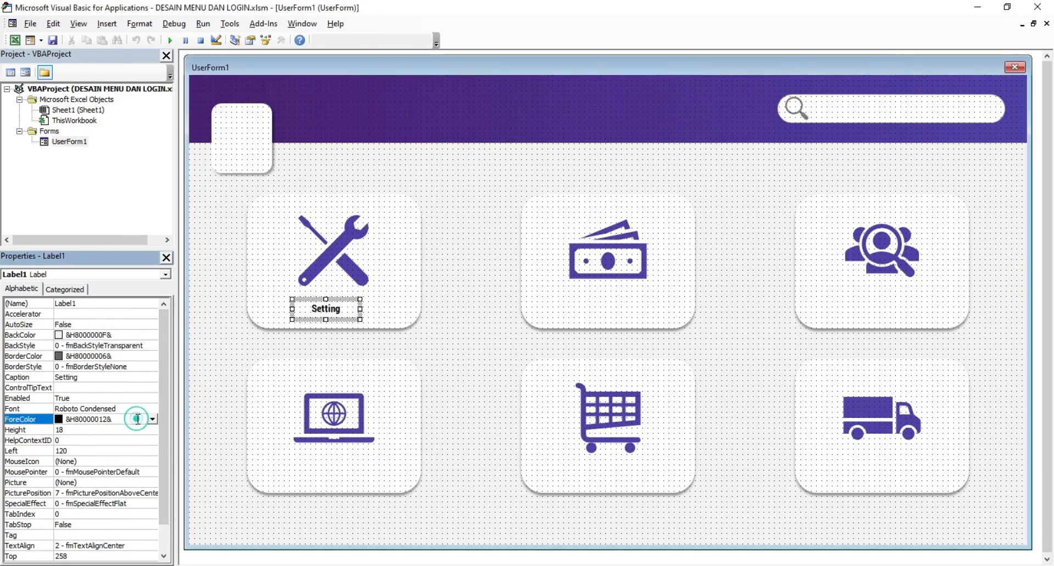
{"action": "left_click", "coordinate": [151, 419]}
{"action": "left_click", "coordinate": [74, 433]}
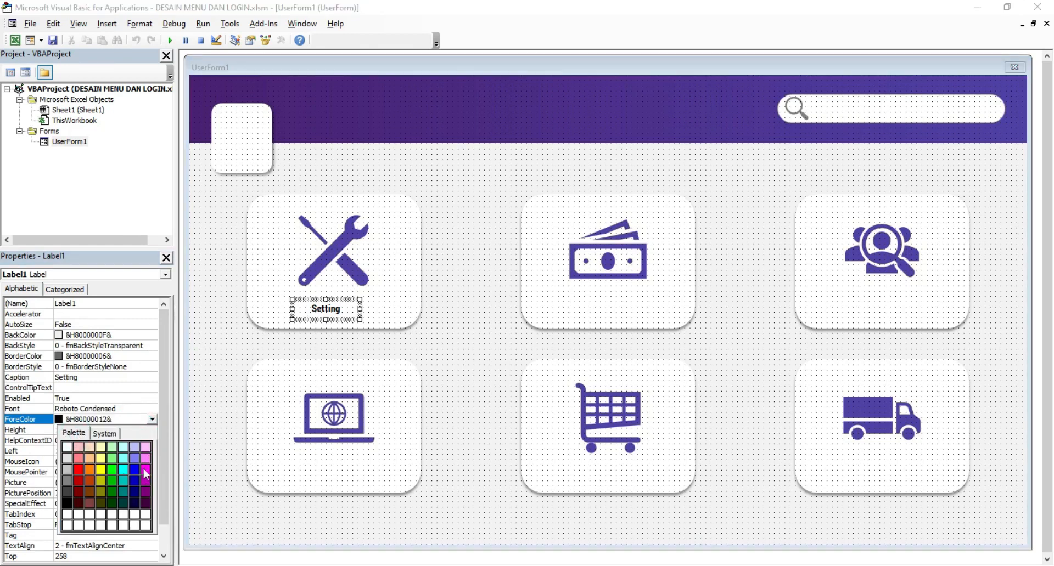
{"action": "left_click", "coordinate": [68, 502]}
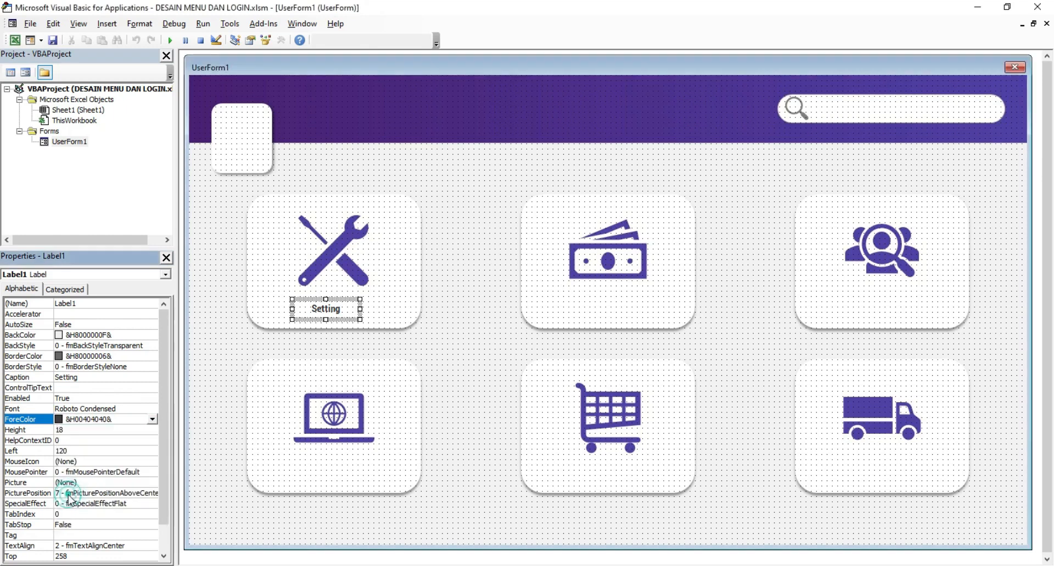
{"action": "left_click", "coordinate": [448, 322]}
{"action": "left_click", "coordinate": [330, 313]}
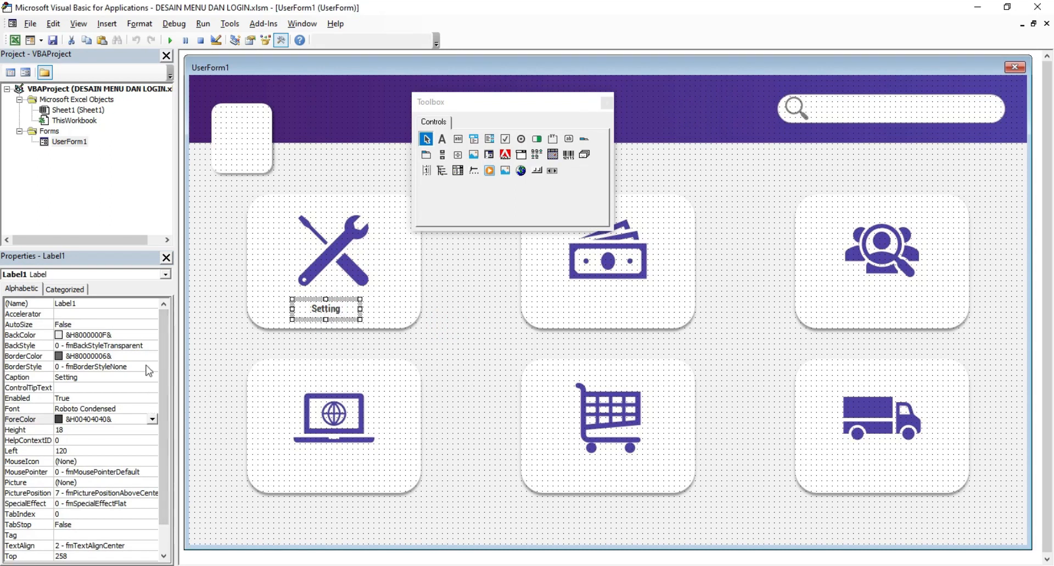
Step: Enlarge the Setting label's font to size 14, then preview and close the form
{"action": "left_click", "coordinate": [143, 408]}
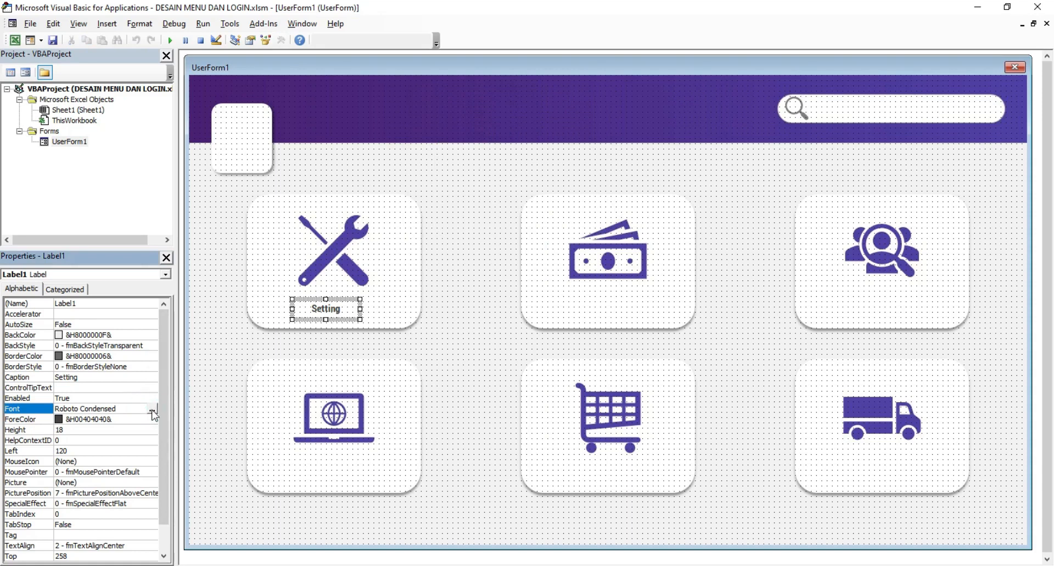
{"action": "left_click", "coordinate": [152, 408]}
{"action": "left_click", "coordinate": [217, 156]}
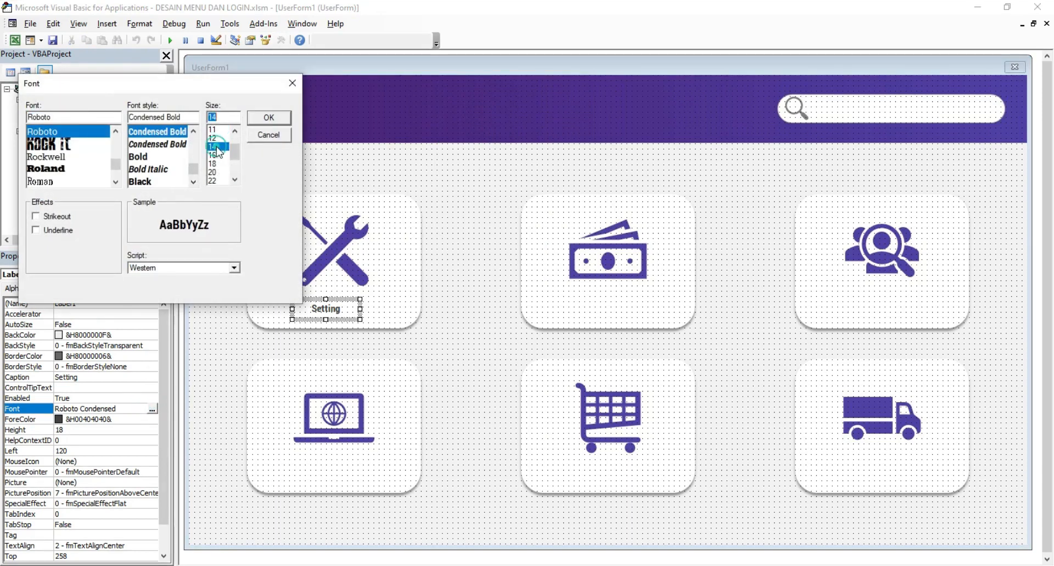
{"action": "left_click", "coordinate": [267, 118]}
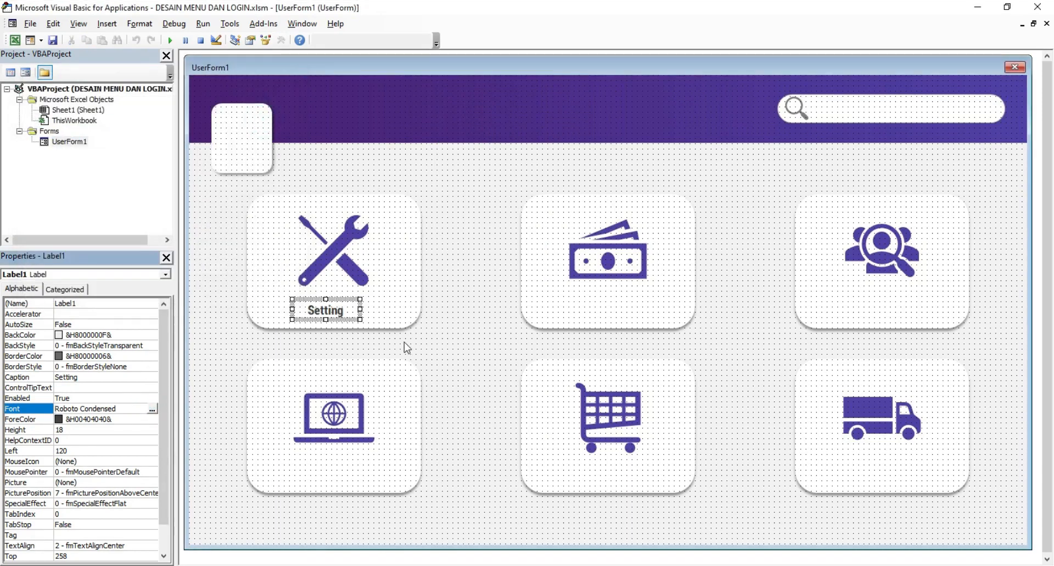
{"action": "left_click", "coordinate": [442, 326]}
{"action": "left_click", "coordinate": [340, 316]}
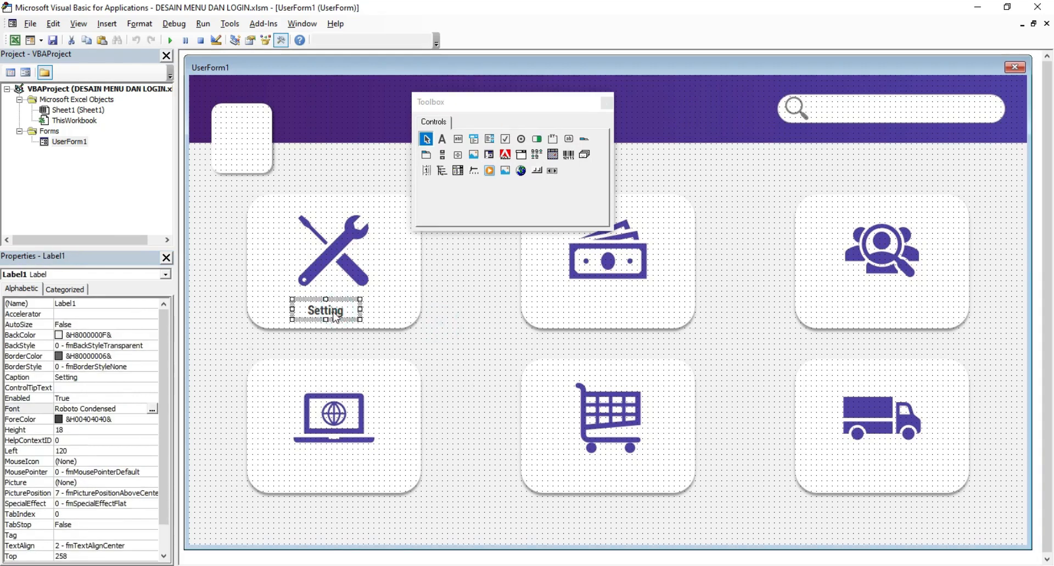
{"action": "left_click", "coordinate": [430, 348]}
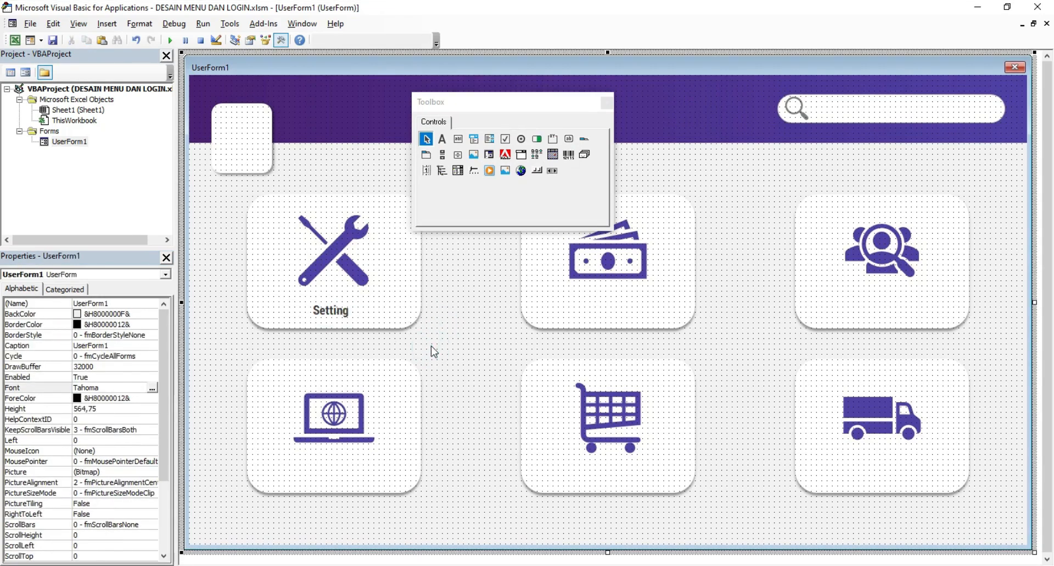
{"action": "left_click", "coordinate": [169, 40]}
{"action": "left_click", "coordinate": [936, 45]}
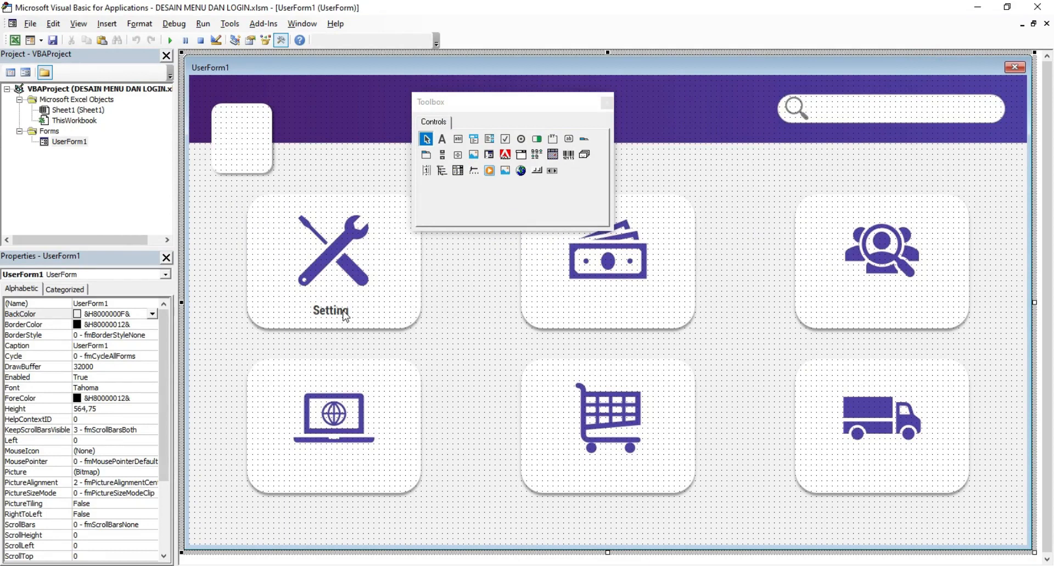
Step: Copy the Setting label onto the money card and caption it 'Profit'
{"action": "right_click", "coordinate": [344, 313]}
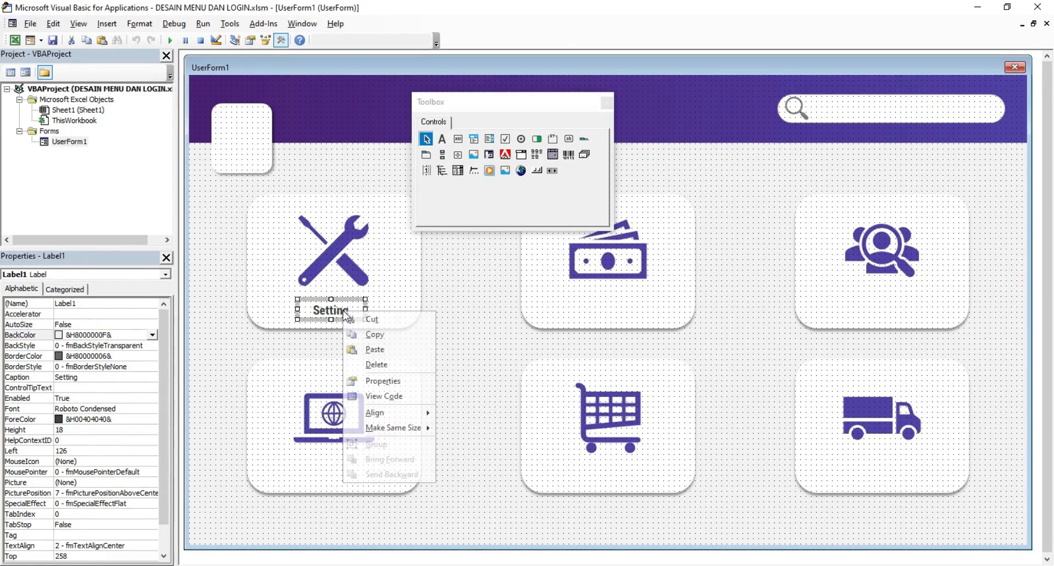
{"action": "left_click", "coordinate": [373, 333]}
{"action": "right_click", "coordinate": [459, 289]}
{"action": "left_click", "coordinate": [489, 311]}
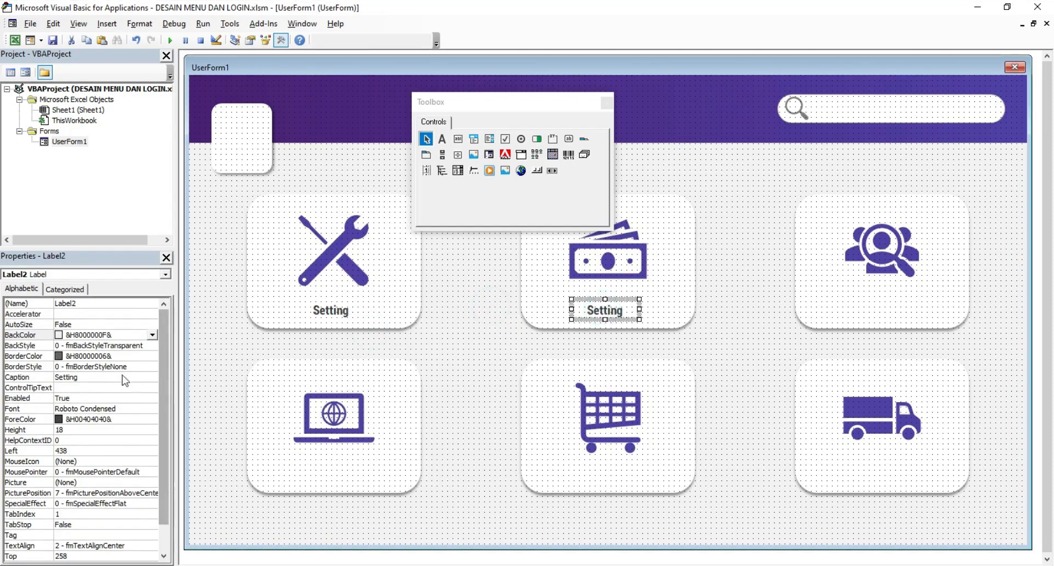
{"action": "left_click", "coordinate": [10, 377]}
{"action": "type", "text": "Profit"}
{"action": "key", "text": "Return"}
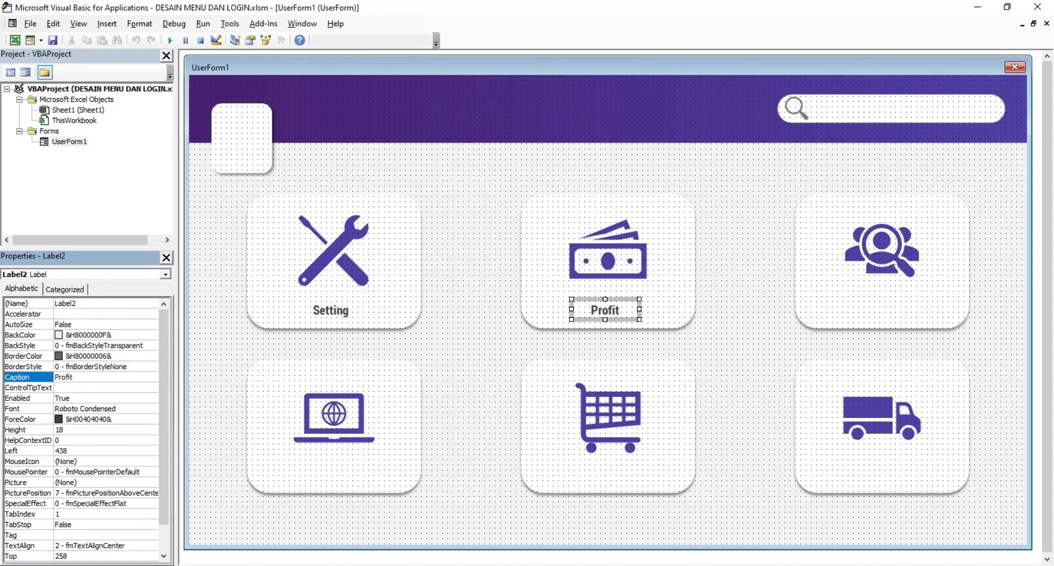
Step: Paste a copy of the Profit label onto the people card and caption it 'Customer'
{"action": "right_click", "coordinate": [604, 311]}
{"action": "left_click", "coordinate": [645, 333]}
{"action": "right_click", "coordinate": [723, 310]}
{"action": "left_click", "coordinate": [740, 328]}
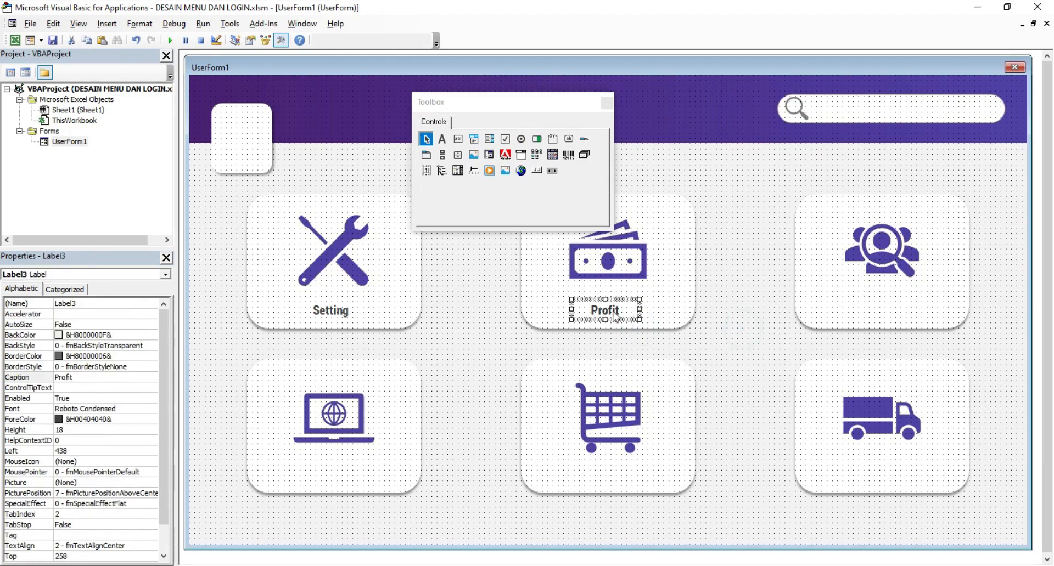
{"action": "left_click_drag", "start_coordinate": [613, 322], "coordinate": [898, 325]}
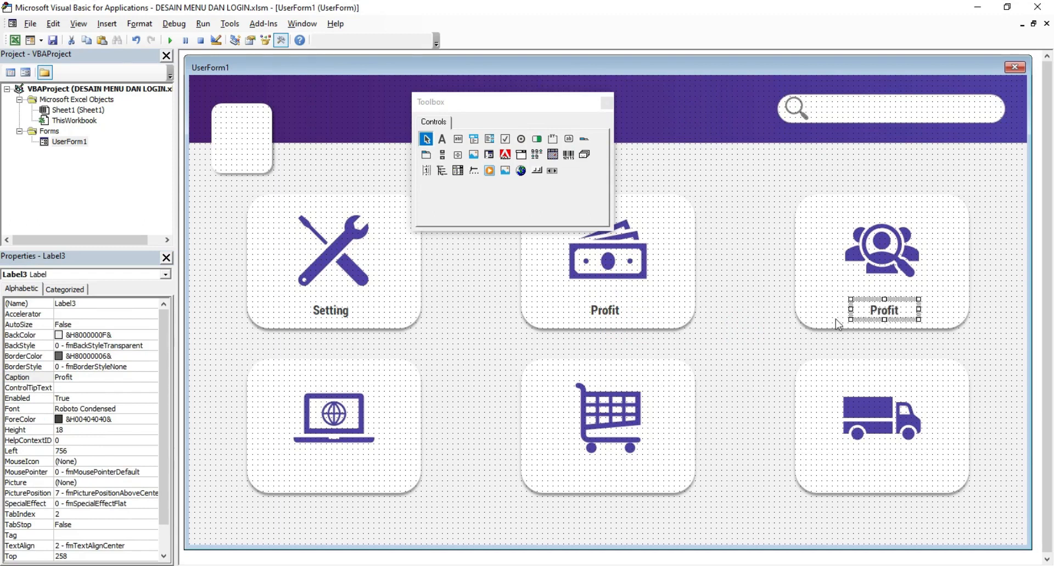
{"action": "left_click", "coordinate": [882, 316]}
{"action": "left_click", "coordinate": [85, 378]}
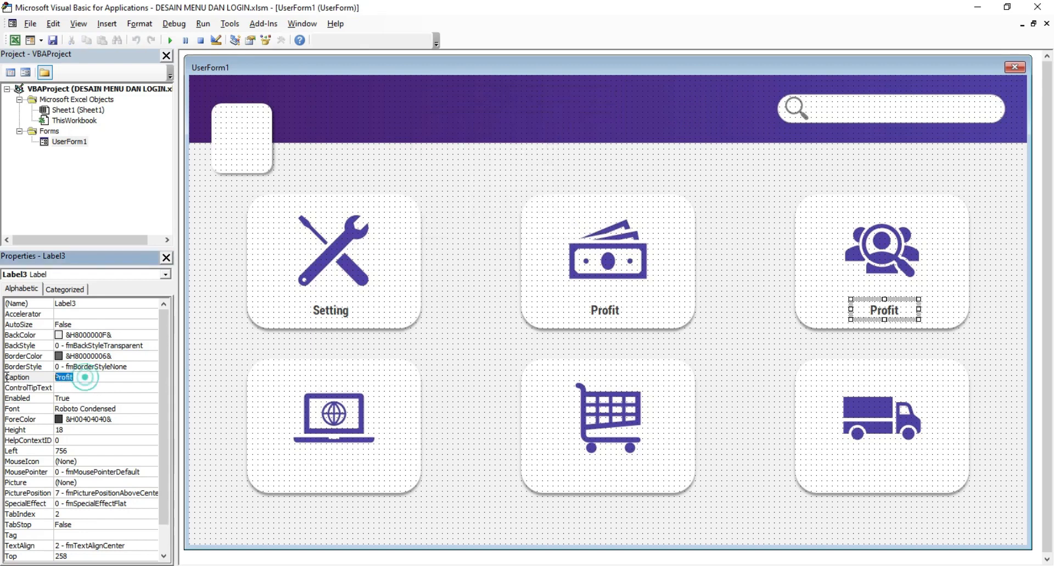
{"action": "type", "text": "Customer"}
{"action": "key", "text": "Return"}
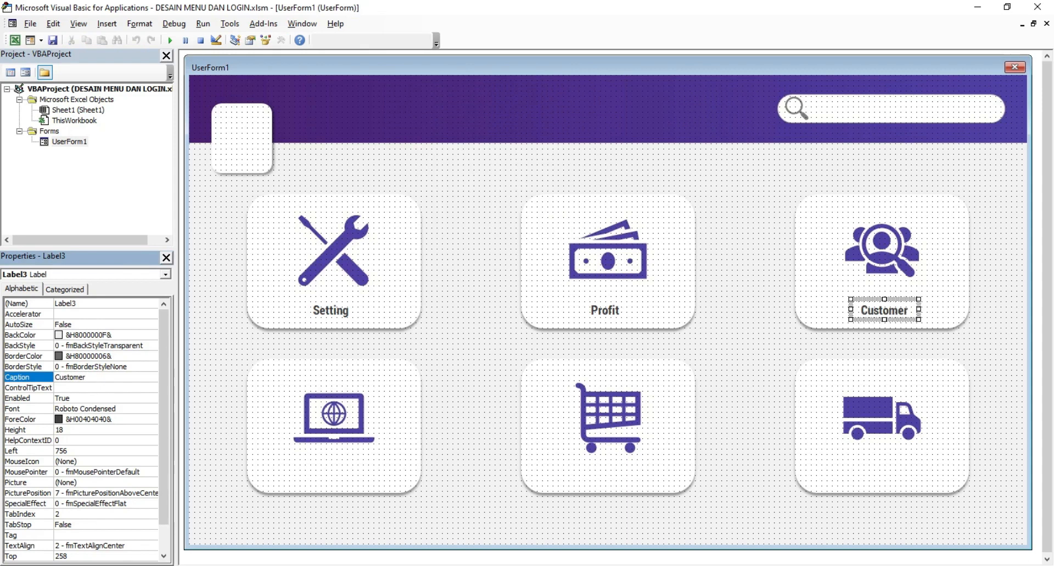
{"action": "left_click", "coordinate": [734, 351]}
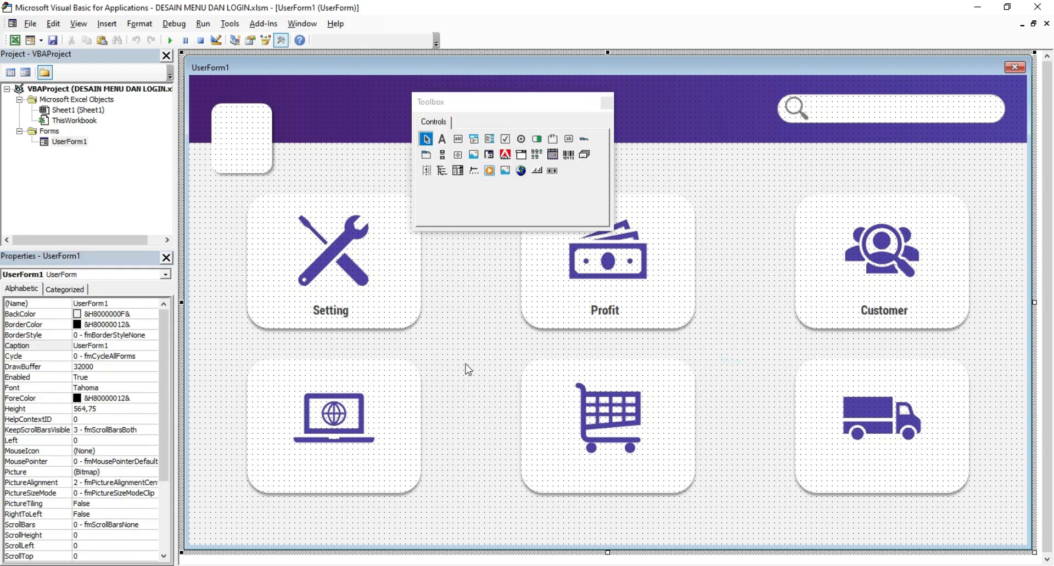
{"action": "left_click", "coordinate": [615, 301]}
Step: Place a label copy under the laptop icon captioned 'Website'
{"action": "left_click_drag", "start_coordinate": [615, 301], "coordinate": [349, 475]}
{"action": "left_click", "coordinate": [456, 500]}
{"action": "left_click", "coordinate": [342, 474]}
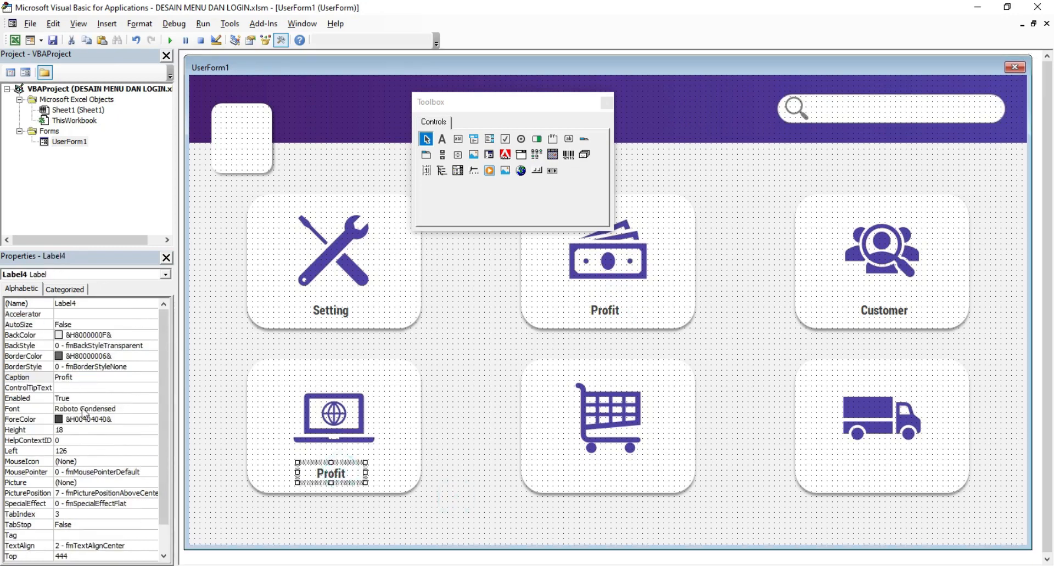
{"action": "left_click", "coordinate": [22, 378]}
{"action": "type", "text": "We"}
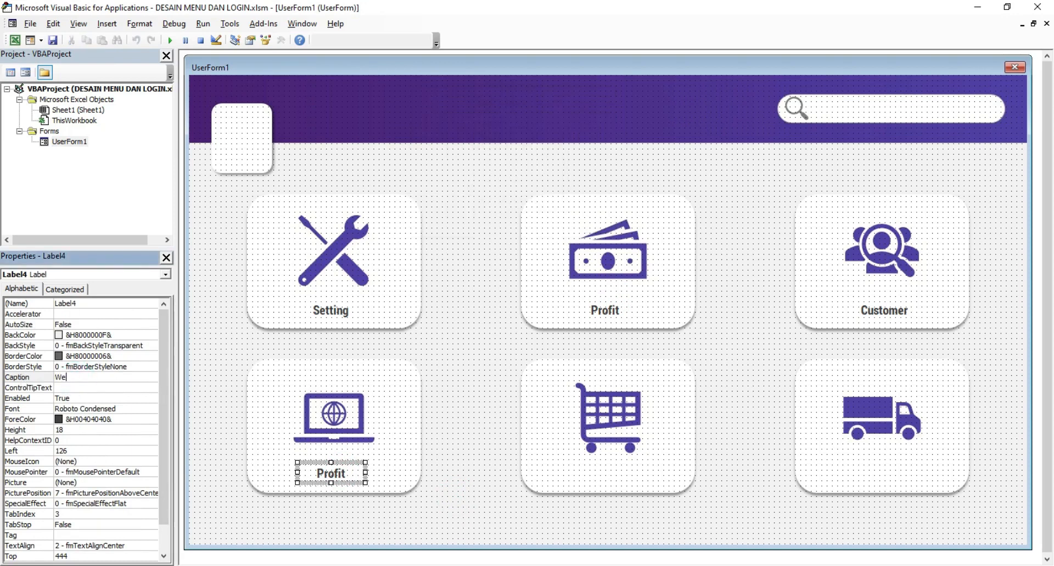
{"action": "type", "text": "bsite"}
{"action": "key", "text": "Return"}
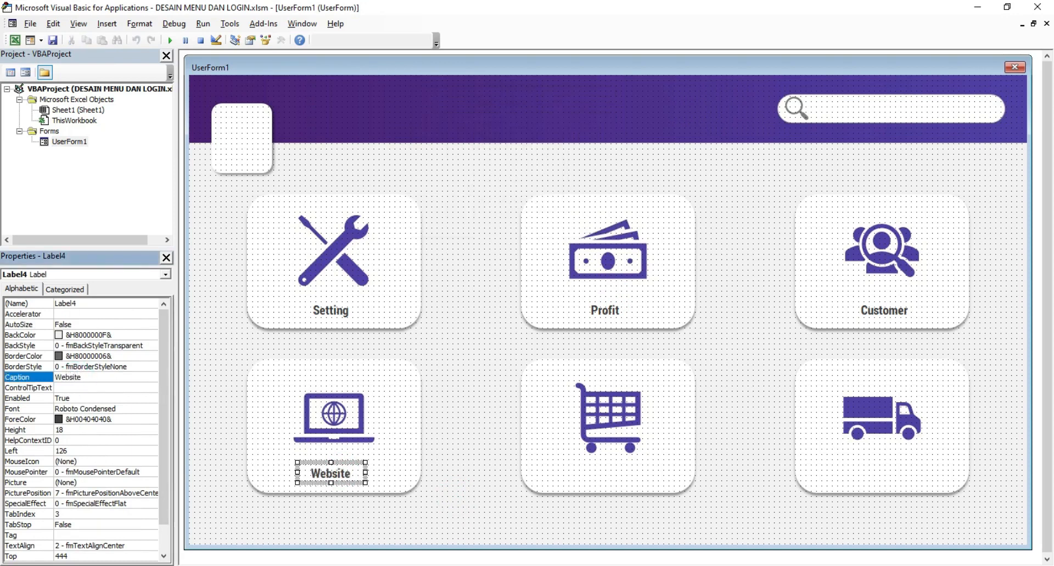
{"action": "left_click", "coordinate": [332, 259]}
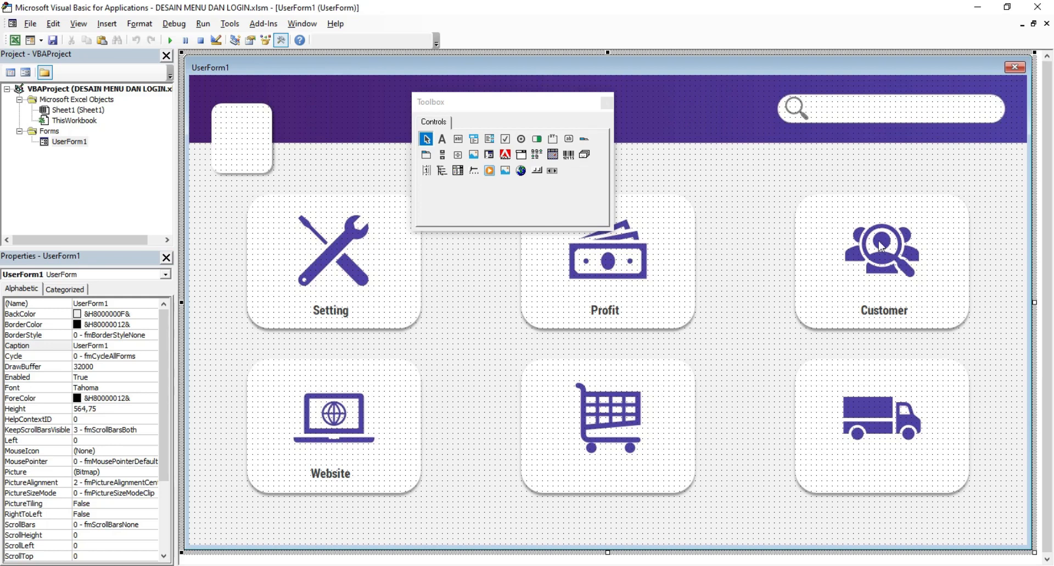
{"action": "left_click", "coordinate": [707, 353]}
Step: Duplicate the Website label under the shopping cart icon and caption it 'Shop'
{"action": "left_click", "coordinate": [344, 480]}
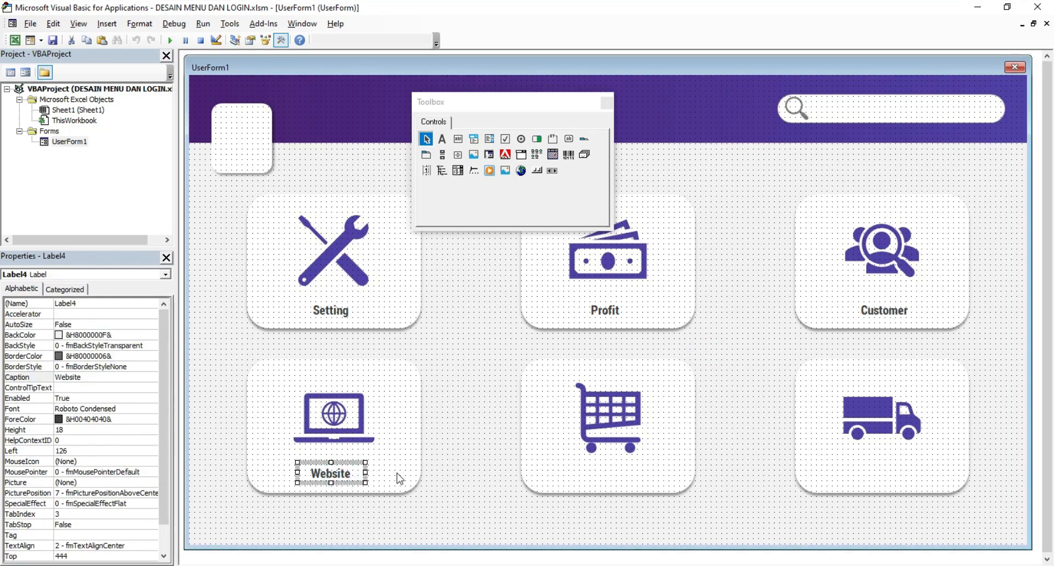
{"action": "key", "text": "ctrl+v"}
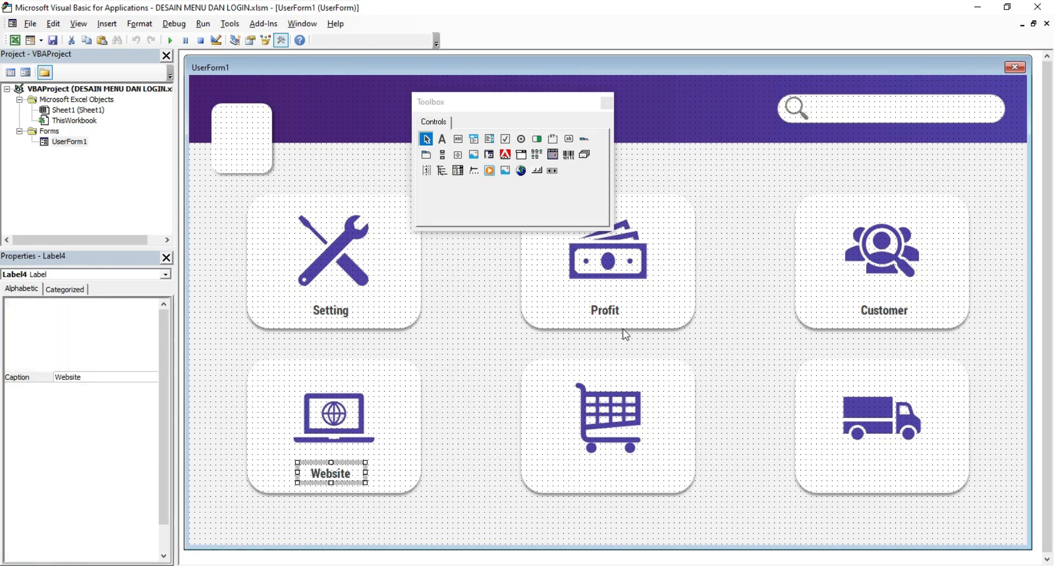
{"action": "left_click_drag", "start_coordinate": [628, 306], "coordinate": [633, 469]}
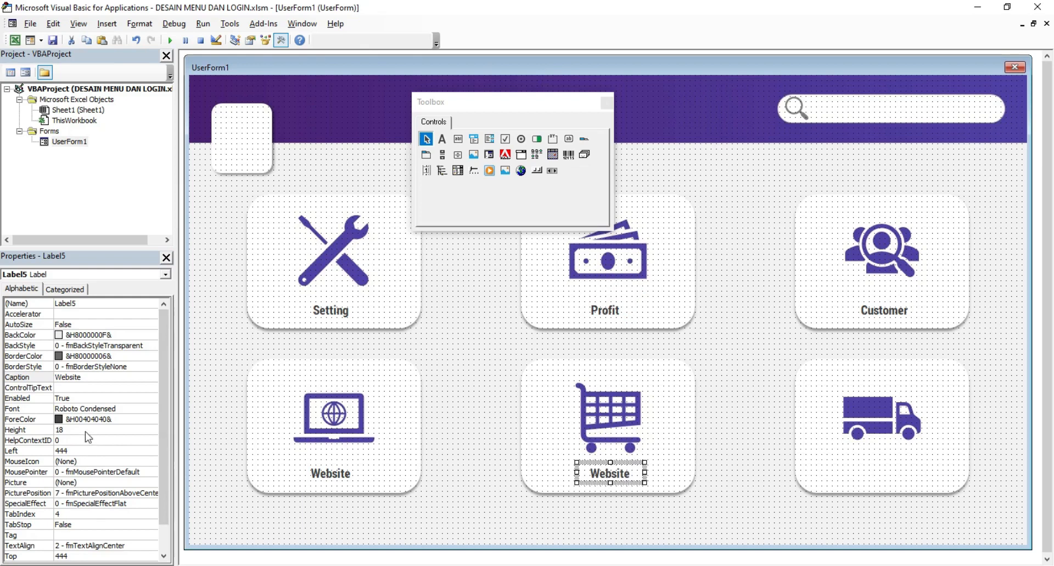
{"action": "left_click", "coordinate": [13, 378]}
{"action": "type", "text": "Shop"}
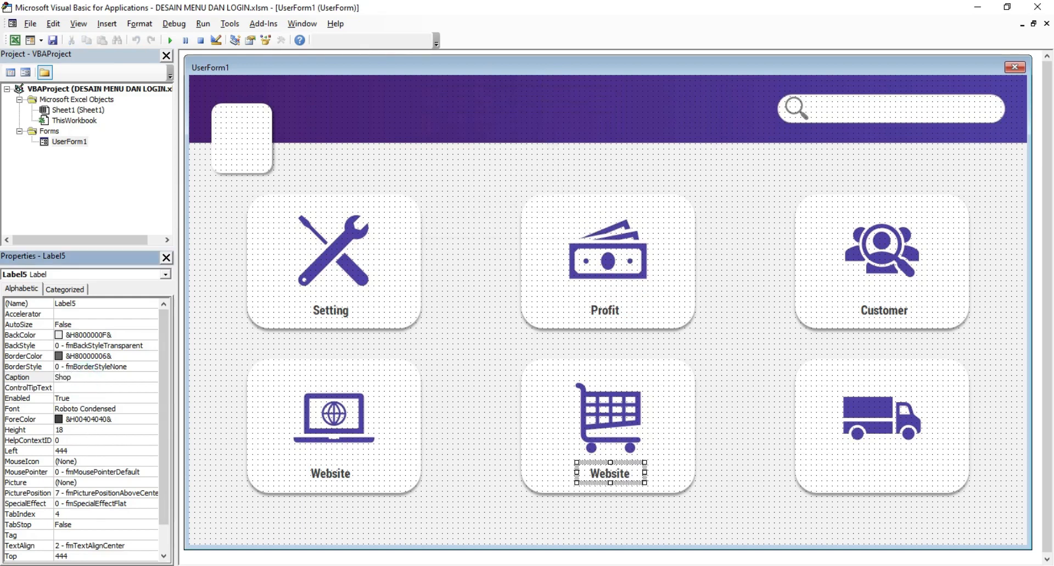
{"action": "key", "text": "Return"}
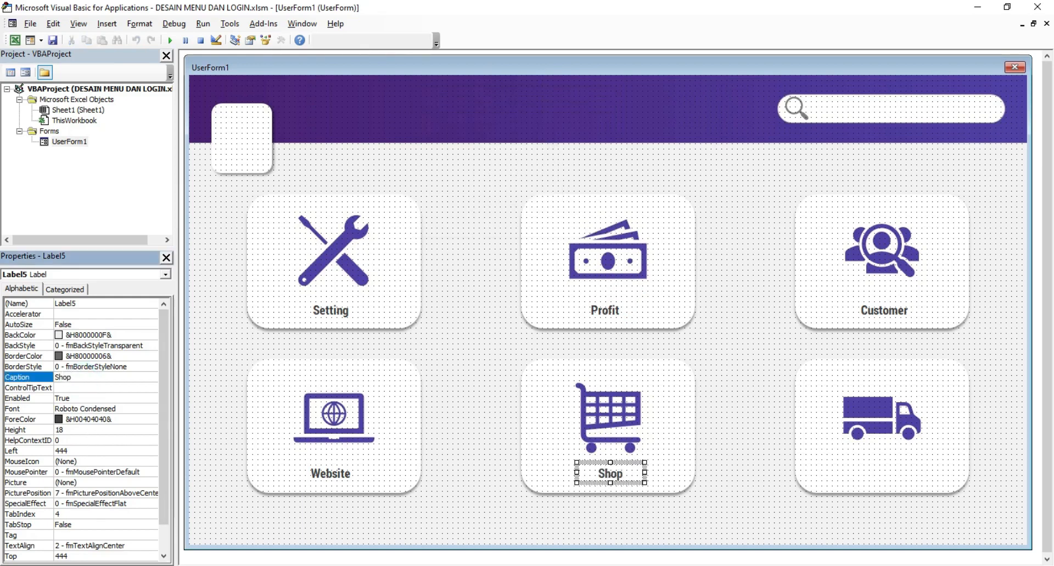
{"action": "left_click", "coordinate": [752, 435]}
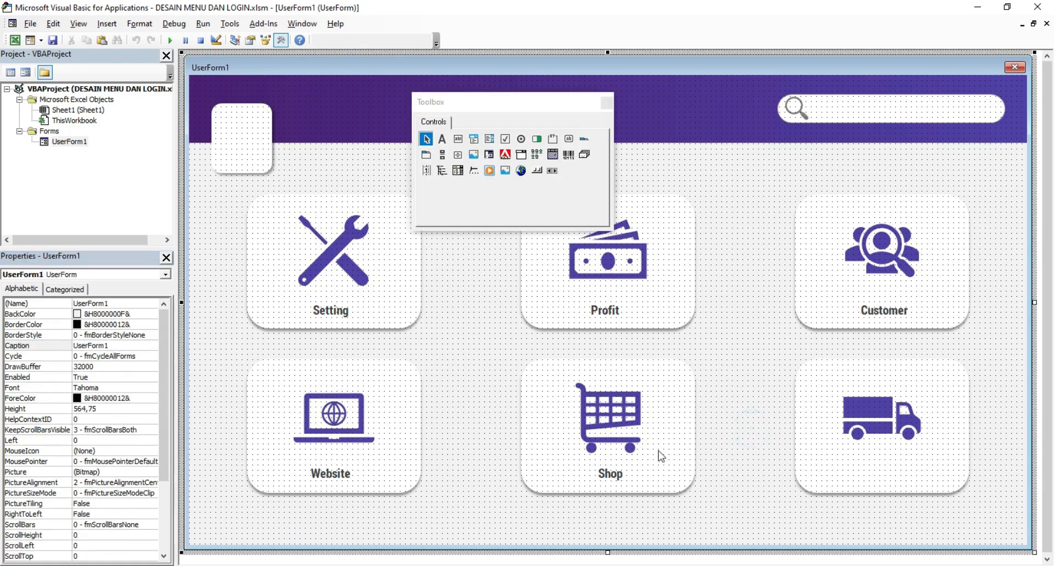
Step: Copy the Shop label under the truck icon and caption it 'Delivery'
{"action": "left_click", "coordinate": [617, 480]}
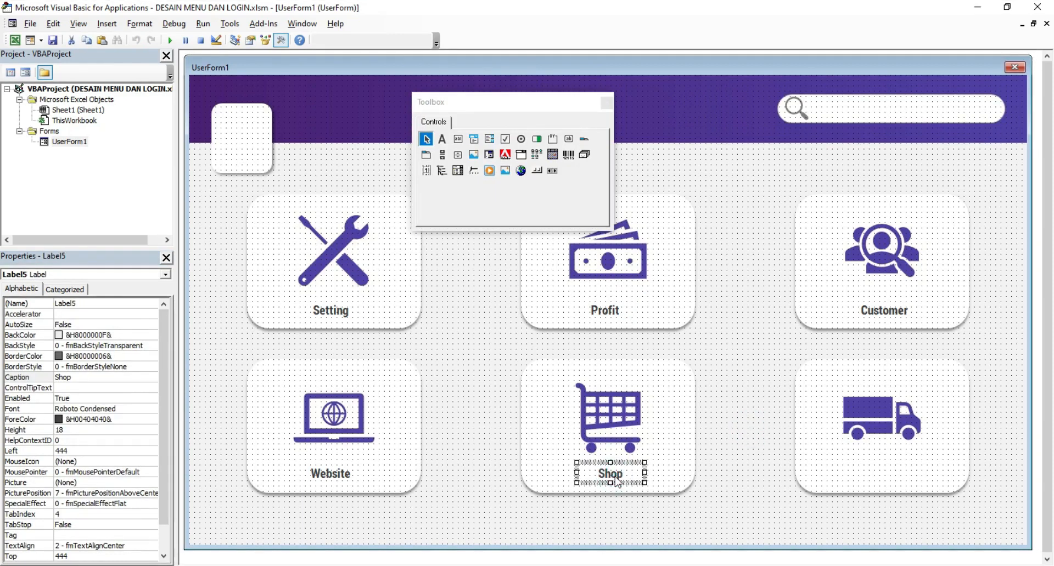
{"action": "left_click_drag", "start_coordinate": [617, 481], "coordinate": [896, 487]}
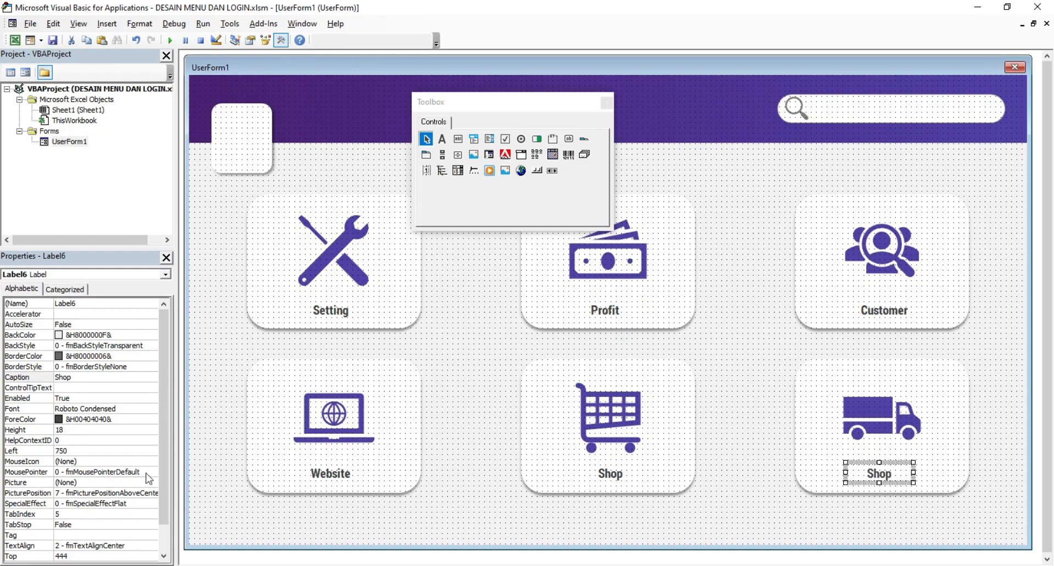
{"action": "left_click", "coordinate": [74, 379]}
{"action": "type", "text": "Deliver"}
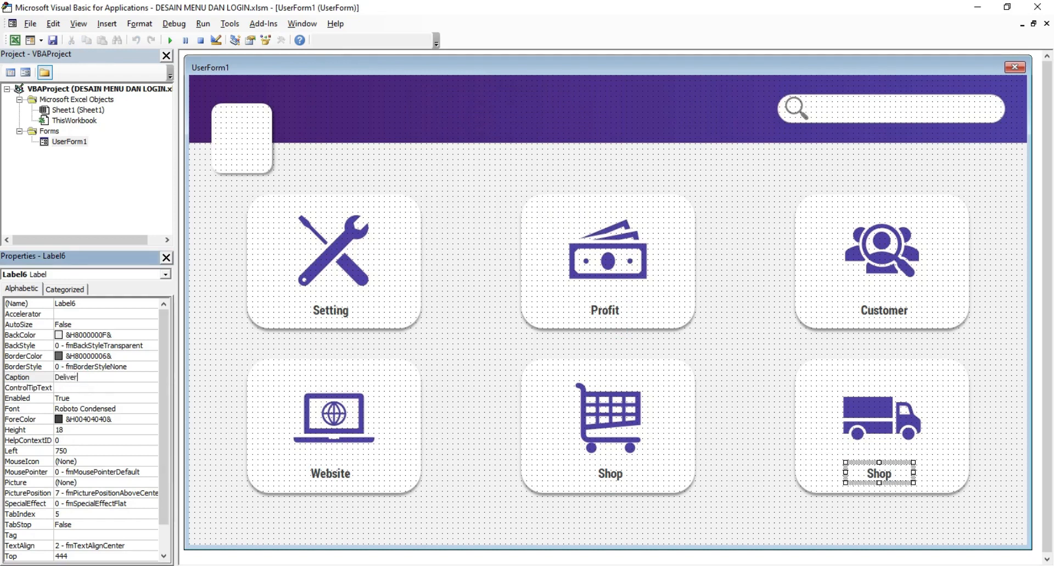
{"action": "key", "text": "Return"}
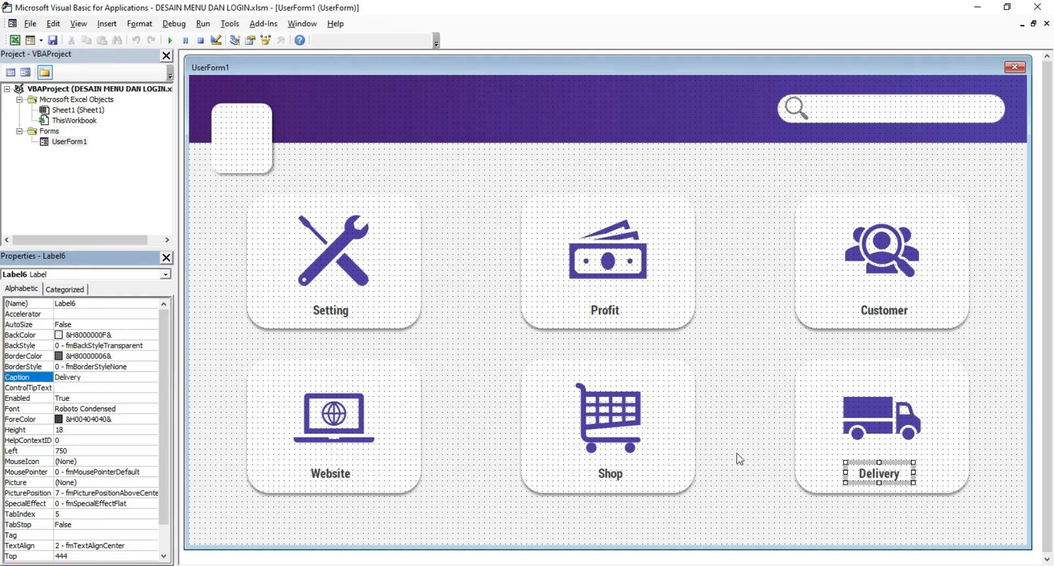
{"action": "left_click", "coordinate": [724, 428]}
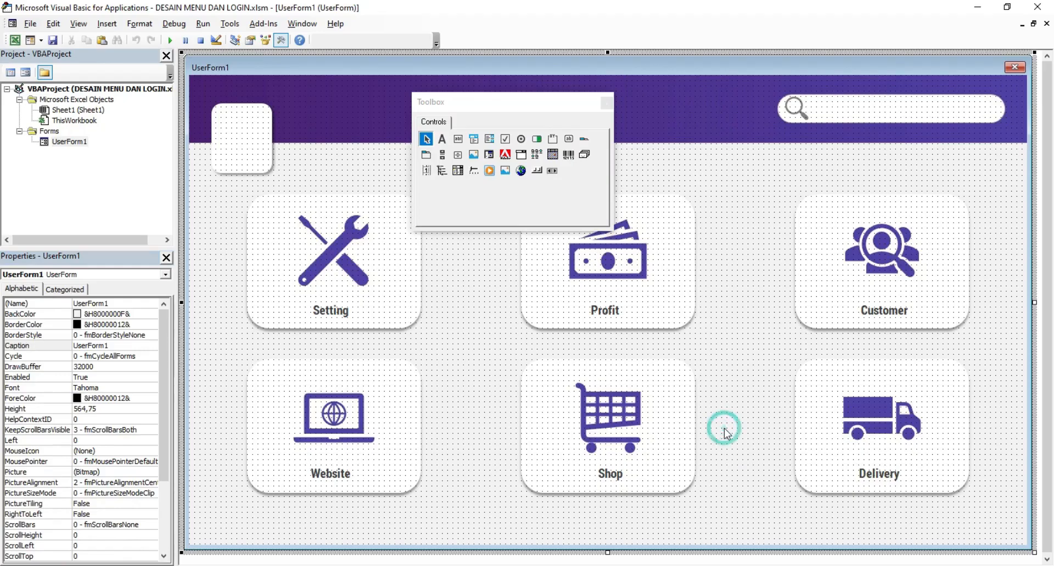
{"action": "left_click", "coordinate": [170, 40]}
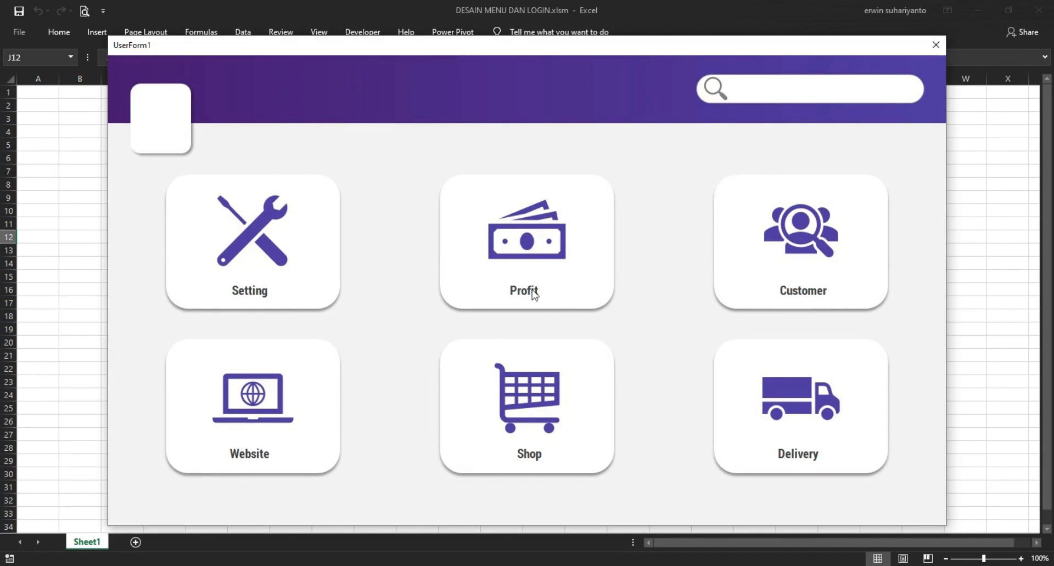
{"action": "left_click", "coordinate": [935, 40]}
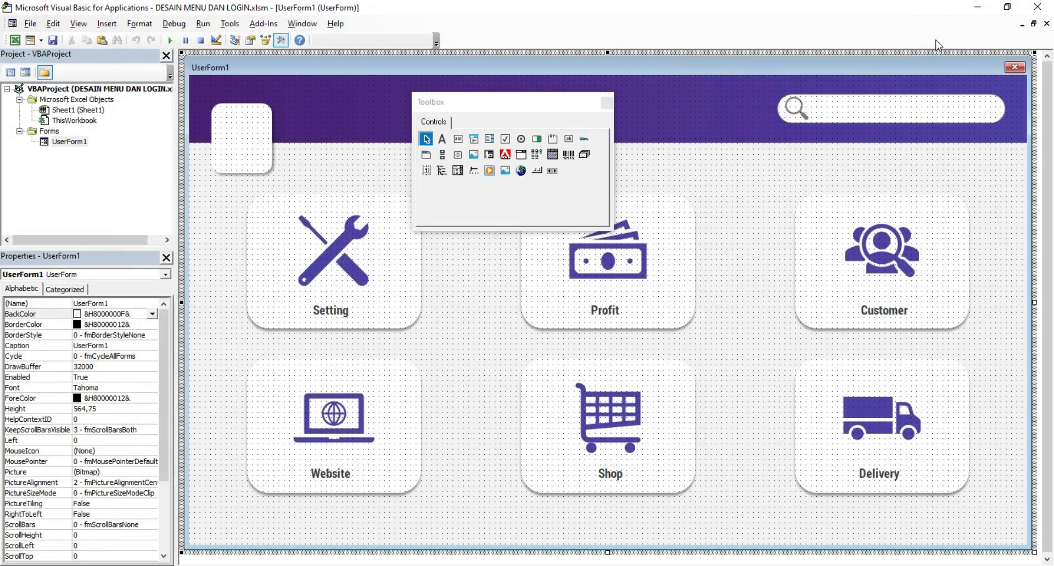
Step: Reshape the Toolbox into two rows and park it below the form cards
{"action": "left_click_drag", "start_coordinate": [545, 106], "coordinate": [707, 88]}
{"action": "left_click_drag", "start_coordinate": [705, 207], "coordinate": [722, 173]}
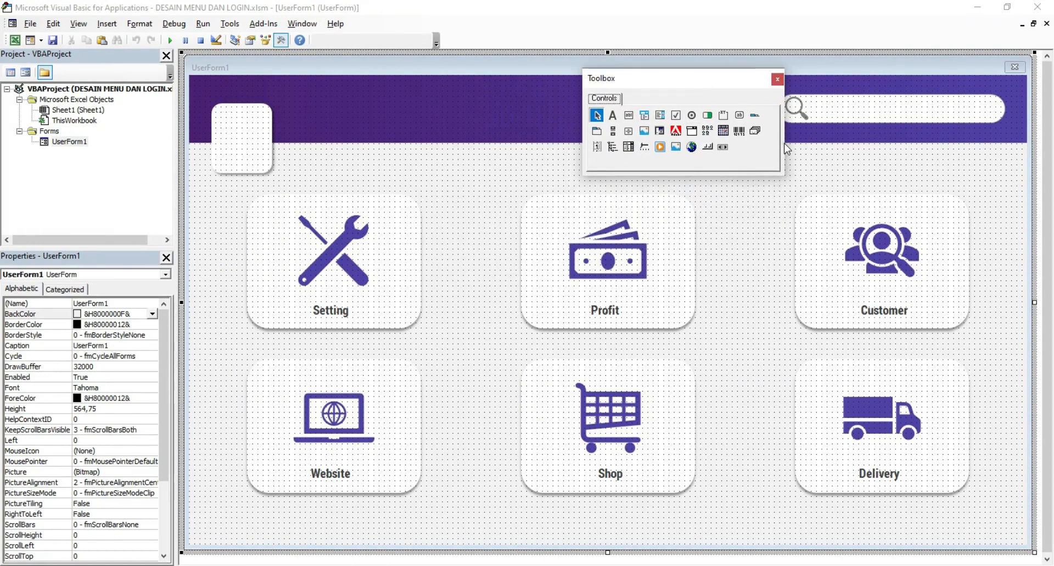
{"action": "left_click_drag", "start_coordinate": [783, 142], "coordinate": [863, 142]}
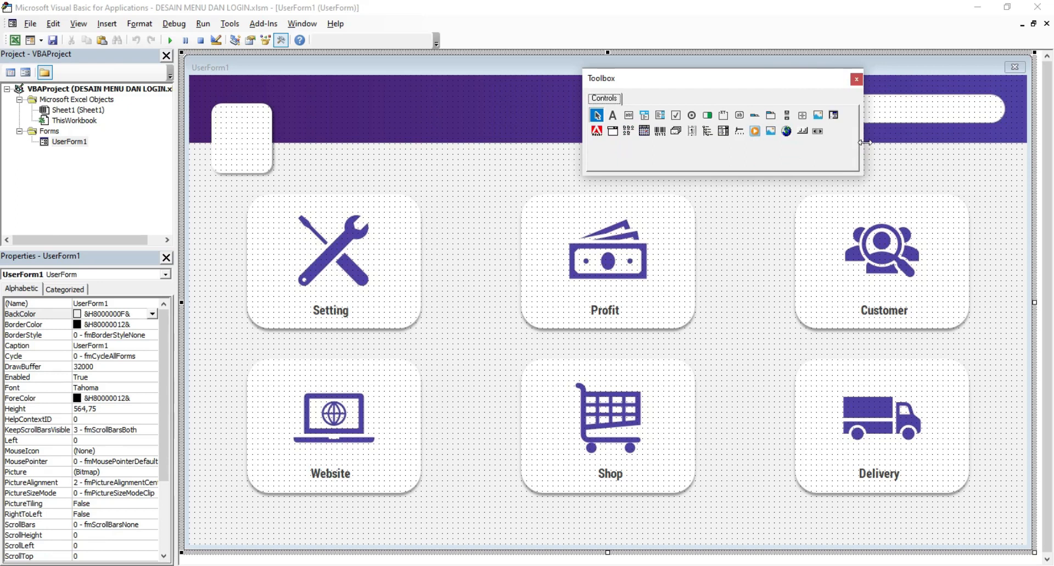
{"action": "left_click_drag", "start_coordinate": [736, 78], "coordinate": [445, 510]}
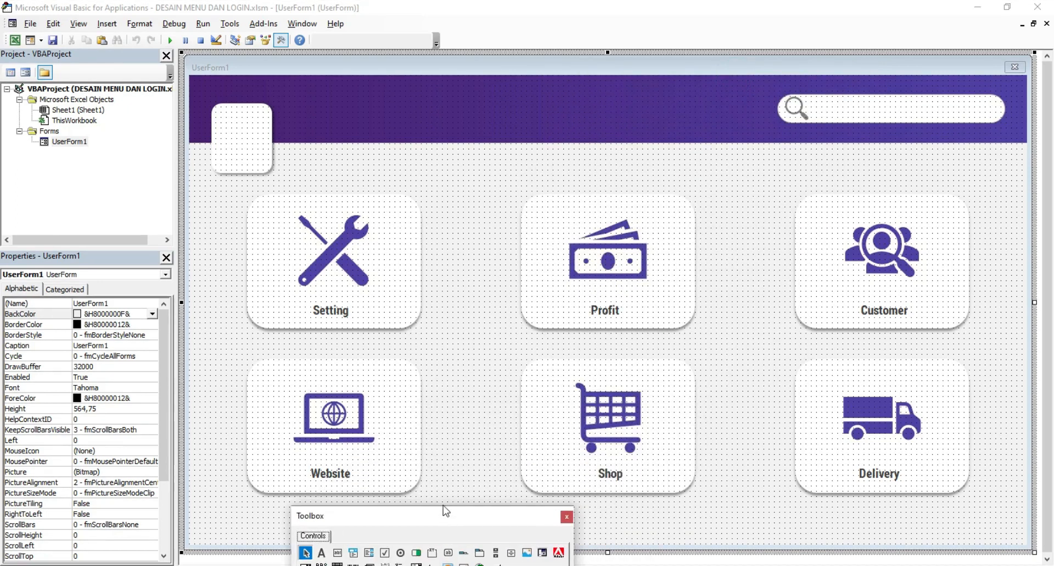
{"action": "left_click", "coordinate": [490, 352]}
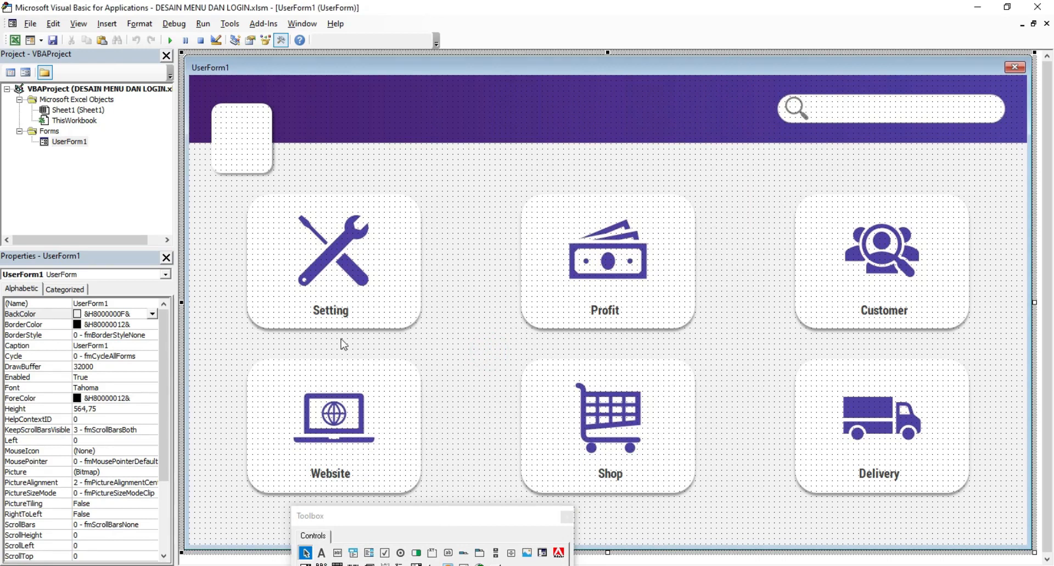
Step: Nudge the Customer label slightly upward to line up with Setting and Profit
{"action": "left_click", "coordinate": [331, 311]}
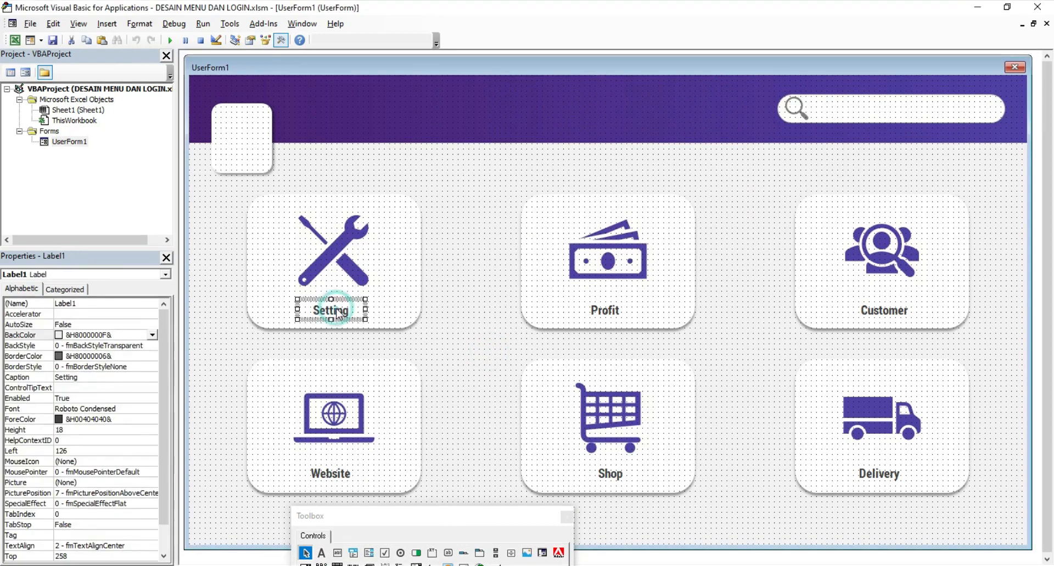
{"action": "left_click", "coordinate": [602, 312], "text": "ctrl"}
{"action": "left_click", "coordinate": [860, 311], "text": "ctrl"}
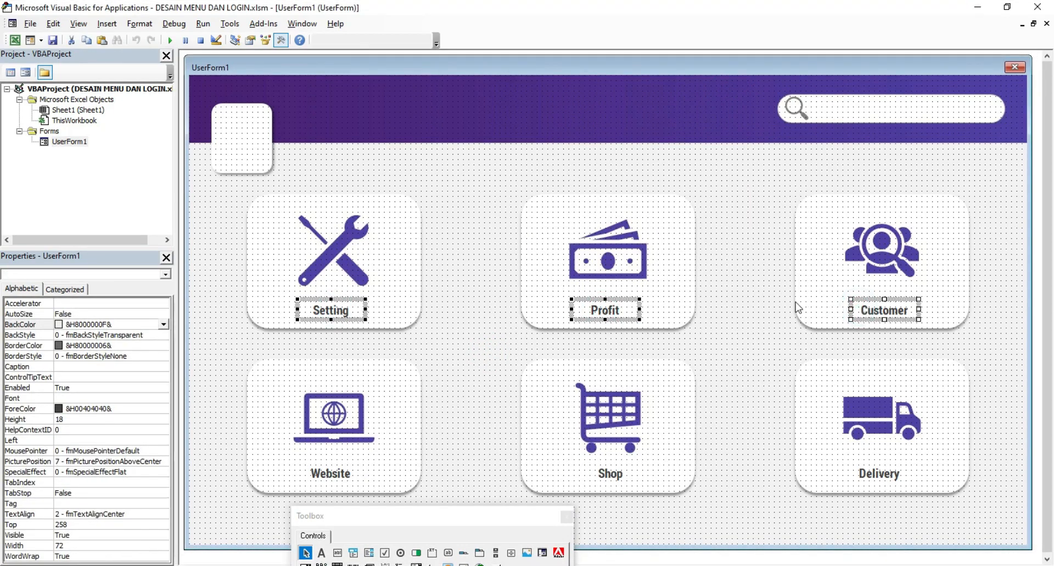
{"action": "left_click", "coordinate": [772, 306]}
{"action": "left_click", "coordinate": [894, 314]}
{"action": "left_click_drag", "start_coordinate": [894, 316], "coordinate": [892, 311]}
{"action": "left_click", "coordinate": [741, 338]}
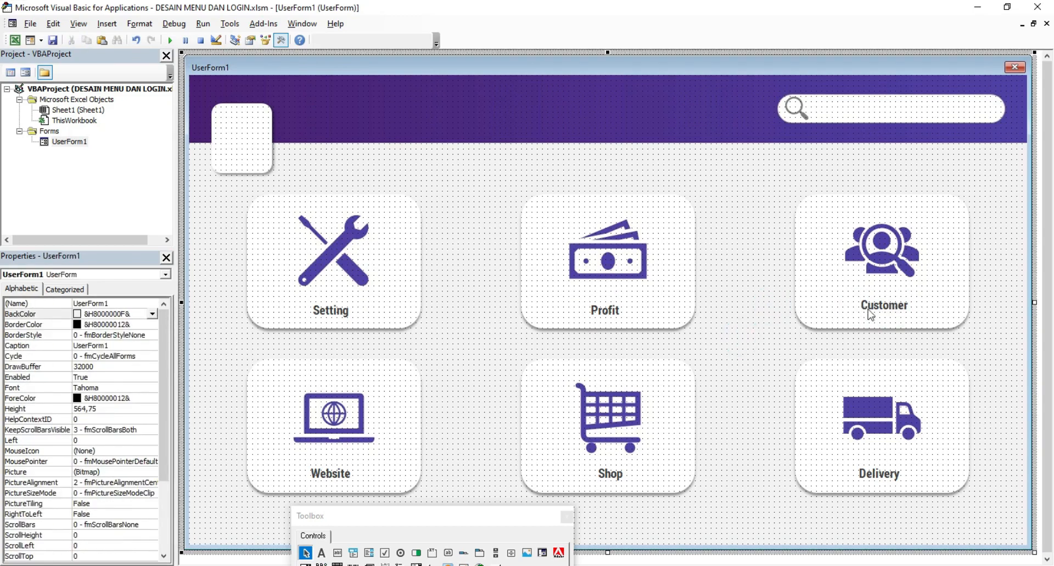
Step: Copy the Setting label and move the copy up into the purple header
{"action": "right_click", "coordinate": [362, 311]}
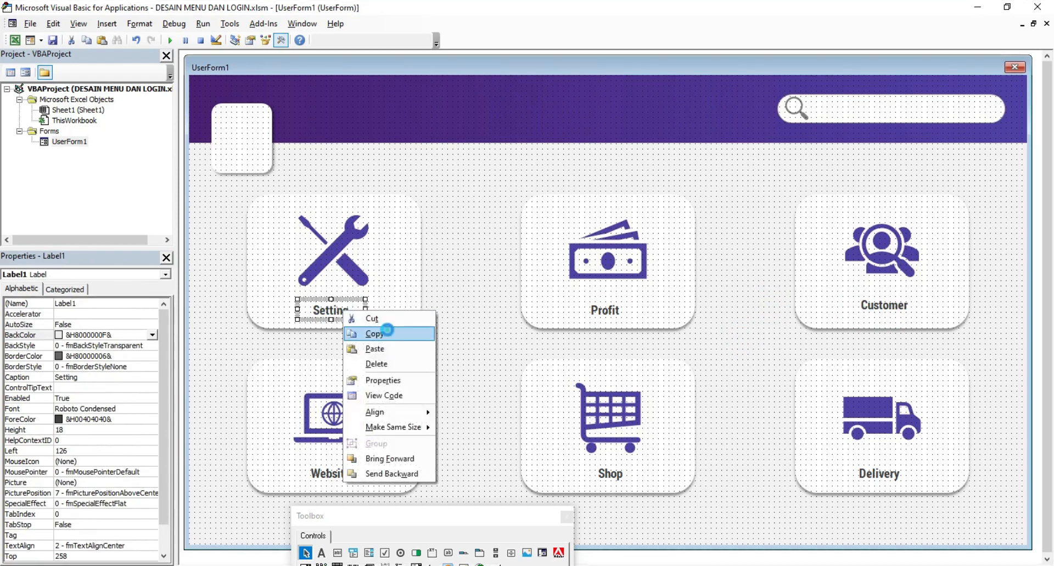
{"action": "left_click", "coordinate": [377, 333]}
{"action": "right_click", "coordinate": [455, 288]}
{"action": "left_click", "coordinate": [497, 311]}
{"action": "left_click_drag", "start_coordinate": [617, 304], "coordinate": [395, 100]}
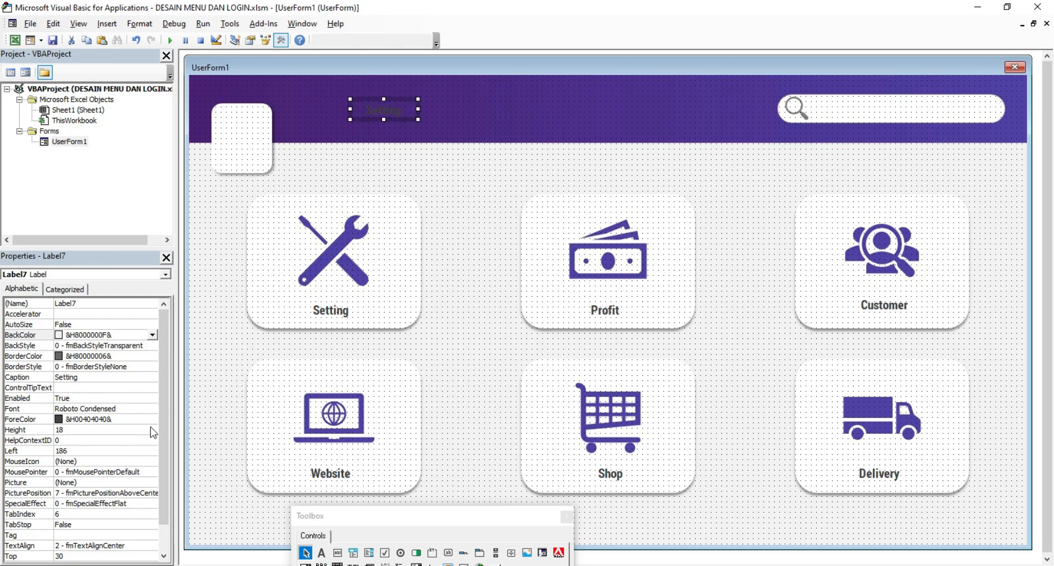
Step: Place a copy of the Profit label in the header beside Setting and select both
{"action": "left_click", "coordinate": [602, 316]}
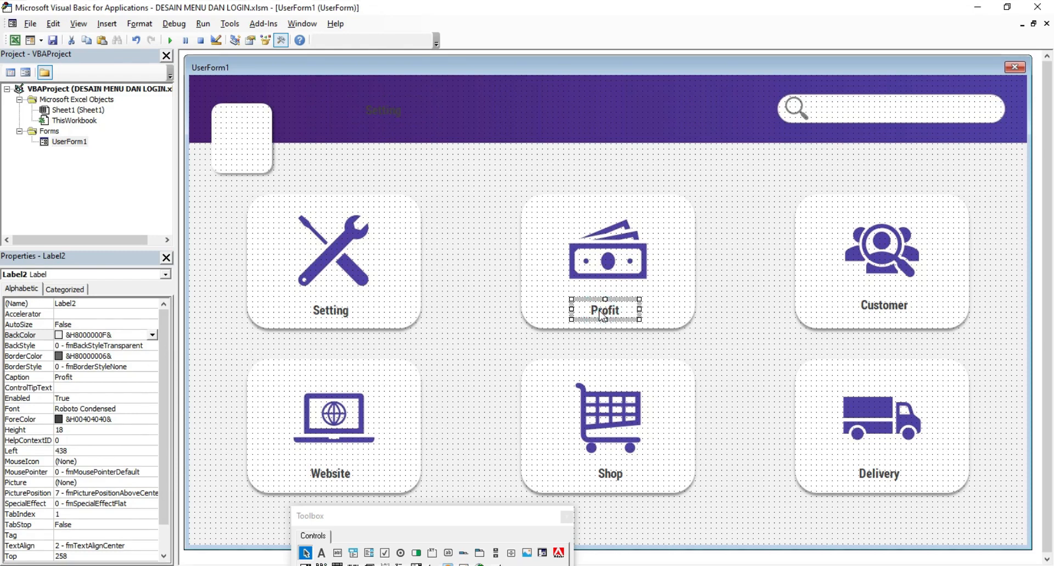
{"action": "key", "text": "ctrl+v"}
{"action": "left_click_drag", "start_coordinate": [622, 317], "coordinate": [533, 317]}
{"action": "left_click", "coordinate": [614, 314]}
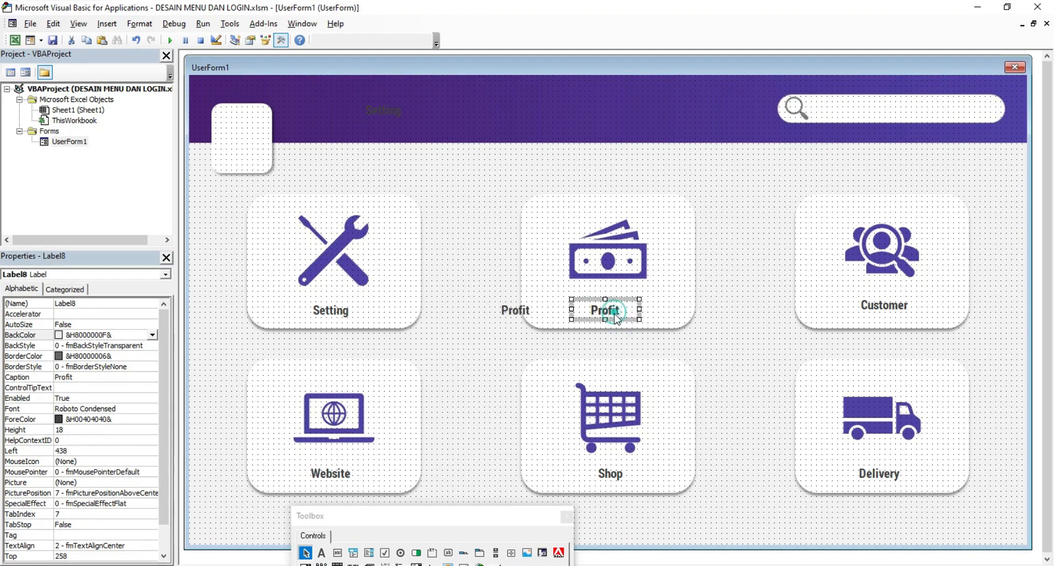
{"action": "left_click_drag", "start_coordinate": [616, 317], "coordinate": [616, 343]}
{"action": "left_click", "coordinate": [584, 347]}
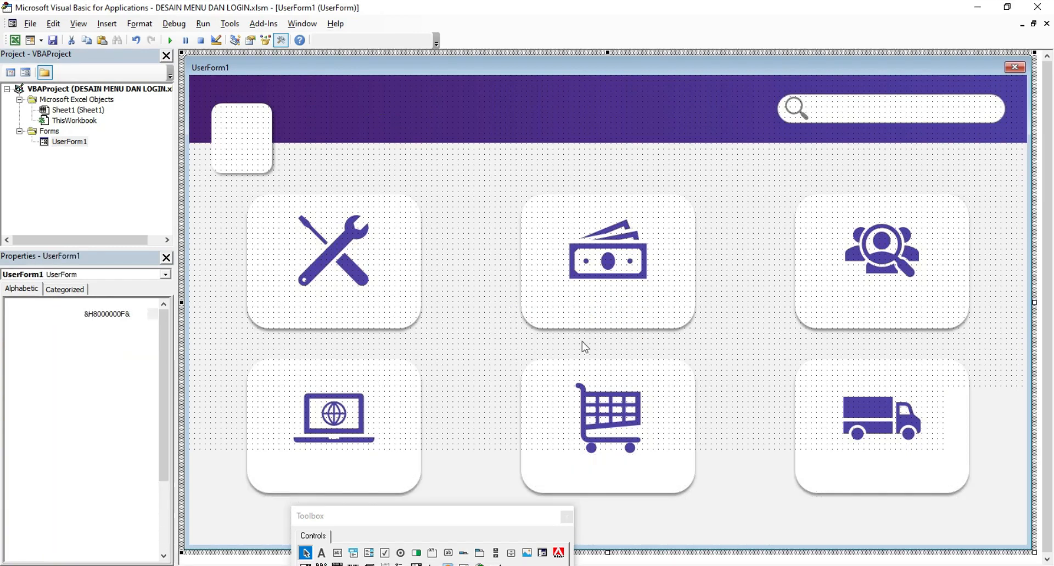
{"action": "left_click_drag", "start_coordinate": [510, 309], "coordinate": [439, 117]}
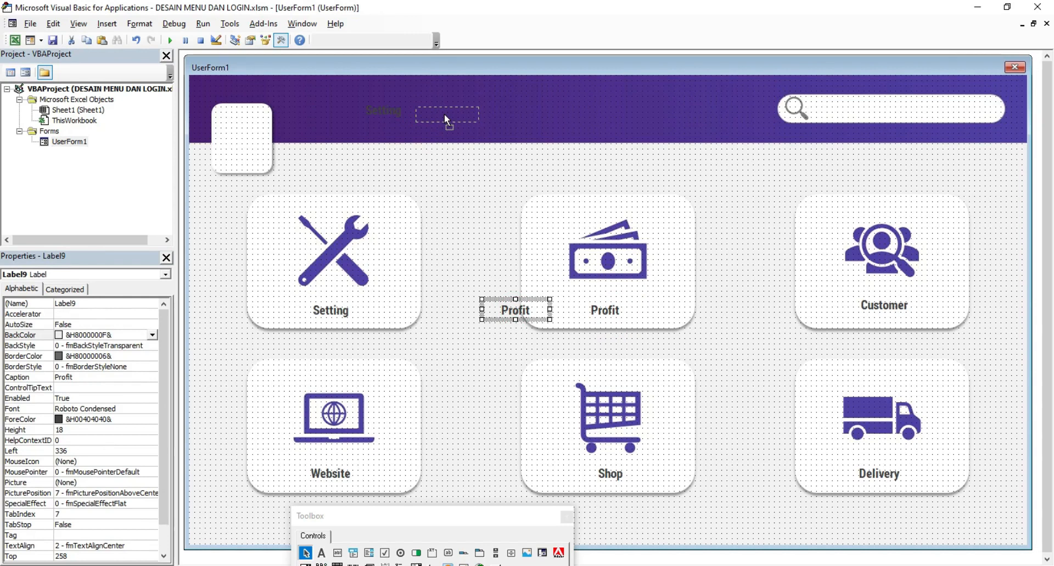
{"action": "left_click_drag", "start_coordinate": [444, 113], "coordinate": [444, 113]}
{"action": "left_click", "coordinate": [471, 181]}
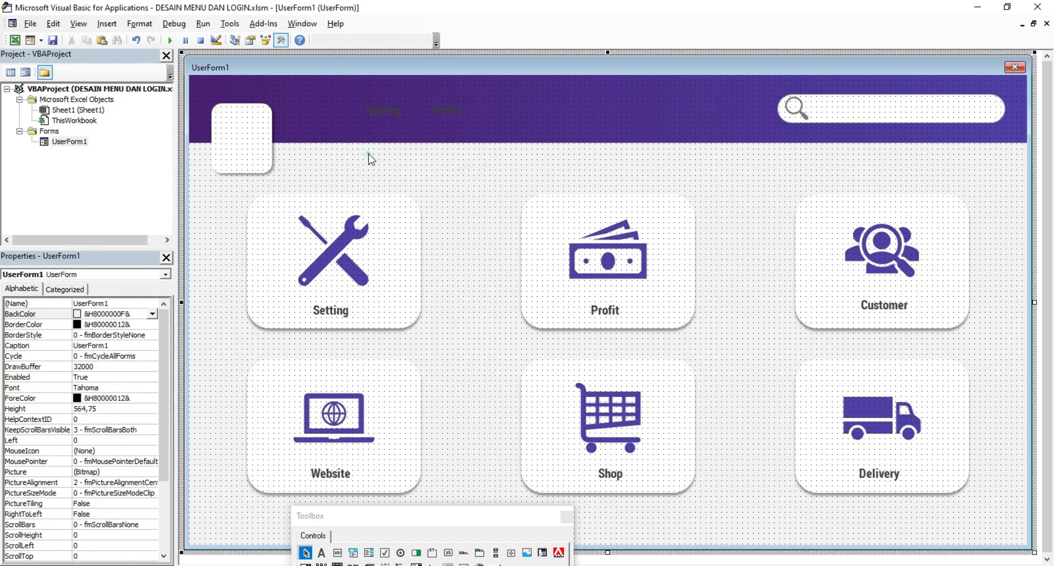
{"action": "left_click_drag", "start_coordinate": [369, 153], "coordinate": [437, 110]}
{"action": "left_click", "coordinate": [158, 408]}
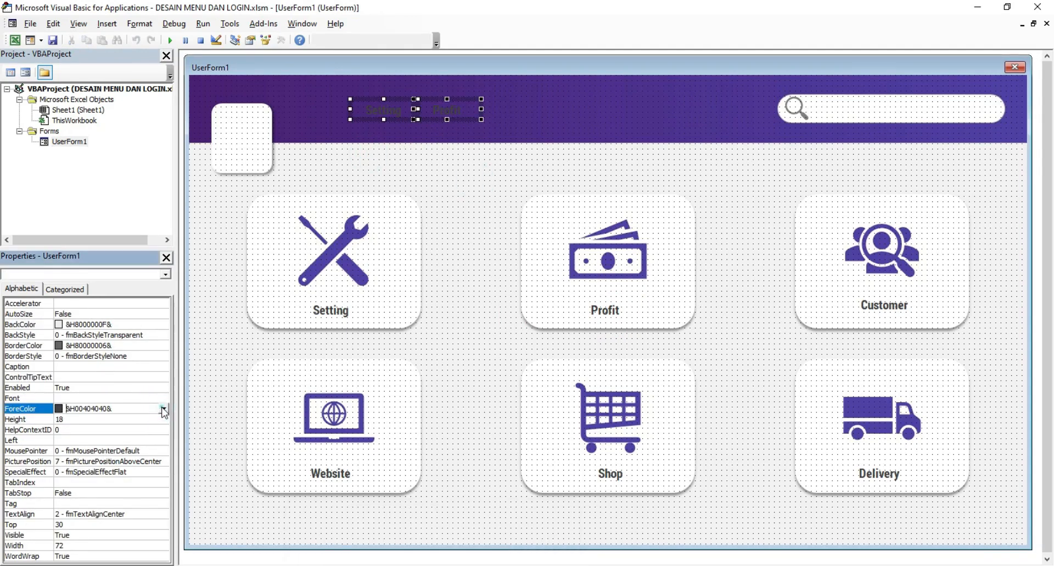
Step: Turn the Setting and Profit header labels pink and add a Customer copy beside Profit
{"action": "left_click", "coordinate": [164, 409]}
{"action": "left_click", "coordinate": [156, 437]}
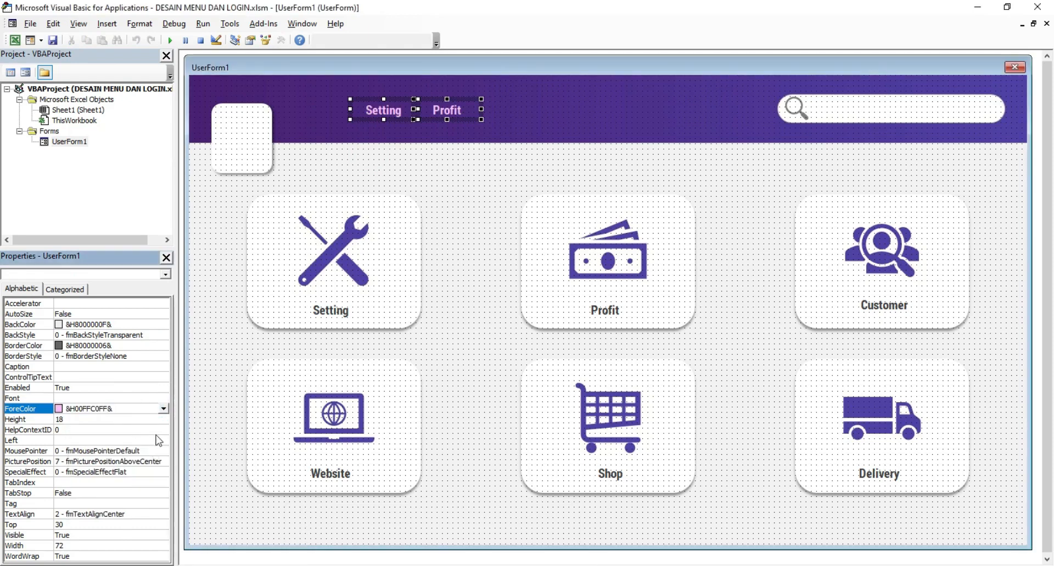
{"action": "right_click", "coordinate": [870, 310]}
{"action": "left_click", "coordinate": [886, 329]}
{"action": "right_click", "coordinate": [730, 155]}
{"action": "left_click", "coordinate": [759, 178]}
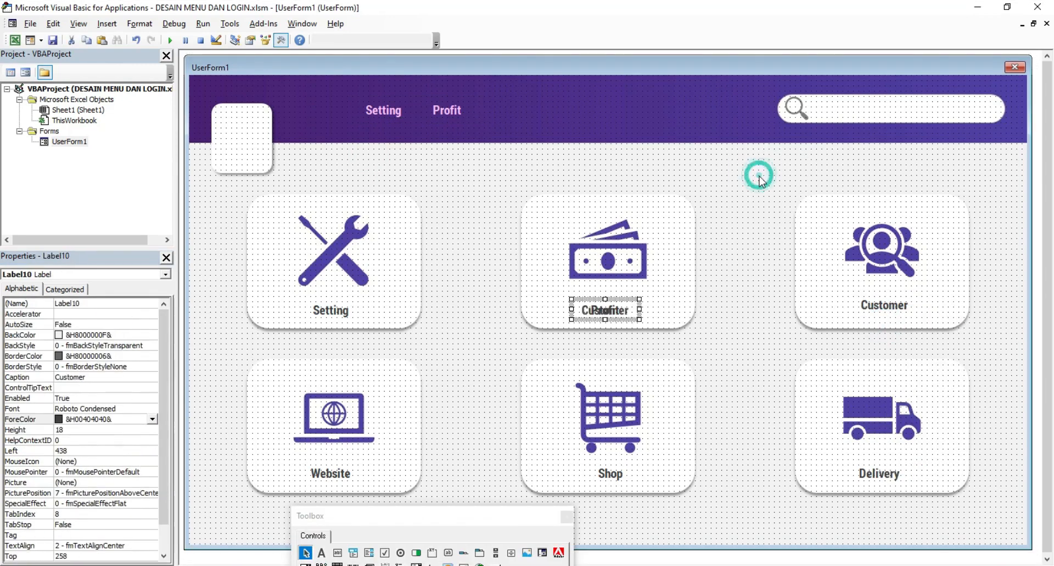
{"action": "left_click_drag", "start_coordinate": [605, 303], "coordinate": [522, 103]}
{"action": "left_click", "coordinate": [487, 193]}
Step: Copy the Website caption into the header beside Customer
{"action": "left_click", "coordinate": [332, 475]}
{"action": "right_click", "coordinate": [332, 475]}
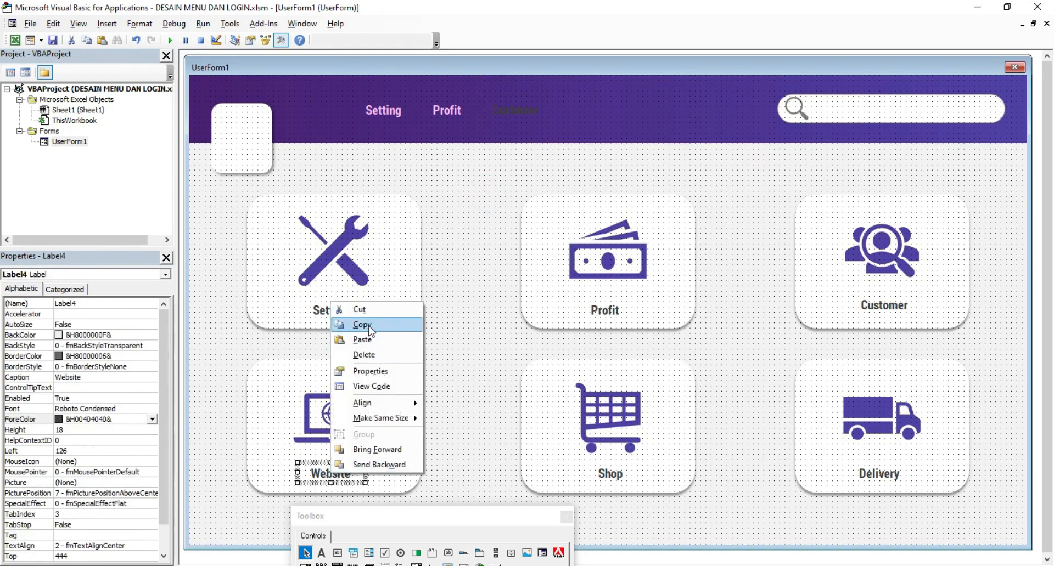
{"action": "left_click", "coordinate": [345, 327]}
{"action": "left_click", "coordinate": [455, 299]}
{"action": "right_click", "coordinate": [453, 298]}
{"action": "left_click", "coordinate": [483, 321]}
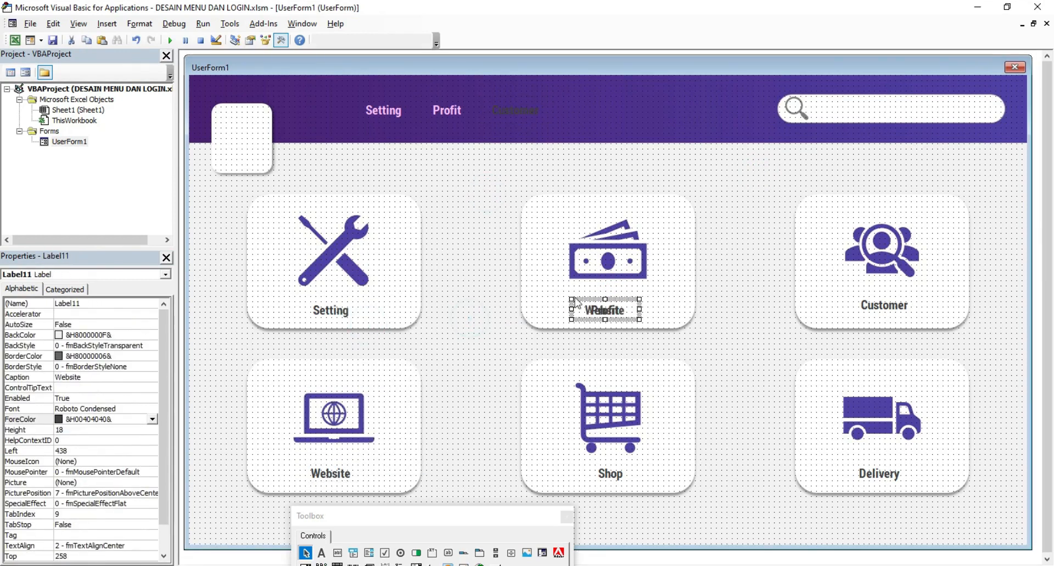
{"action": "left_click_drag", "start_coordinate": [577, 302], "coordinate": [582, 109]}
Step: Copy the Shop caption into the header after Website
{"action": "right_click", "coordinate": [610, 476]}
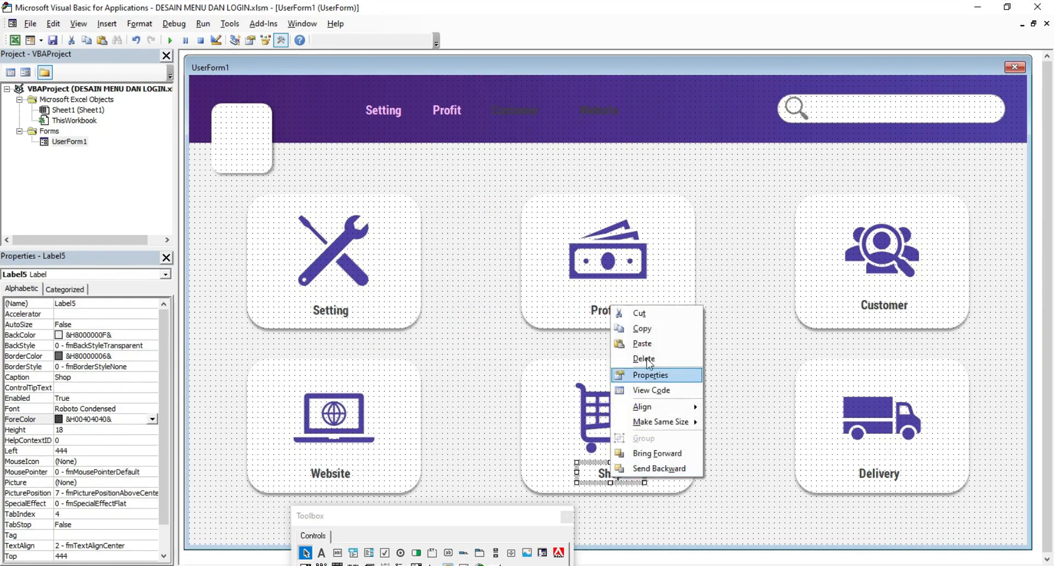
{"action": "left_click", "coordinate": [641, 328]}
{"action": "right_click", "coordinate": [729, 315]}
{"action": "left_click", "coordinate": [753, 339]}
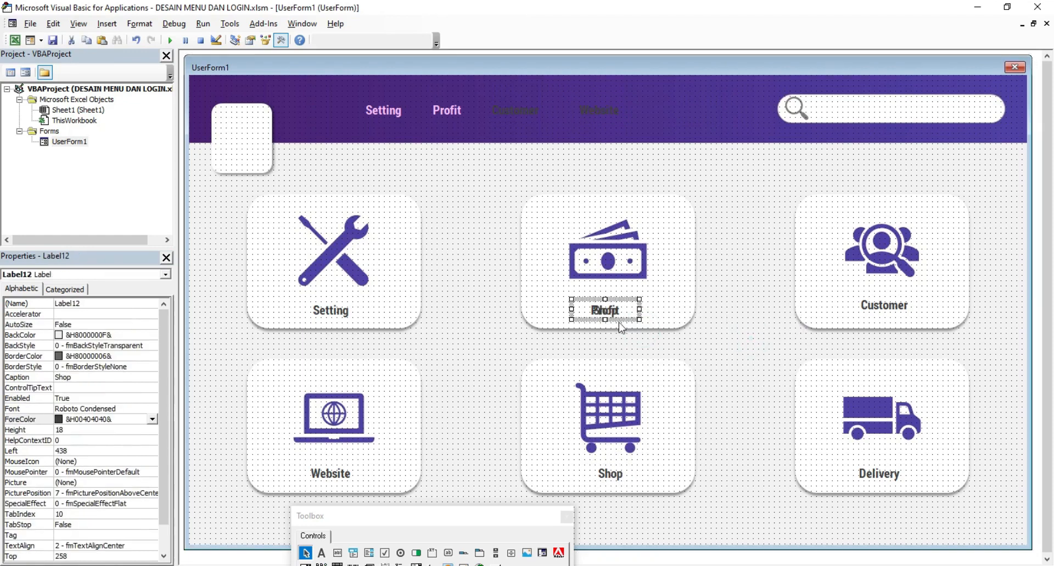
{"action": "left_click_drag", "start_coordinate": [618, 303], "coordinate": [683, 99]}
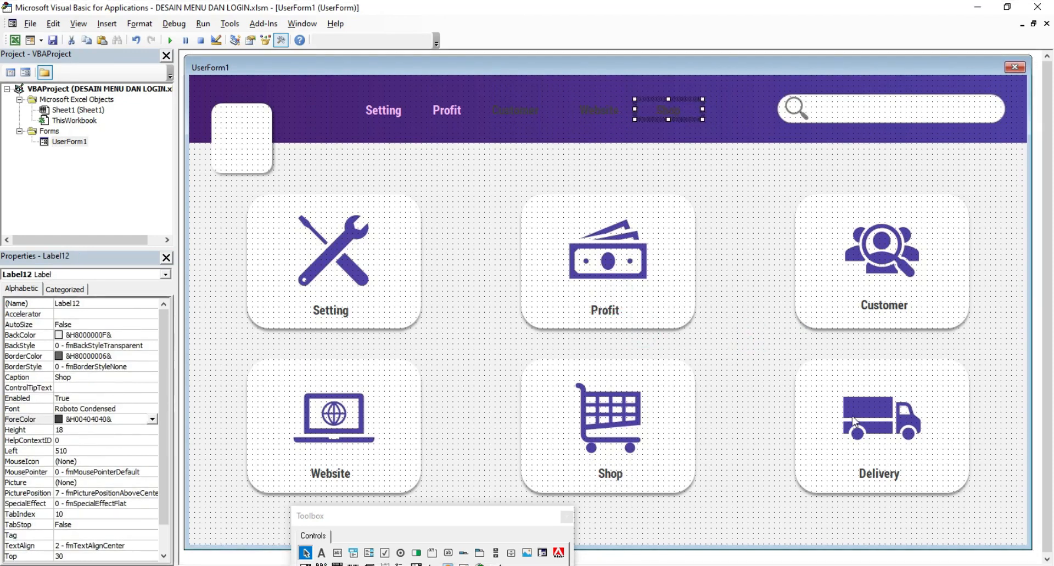
Step: Copy the Delivery caption into the header after Shop and select all six header labels
{"action": "right_click", "coordinate": [874, 475]}
{"action": "left_click", "coordinate": [905, 330]}
{"action": "right_click", "coordinate": [750, 287]}
{"action": "left_click", "coordinate": [772, 305]}
{"action": "left_click_drag", "start_coordinate": [623, 305], "coordinate": [755, 104]}
{"action": "left_click", "coordinate": [743, 253]}
{"action": "left_click_drag", "start_coordinate": [366, 161], "coordinate": [704, 115]}
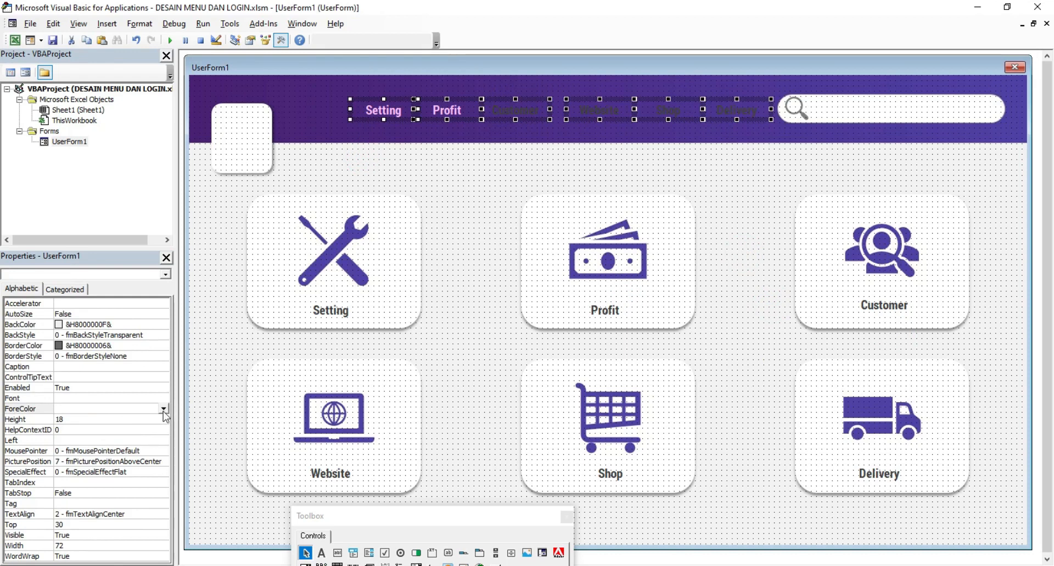
Step: Make the selected header captions pink in Roboto Medium, size 12
{"action": "left_click", "coordinate": [163, 409]}
{"action": "left_click", "coordinate": [157, 429]}
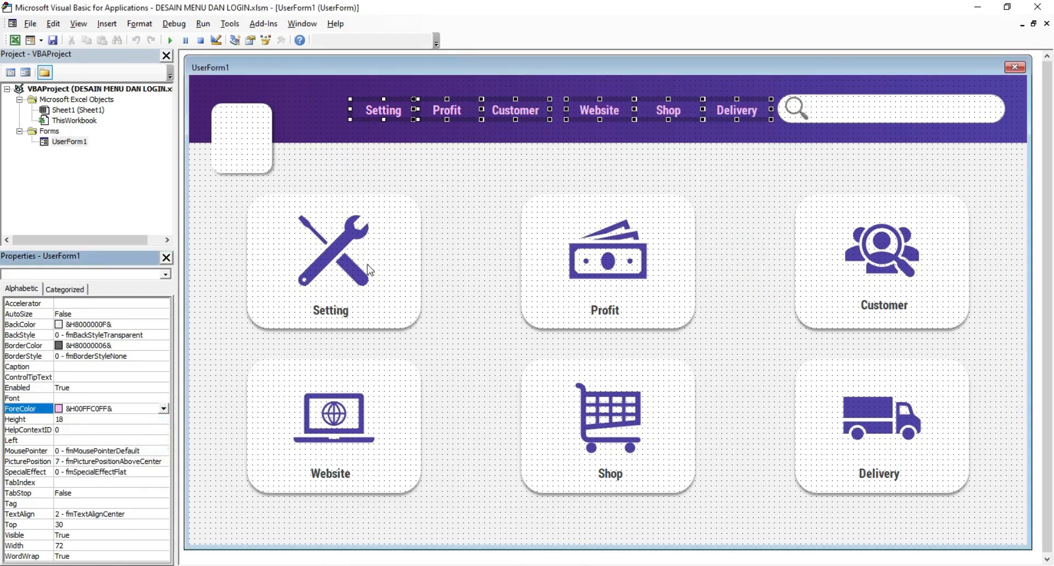
{"action": "left_click", "coordinate": [159, 398]}
{"action": "left_click", "coordinate": [163, 398]}
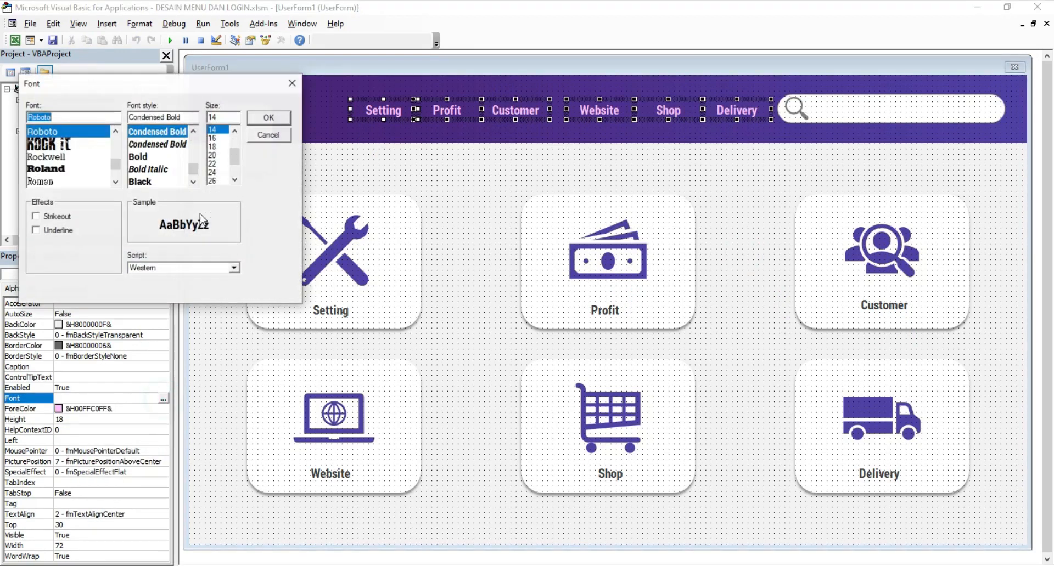
{"action": "left_click", "coordinate": [193, 131]}
{"action": "left_click", "coordinate": [193, 131]}
{"action": "left_click", "coordinate": [193, 132]}
{"action": "left_click", "coordinate": [193, 132]}
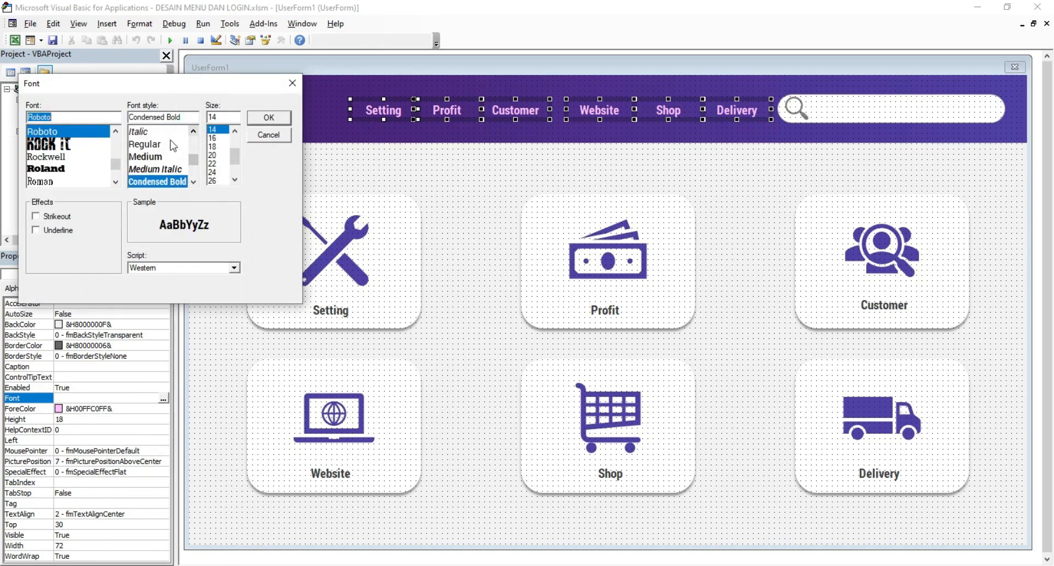
{"action": "left_click", "coordinate": [159, 157]}
{"action": "left_click", "coordinate": [234, 131]}
{"action": "left_click", "coordinate": [235, 130]}
{"action": "left_click", "coordinate": [216, 137]}
{"action": "left_click", "coordinate": [269, 118]}
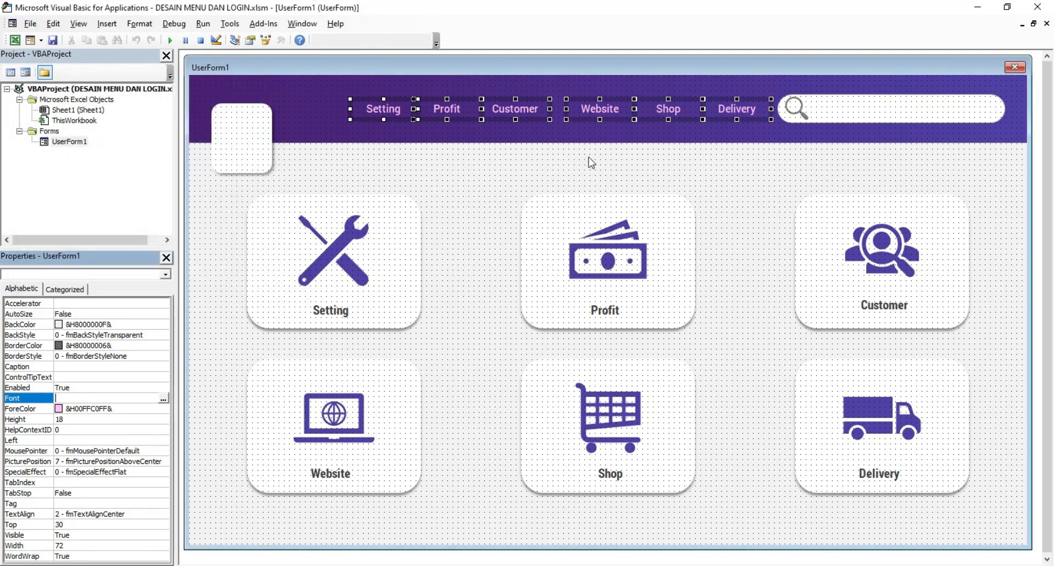
Step: Shift the Website, Shop and Delivery labels left to even out the header spacing
{"action": "left_click", "coordinate": [515, 148]}
{"action": "left_click", "coordinate": [599, 108]}
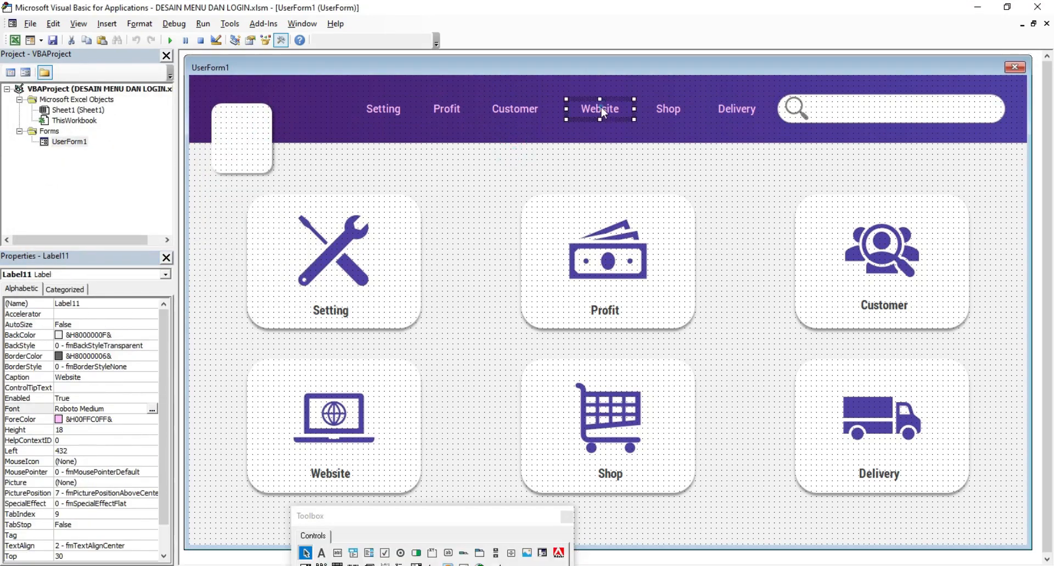
{"action": "left_click_drag", "start_coordinate": [597, 114], "coordinate": [586, 114]}
{"action": "left_click", "coordinate": [664, 110]}
{"action": "left_click_drag", "start_coordinate": [661, 110], "coordinate": [651, 109]}
{"action": "left_click", "coordinate": [736, 112]}
{"action": "left_click_drag", "start_coordinate": [735, 113], "coordinate": [720, 111]}
{"action": "left_click", "coordinate": [739, 175]}
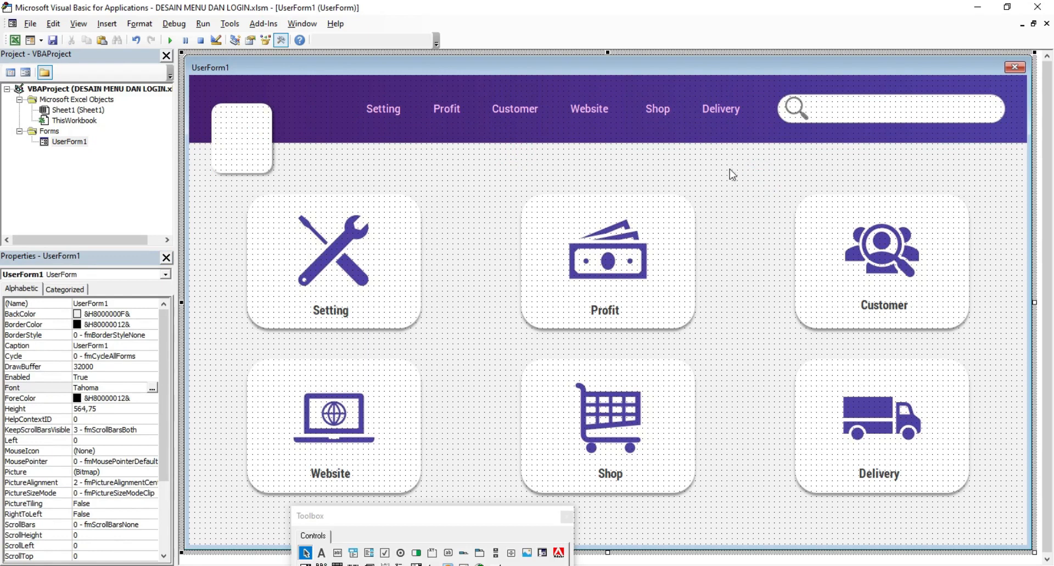
Step: Duplicate the Setting label, place it left of Setting, and caption it 'Home'
{"action": "right_click", "coordinate": [381, 109]}
{"action": "left_click", "coordinate": [420, 132]}
{"action": "right_click", "coordinate": [428, 165]}
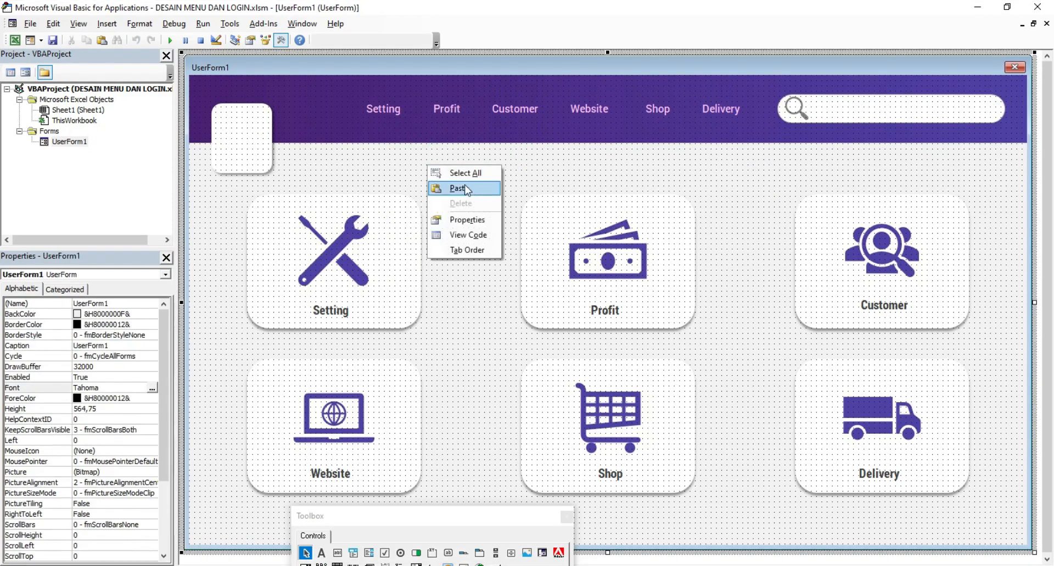
{"action": "left_click", "coordinate": [458, 188]}
{"action": "left_click_drag", "start_coordinate": [581, 300], "coordinate": [313, 105]}
{"action": "left_click", "coordinate": [421, 172]}
{"action": "left_click", "coordinate": [327, 118]}
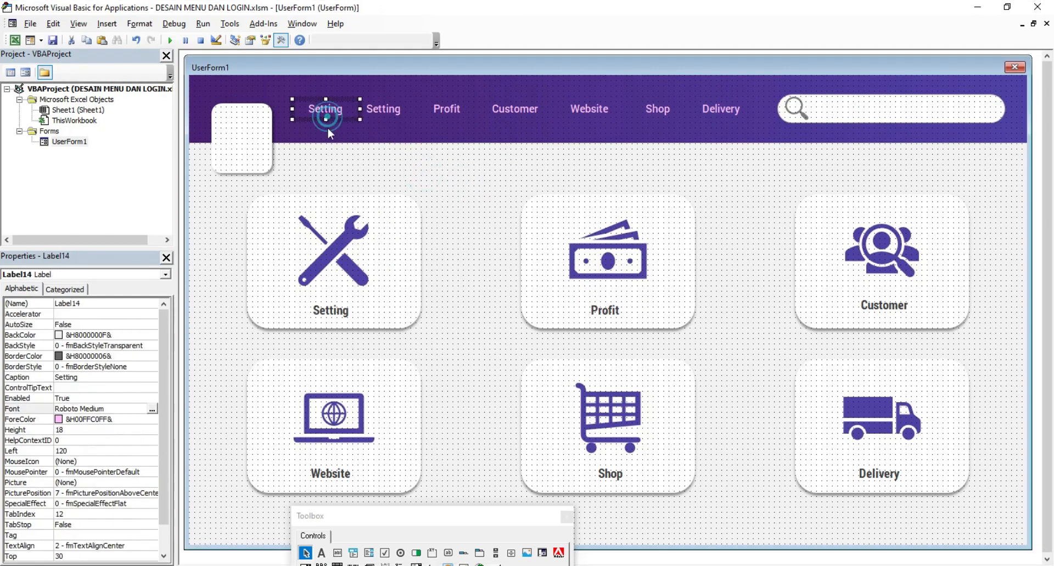
{"action": "left_click", "coordinate": [88, 376]}
{"action": "left_click", "coordinate": [87, 377]}
{"action": "type", "text": "Home"}
{"action": "key", "text": "Return"}
{"action": "left_click", "coordinate": [400, 164]}
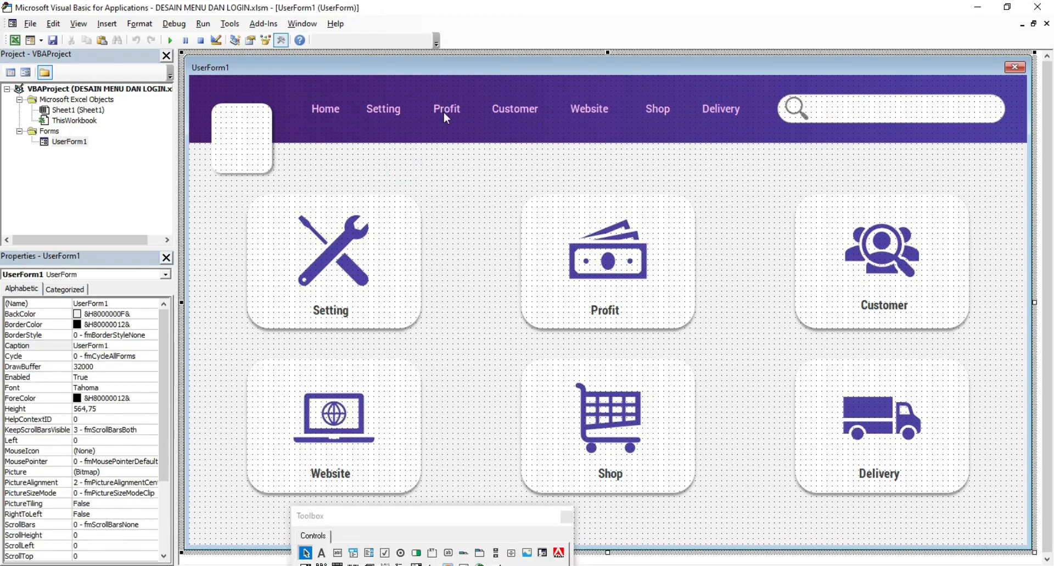
Step: Duplicate the Home label and place the copy below the top-left logo box
{"action": "right_click", "coordinate": [327, 115]}
{"action": "left_click", "coordinate": [361, 137]}
{"action": "right_click", "coordinate": [423, 159]}
{"action": "left_click", "coordinate": [458, 180]}
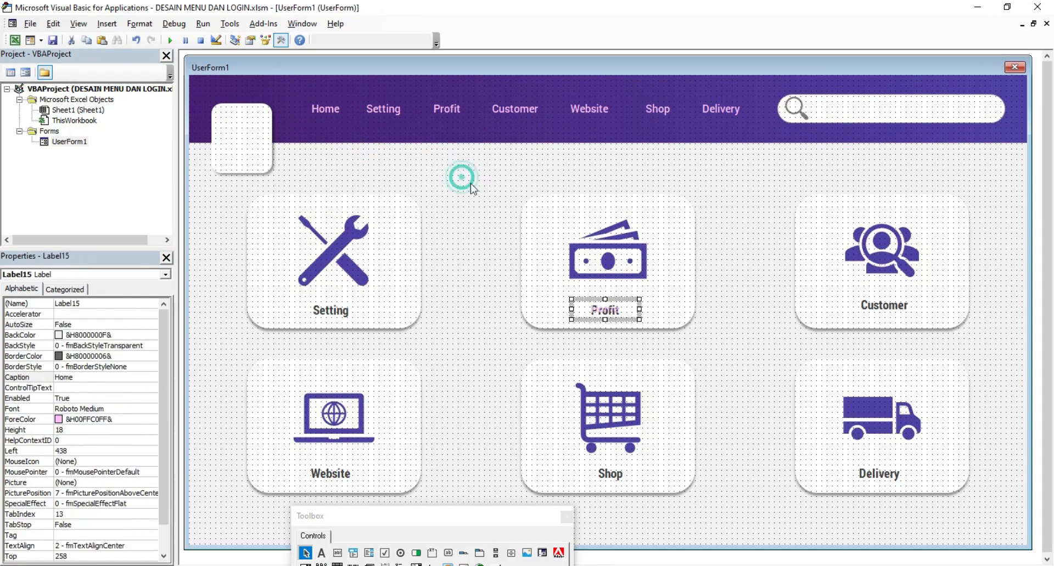
{"action": "left_click_drag", "start_coordinate": [584, 299], "coordinate": [220, 183]}
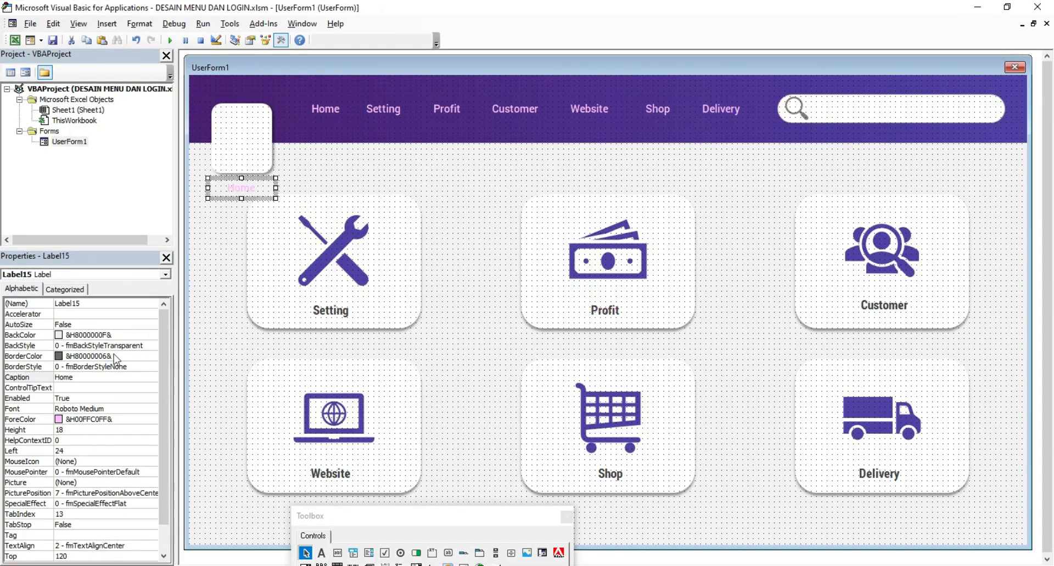
Step: Make the copied label's text purple and change its caption to 'Log Out'
{"action": "left_click", "coordinate": [115, 421]}
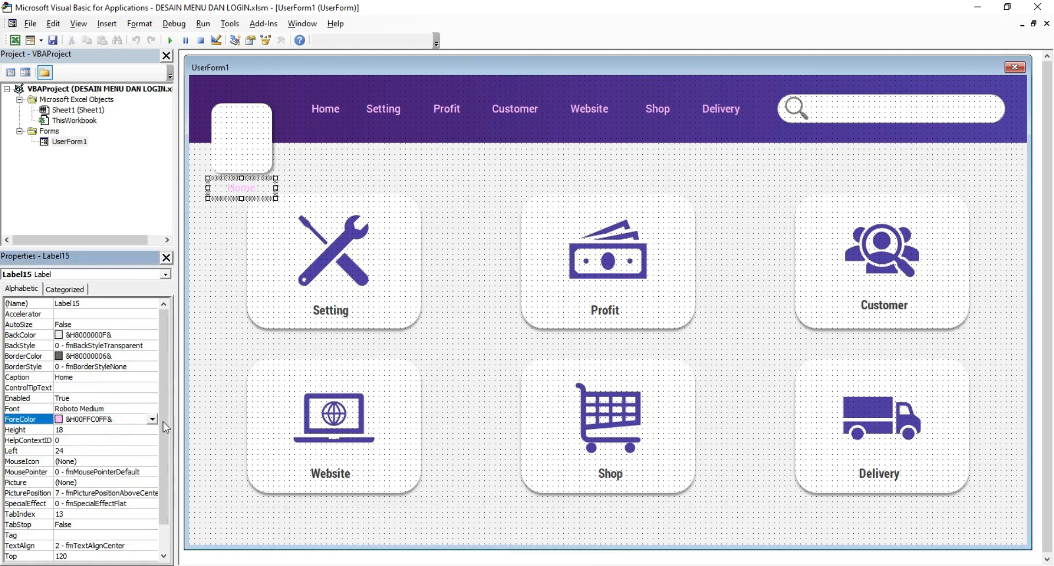
{"action": "left_click", "coordinate": [152, 419]}
{"action": "left_click", "coordinate": [145, 503]}
{"action": "left_click", "coordinate": [152, 419]}
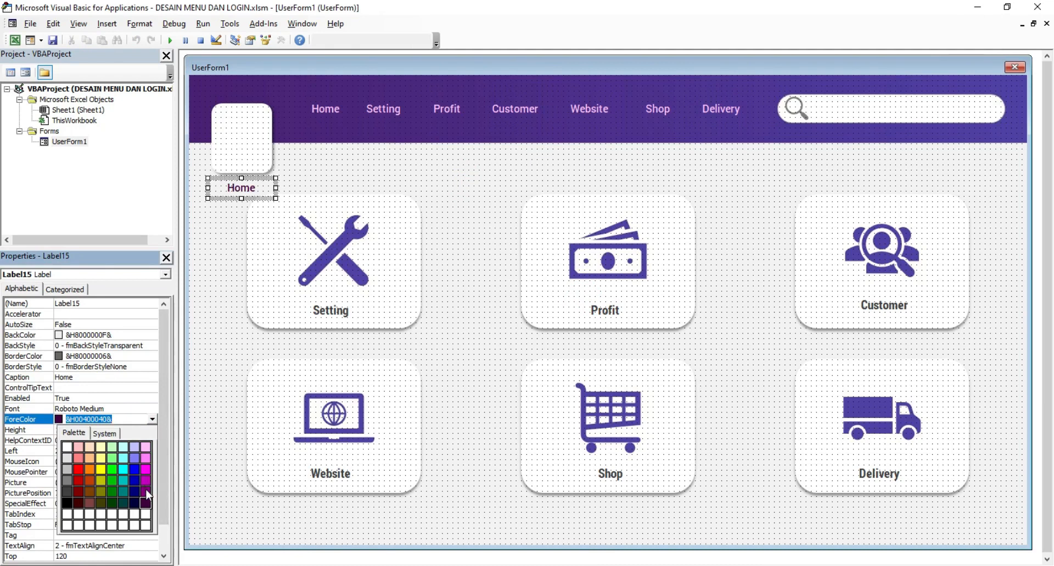
{"action": "left_click", "coordinate": [146, 481]}
{"action": "double_click", "coordinate": [92, 379]}
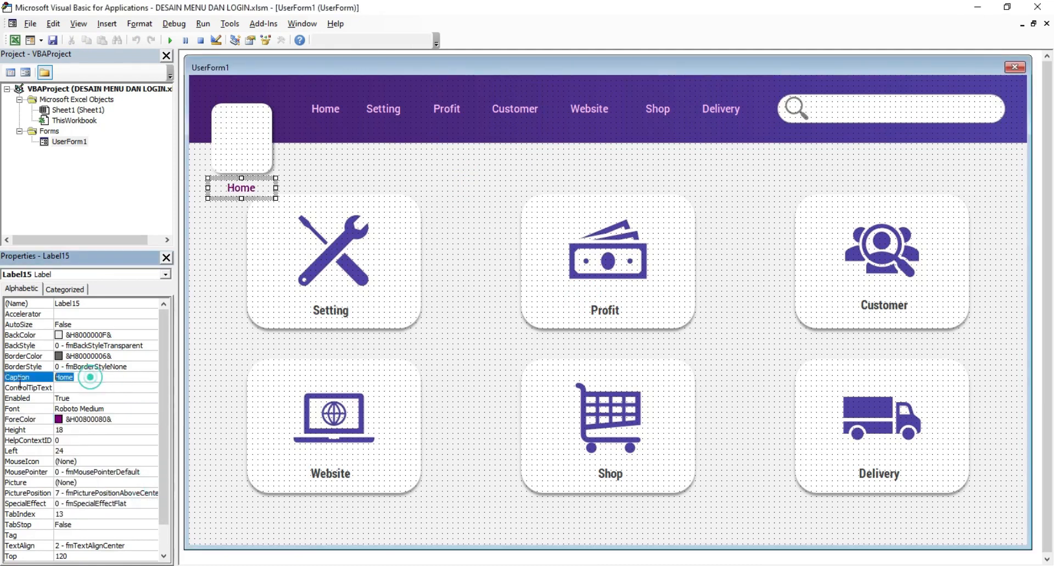
{"action": "type", "text": "Log"}
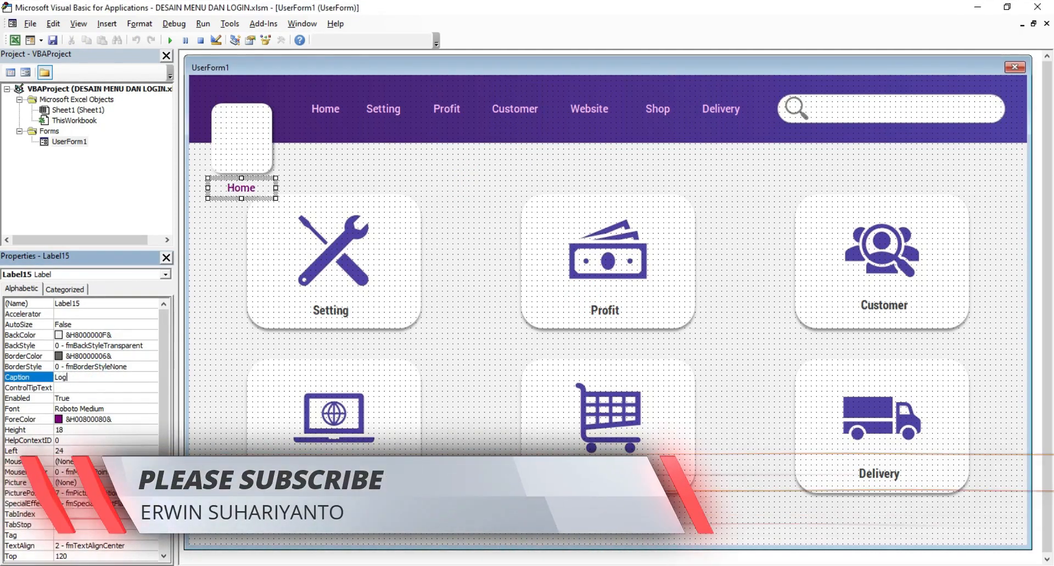
{"action": "type", "text": " Out"}
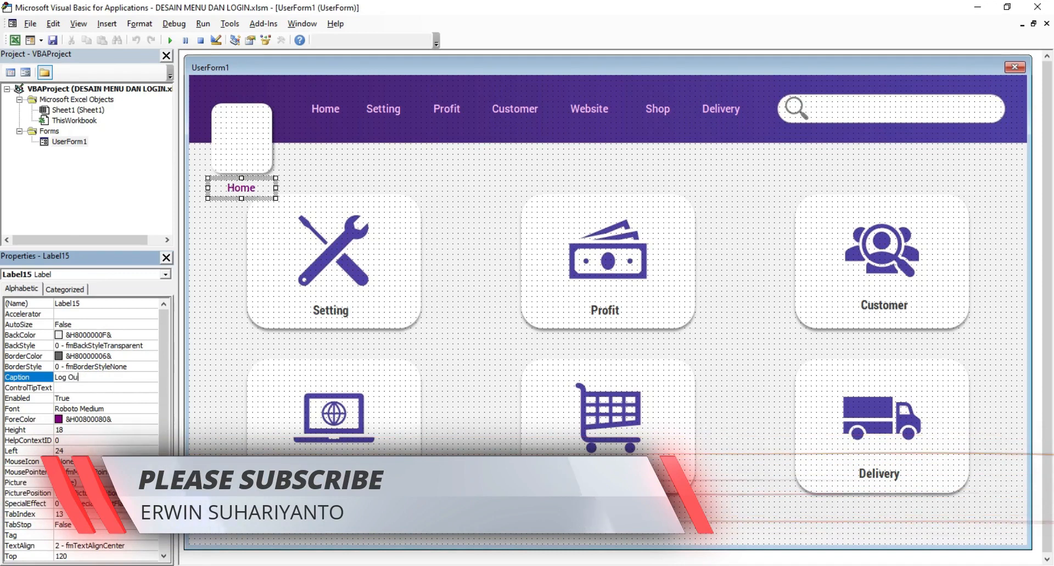
{"action": "key", "text": "Return"}
{"action": "left_click", "coordinate": [364, 158]}
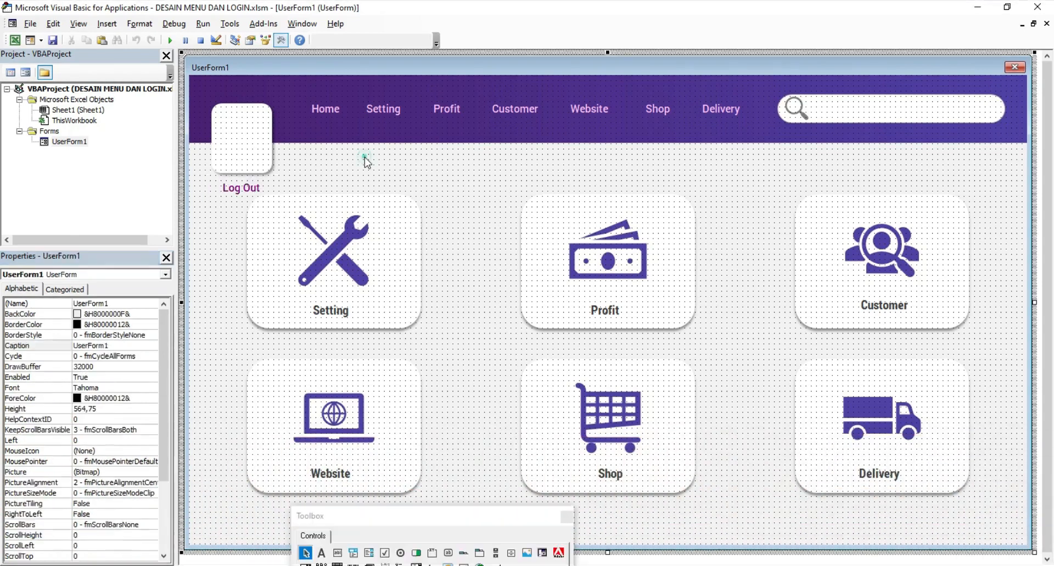
Step: Draw a 60×60 image control in the top-left logo box at Left 30, Top 42
{"action": "left_click_drag", "start_coordinate": [443, 519], "coordinate": [516, 164]}
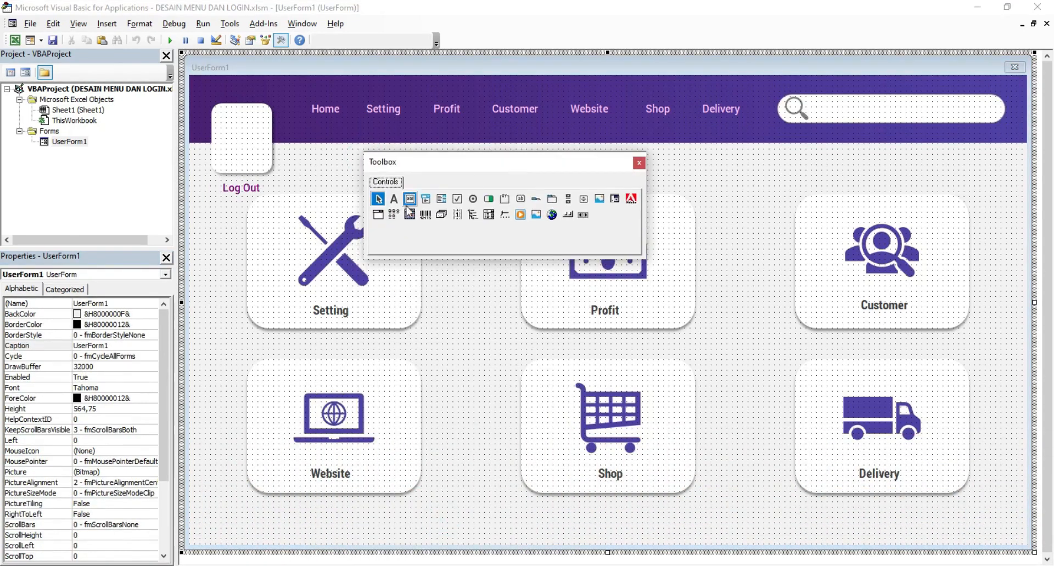
{"action": "left_click", "coordinate": [535, 214]}
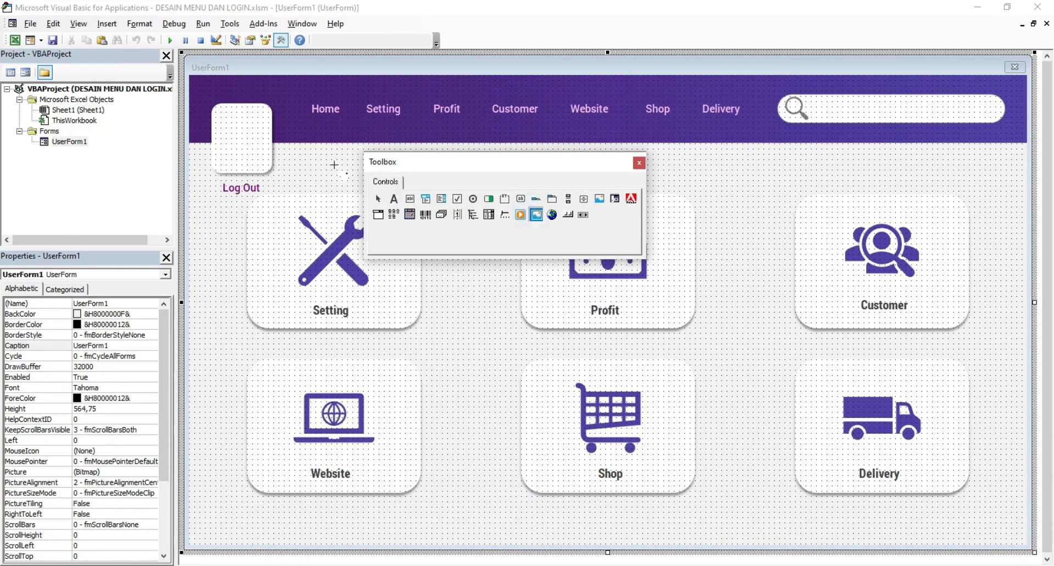
{"action": "left_click", "coordinate": [228, 120]}
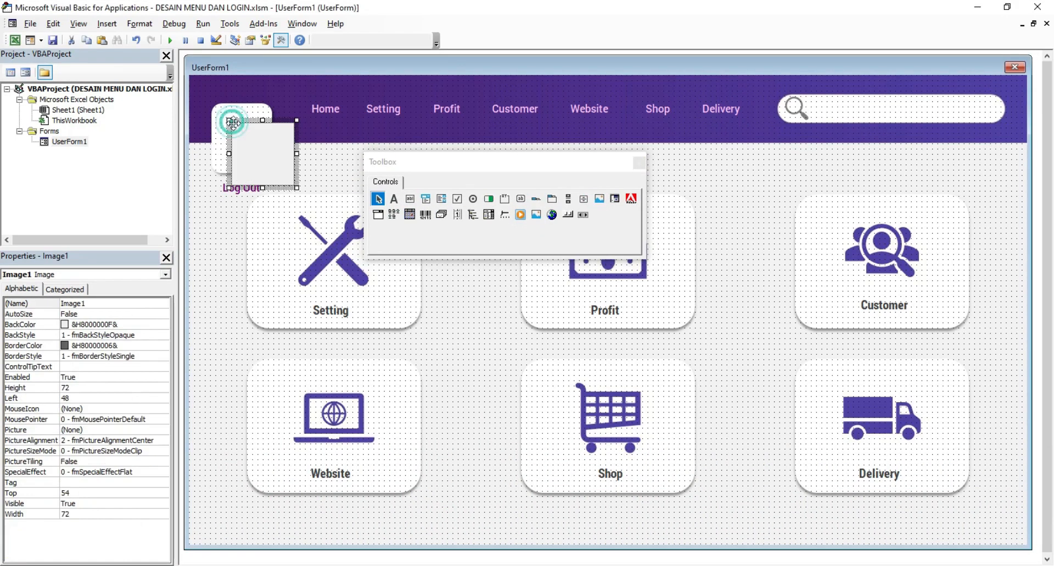
{"action": "left_click_drag", "start_coordinate": [296, 188], "coordinate": [275, 167]}
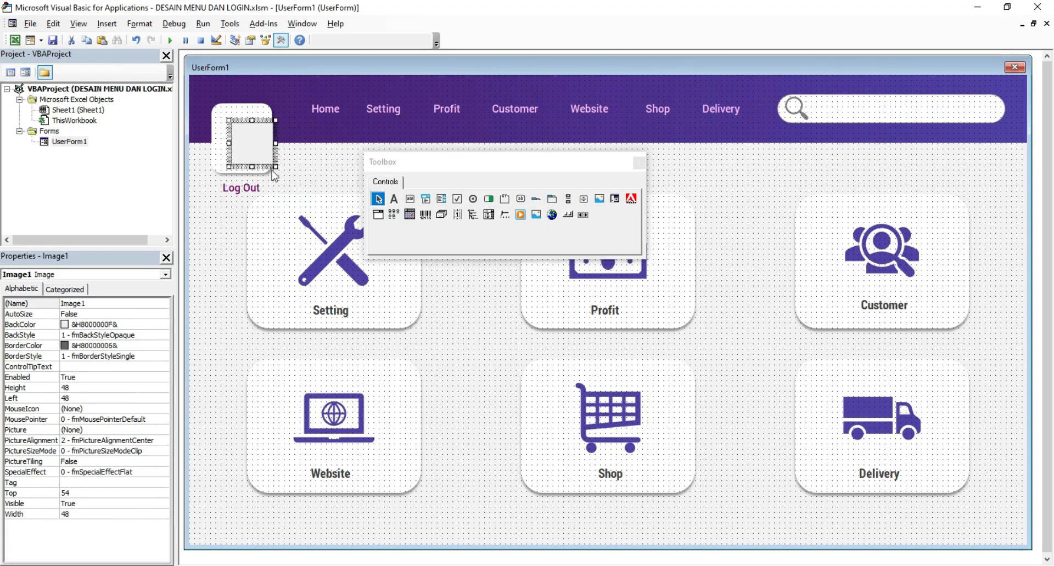
{"action": "left_click_drag", "start_coordinate": [248, 154], "coordinate": [271, 170]}
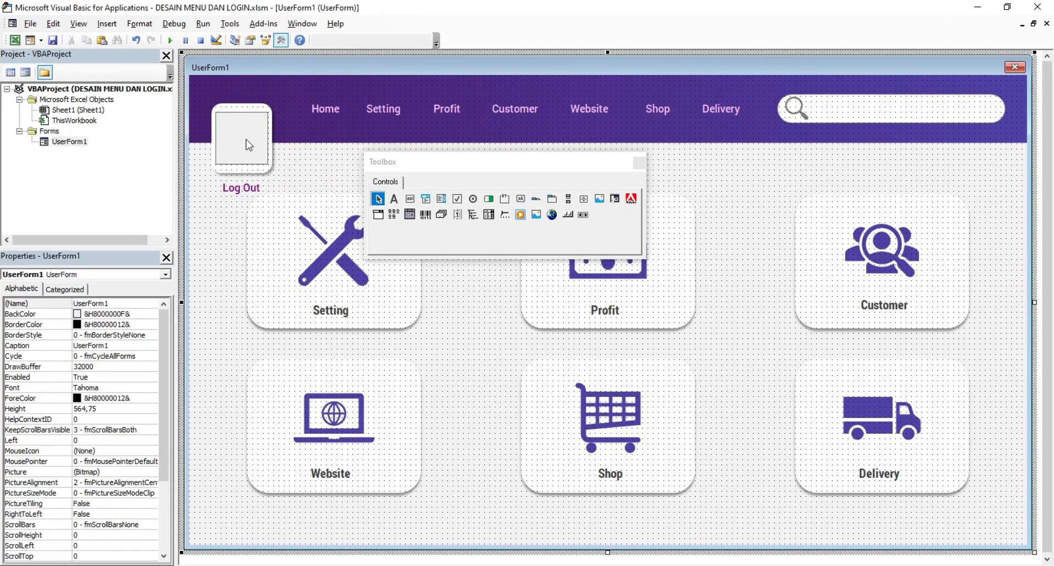
{"action": "left_click", "coordinate": [309, 159]}
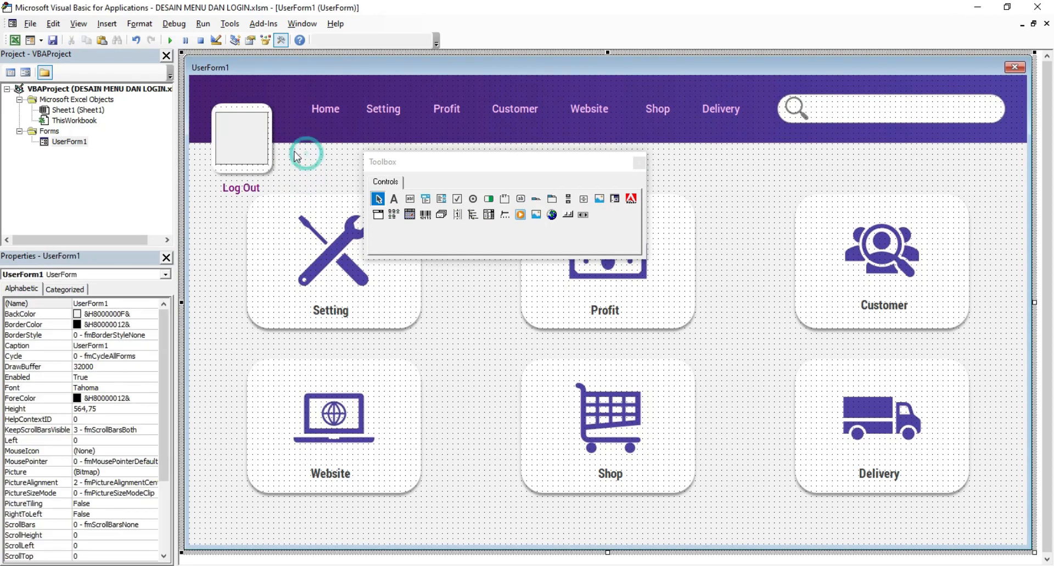
{"action": "left_click", "coordinate": [255, 160]}
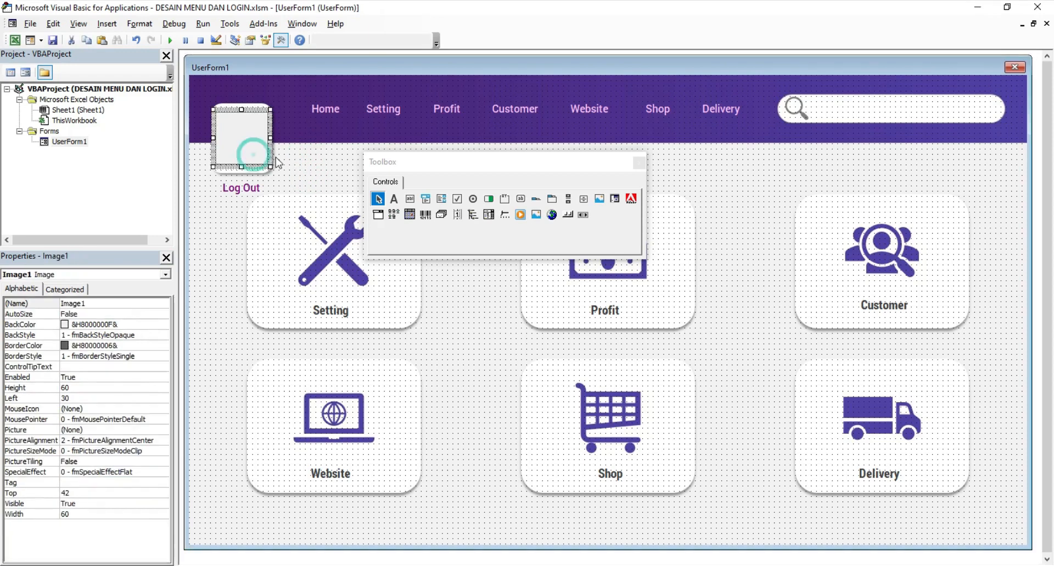
{"action": "left_click", "coordinate": [166, 431]}
Step: Browse drive F: to the LOGO YOUTUBE folder, cancel Load Picture, and switch to PowerPoint
{"action": "left_click", "coordinate": [165, 430]}
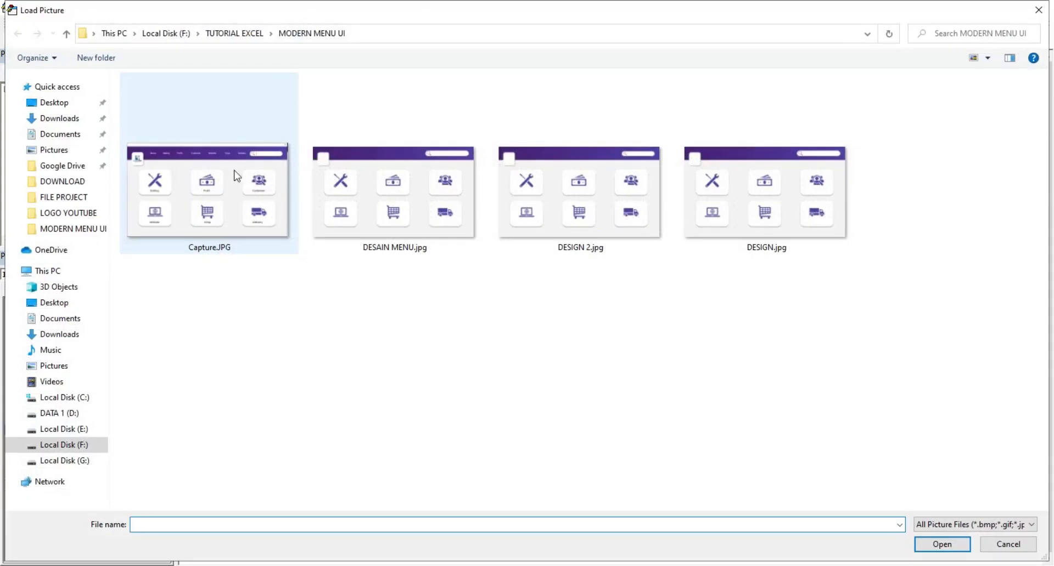
{"action": "left_click", "coordinate": [235, 34]}
{"action": "left_click", "coordinate": [166, 33]}
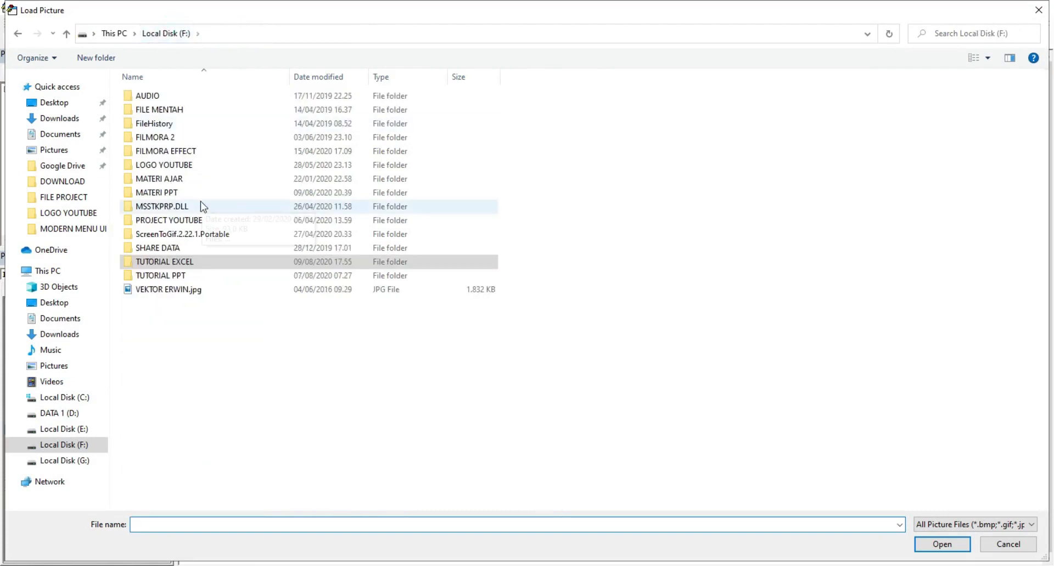
{"action": "double_click", "coordinate": [182, 165]}
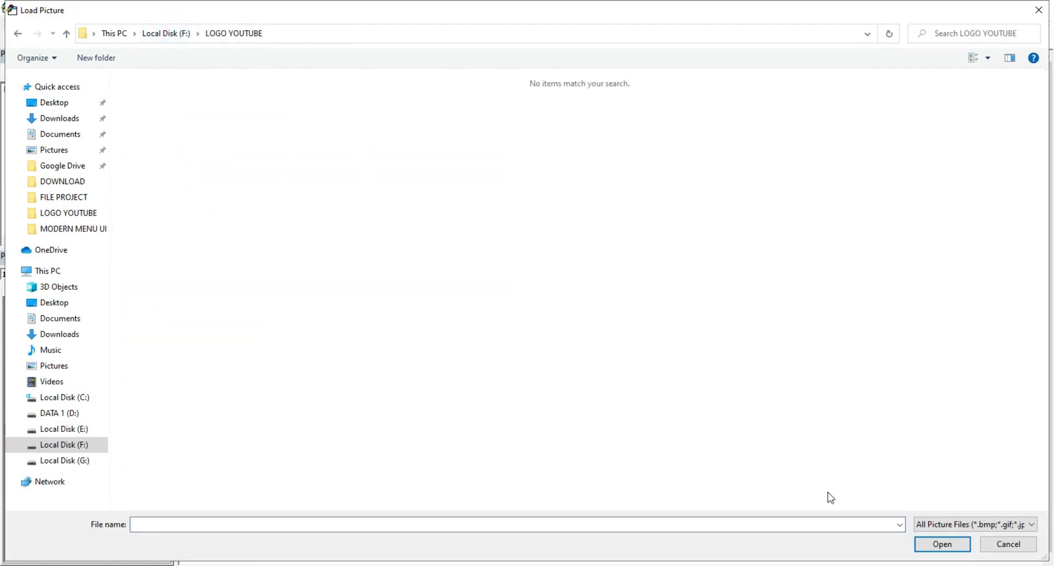
{"action": "left_click", "coordinate": [1008, 545]}
{"action": "key", "text": "alt+Tab"}
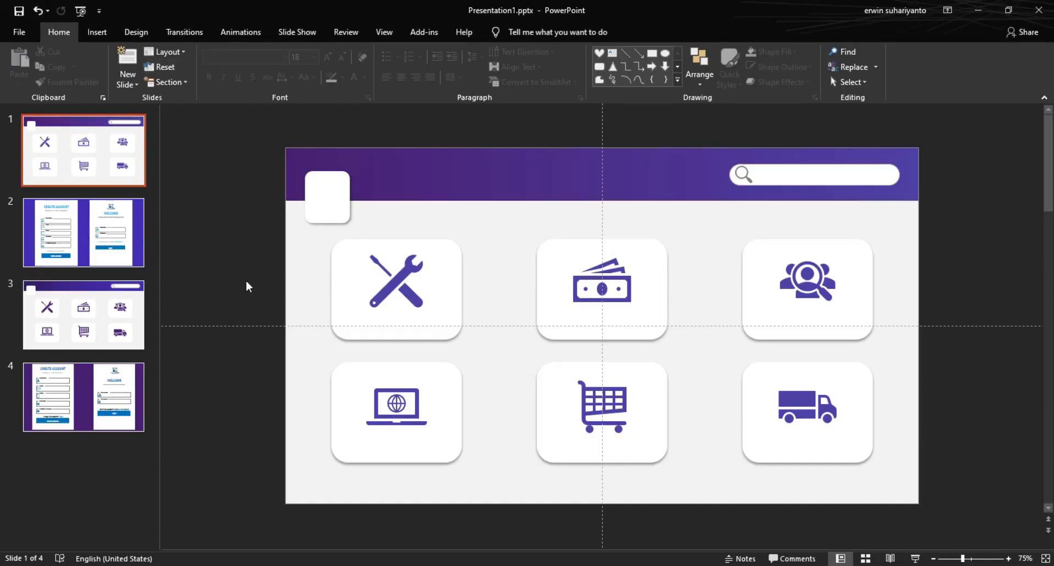
Step: Copy the Excel & VBA Tutorial logo from slide 4's Welcome form and return to the VBA editor
{"action": "left_click", "coordinate": [117, 386]}
{"action": "left_click", "coordinate": [768, 198]}
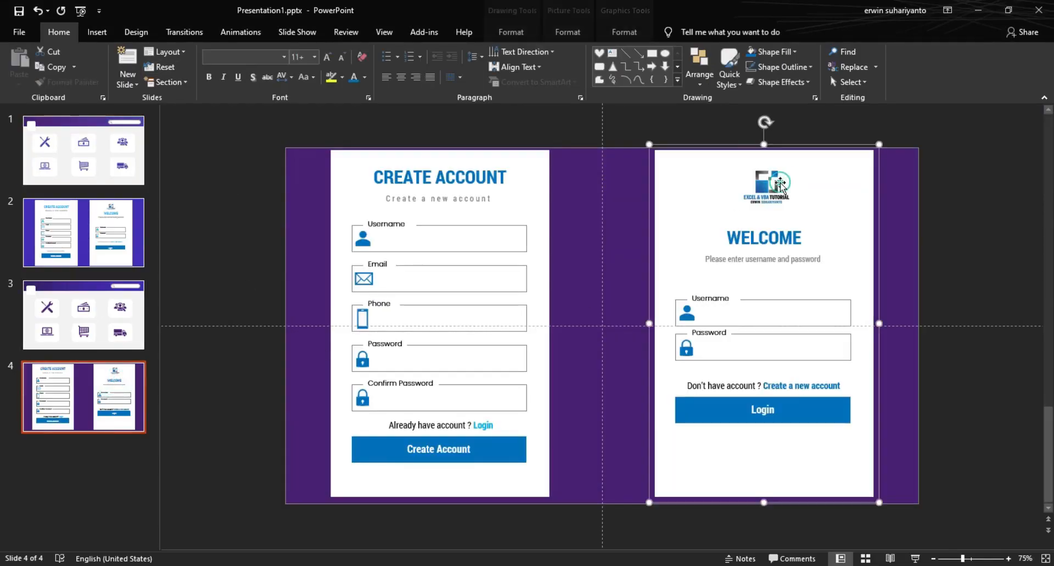
{"action": "left_click", "coordinate": [769, 197]}
{"action": "right_click", "coordinate": [768, 183]}
{"action": "left_click", "coordinate": [799, 207]}
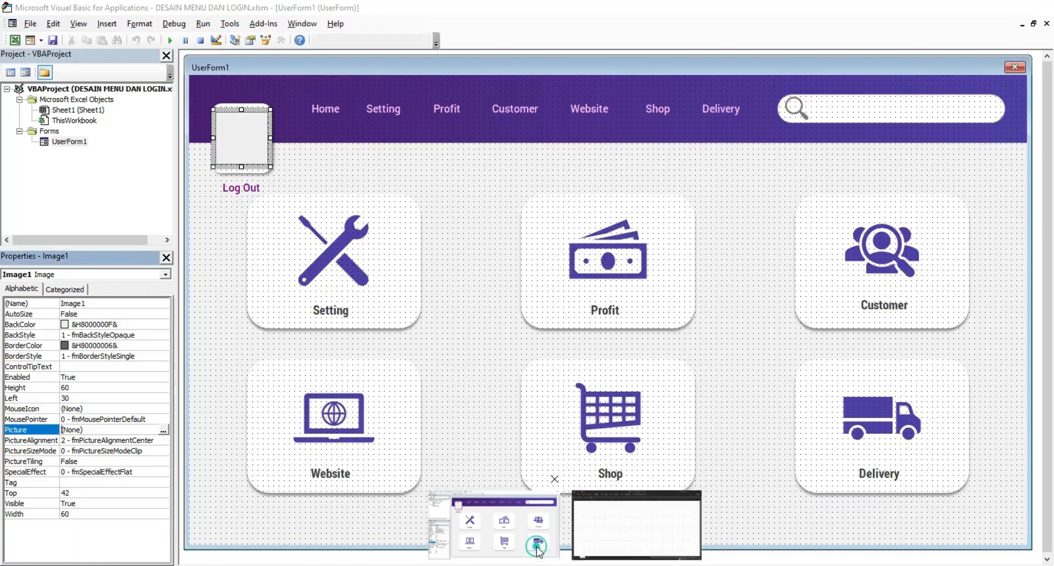
{"action": "left_click", "coordinate": [537, 551]}
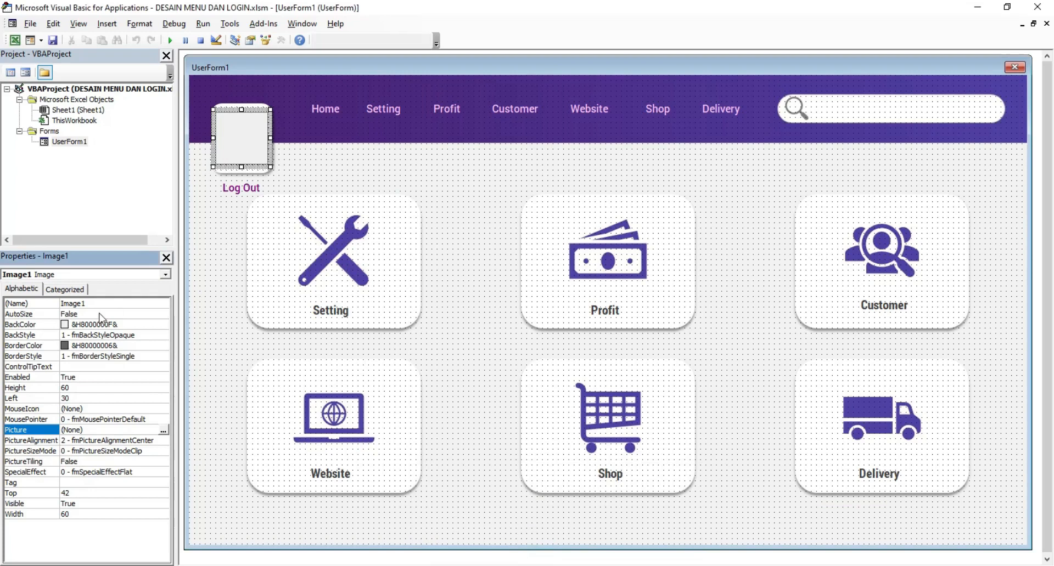
Step: Paste the copied logo into Image1, with BorderStyle None and a white BackColor
{"action": "left_click", "coordinate": [216, 214]}
{"action": "left_click", "coordinate": [235, 138]}
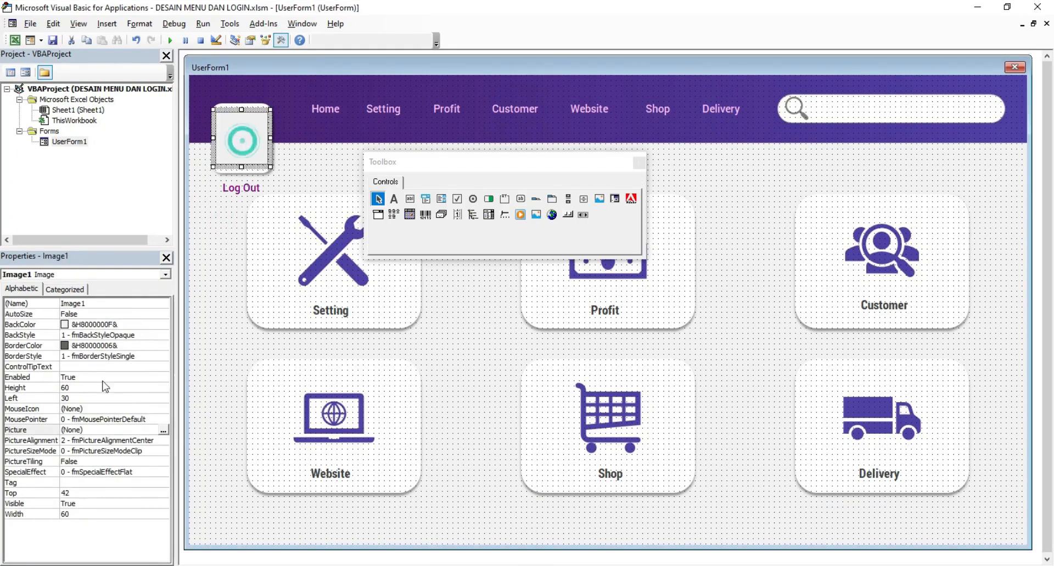
{"action": "left_click", "coordinate": [82, 430]}
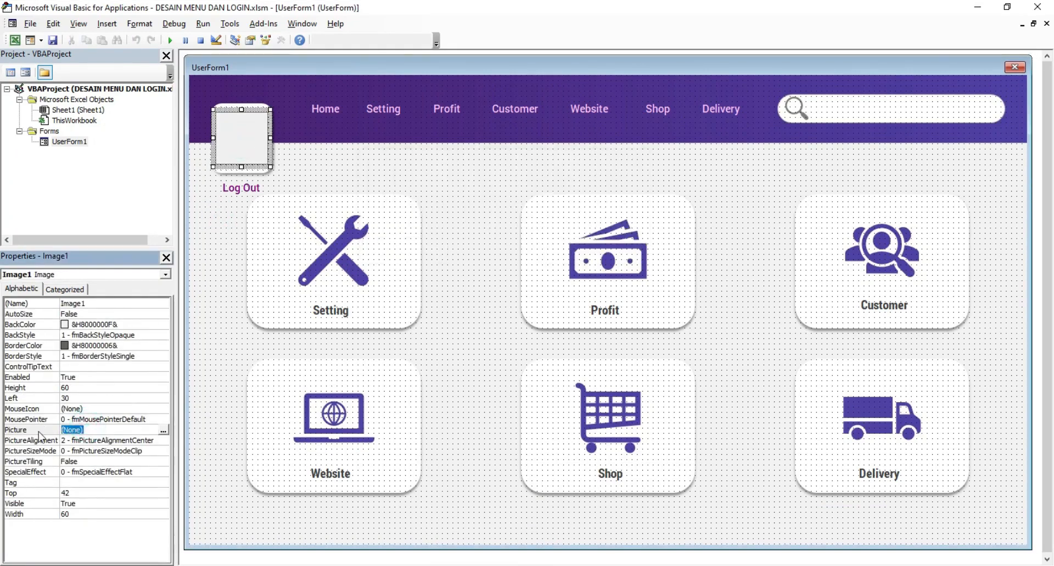
{"action": "key", "text": "ctrl+v"}
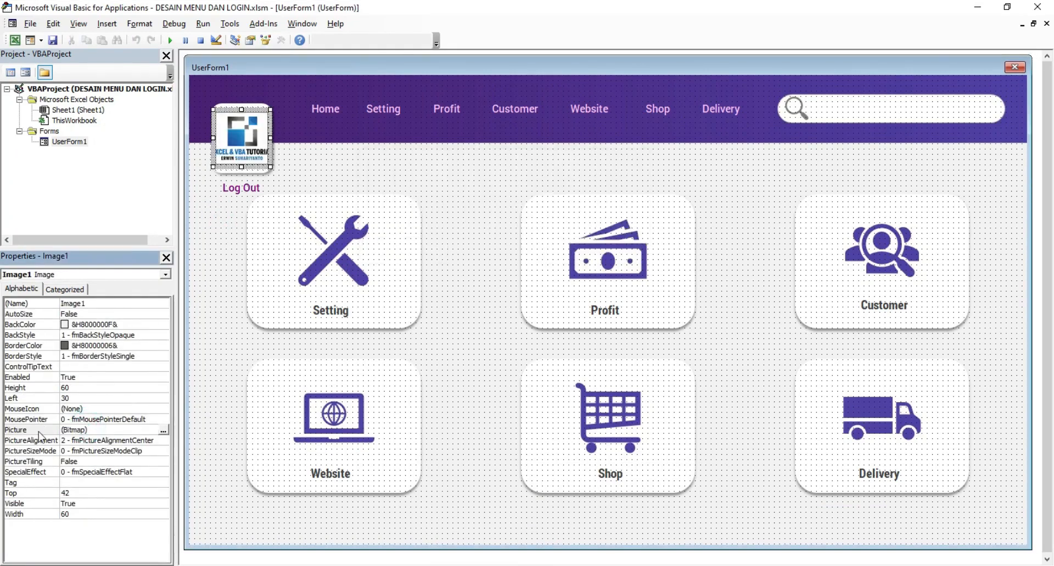
{"action": "left_click", "coordinate": [164, 338]}
{"action": "left_click", "coordinate": [161, 357]}
{"action": "left_click", "coordinate": [163, 357]}
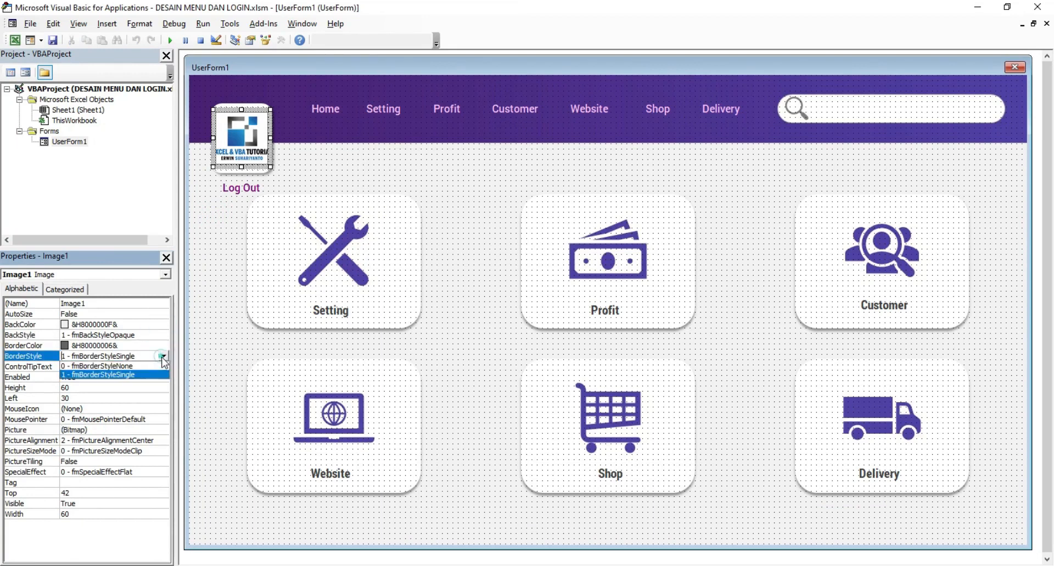
{"action": "left_click", "coordinate": [139, 368]}
{"action": "left_click", "coordinate": [160, 324]}
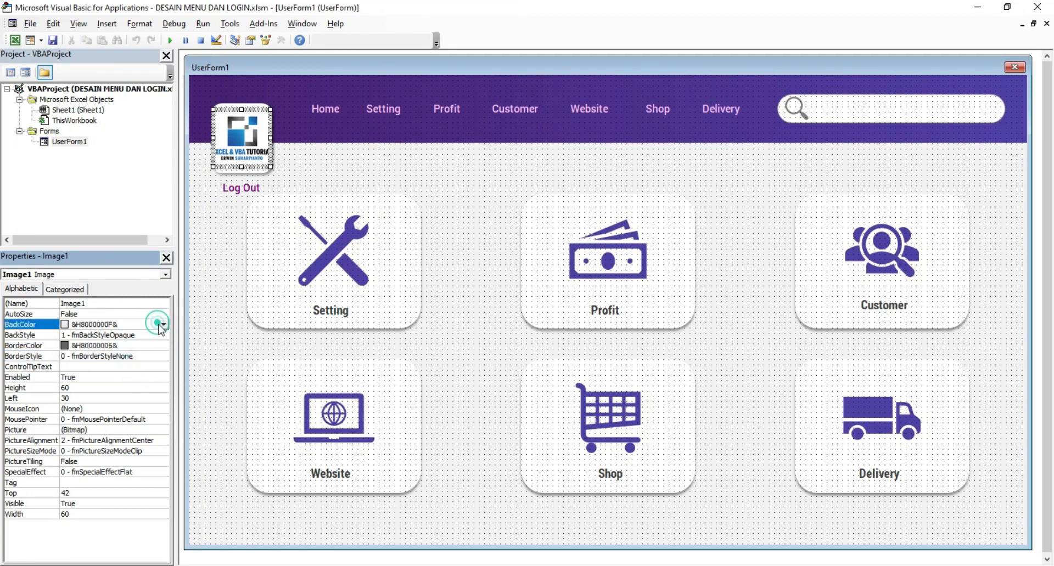
{"action": "left_click", "coordinate": [163, 324]}
{"action": "left_click", "coordinate": [85, 338]}
{"action": "left_click", "coordinate": [80, 356]}
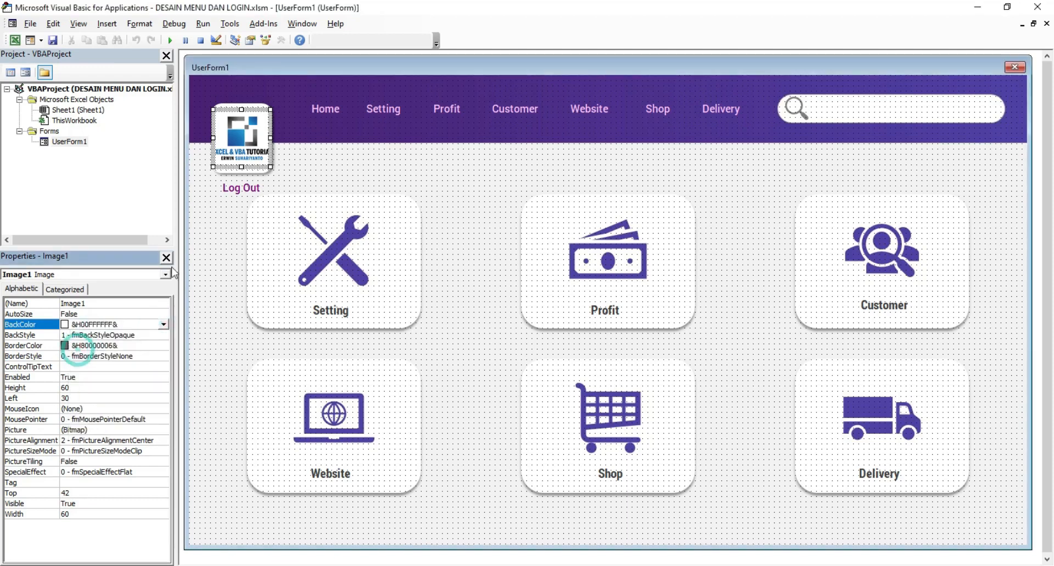
Step: Run UserForm1 from the designer, dismissing the macro chooser on the first attempt
{"action": "left_click", "coordinate": [388, 188]}
{"action": "left_click", "coordinate": [167, 55]}
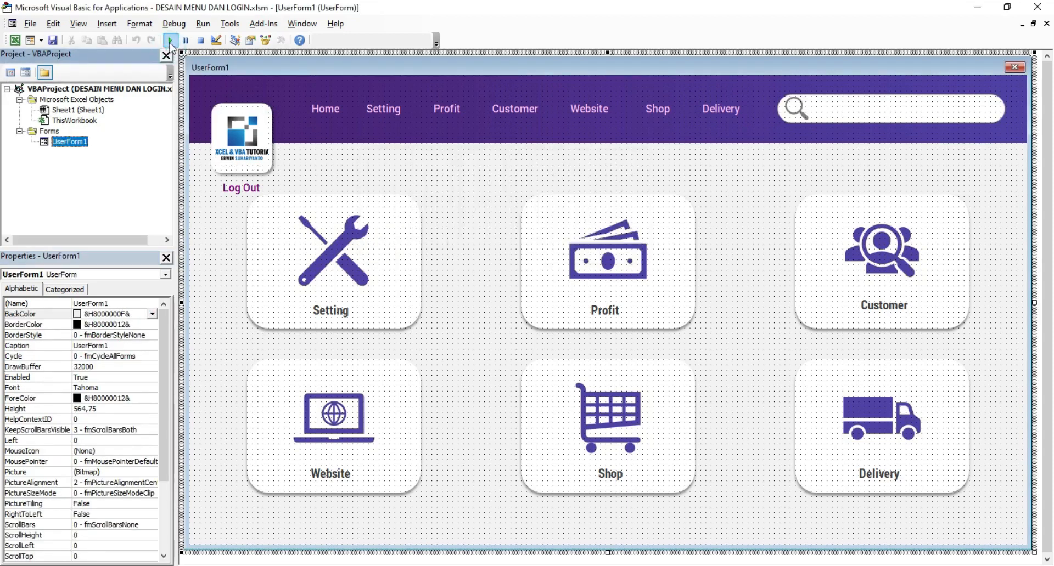
{"action": "left_click", "coordinate": [169, 40]}
{"action": "left_click", "coordinate": [624, 182]}
{"action": "left_click", "coordinate": [492, 175]}
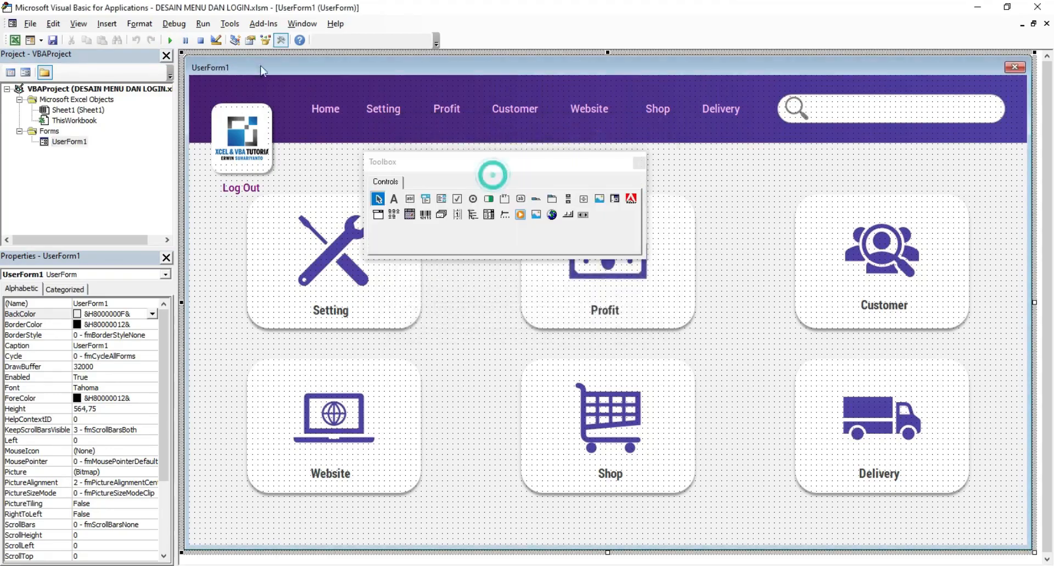
{"action": "left_click", "coordinate": [169, 40]}
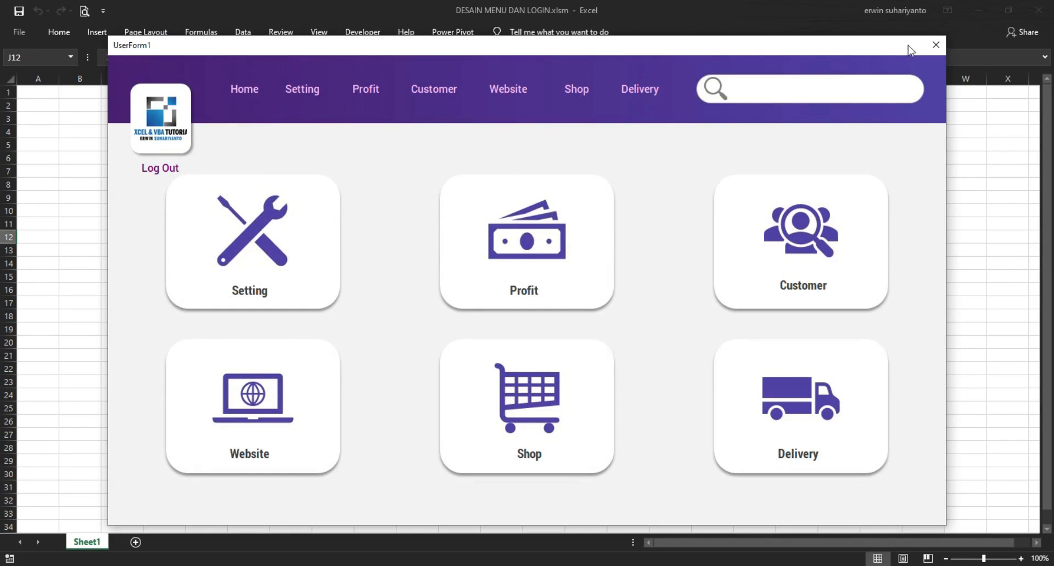
Step: Close the running UserForm1 preview and move the Toolbox down and right
{"action": "left_click", "coordinate": [933, 46]}
{"action": "left_click_drag", "start_coordinate": [546, 160], "coordinate": [595, 257]}
Step: Insert a new UserForm2, stretch it to 522,75 tall, and switch to PowerPoint
{"action": "left_click", "coordinate": [767, 198]}
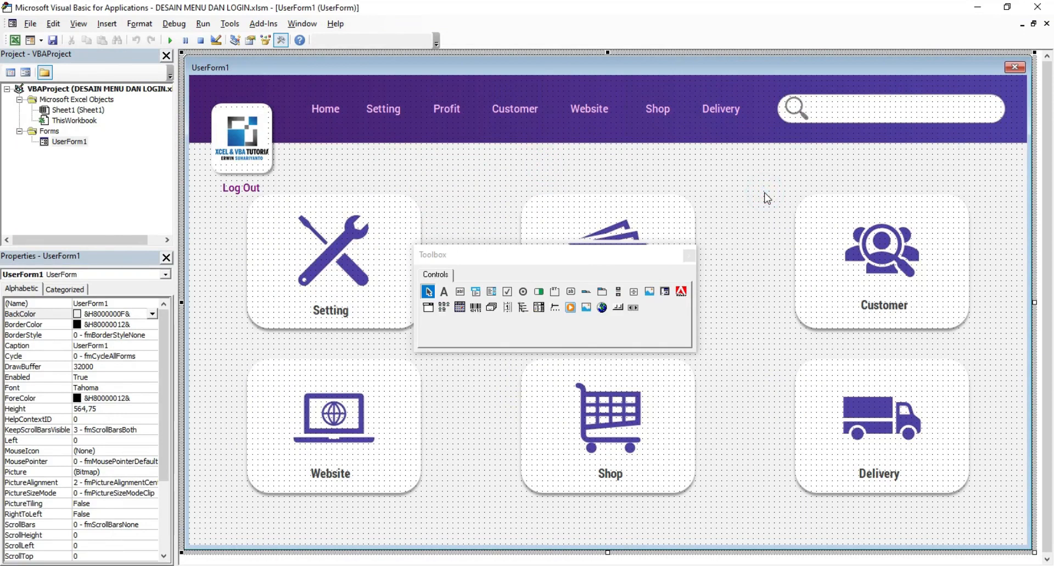
{"action": "left_click", "coordinate": [336, 111]}
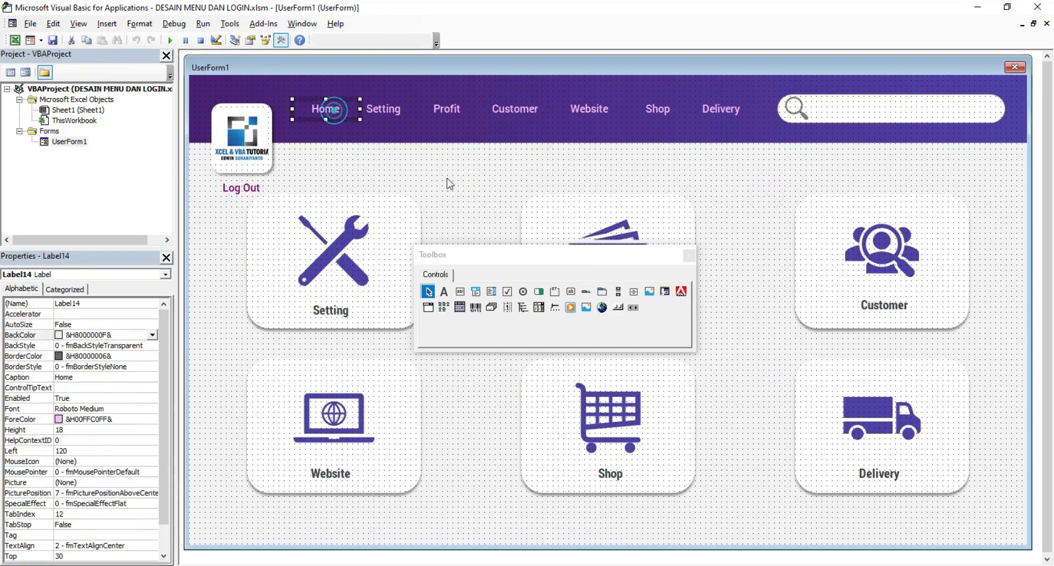
{"action": "left_click_drag", "start_coordinate": [506, 254], "coordinate": [615, 190]}
{"action": "left_click", "coordinate": [488, 184]}
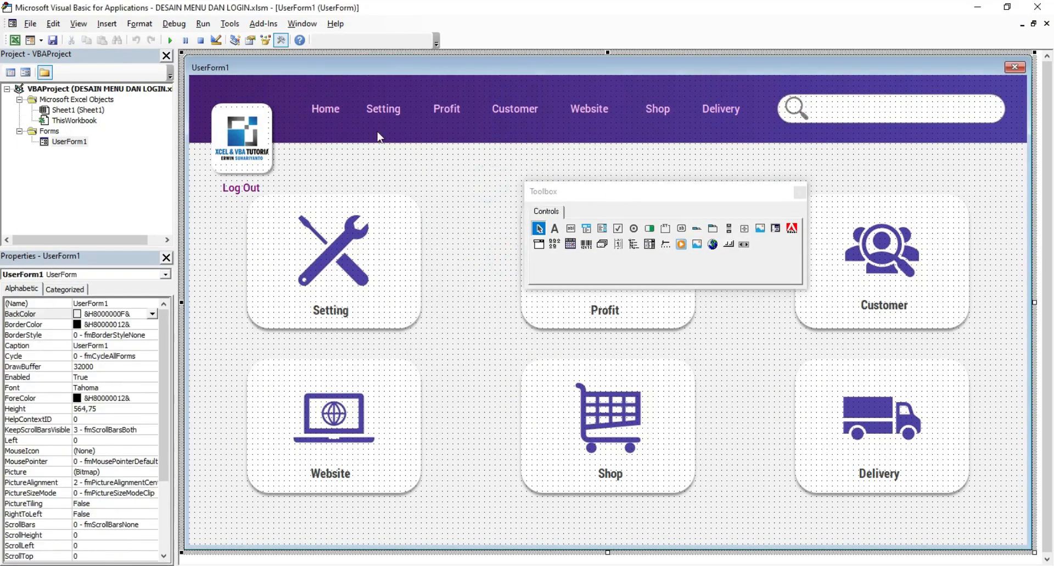
{"action": "left_click", "coordinate": [413, 166]}
{"action": "left_click", "coordinate": [30, 43]}
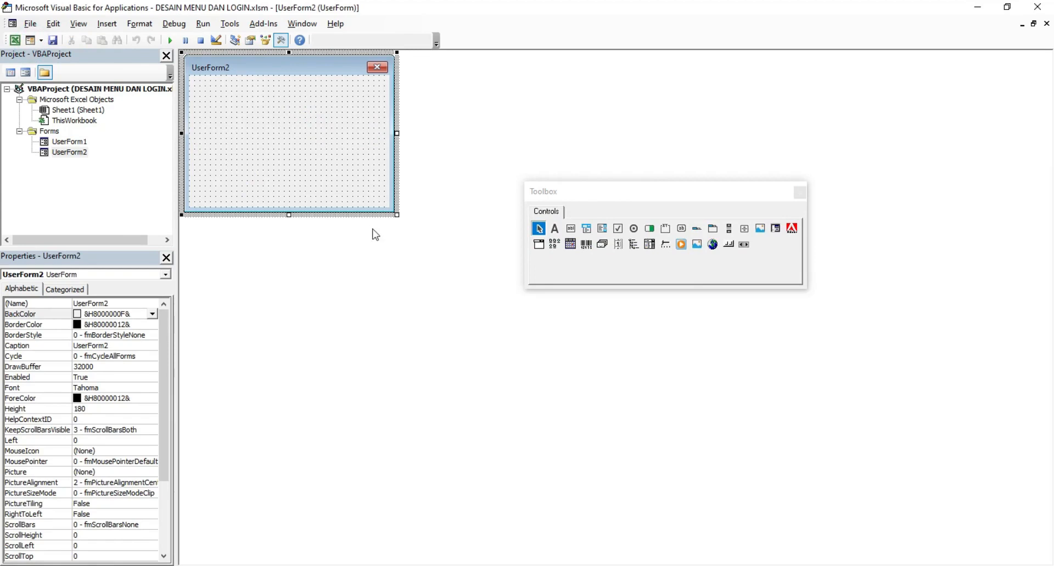
{"action": "left_click_drag", "start_coordinate": [399, 217], "coordinate": [486, 518]}
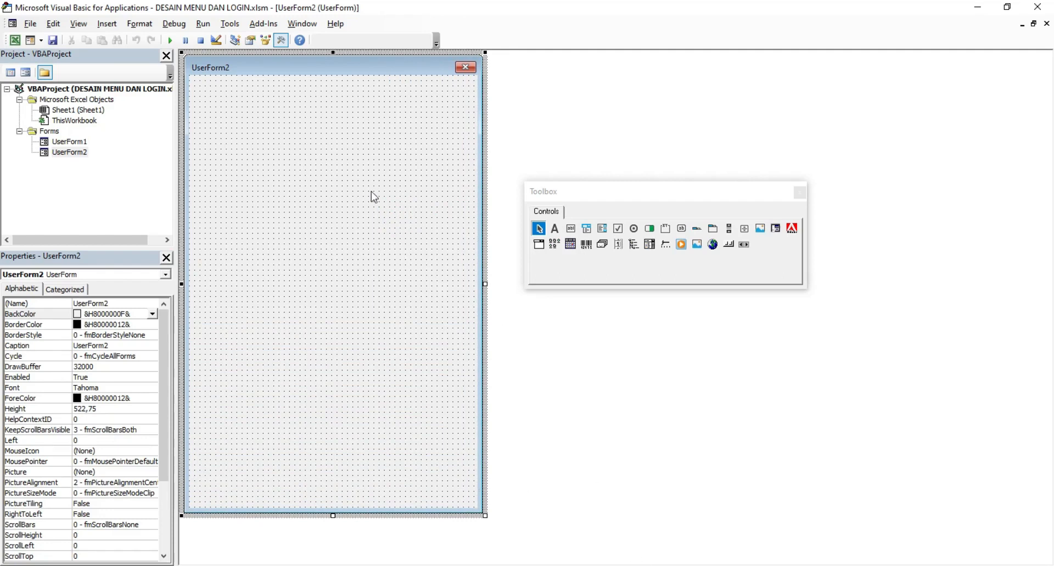
{"action": "key", "text": "alt+Tab"}
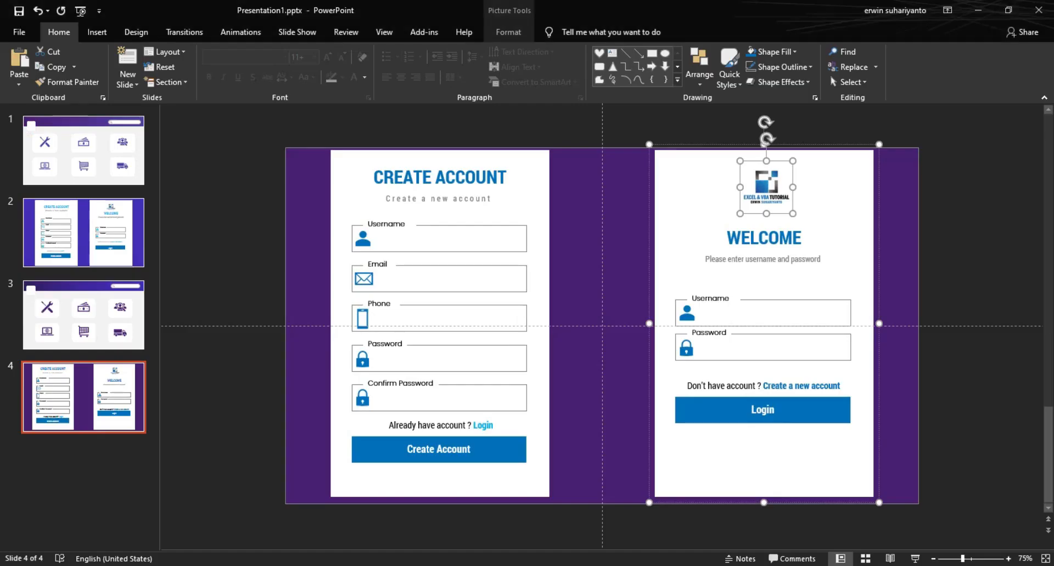
Step: Copy the Create Account form graphic from slide 2 and return to the VBA editor
{"action": "left_click", "coordinate": [105, 230]}
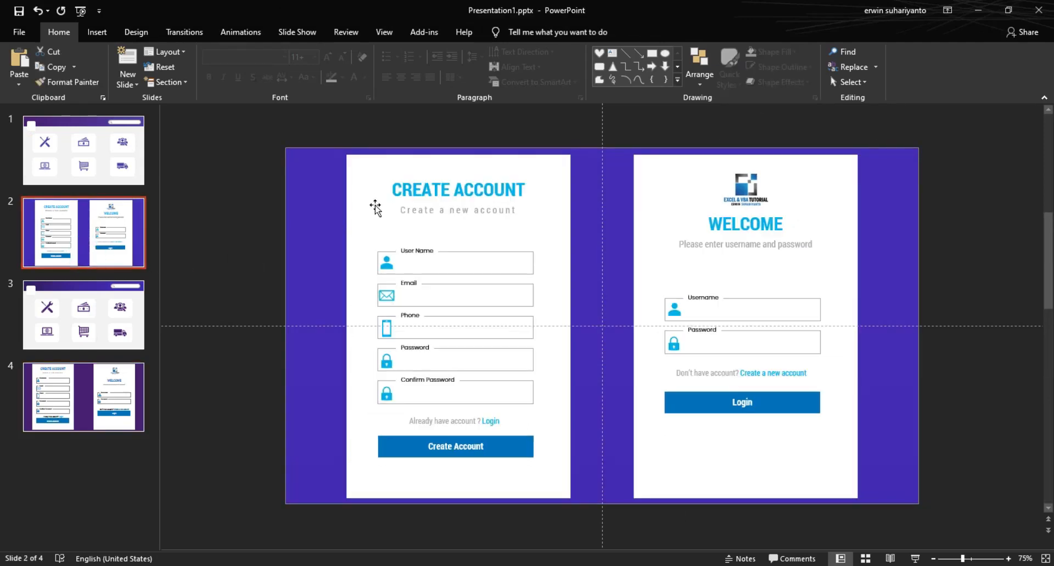
{"action": "right_click", "coordinate": [372, 173]}
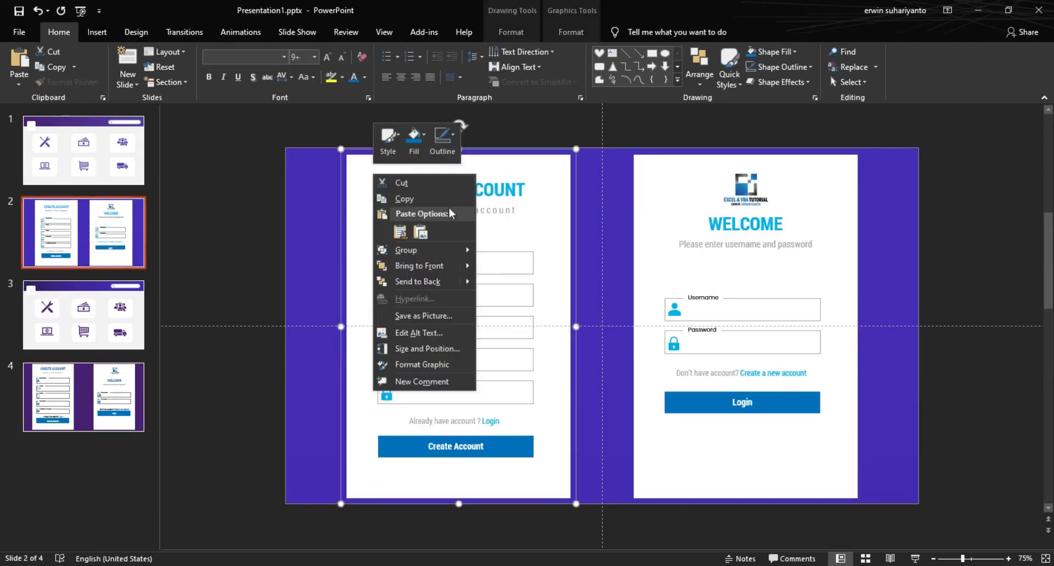
{"action": "left_click", "coordinate": [408, 198]}
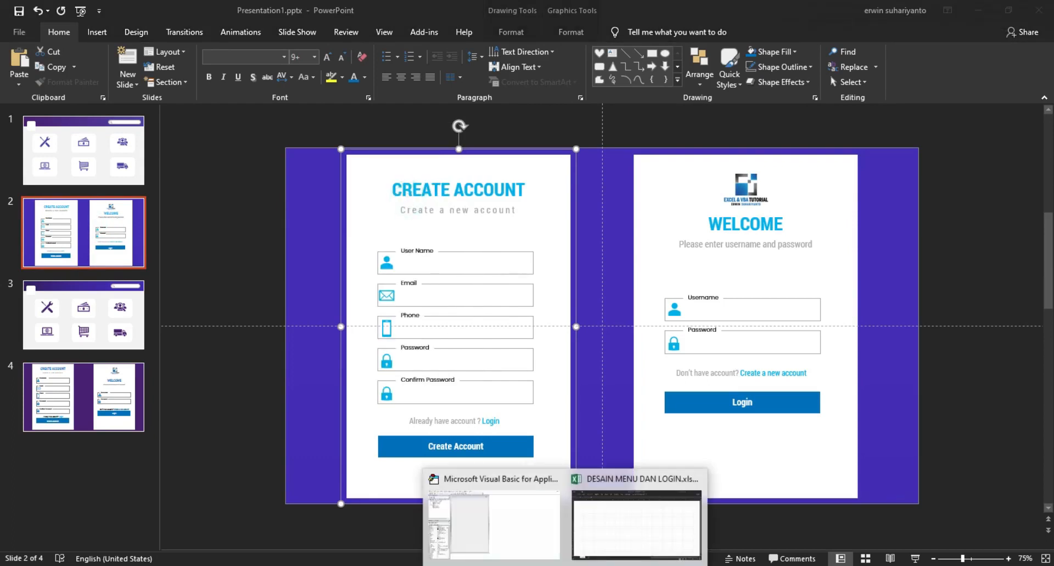
{"action": "left_click", "coordinate": [524, 536]}
{"action": "left_click", "coordinate": [271, 164]}
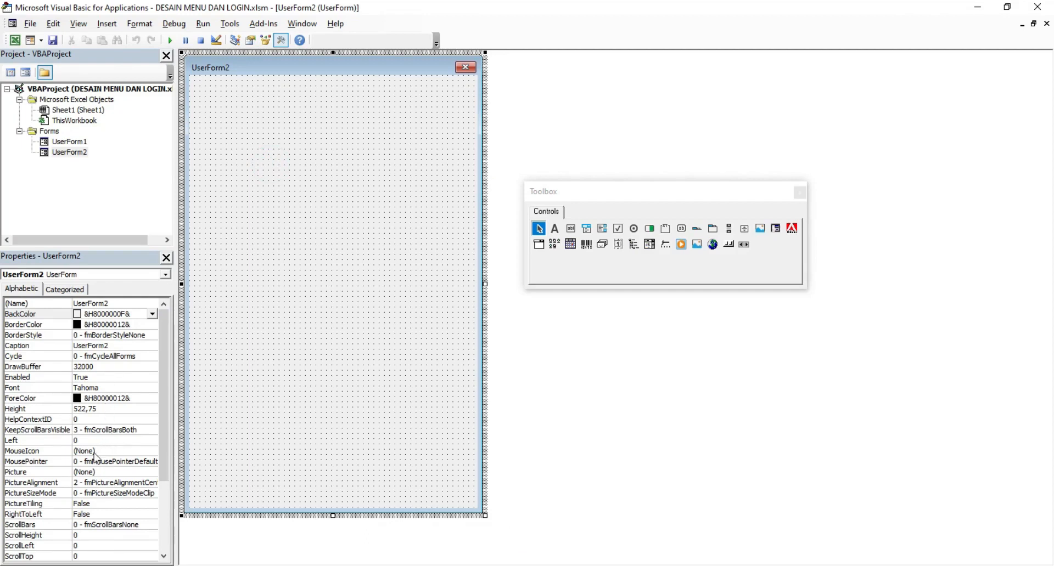
Step: Paste the Create Account design as UserForm2's Picture, resize it to 545,25 tall, and test-run it
{"action": "left_click", "coordinate": [92, 473]}
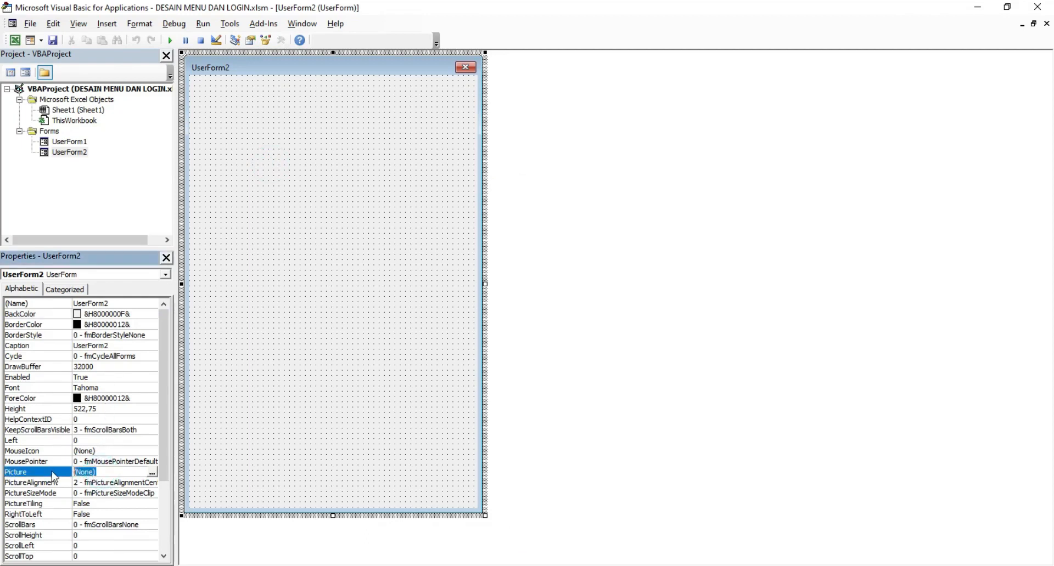
{"action": "key", "text": "ctrl+v"}
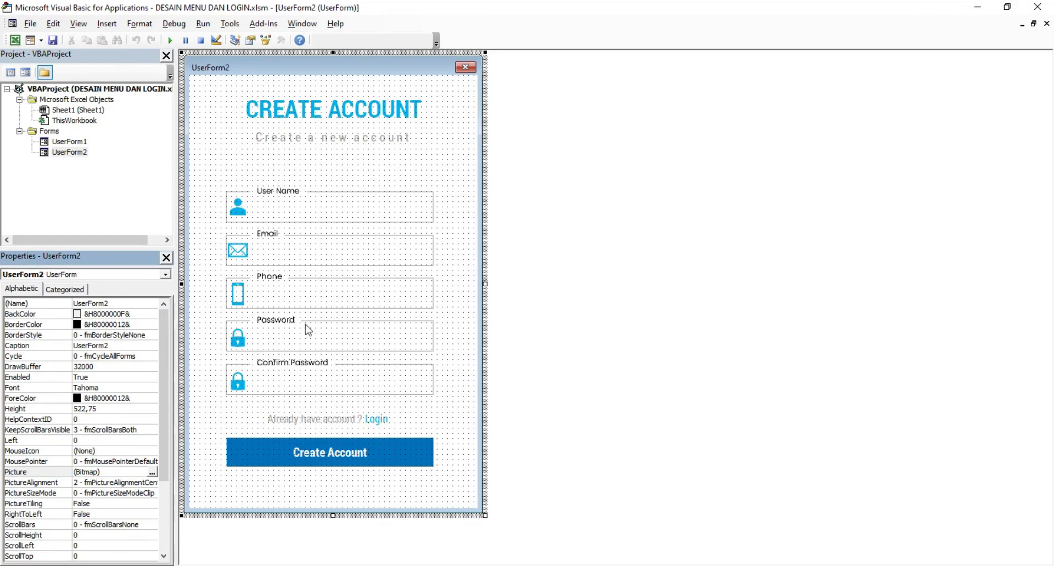
{"action": "left_click_drag", "start_coordinate": [484, 519], "coordinate": [495, 536]}
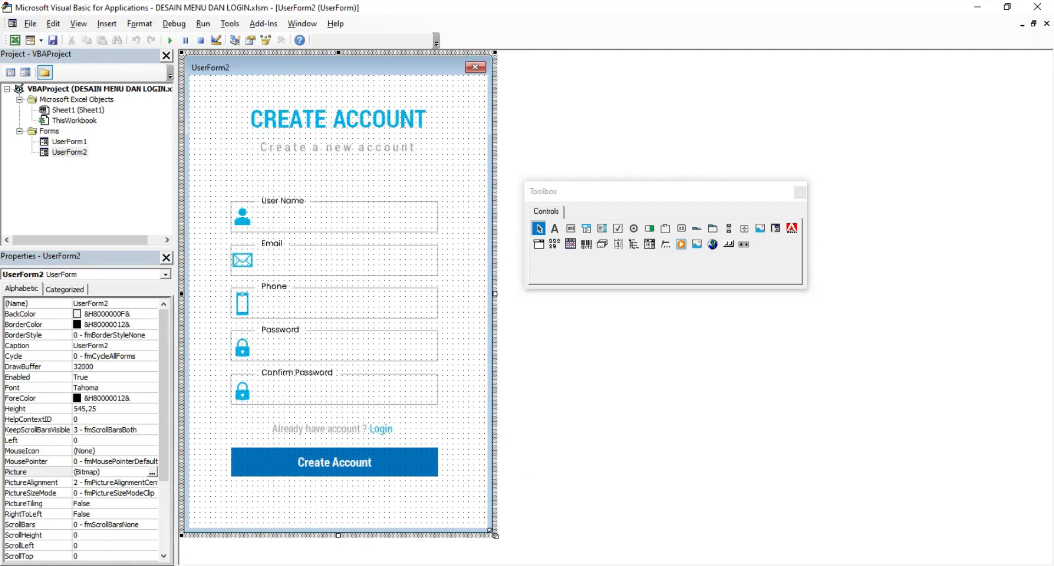
{"action": "left_click", "coordinate": [170, 40]}
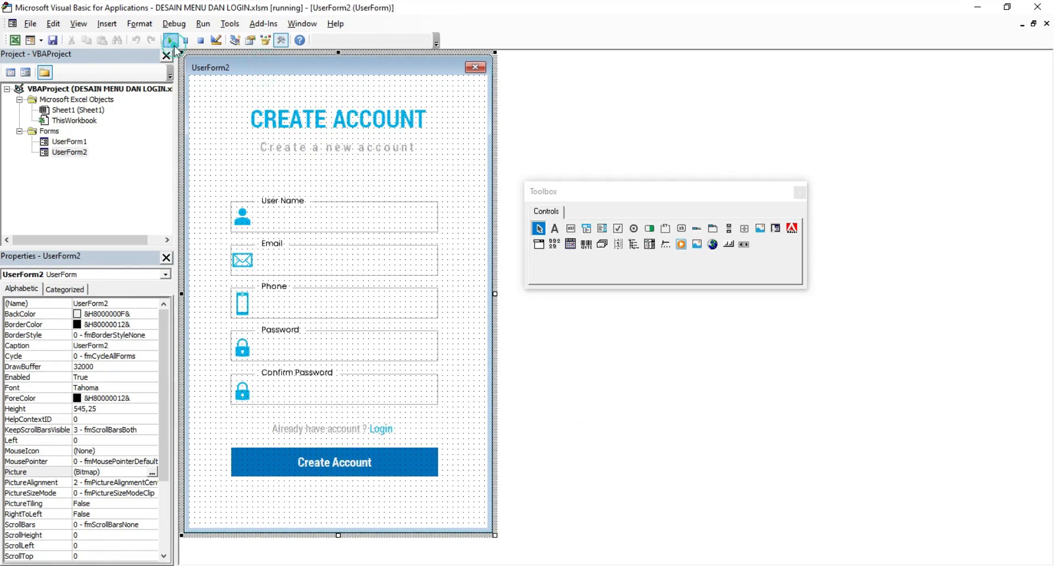
{"action": "left_click", "coordinate": [504, 379]}
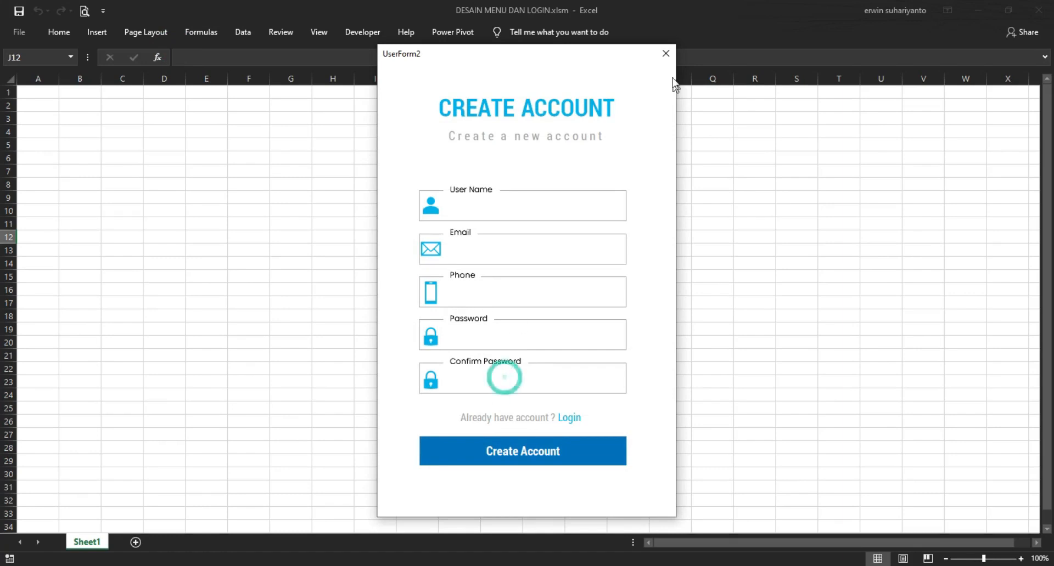
{"action": "left_click", "coordinate": [665, 53]}
{"action": "left_click_drag", "start_coordinate": [553, 194], "coordinate": [691, 179]}
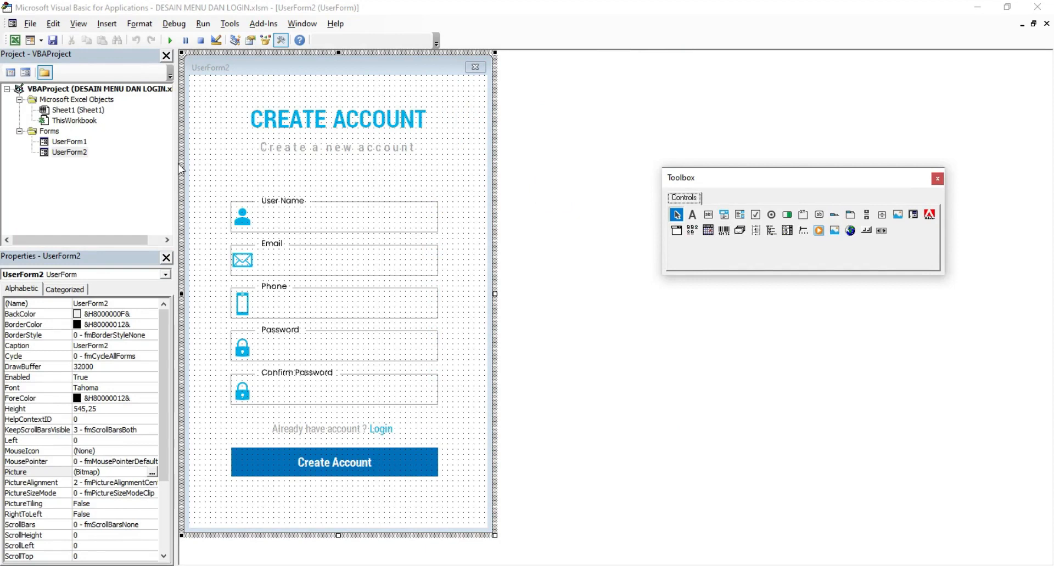
Step: Insert a blank UserForm3 and stretch it into a tall form 540 high
{"action": "left_click", "coordinate": [31, 41]}
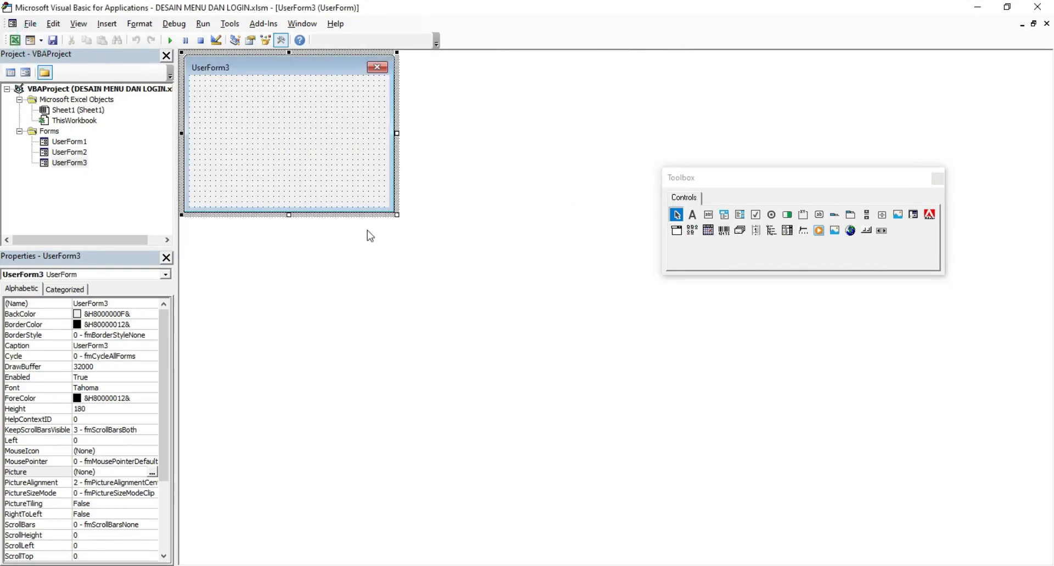
{"action": "left_click_drag", "start_coordinate": [397, 216], "coordinate": [485, 533]}
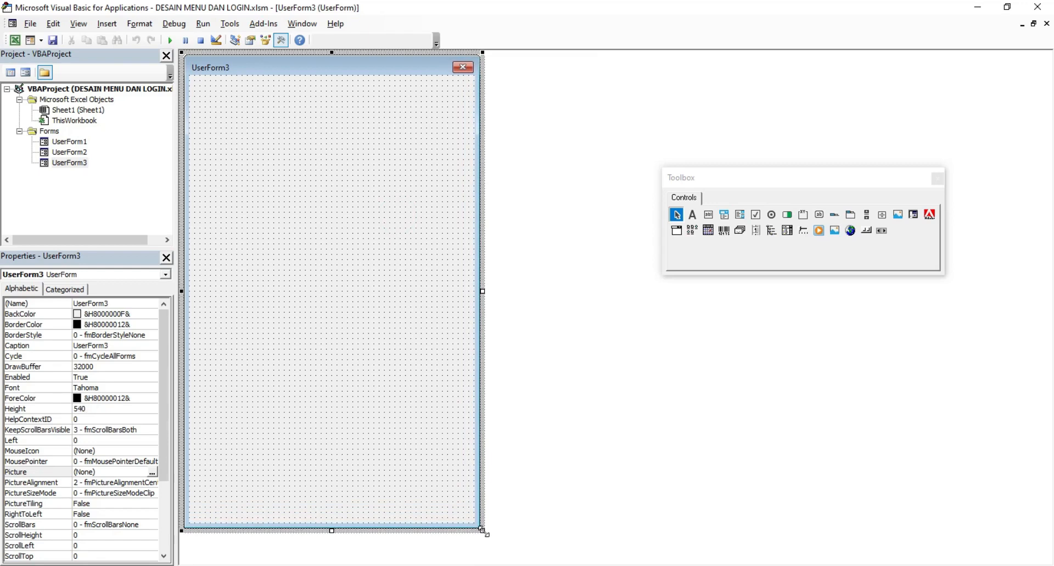
{"action": "left_click", "coordinate": [581, 565]}
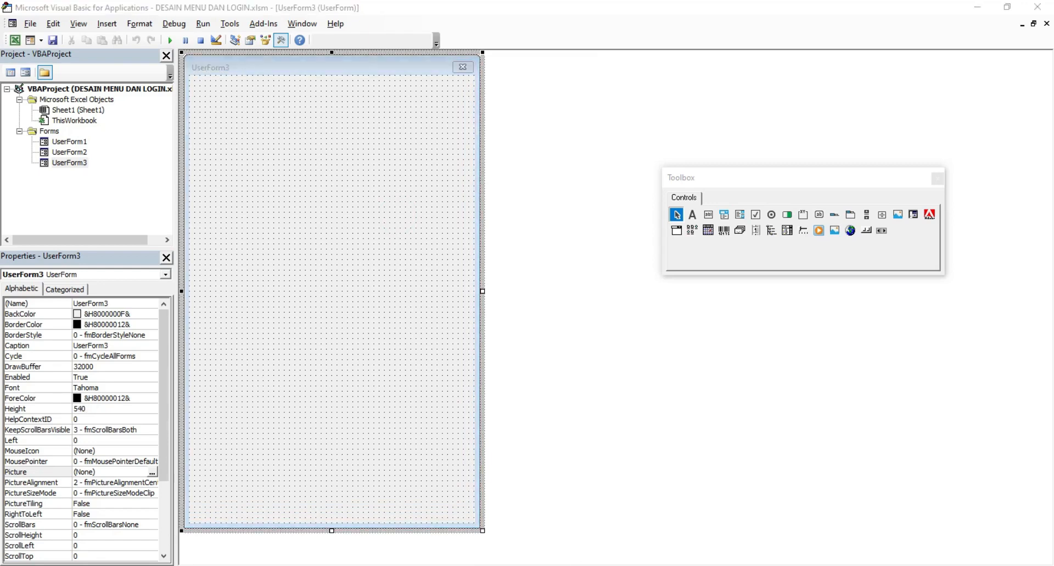
Step: Copy the Welcome login picture on slide 2, then ungroup it into separate shapes
{"action": "right_click", "coordinate": [675, 183]}
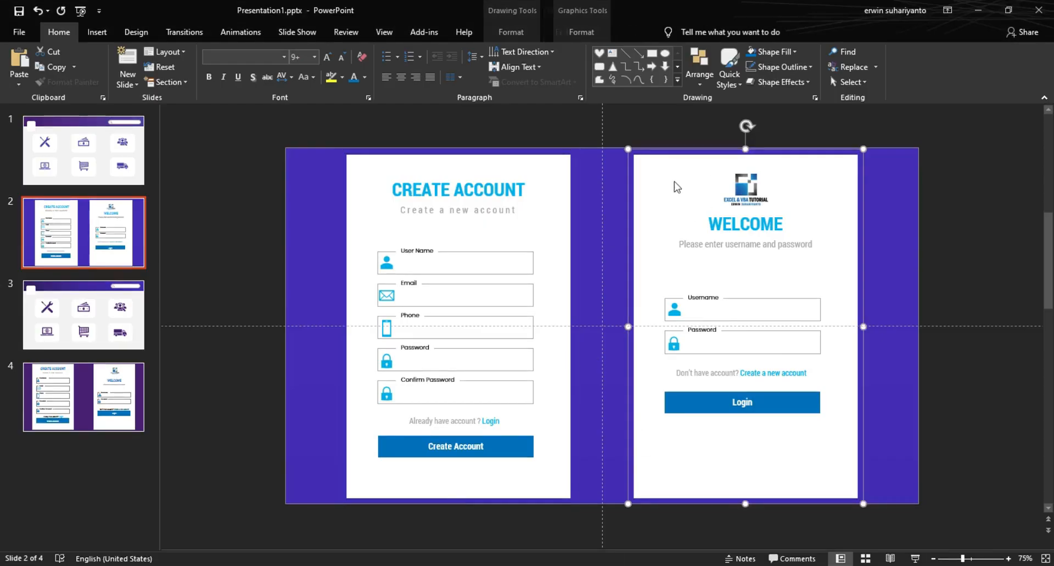
{"action": "left_click", "coordinate": [687, 206]}
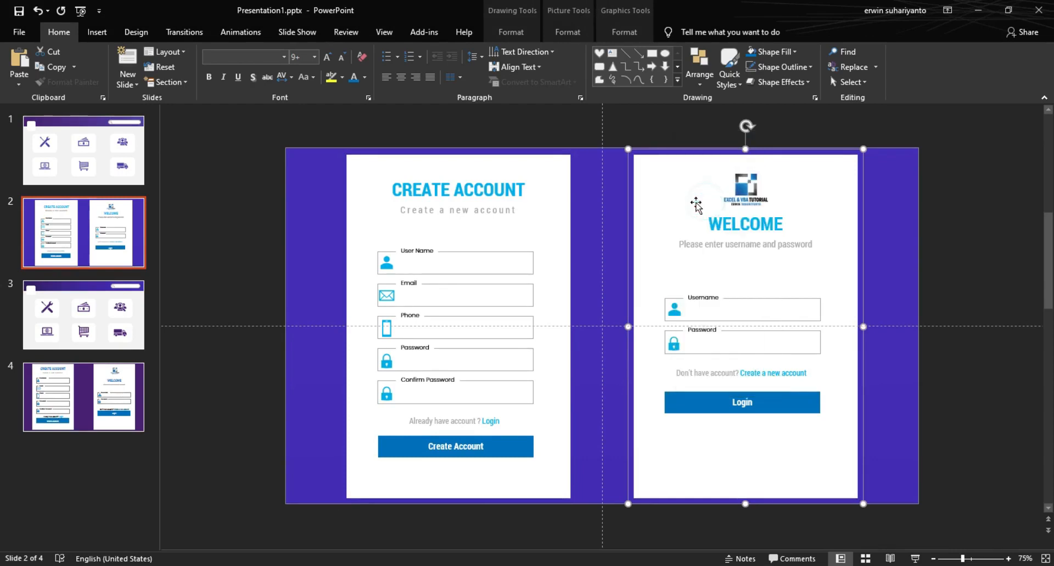
{"action": "left_click", "coordinate": [918, 193]}
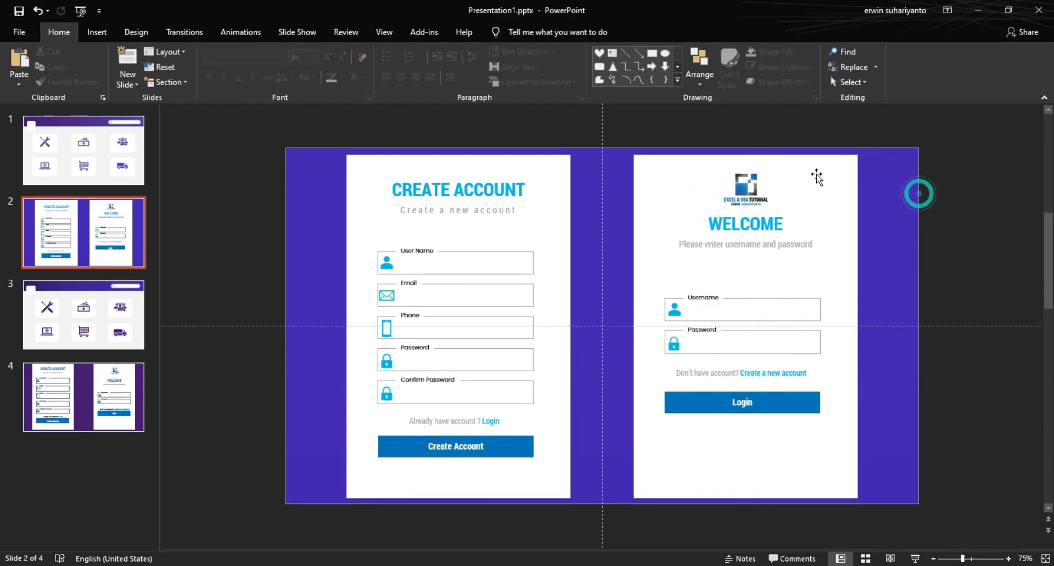
{"action": "left_click", "coordinate": [694, 167]}
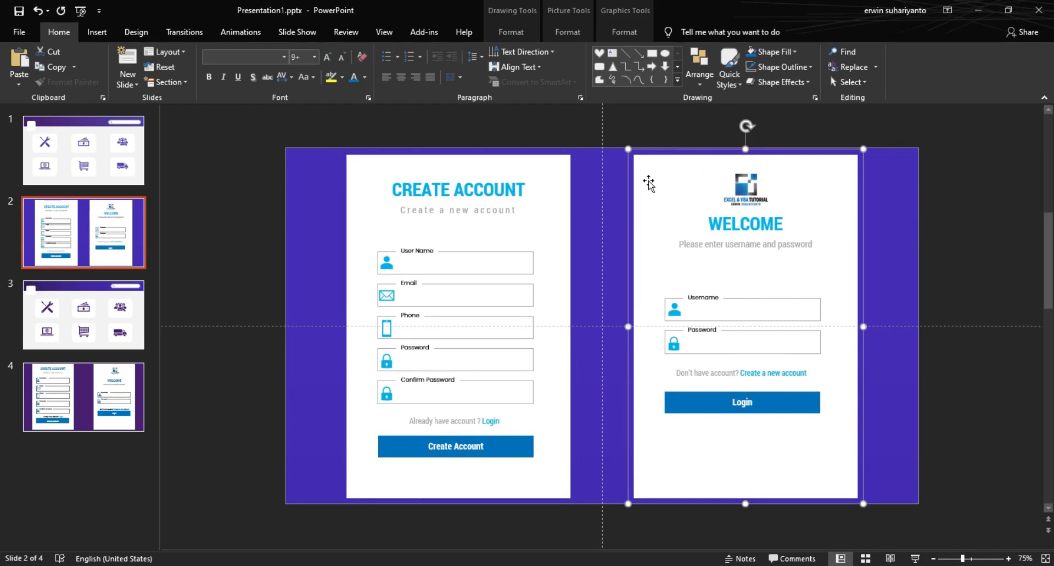
{"action": "left_click", "coordinate": [615, 127]}
{"action": "left_click", "coordinate": [632, 224]}
{"action": "left_click", "coordinate": [631, 34]}
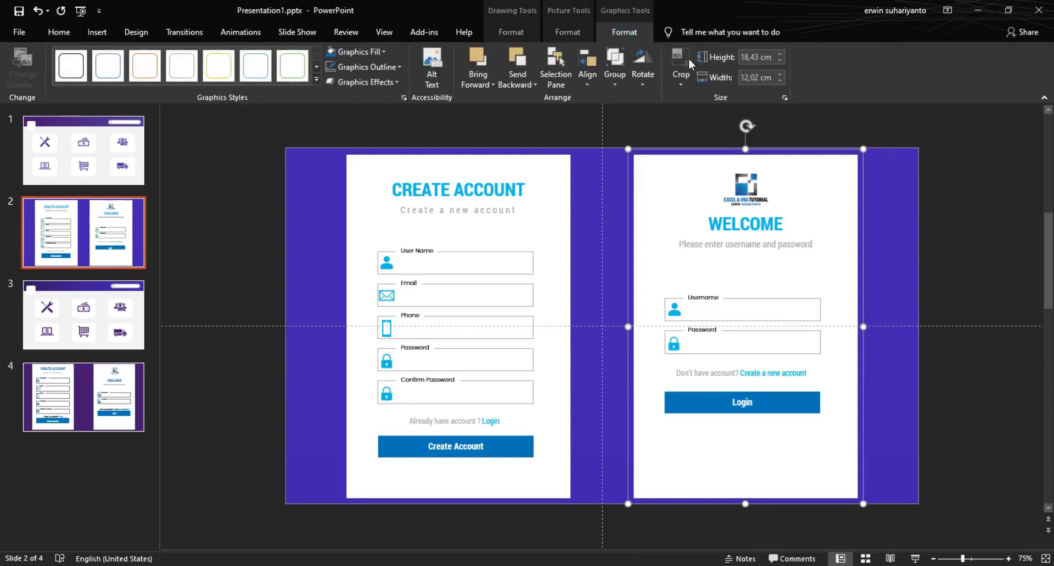
{"action": "left_click", "coordinate": [615, 79]}
{"action": "left_click", "coordinate": [626, 131]}
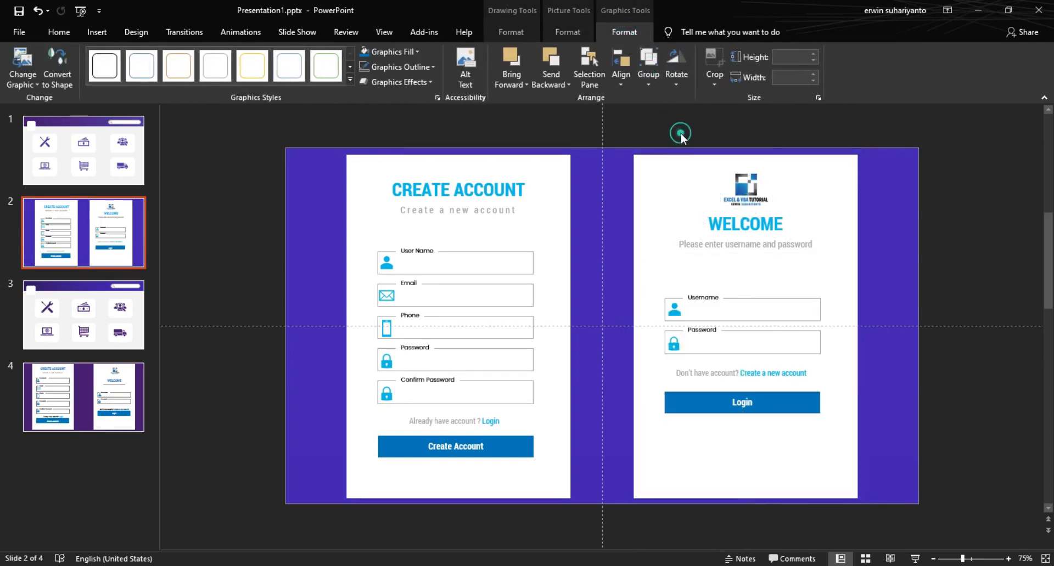
Step: Marquee-select all parts of the Welcome login card and group them into one graphic
{"action": "left_click", "coordinate": [691, 165]}
{"action": "left_click", "coordinate": [741, 221]}
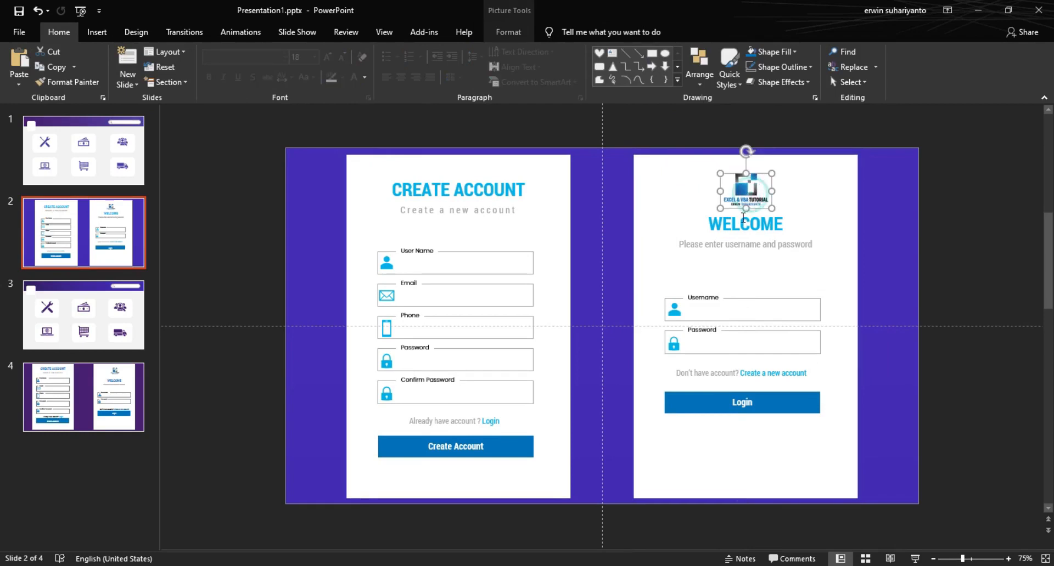
{"action": "left_click", "coordinate": [738, 267]}
{"action": "left_click", "coordinate": [656, 131]}
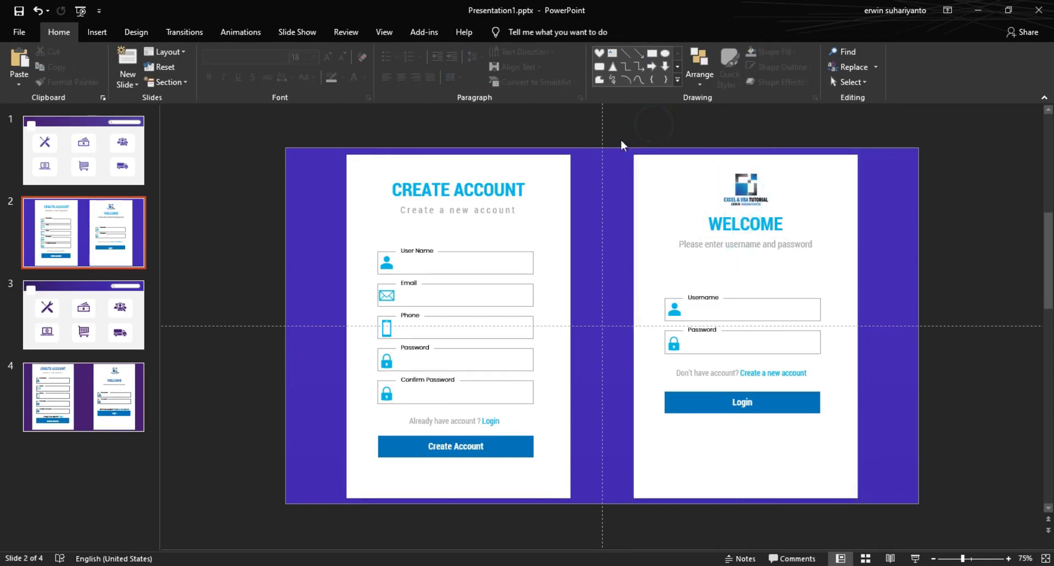
{"action": "mouse_move", "coordinate": [618, 136]}
{"action": "left_mouse_down"}
{"action": "mouse_move", "coordinate": [802, 444]}
{"action": "mouse_move", "coordinate": [886, 501]}
{"action": "mouse_move", "coordinate": [895, 550]}
{"action": "left_mouse_up"}
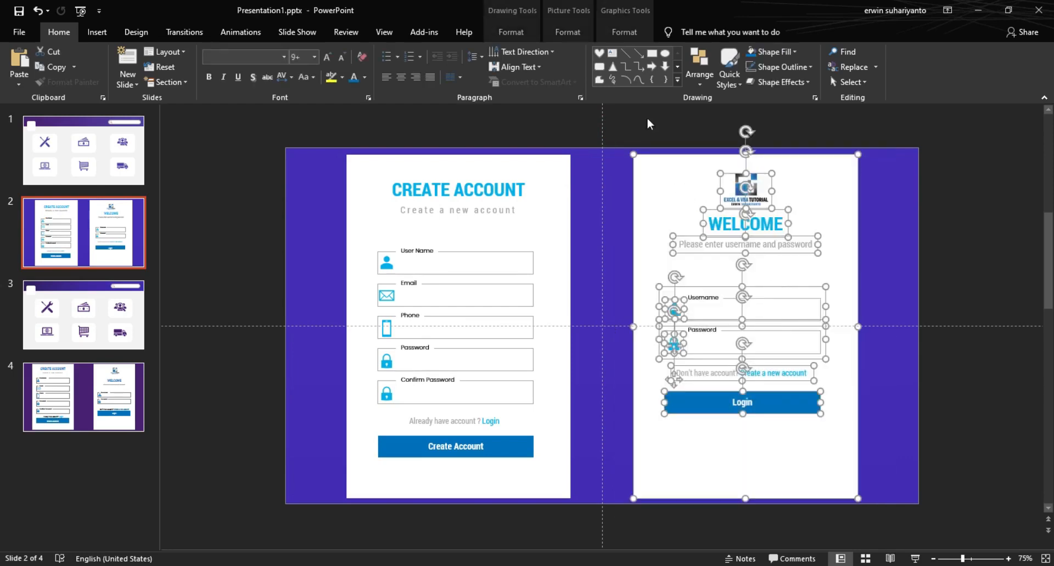
{"action": "left_click", "coordinate": [624, 32]}
{"action": "left_click", "coordinate": [650, 77]}
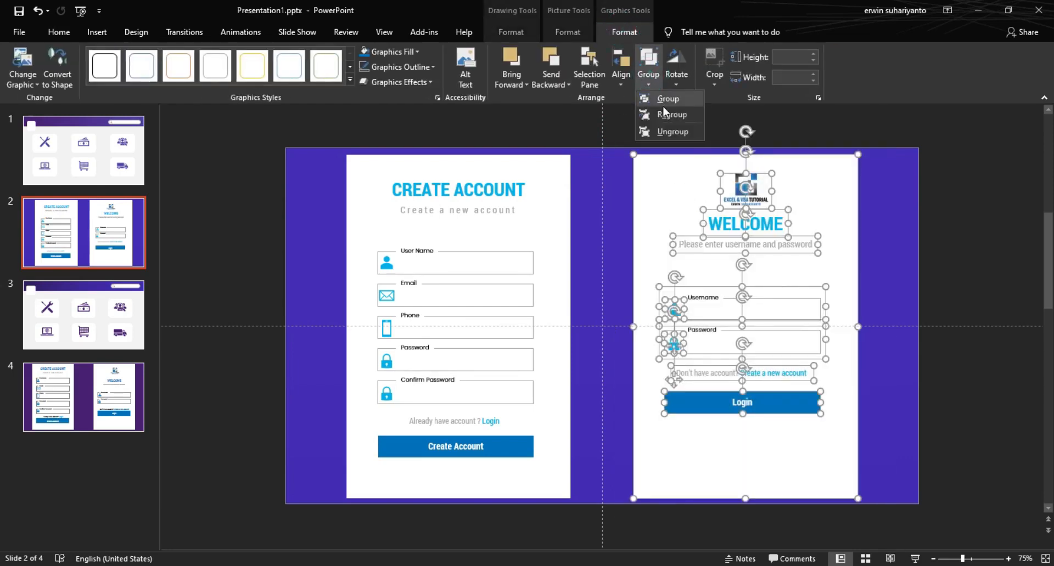
{"action": "left_click", "coordinate": [663, 97]}
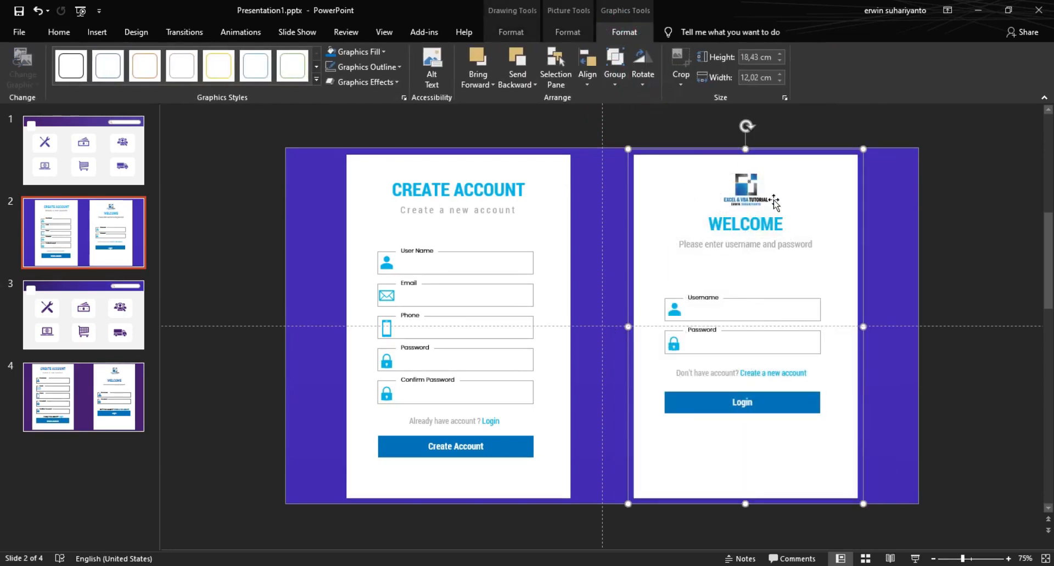
Step: Copy the grouped login card and select UserForm3 back in the VBA editor
{"action": "right_click", "coordinate": [663, 174]}
{"action": "left_click", "coordinate": [699, 205]}
{"action": "mouse_move", "coordinate": [574, 562]}
{"action": "left_click", "coordinate": [515, 527]}
{"action": "left_click", "coordinate": [330, 172]}
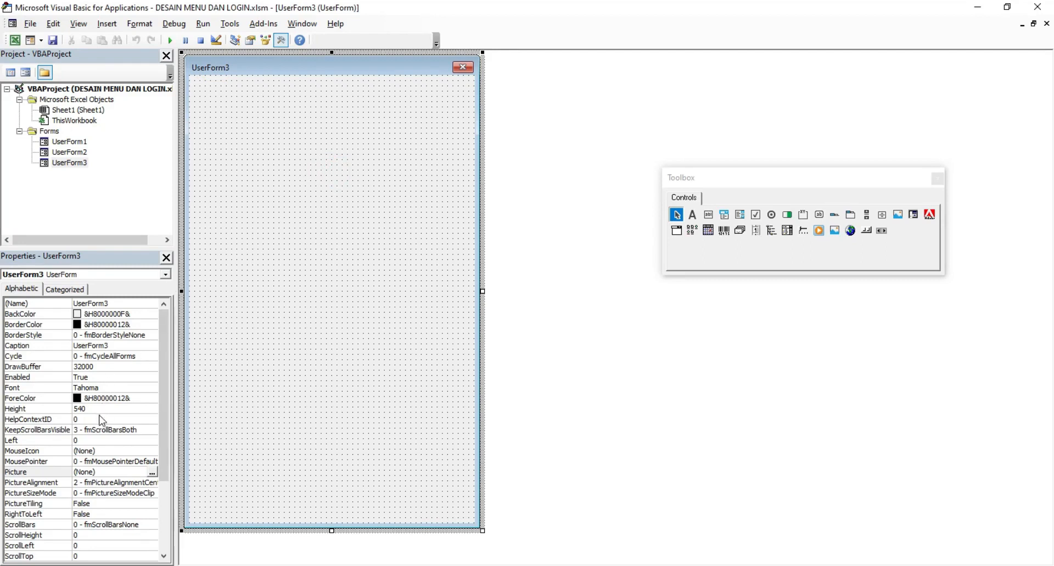
Step: Paste the login design as UserForm3's Picture, resize to height 545,25, and test-run it
{"action": "left_click", "coordinate": [102, 472]}
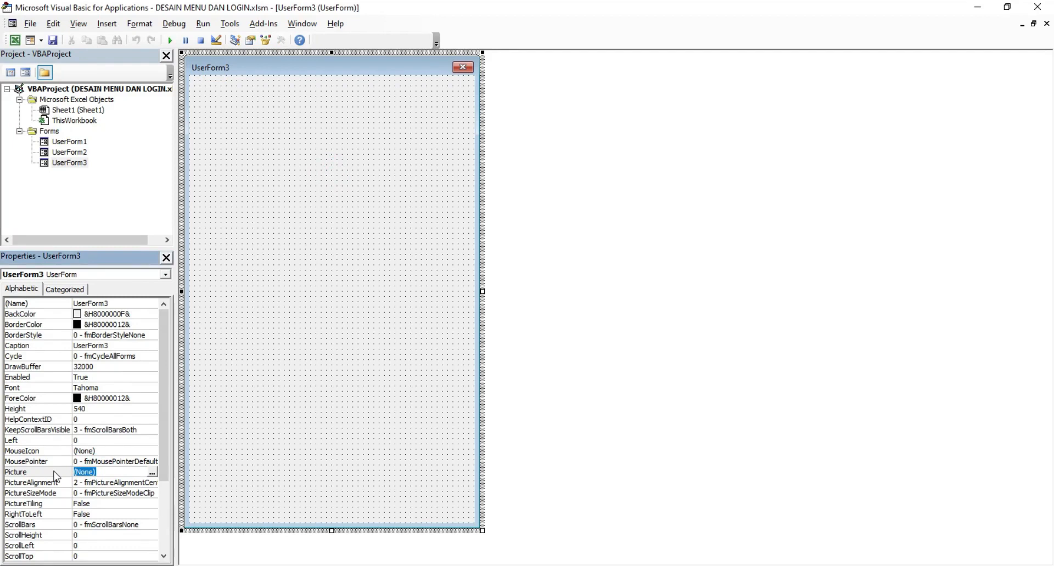
{"action": "key", "text": "ctrl+v"}
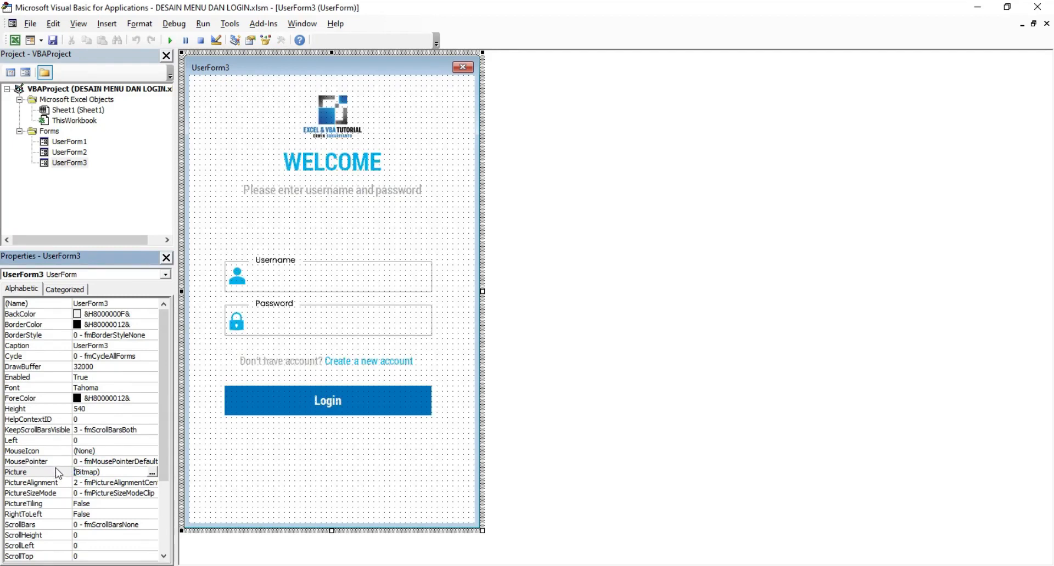
{"action": "mouse_move", "coordinate": [482, 532]}
{"action": "left_mouse_down"}
{"action": "mouse_move", "coordinate": [501, 559]}
{"action": "mouse_move", "coordinate": [495, 536]}
{"action": "left_mouse_up"}
{"action": "left_click", "coordinate": [171, 41]}
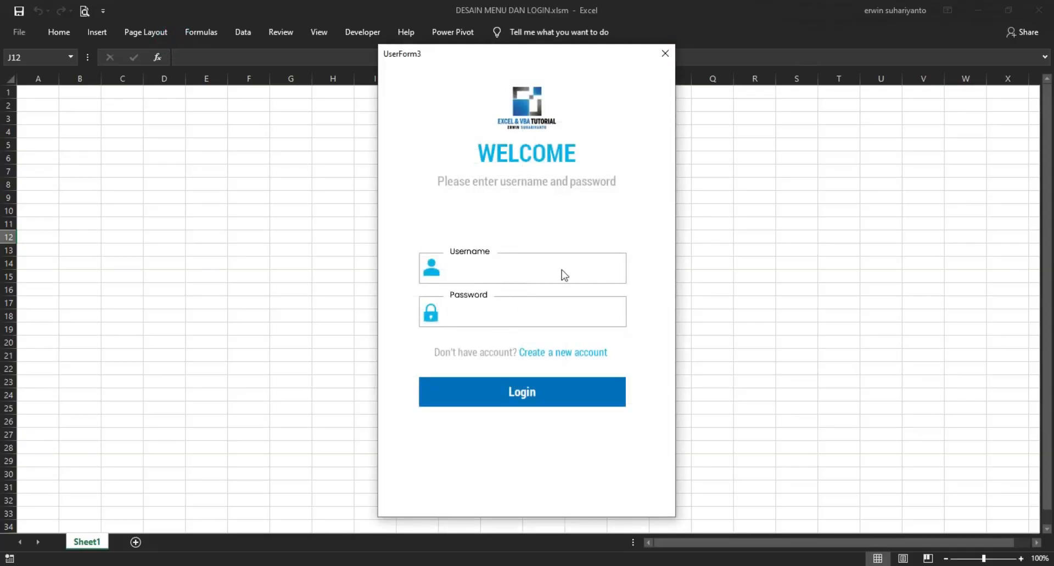
{"action": "left_click", "coordinate": [664, 54]}
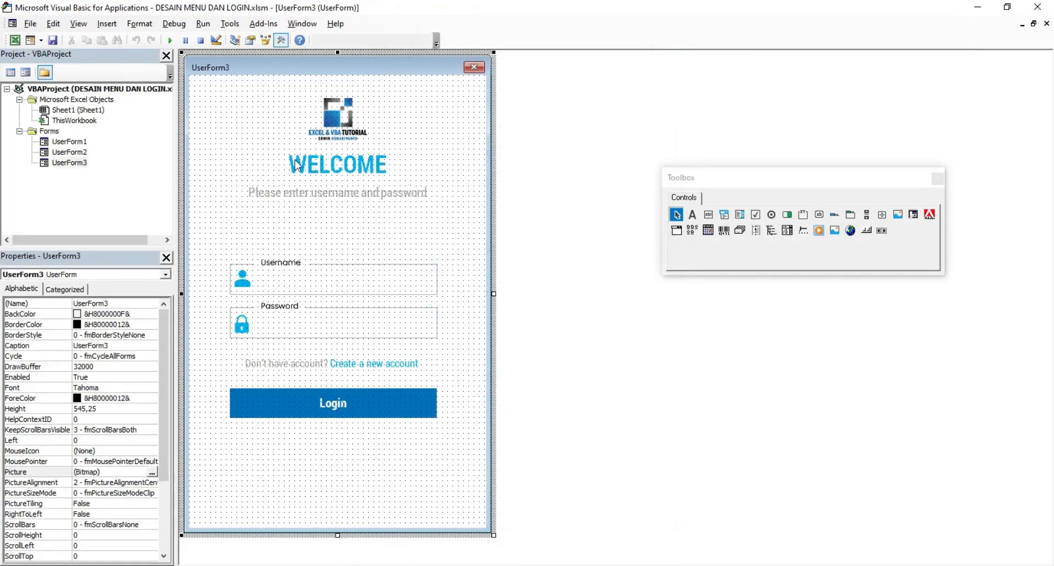
Step: Open UserForm2 and draw a TextBox over the User Name field
{"action": "double_click", "coordinate": [78, 153]}
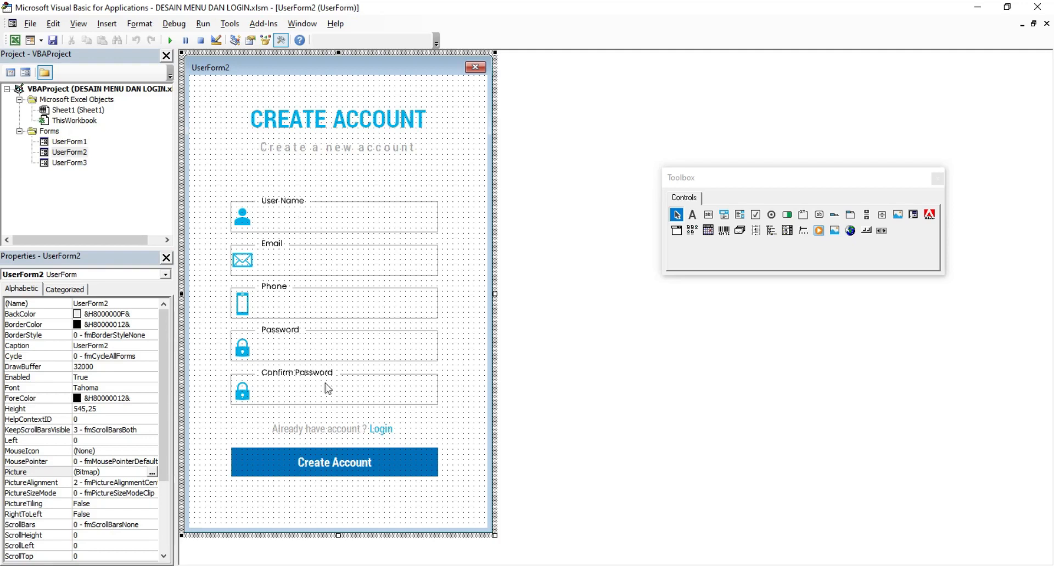
{"action": "left_click", "coordinate": [708, 217]}
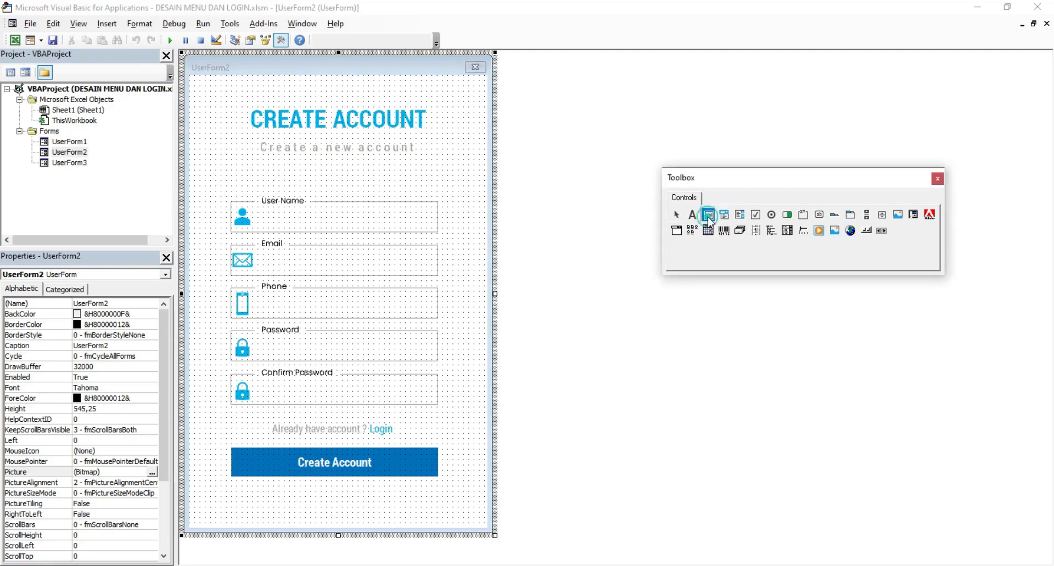
{"action": "left_click_drag", "start_coordinate": [254, 207], "coordinate": [439, 230]}
{"action": "left_click", "coordinate": [470, 250]}
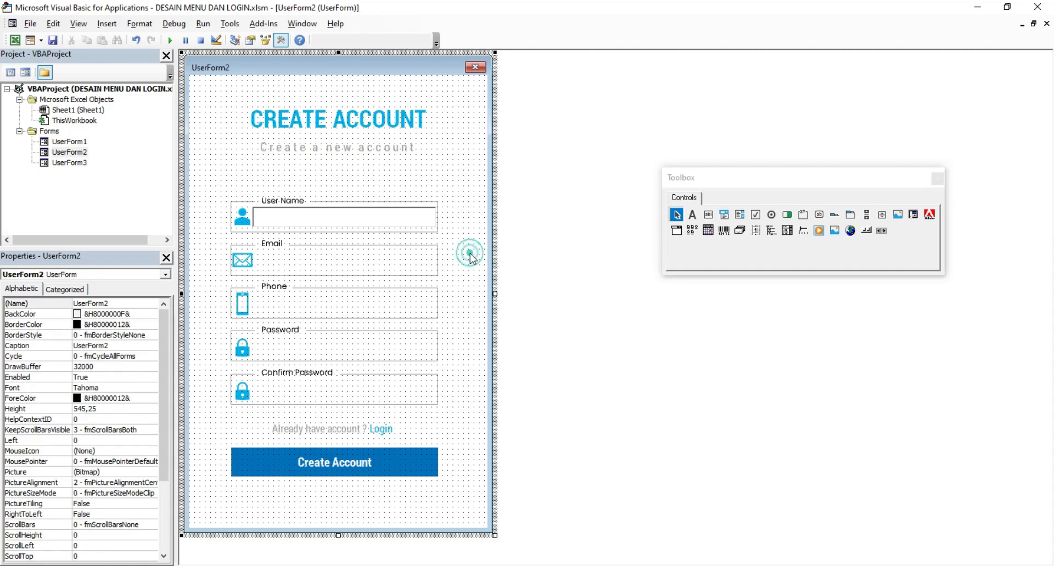
{"action": "left_click", "coordinate": [345, 216]}
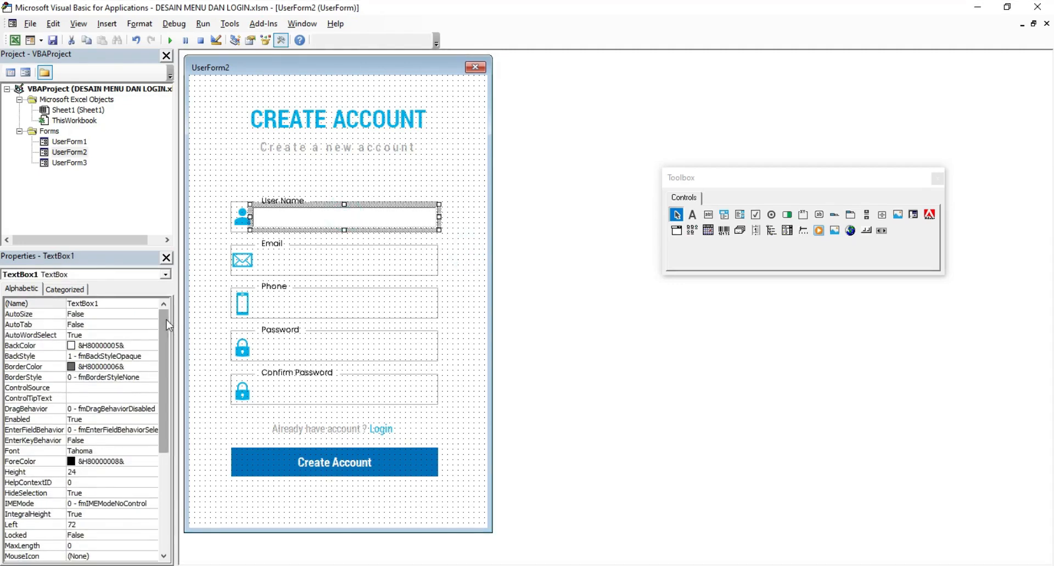
Step: Set the User Name text box's BorderStyle to None and BackStyle to Transparent
{"action": "left_click", "coordinate": [148, 377]}
{"action": "left_click", "coordinate": [150, 377]}
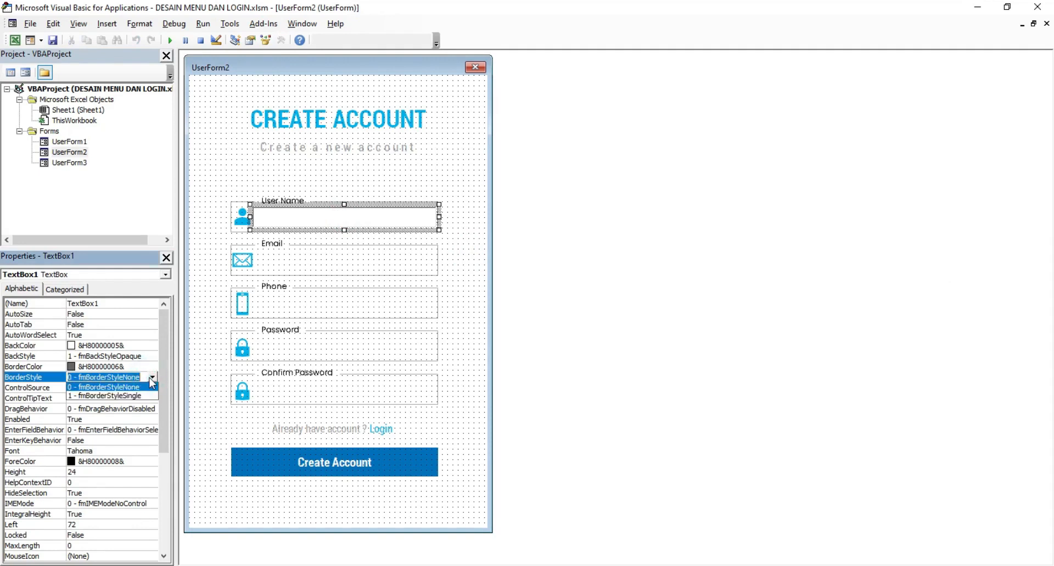
{"action": "left_click", "coordinate": [142, 395]}
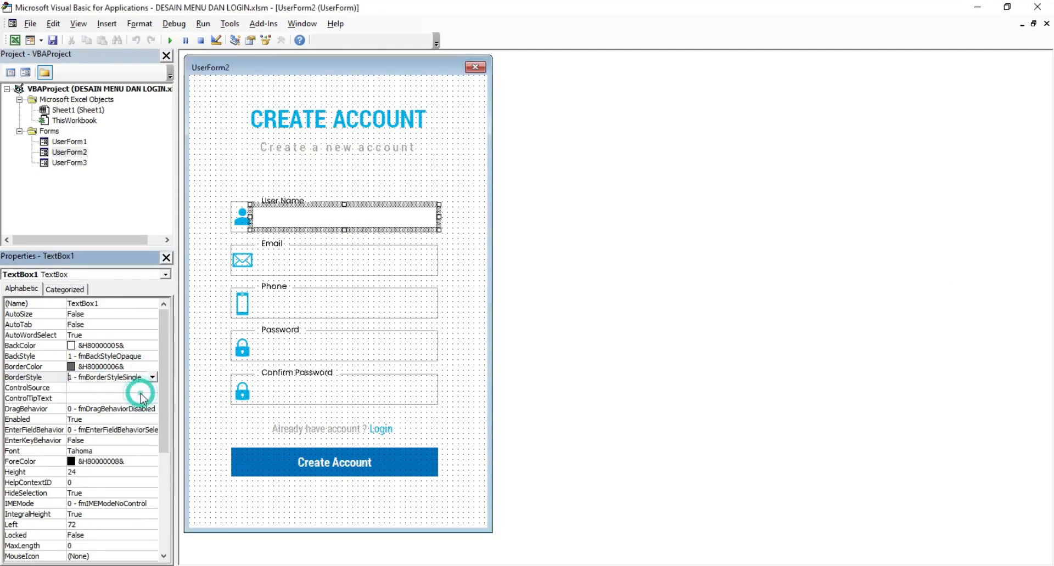
{"action": "left_click", "coordinate": [152, 377]}
{"action": "left_click", "coordinate": [146, 387]}
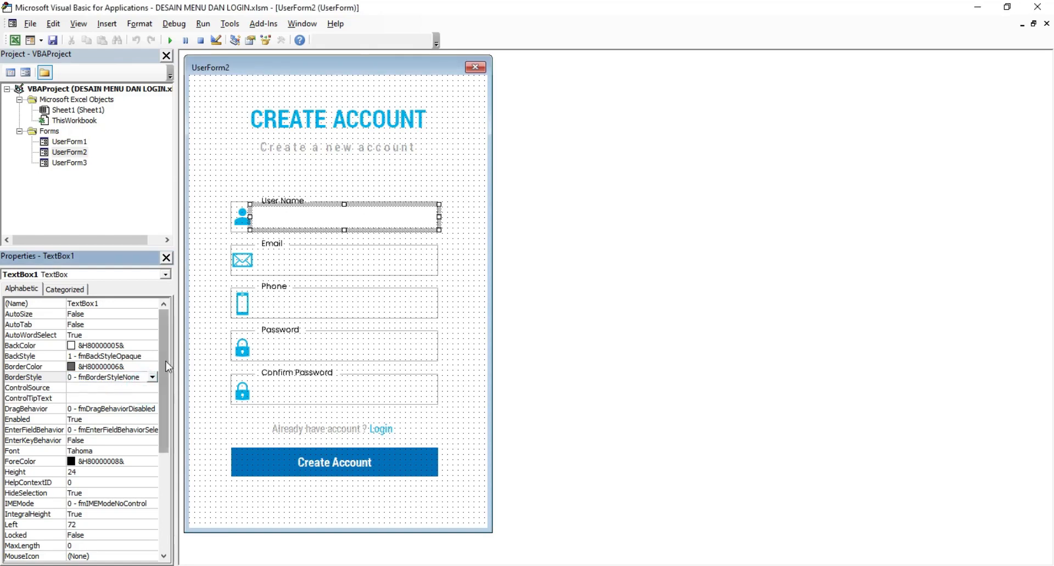
{"action": "left_click", "coordinate": [153, 356]}
{"action": "left_click", "coordinate": [152, 356]}
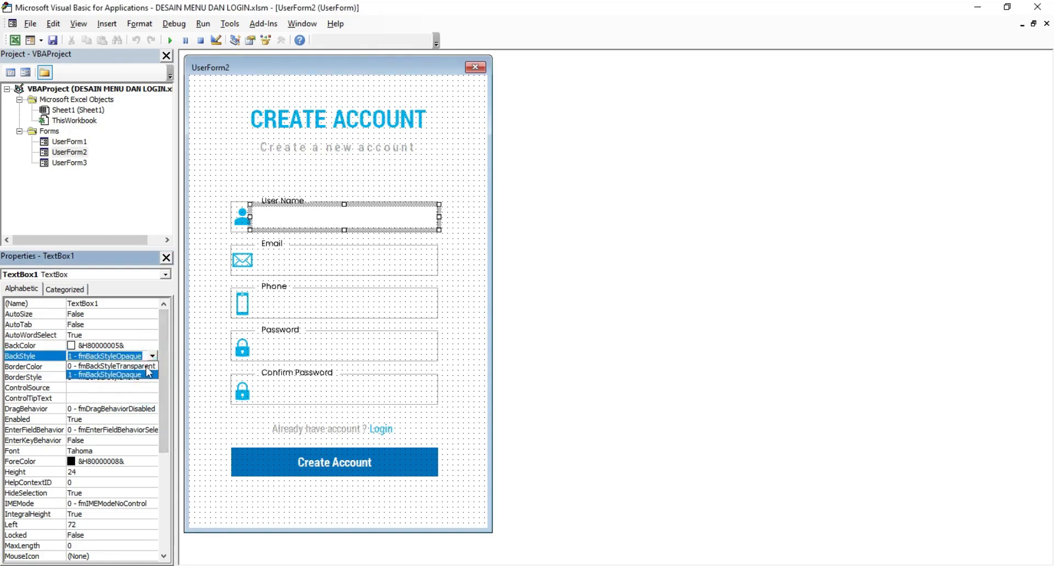
{"action": "left_click", "coordinate": [153, 366]}
Step: Run the Create Account form and type 'df' into the User Name field
{"action": "left_click", "coordinate": [418, 184]}
{"action": "left_click", "coordinate": [360, 217]}
{"action": "left_click", "coordinate": [396, 179]}
{"action": "left_click", "coordinate": [172, 41]}
{"action": "left_click", "coordinate": [468, 209]}
{"action": "type", "text": "dfgdg sdgsg"}
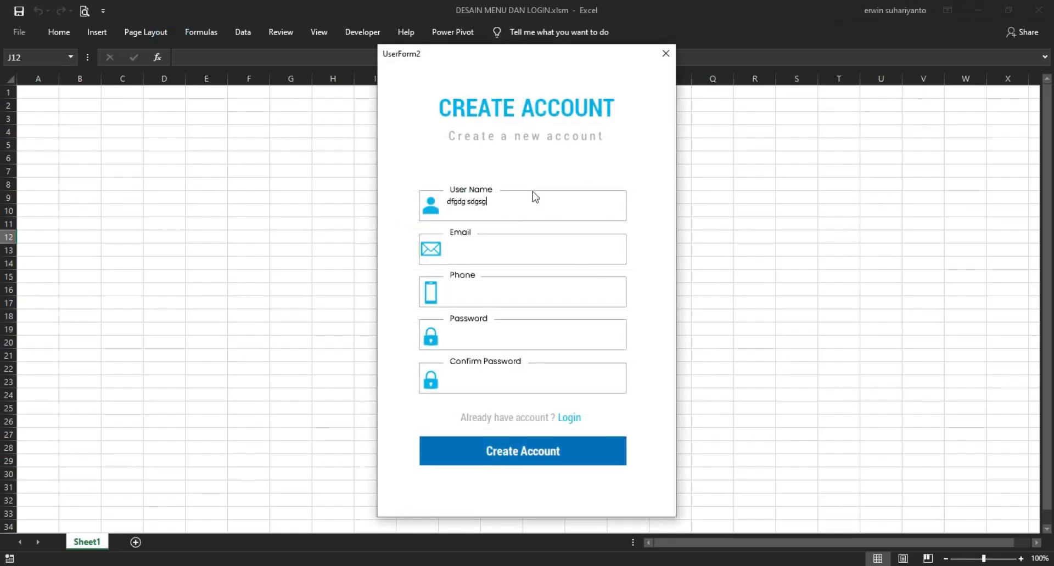
Step: Set the User Name text box font to Roboto Condensed Bold, size 11
{"action": "left_click", "coordinate": [665, 53]}
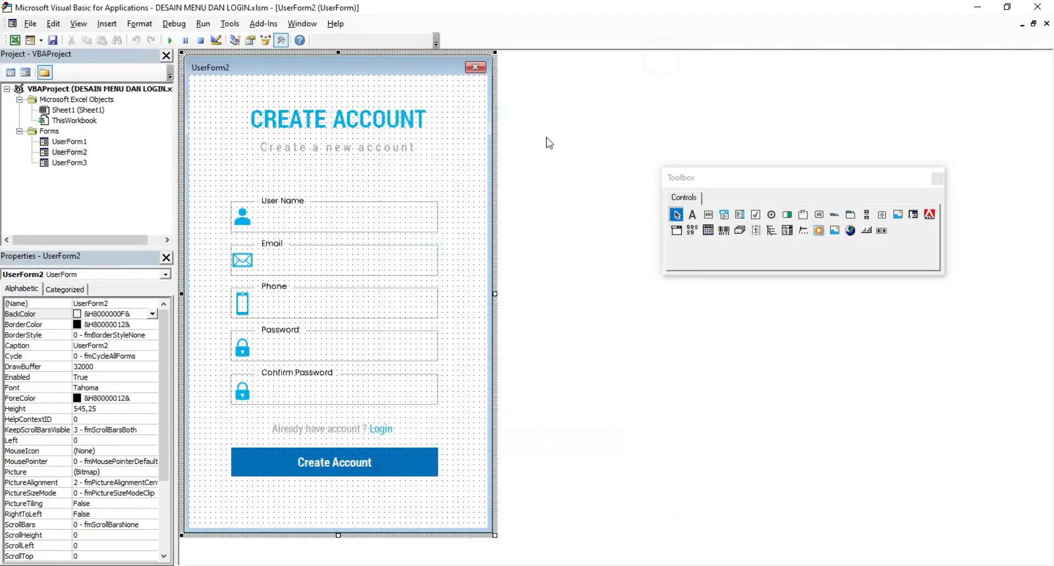
{"action": "left_click", "coordinate": [317, 222]}
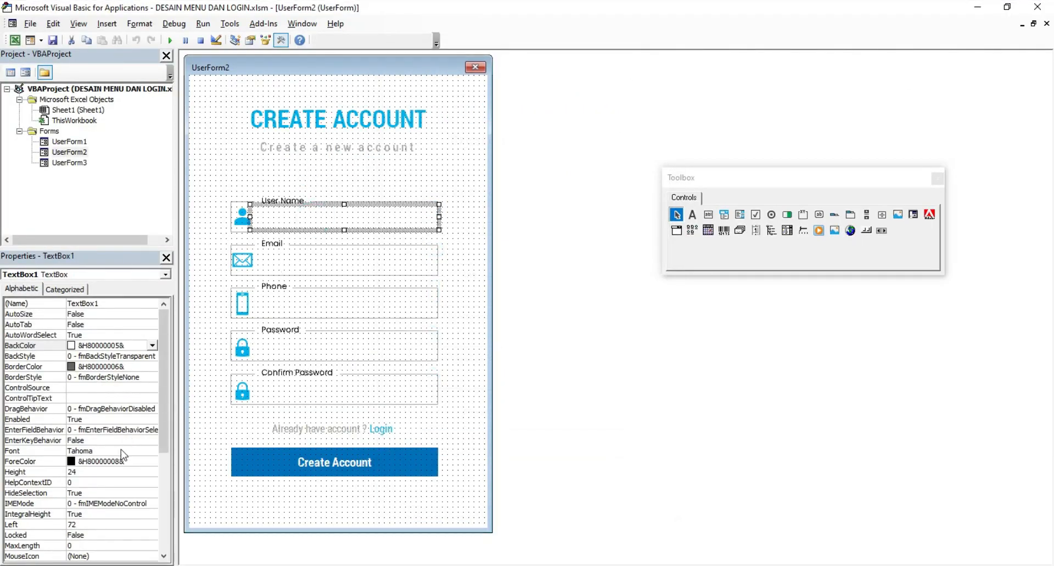
{"action": "left_click", "coordinate": [33, 450]}
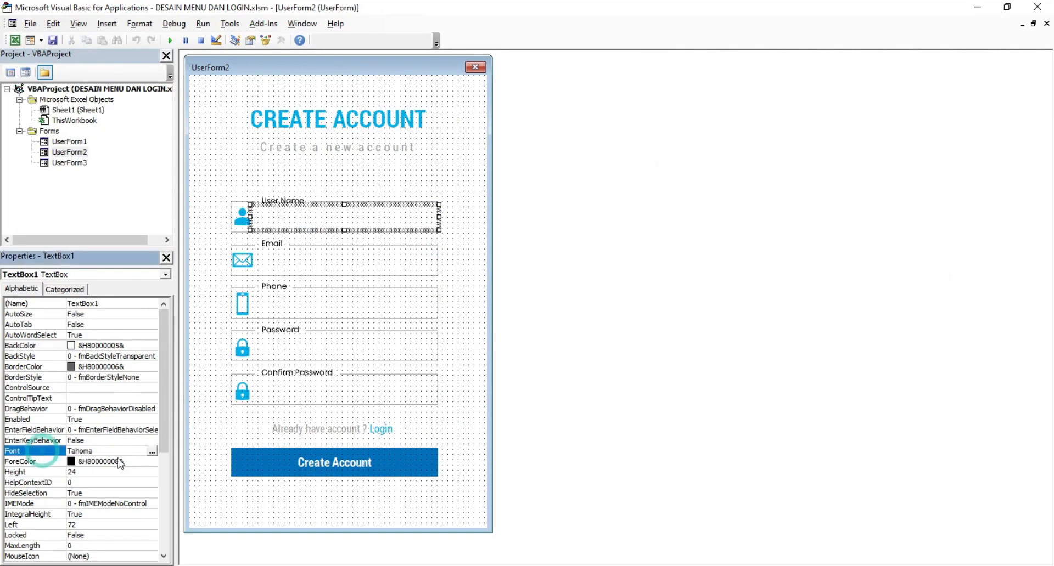
{"action": "left_click", "coordinate": [152, 451]}
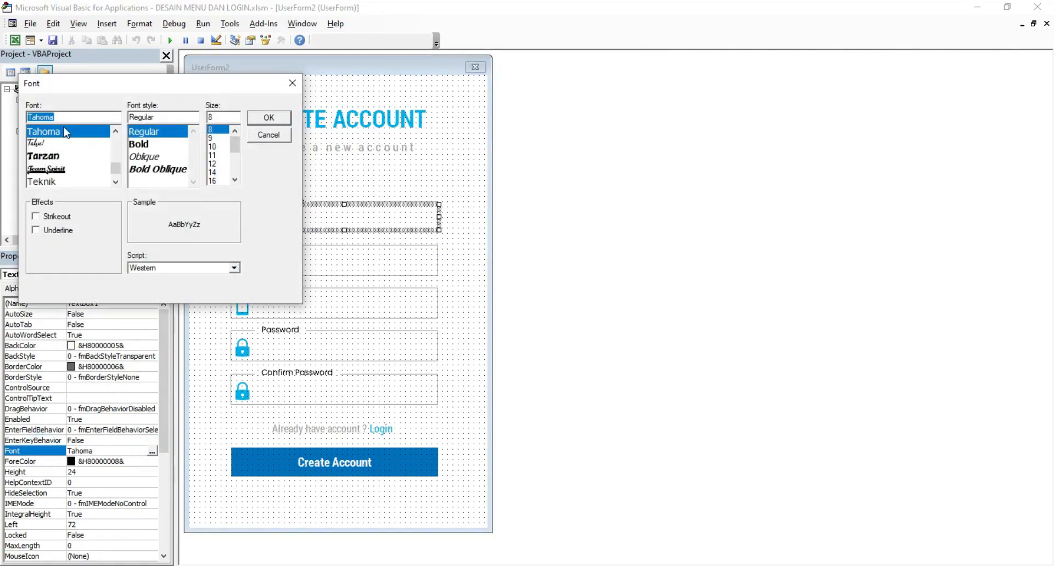
{"action": "type", "text": "r"}
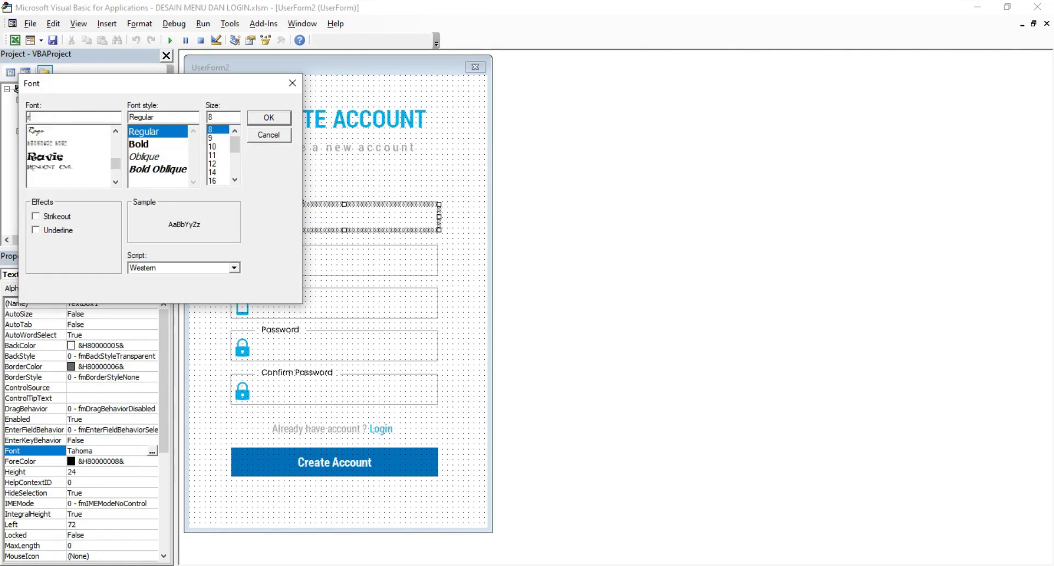
{"action": "type", "text": "oboto"}
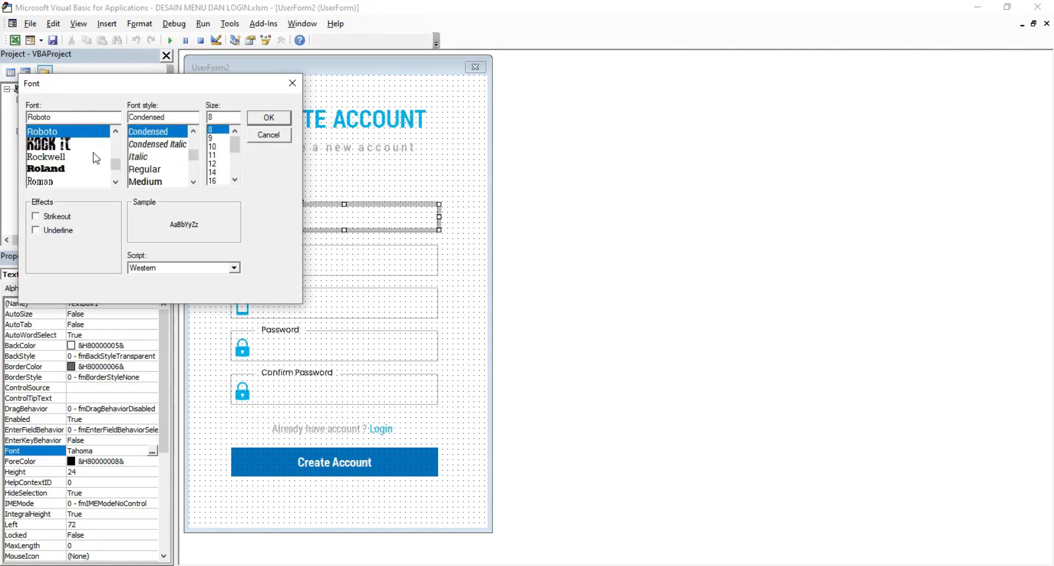
{"action": "left_click", "coordinate": [193, 181]}
{"action": "left_click", "coordinate": [193, 181]}
{"action": "left_click", "coordinate": [193, 182]}
{"action": "left_click", "coordinate": [193, 182]}
{"action": "left_click", "coordinate": [158, 158]}
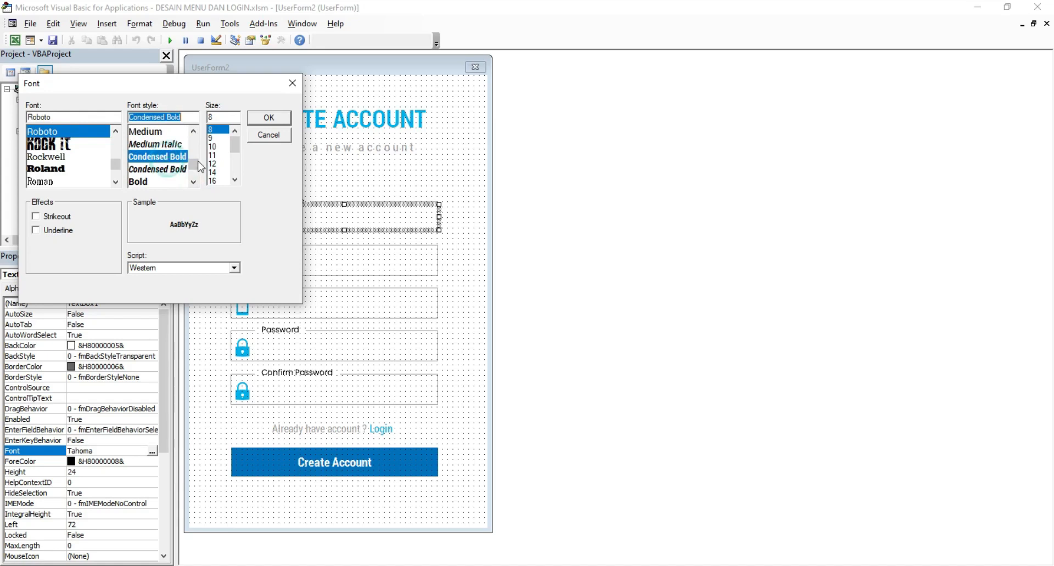
{"action": "left_click", "coordinate": [216, 156]}
{"action": "left_click", "coordinate": [217, 163]}
{"action": "left_click", "coordinate": [220, 157]}
{"action": "left_click", "coordinate": [266, 128]}
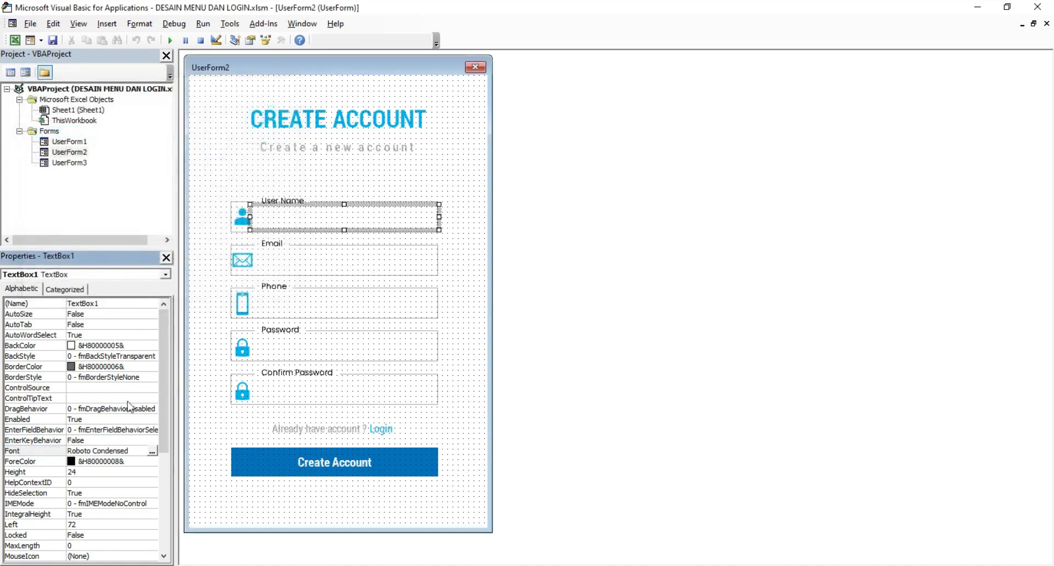
Step: Make the text colour dark grey from the Palette and test typing in the running form
{"action": "left_click", "coordinate": [148, 463]}
{"action": "left_click", "coordinate": [152, 461]}
{"action": "left_click", "coordinate": [74, 475]}
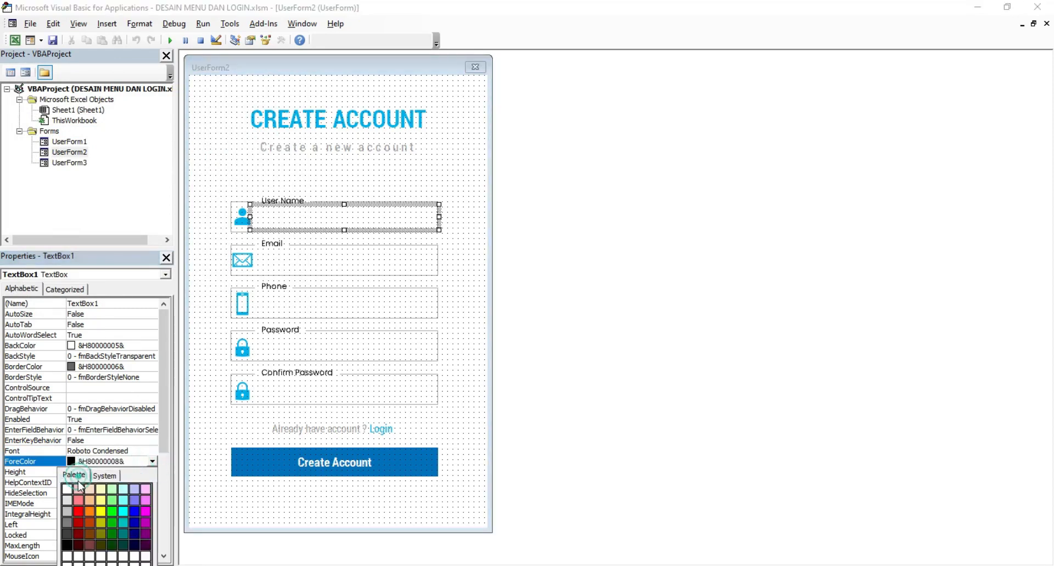
{"action": "left_click", "coordinate": [69, 532]}
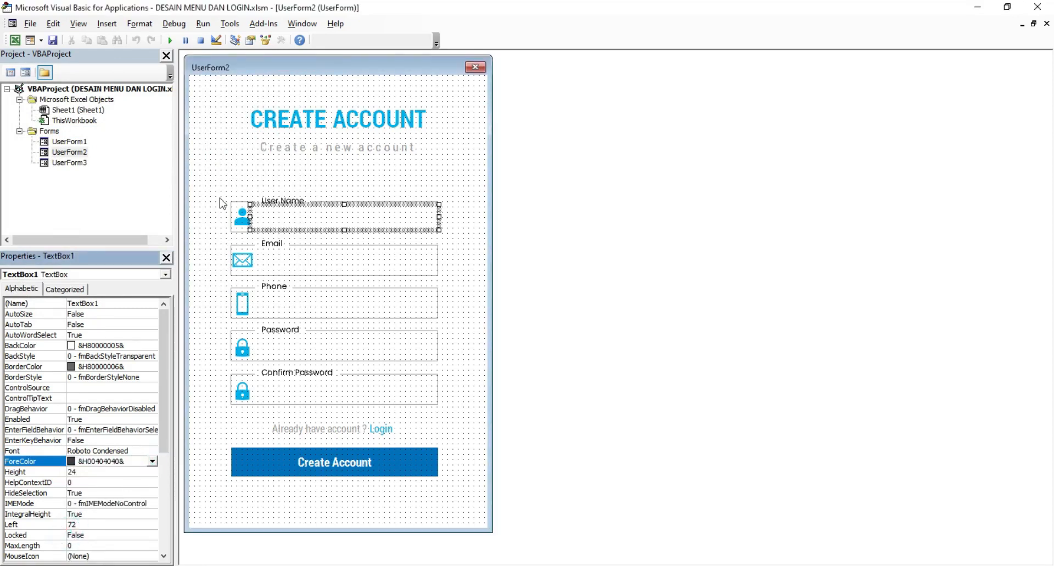
{"action": "left_click", "coordinate": [217, 181]}
{"action": "left_click", "coordinate": [171, 40]}
{"action": "type", "text": "sfsdf sdfsd fsd"}
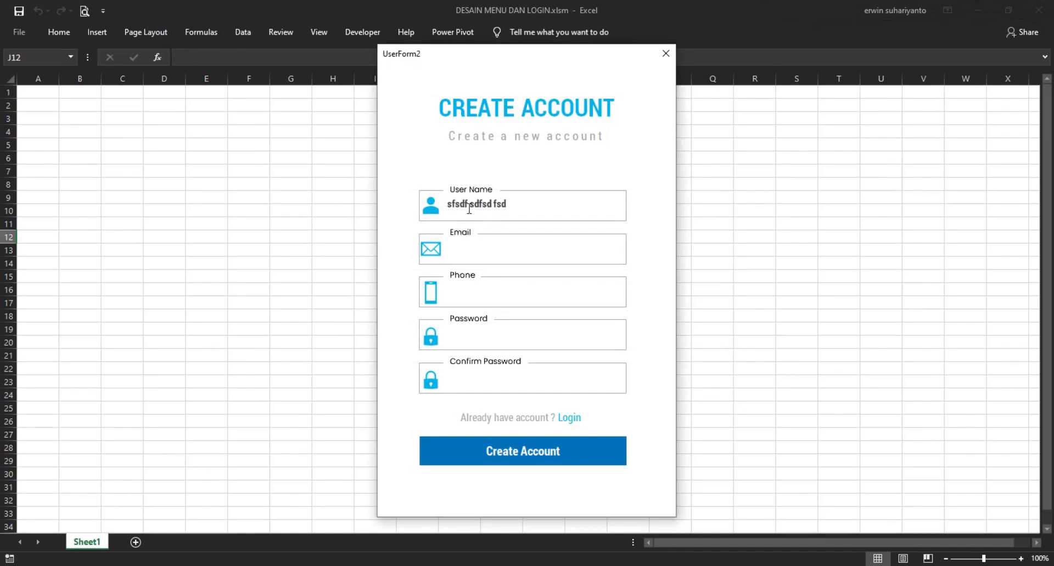
{"action": "left_click_drag", "start_coordinate": [513, 203], "coordinate": [413, 204]}
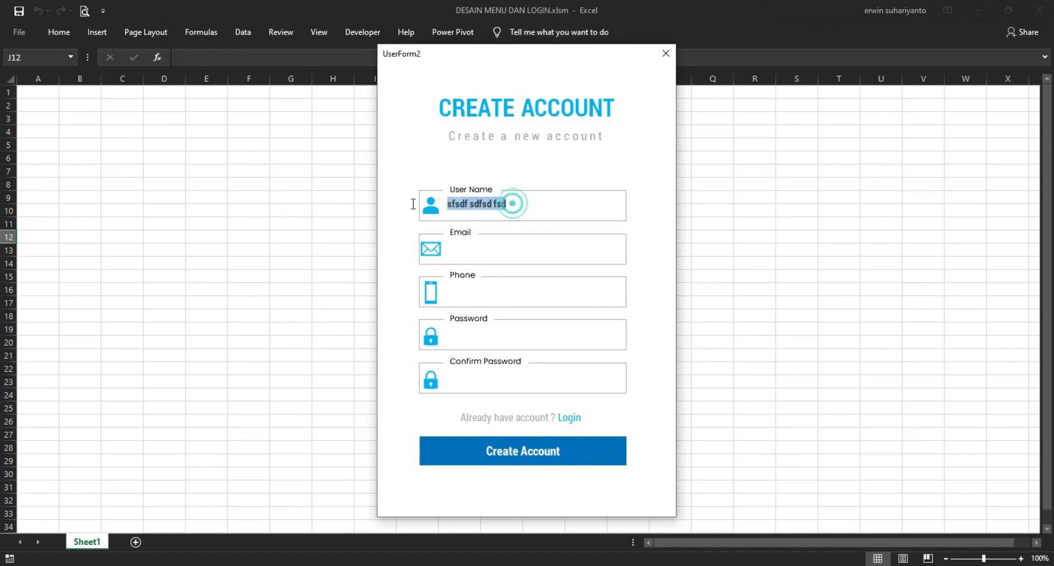
{"action": "left_click", "coordinate": [666, 53]}
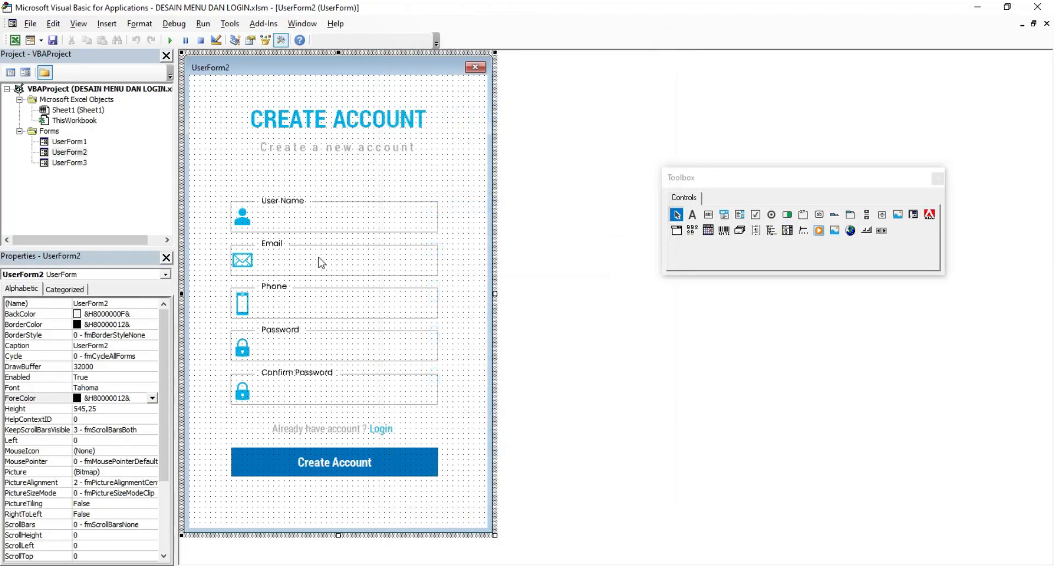
Step: Increase the User Name box's font size and check the larger text in a test run
{"action": "left_click", "coordinate": [295, 229]}
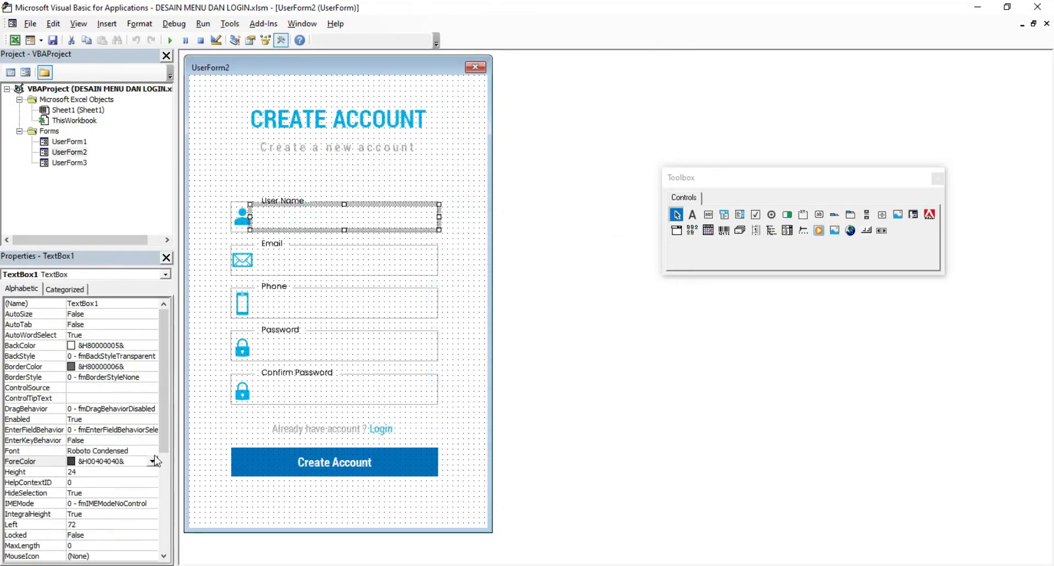
{"action": "left_click", "coordinate": [152, 451]}
{"action": "left_click", "coordinate": [152, 451]}
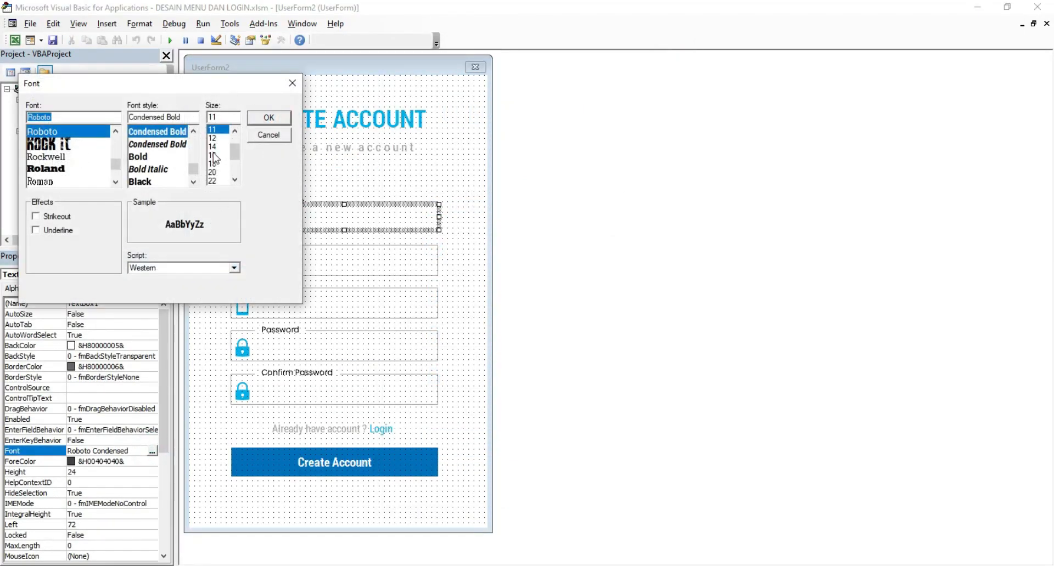
{"action": "left_click", "coordinate": [214, 155]}
{"action": "left_click", "coordinate": [269, 117]}
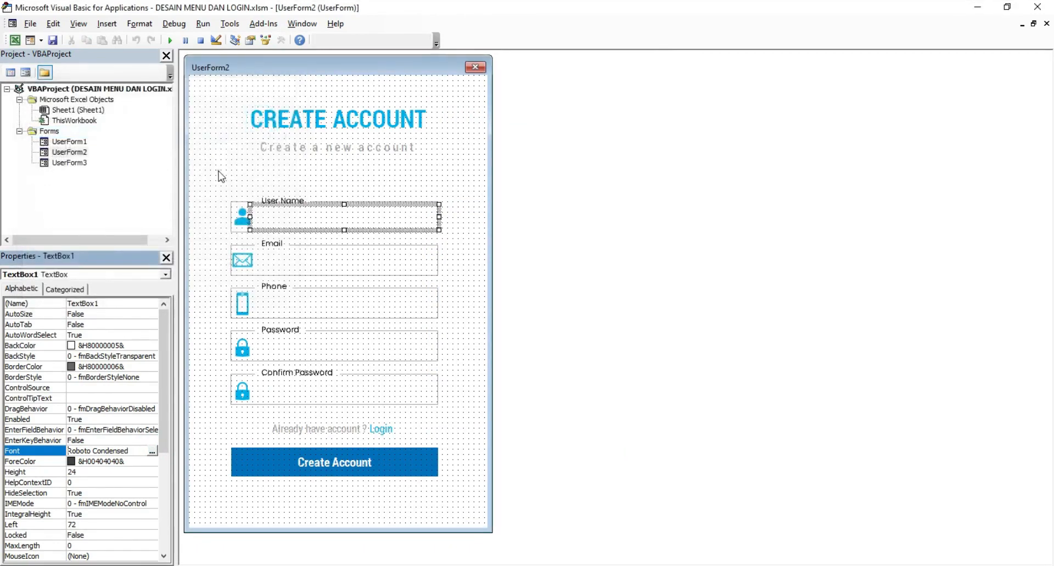
{"action": "left_click", "coordinate": [221, 176]}
{"action": "left_click", "coordinate": [170, 41]}
{"action": "type", "text": "sdgsdgsdgsd g"}
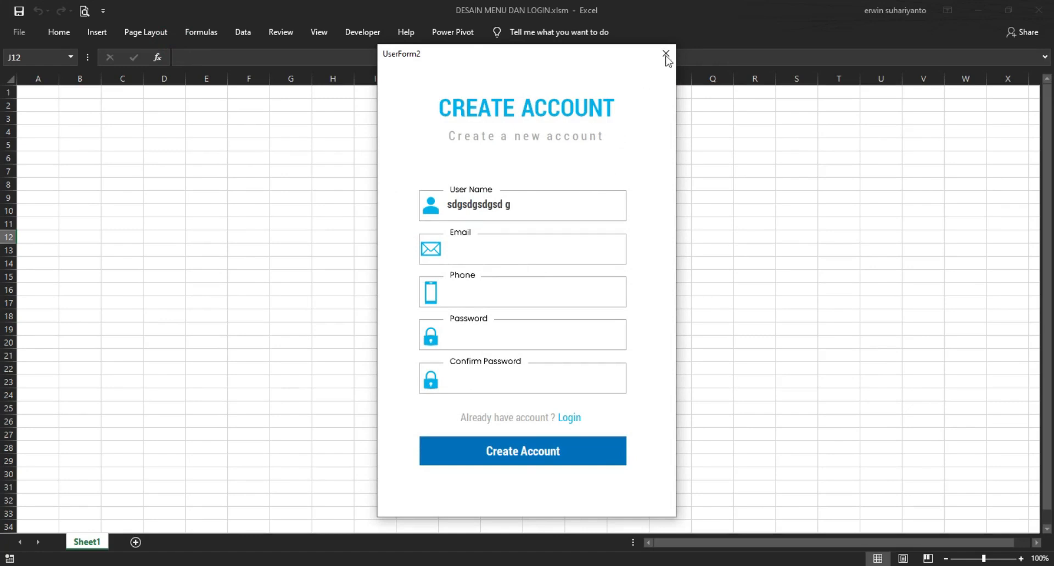
{"action": "left_click", "coordinate": [666, 55]}
{"action": "left_click", "coordinate": [347, 210]}
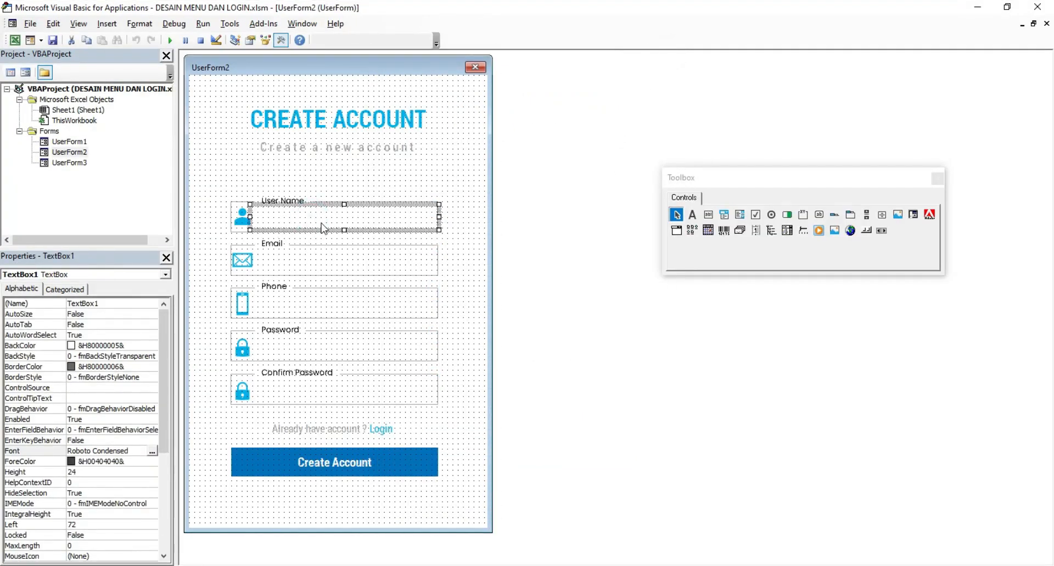
Step: Set the User Name text box's Top to 152 and test it in the running form
{"action": "left_click_drag", "start_coordinate": [163, 362], "coordinate": [140, 476]}
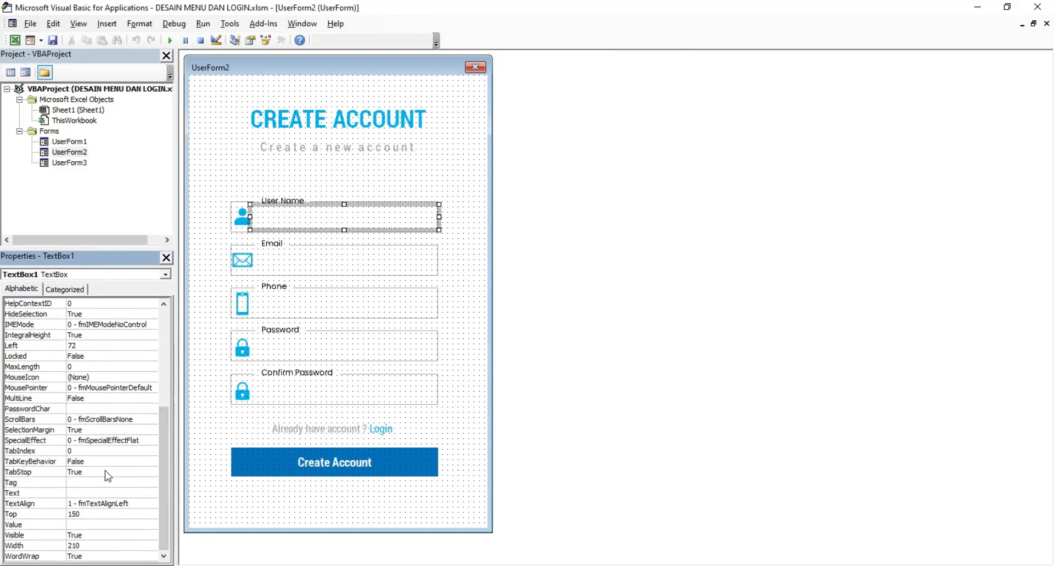
{"action": "left_click", "coordinate": [81, 518]}
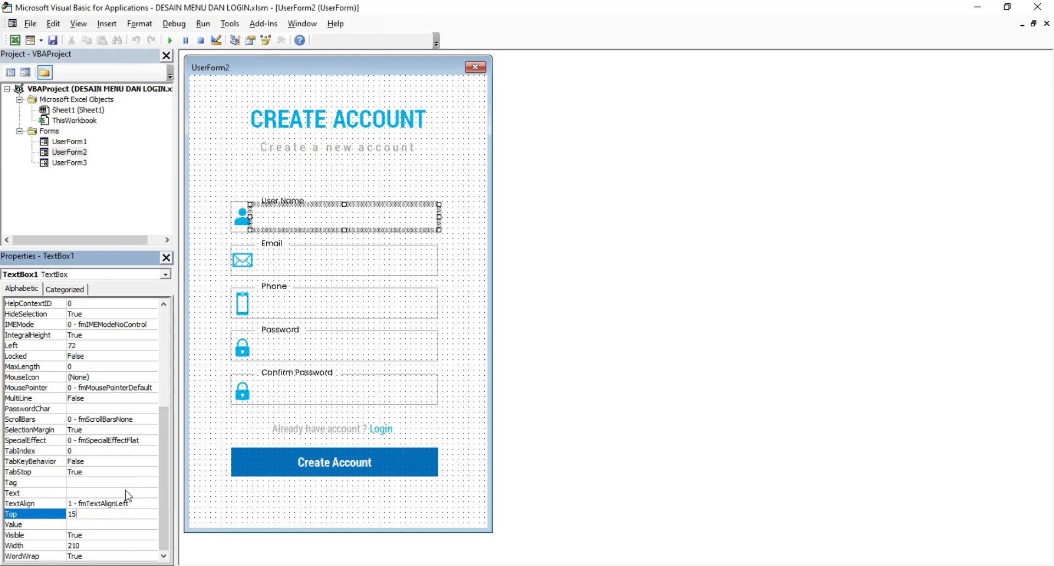
{"action": "type", "text": "2"}
{"action": "key", "text": "Return"}
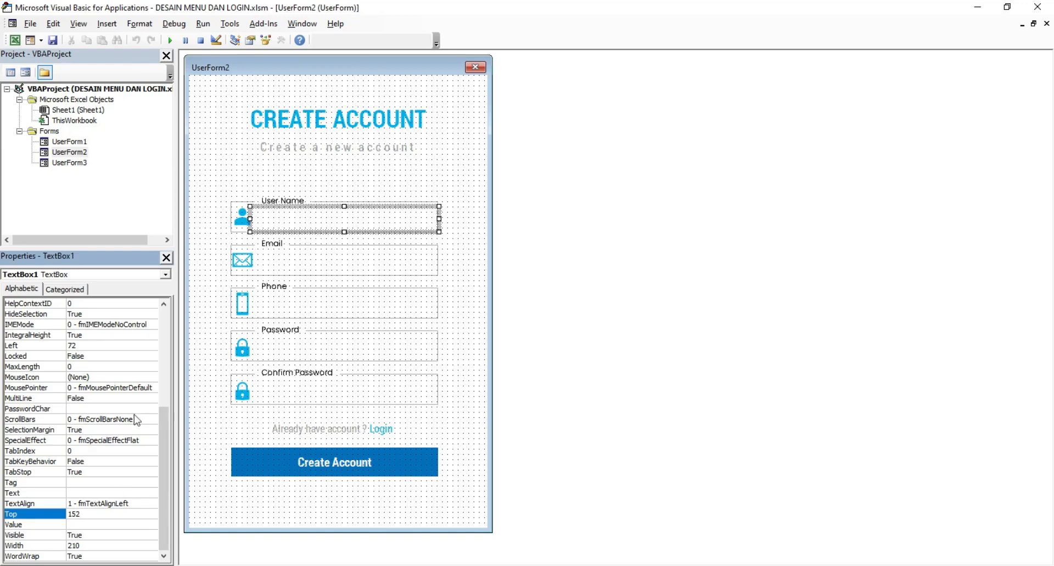
{"action": "left_click", "coordinate": [346, 193]}
{"action": "left_click", "coordinate": [169, 40]}
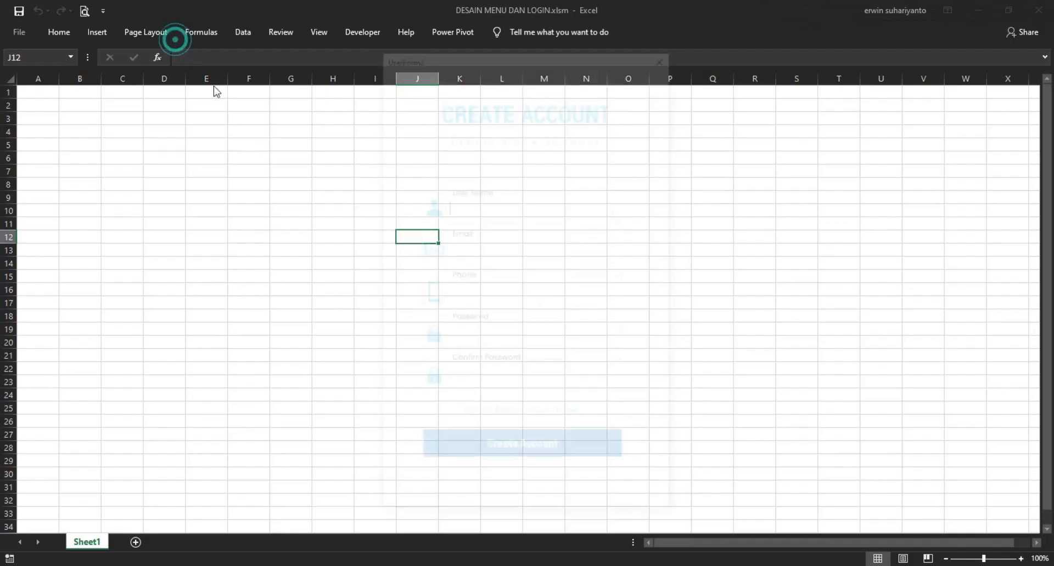
{"action": "type", "text": "dsgsdgsd gsdg"}
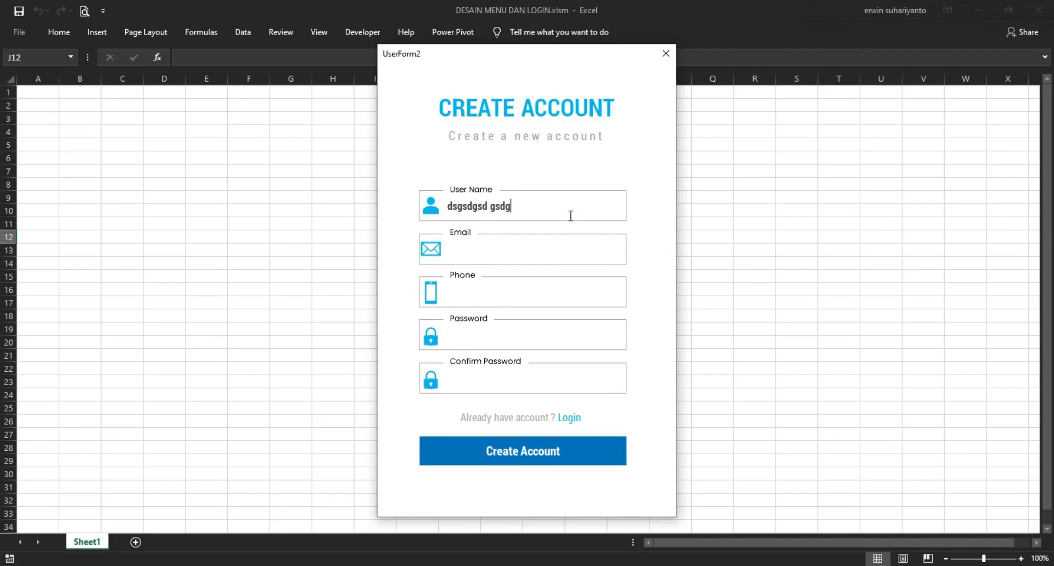
{"action": "left_click", "coordinate": [671, 50]}
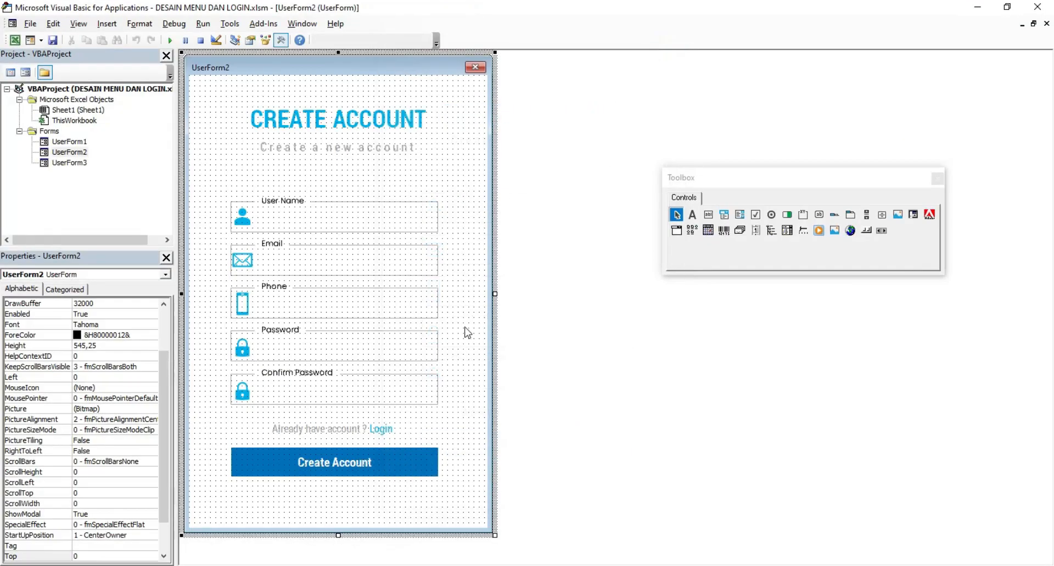
Step: Copy the User Name box, paste it onto the Email field, and test typing there
{"action": "right_click", "coordinate": [313, 225]}
{"action": "left_click", "coordinate": [345, 245]}
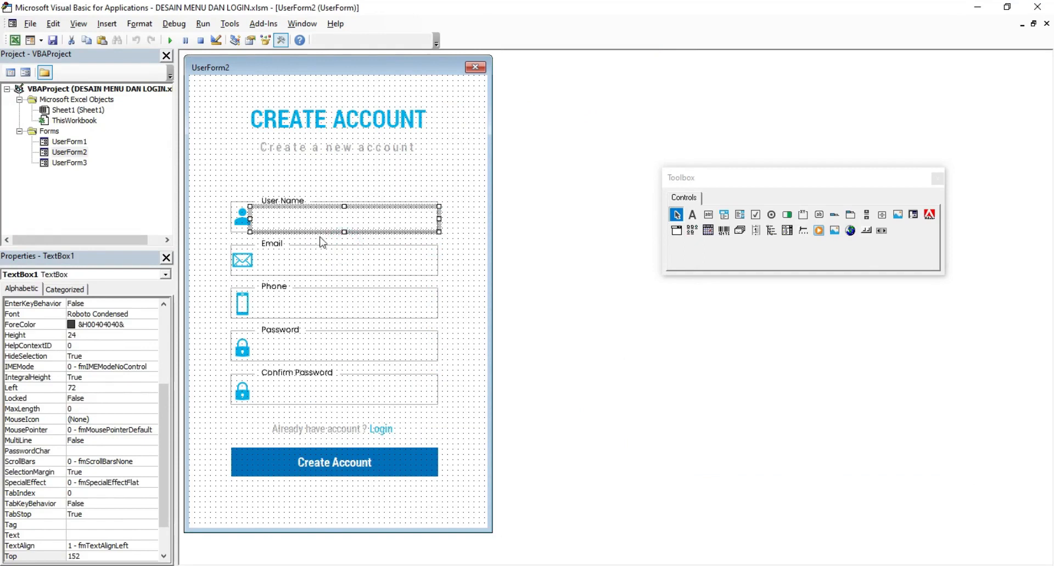
{"action": "right_click", "coordinate": [341, 242]}
{"action": "left_click", "coordinate": [340, 261]}
{"action": "left_click_drag", "start_coordinate": [301, 298], "coordinate": [308, 259]}
{"action": "left_click", "coordinate": [170, 40]}
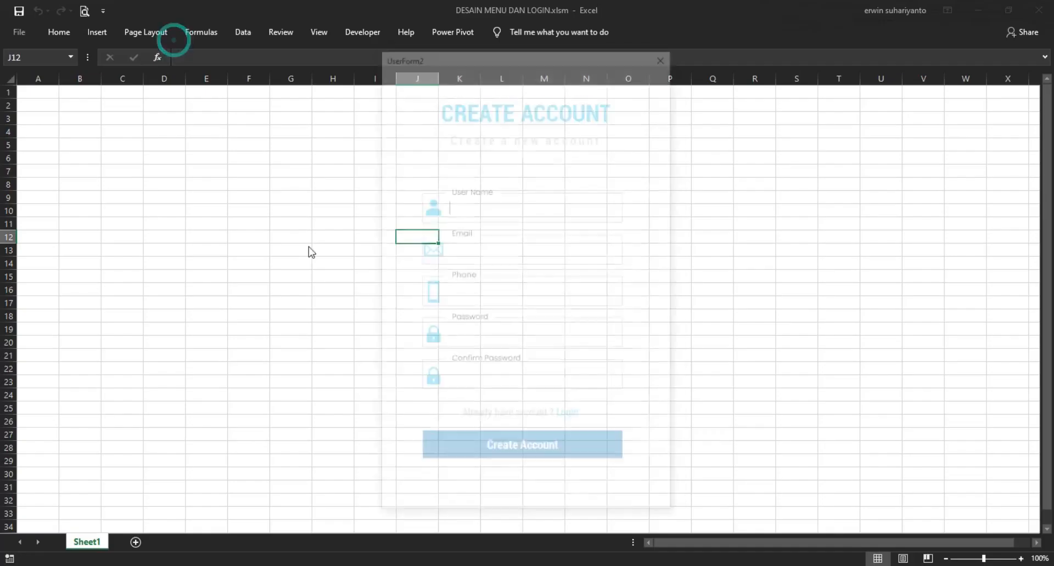
{"action": "left_click", "coordinate": [471, 252]}
{"action": "type", "text": "sdgsdgdgsg"}
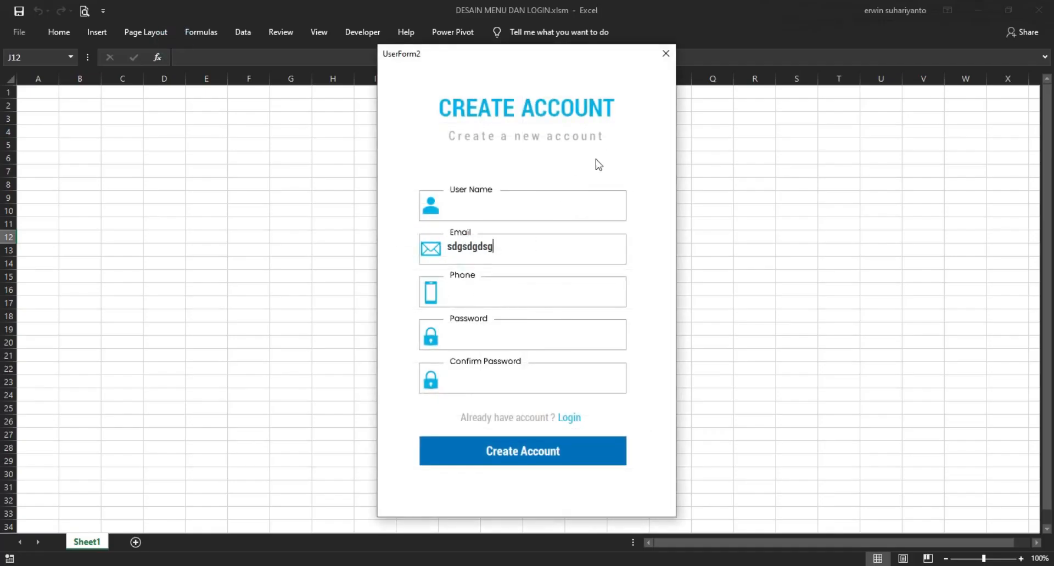
{"action": "left_click", "coordinate": [665, 53]}
Step: Change the Email box's Top value in the Properties window
{"action": "left_click", "coordinate": [290, 264]}
{"action": "left_click_drag", "start_coordinate": [163, 403], "coordinate": [162, 478]}
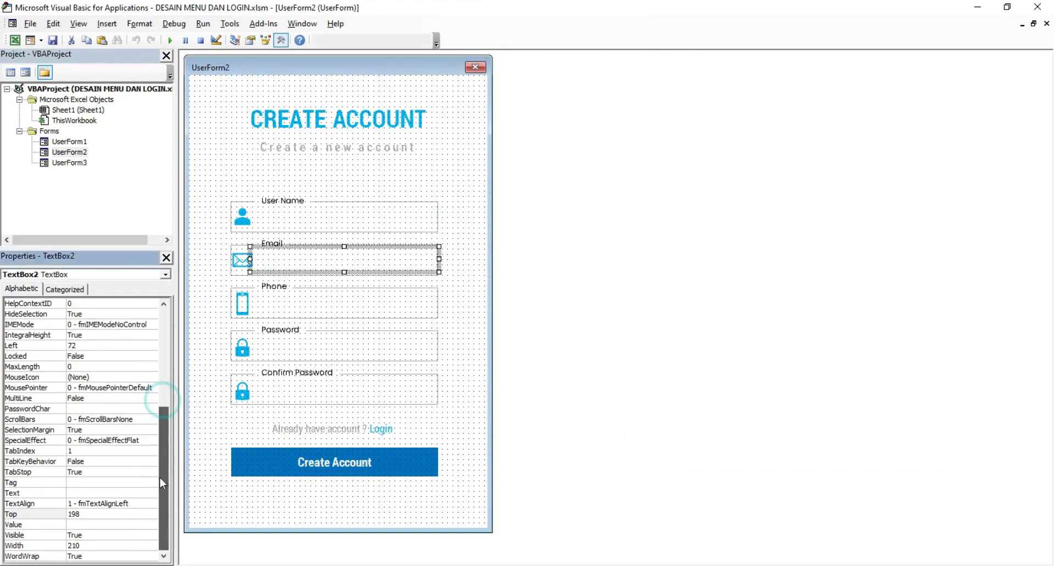
{"action": "double_click", "coordinate": [88, 516]}
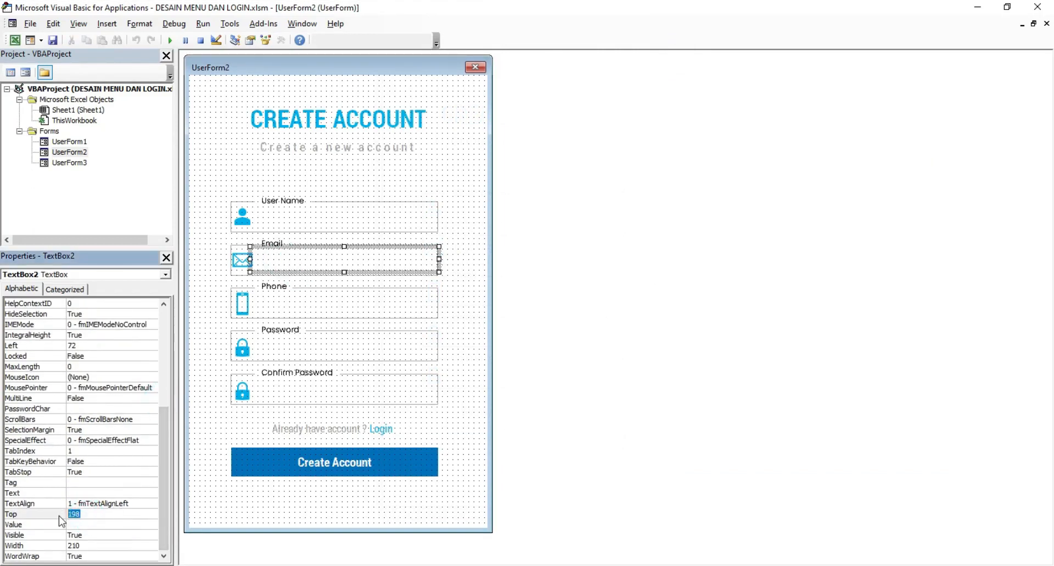
{"action": "type", "text": "2003"}
{"action": "key", "text": "Return"}
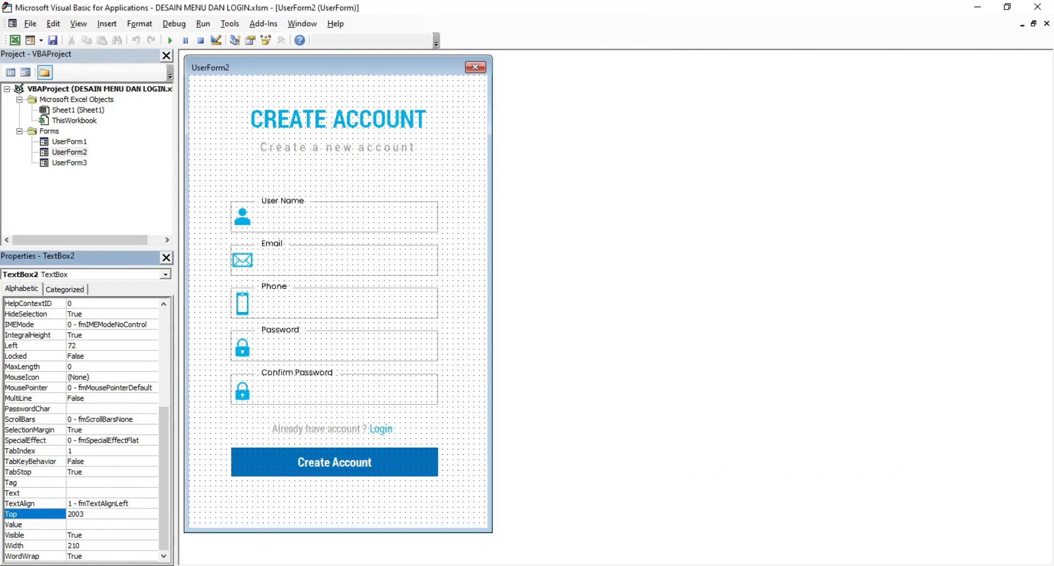
{"action": "left_click", "coordinate": [320, 274]}
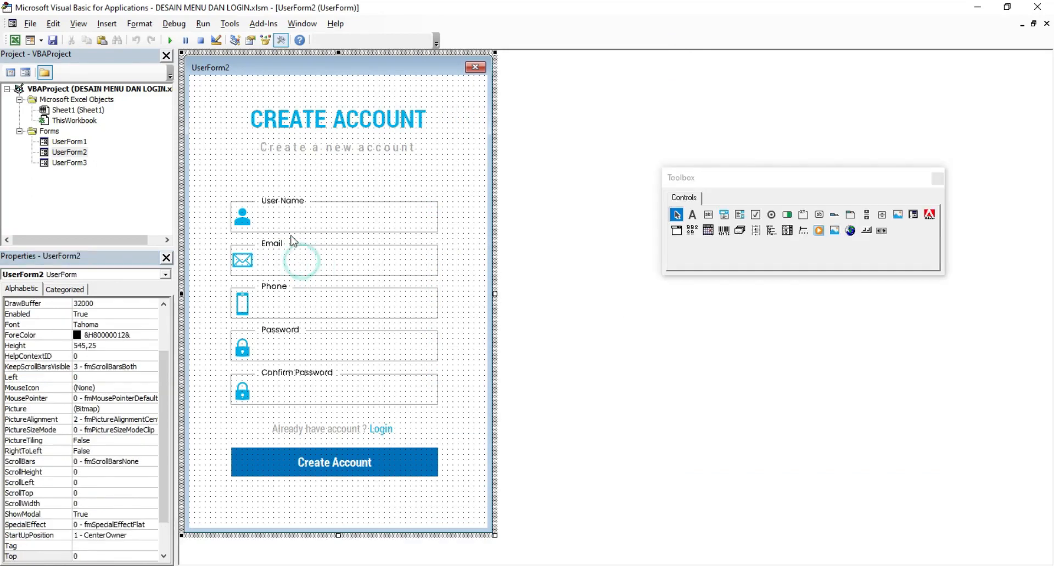
Step: Paste another copy of the User Name box onto Email and set its Top to 200
{"action": "right_click", "coordinate": [280, 217]}
{"action": "right_click", "coordinate": [282, 219]}
{"action": "left_click", "coordinate": [314, 239]}
{"action": "right_click", "coordinate": [386, 191]}
{"action": "left_click", "coordinate": [406, 214]}
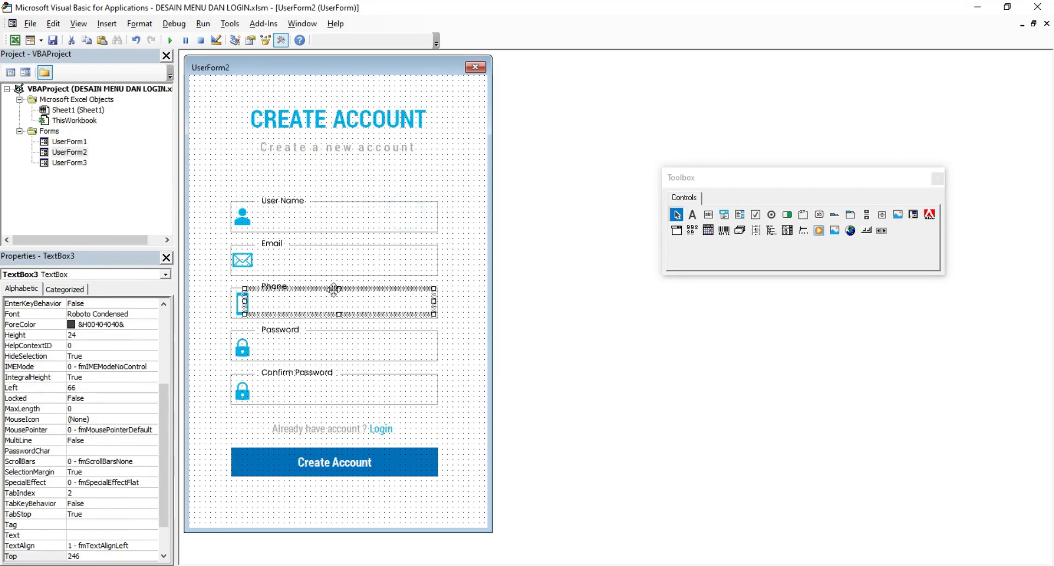
{"action": "left_click_drag", "start_coordinate": [334, 287], "coordinate": [313, 260]}
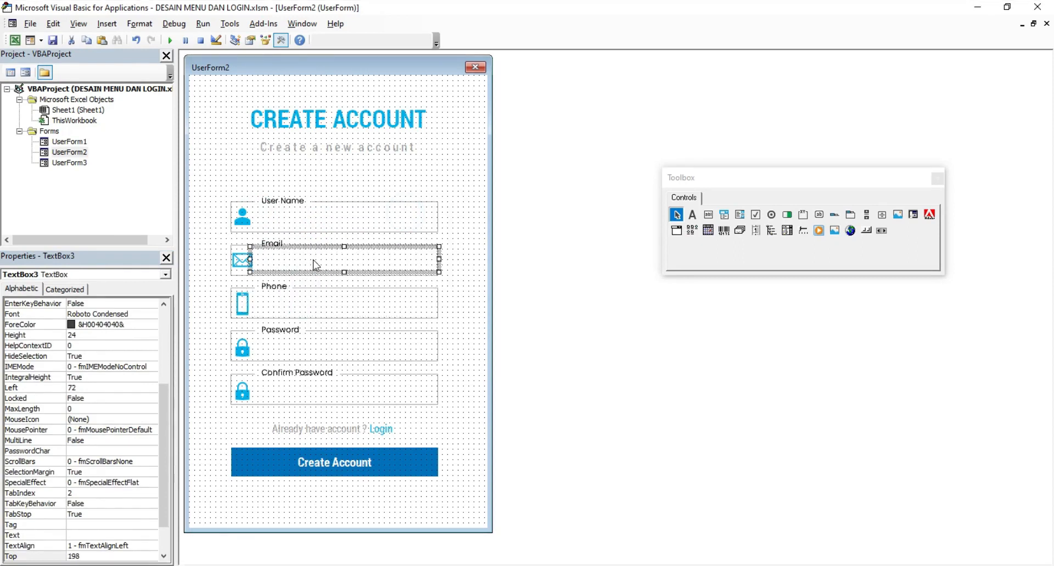
{"action": "left_click_drag", "start_coordinate": [165, 456], "coordinate": [166, 486]}
{"action": "double_click", "coordinate": [97, 513]}
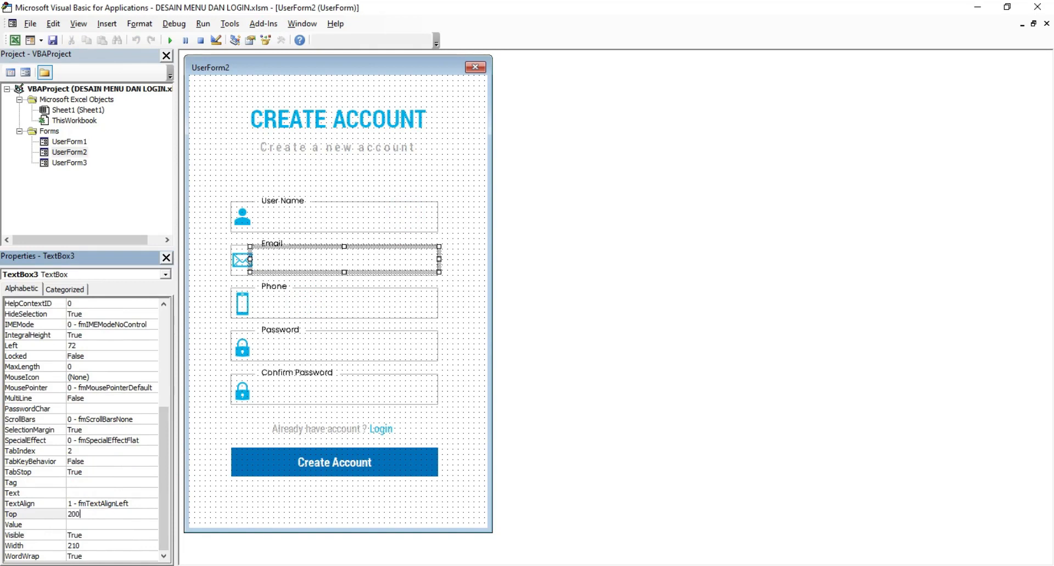
{"action": "key", "text": "Return"}
Step: Run the form and type sample text into the Email box to test it
{"action": "left_click", "coordinate": [205, 142]}
{"action": "left_click", "coordinate": [170, 40]}
{"action": "left_click", "coordinate": [471, 259]}
{"action": "type", "text": "asd asdasd"}
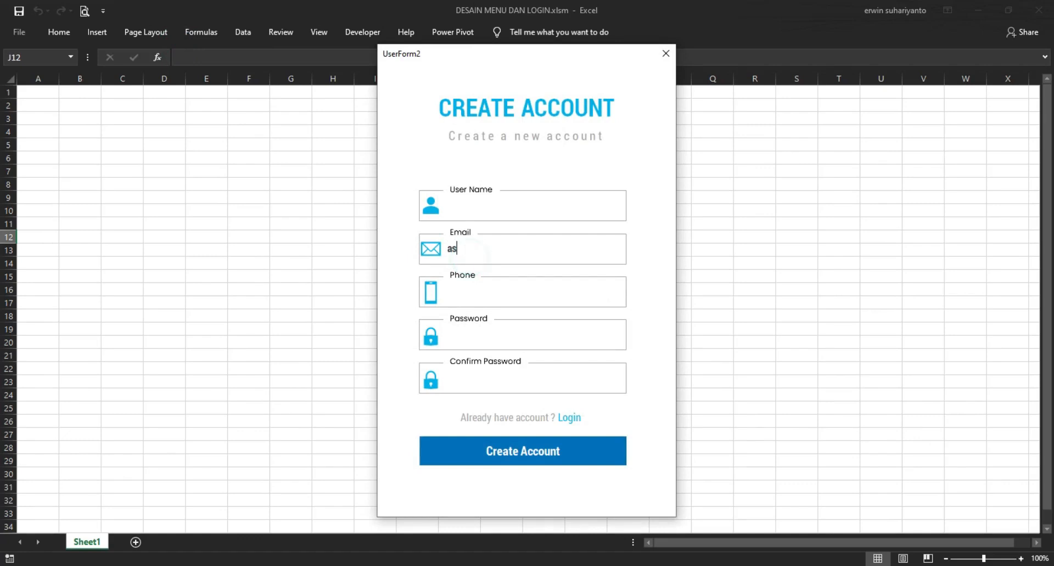
{"action": "left_click", "coordinate": [662, 55]}
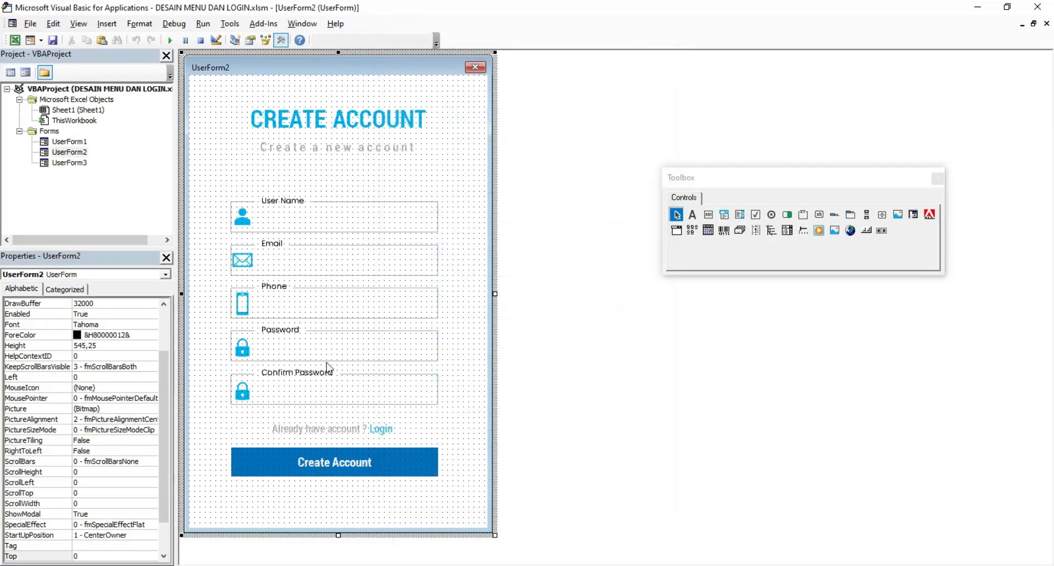
Step: Copy the Email box and paste a duplicate over the Phone field
{"action": "right_click", "coordinate": [299, 255]}
{"action": "left_click", "coordinate": [327, 273]}
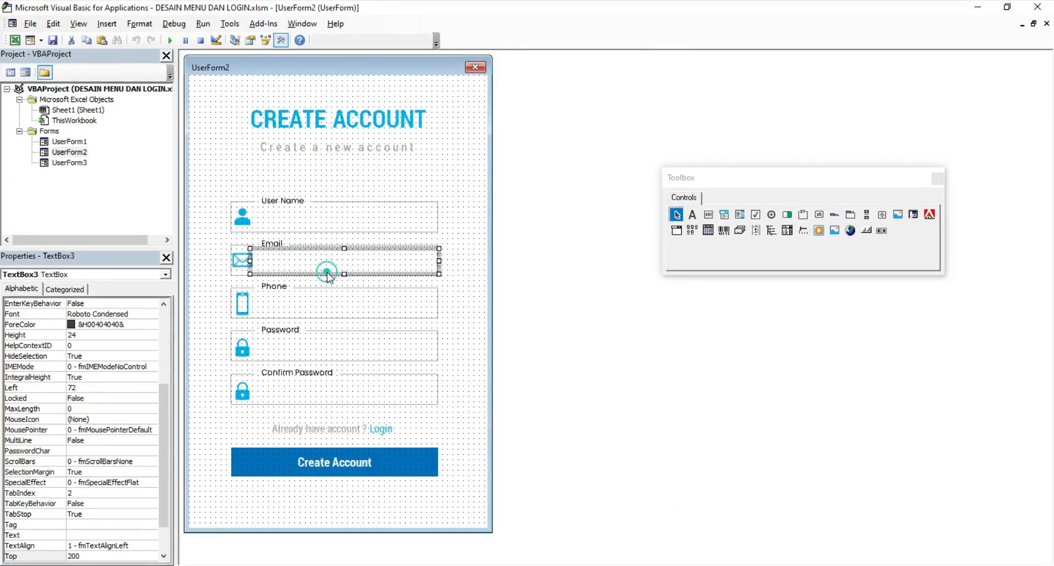
{"action": "left_click", "coordinate": [447, 273]}
{"action": "right_click", "coordinate": [450, 277]}
{"action": "left_click", "coordinate": [472, 296]}
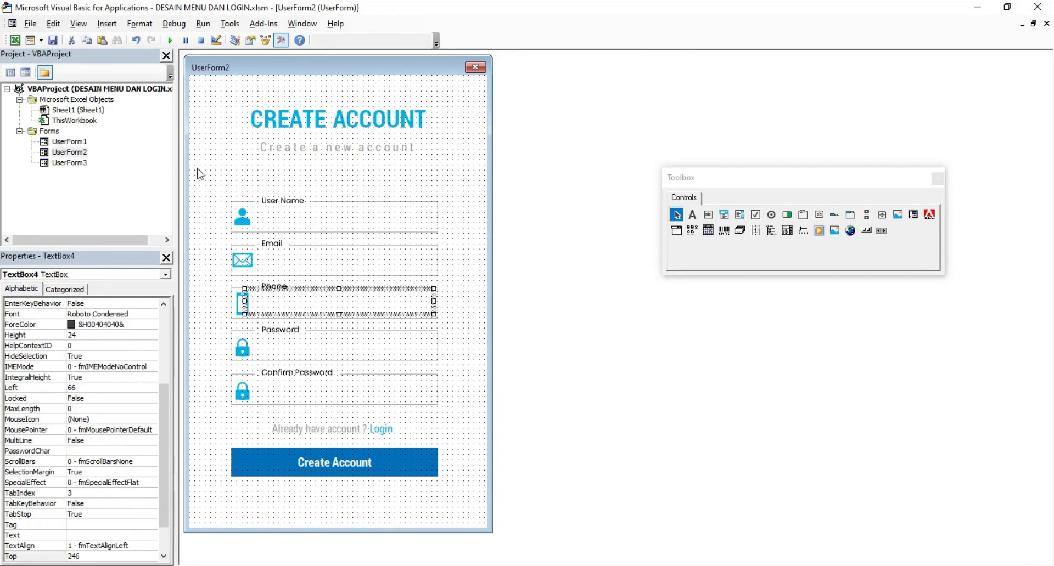
Step: Run the form and check that the Phone box accepts typed text
{"action": "left_click", "coordinate": [169, 40]}
{"action": "left_click", "coordinate": [459, 297]}
{"action": "type", "text": "asd asdasd"}
{"action": "left_click", "coordinate": [666, 53]}
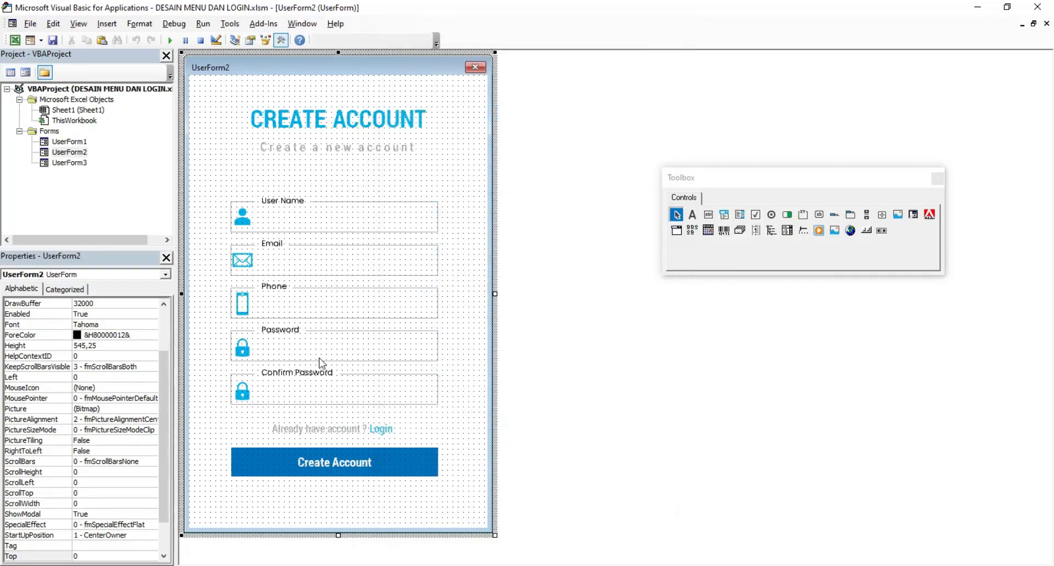
Step: Set the Phone text box's Top property to 248
{"action": "left_click", "coordinate": [289, 312]}
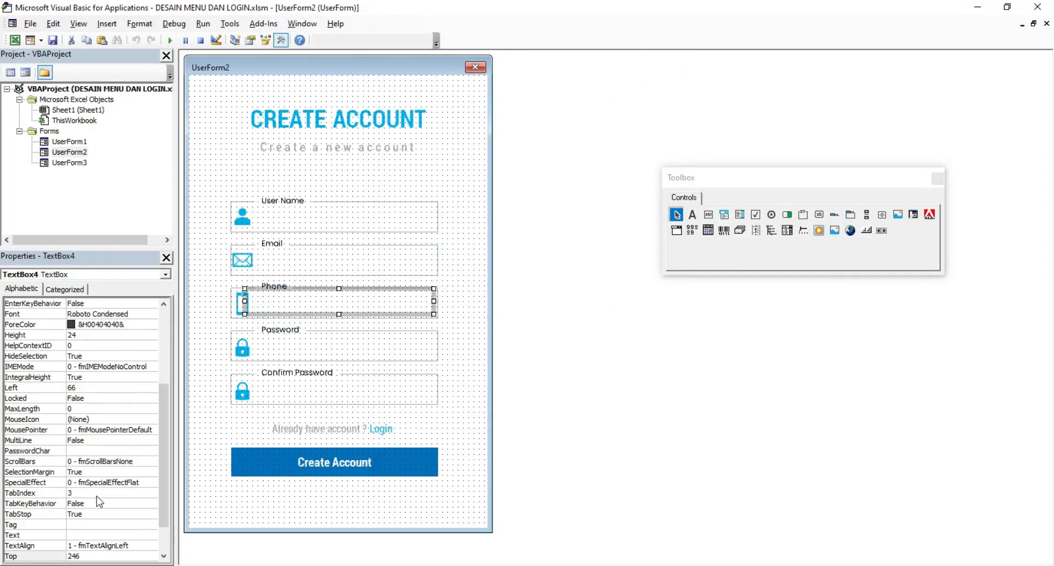
{"action": "left_click_drag", "start_coordinate": [163, 487], "coordinate": [163, 543]}
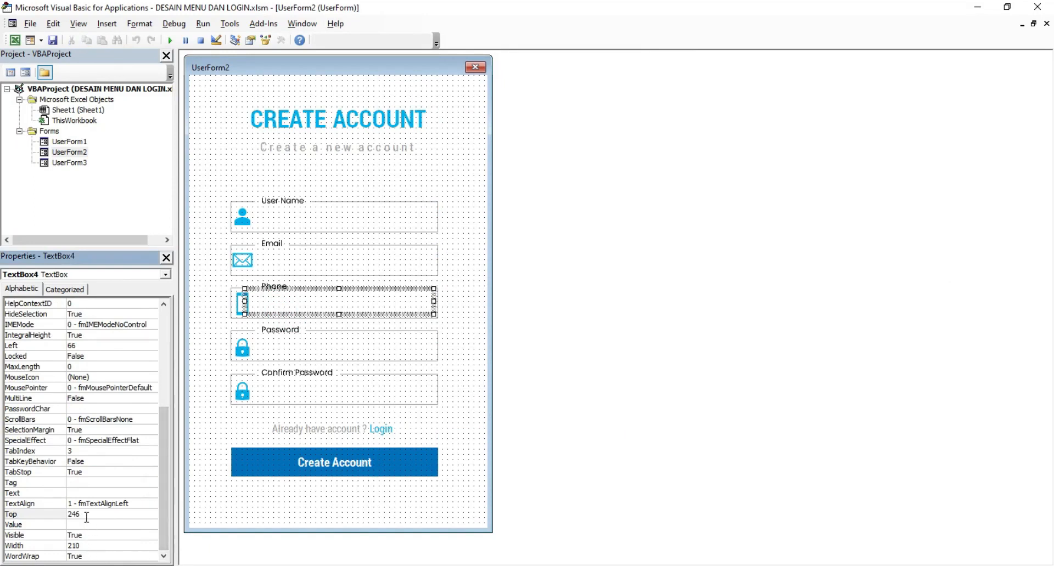
{"action": "type", "text": "24"}
{"action": "key", "text": "Return"}
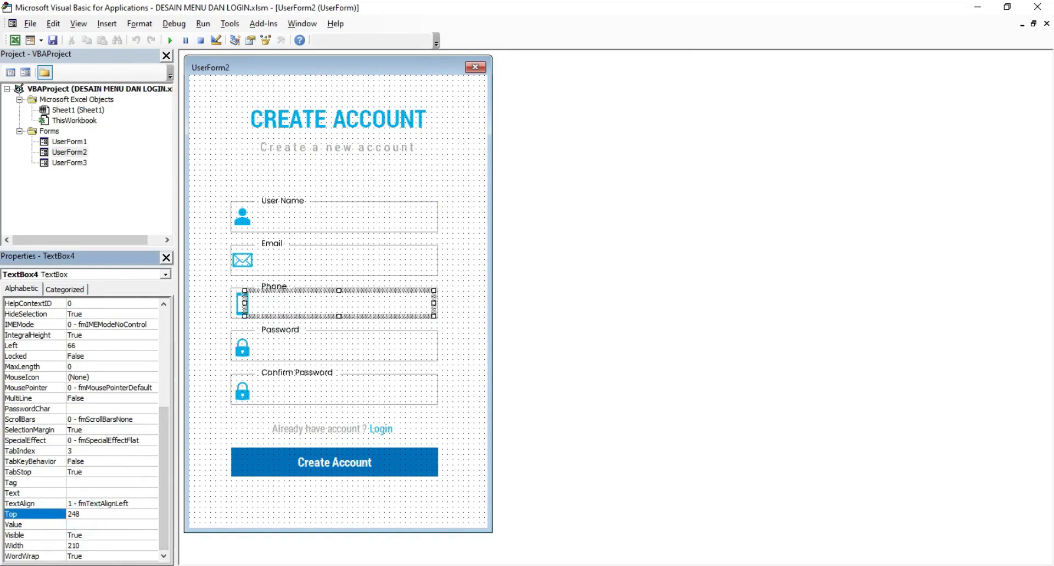
Step: Paste a copy of the Phone text box onto the Password field
{"action": "right_click", "coordinate": [289, 316]}
{"action": "key", "text": "Escape"}
{"action": "right_click", "coordinate": [215, 311]}
{"action": "left_click", "coordinate": [241, 332]}
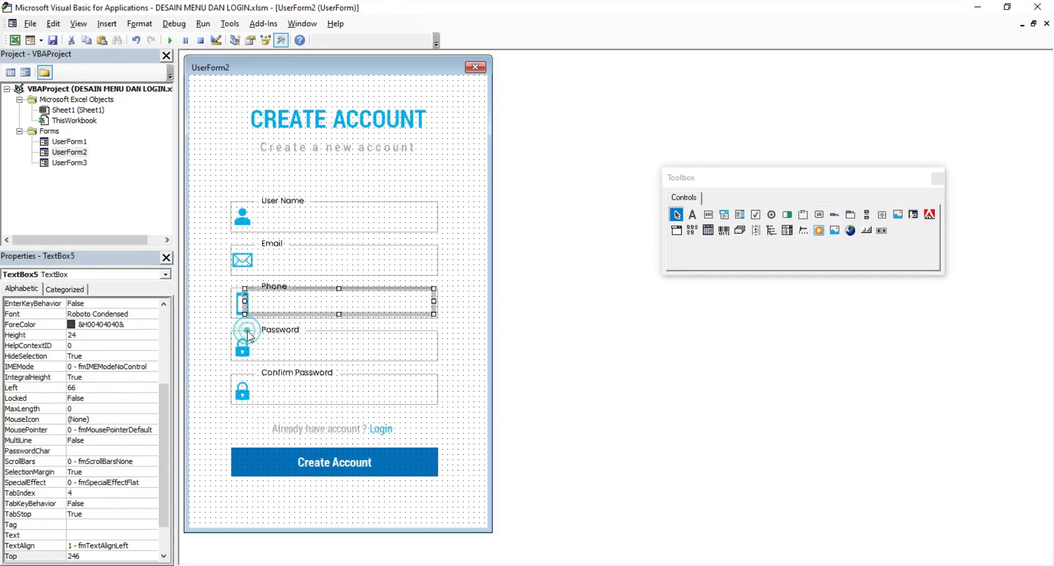
{"action": "left_click_drag", "start_coordinate": [282, 311], "coordinate": [285, 360]}
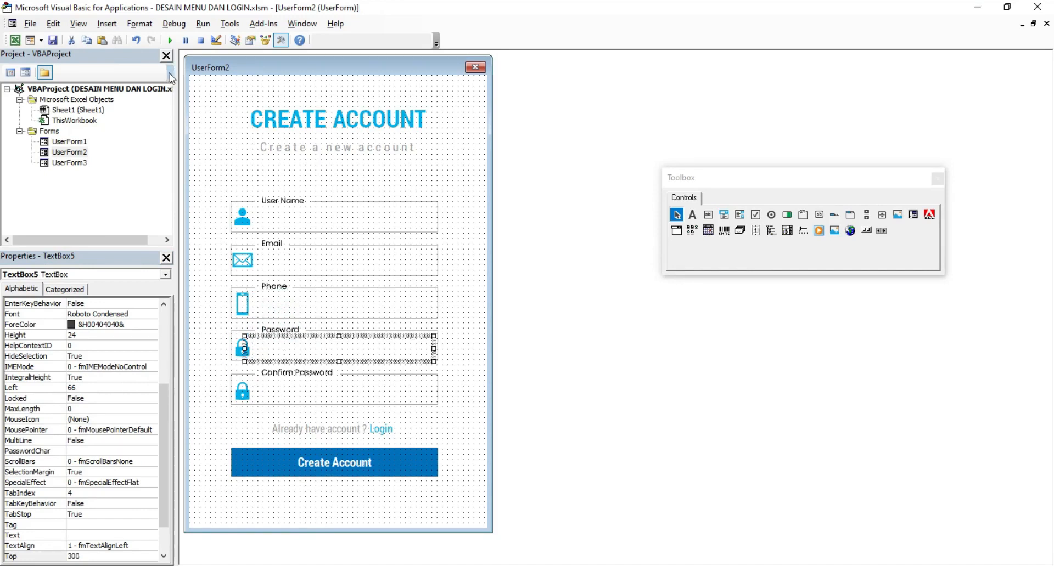
Step: Run the form and test typing in the Phone and Password boxes
{"action": "left_click", "coordinate": [170, 40]}
{"action": "left_click", "coordinate": [470, 300]}
{"action": "type", "text": "asdasdasd34543 5"}
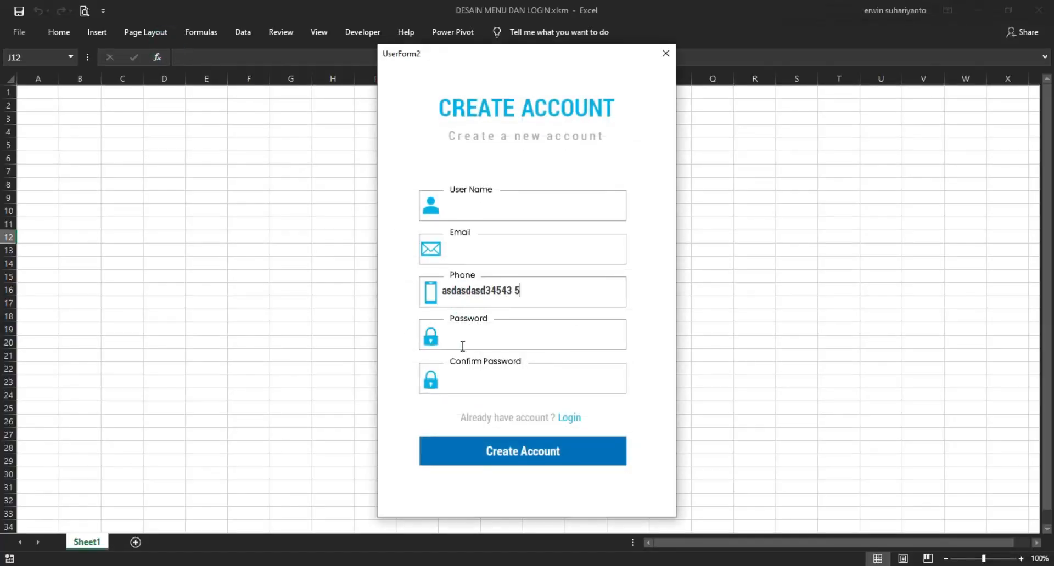
{"action": "left_click", "coordinate": [462, 345]}
{"action": "type", "text": "345 43534543"}
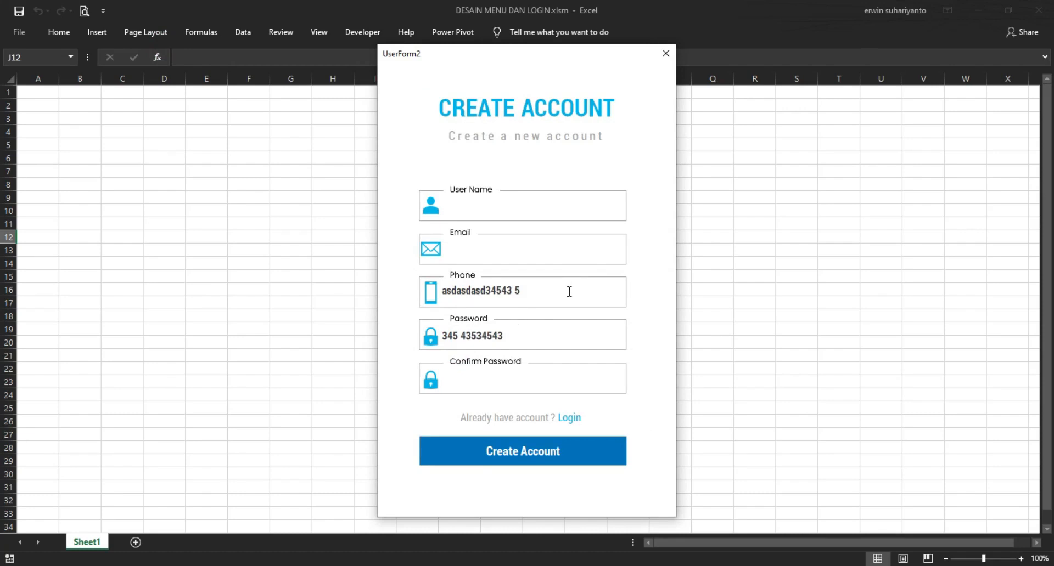
{"action": "left_click", "coordinate": [672, 53]}
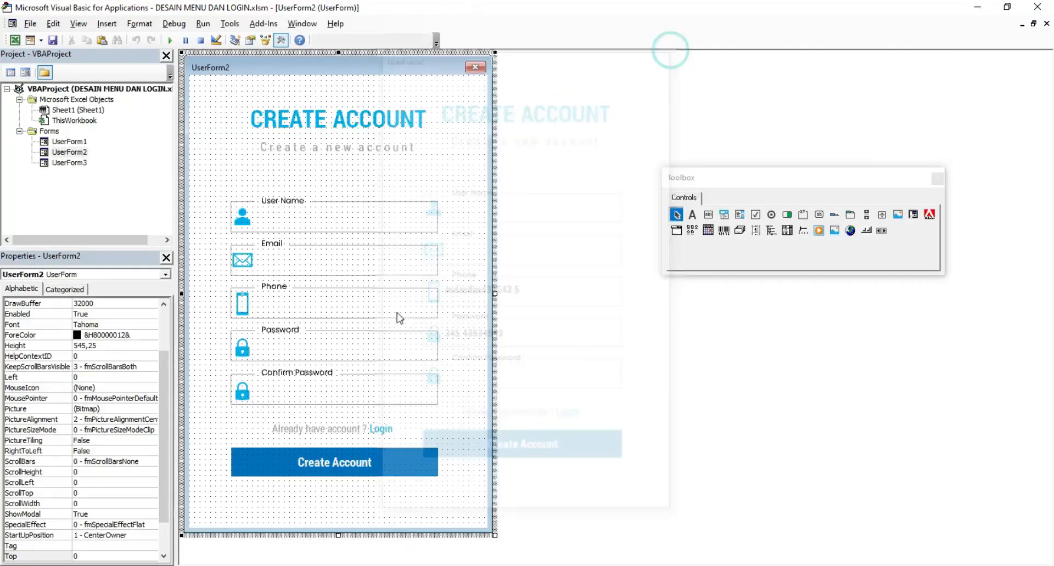
Step: Paste a copy of the Password text box onto the Confirm Password field
{"action": "right_click", "coordinate": [298, 351]}
{"action": "left_click", "coordinate": [327, 375]}
{"action": "right_click", "coordinate": [462, 325]}
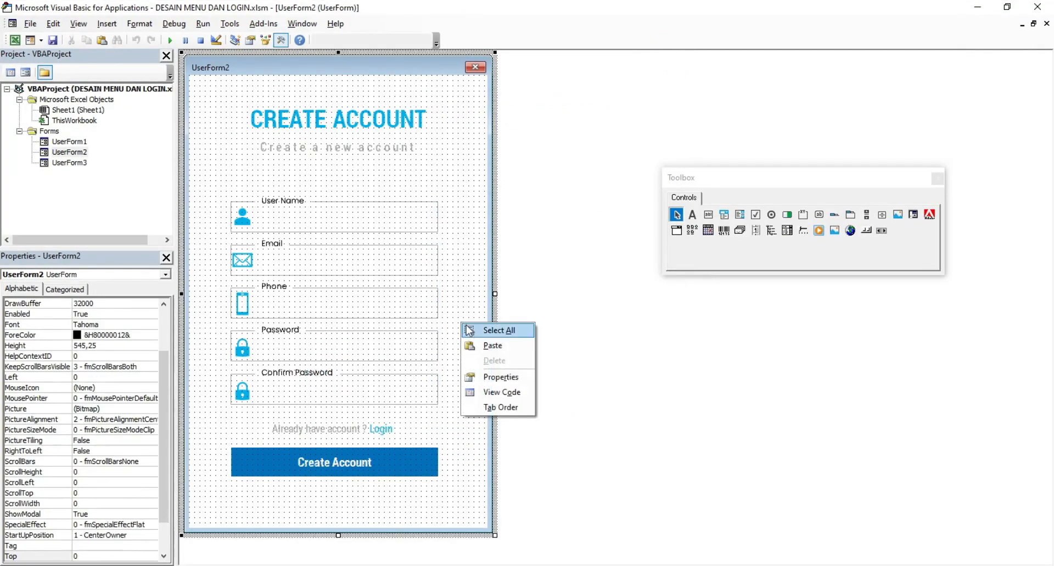
{"action": "left_click", "coordinate": [470, 343]}
{"action": "left_click_drag", "start_coordinate": [373, 307], "coordinate": [377, 391]}
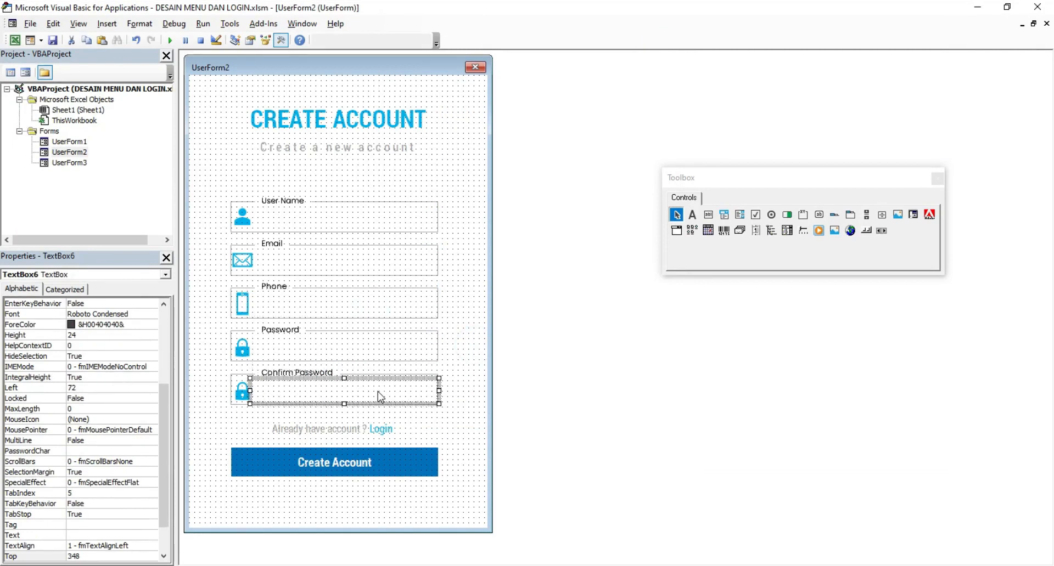
Step: Run the form and test typing in the Password and Confirm Password boxes
{"action": "left_click", "coordinate": [171, 40]}
{"action": "left_click", "coordinate": [460, 337]}
{"action": "type", "text": "asdsad"}
{"action": "left_click", "coordinate": [458, 388]}
{"action": "type", "text": "ererqw r"}
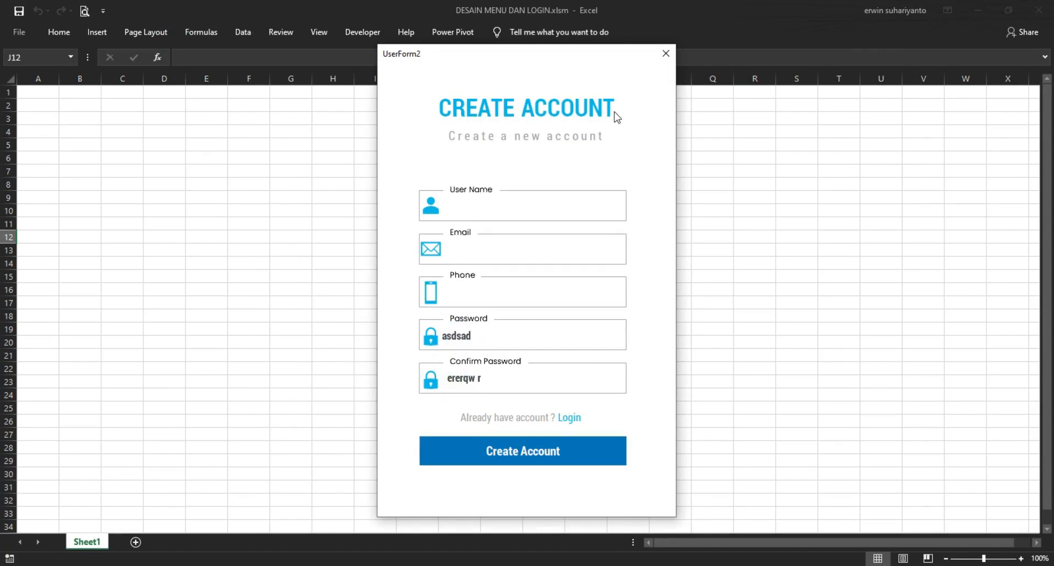
{"action": "left_click", "coordinate": [665, 53]}
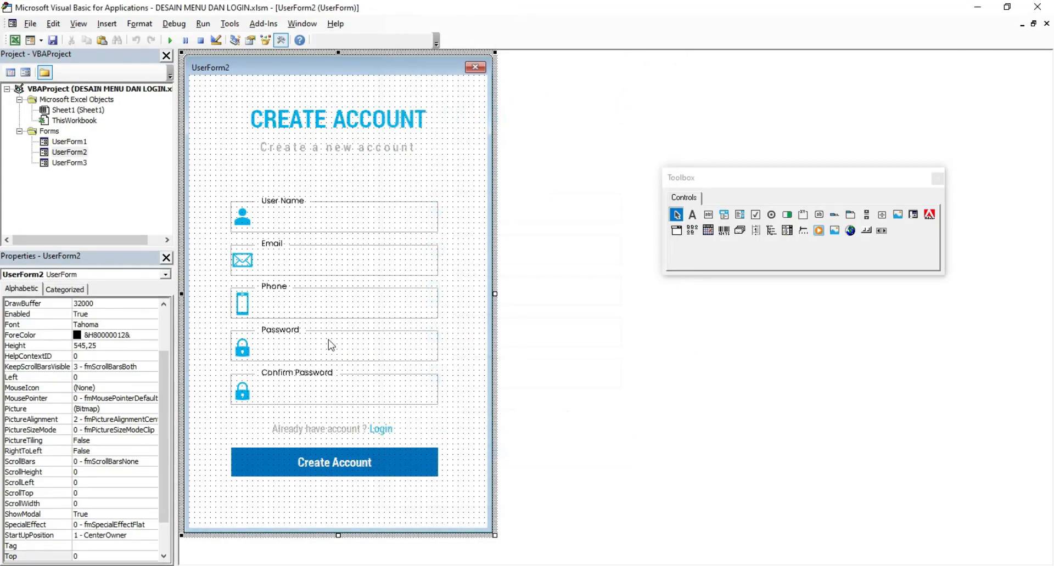
Step: Run the form again and type sample text into all five fields
{"action": "left_click", "coordinate": [279, 396]}
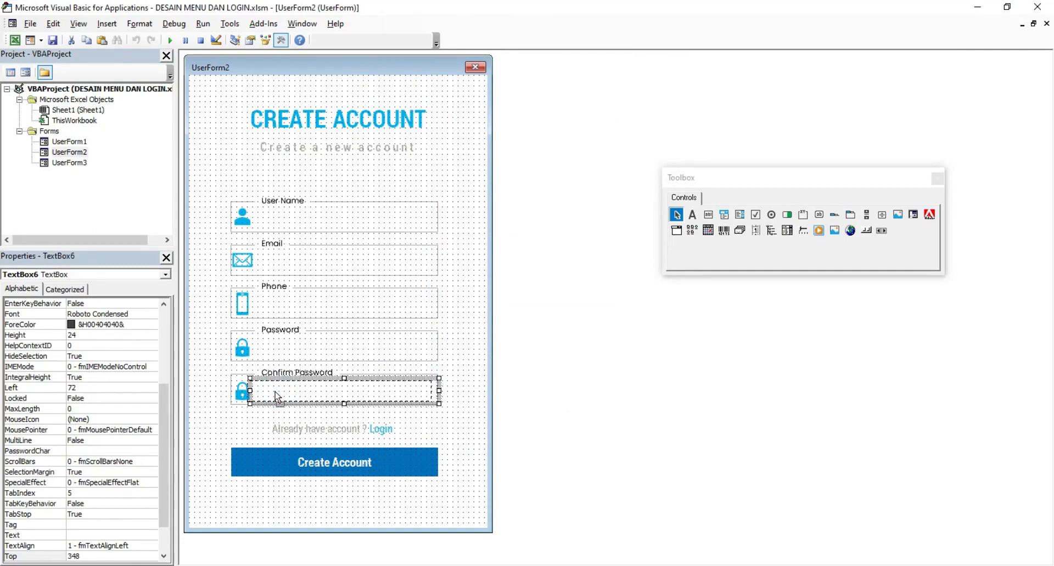
{"action": "left_click", "coordinate": [170, 40]}
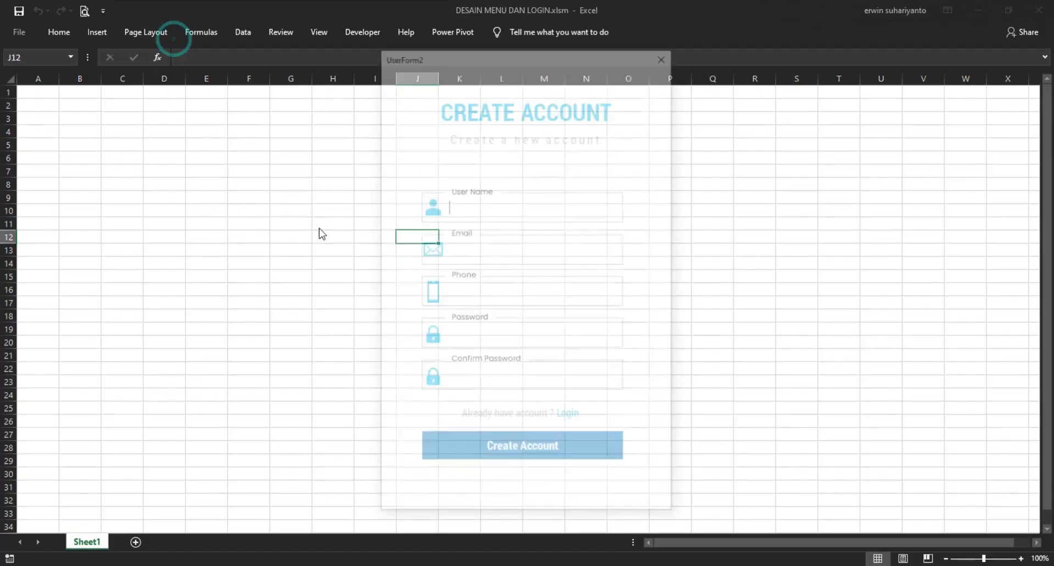
{"action": "type", "text": "qwrwqr"}
{"action": "left_click", "coordinate": [462, 242]}
{"action": "type", "text": "wewqe"}
{"action": "left_click", "coordinate": [461, 291]}
{"action": "type", "text": "qwewqe"}
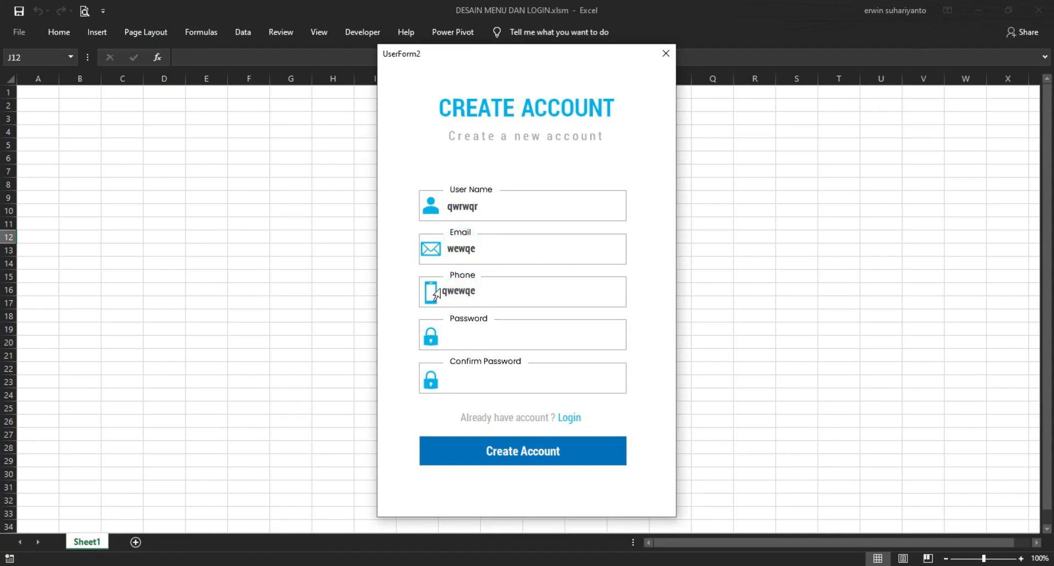
{"action": "left_click", "coordinate": [452, 331]}
{"action": "type", "text": "wqewqe"}
{"action": "left_click", "coordinate": [461, 376]}
{"action": "type", "text": "qwewq"}
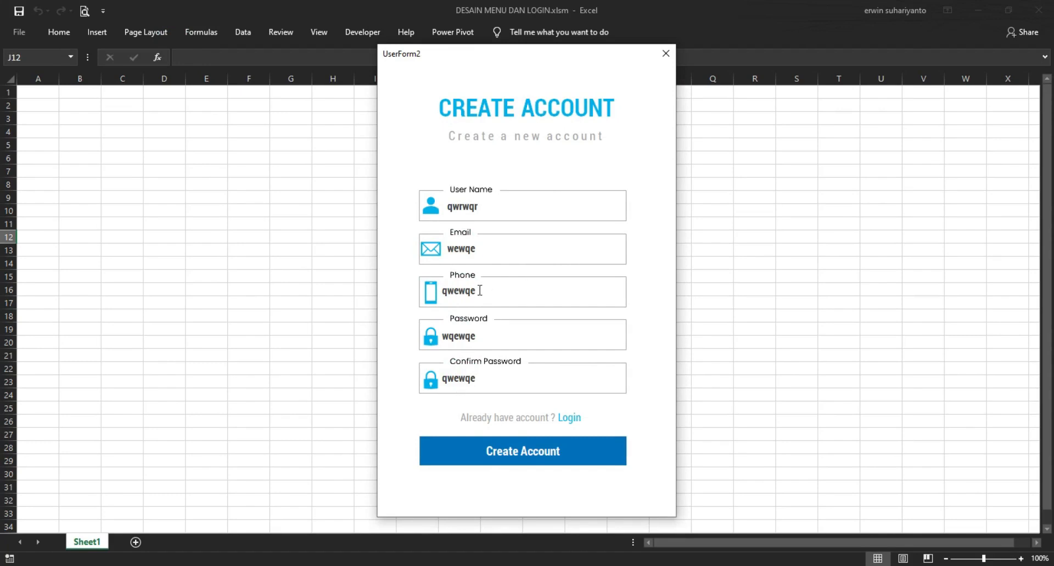
{"action": "left_click", "coordinate": [665, 54]}
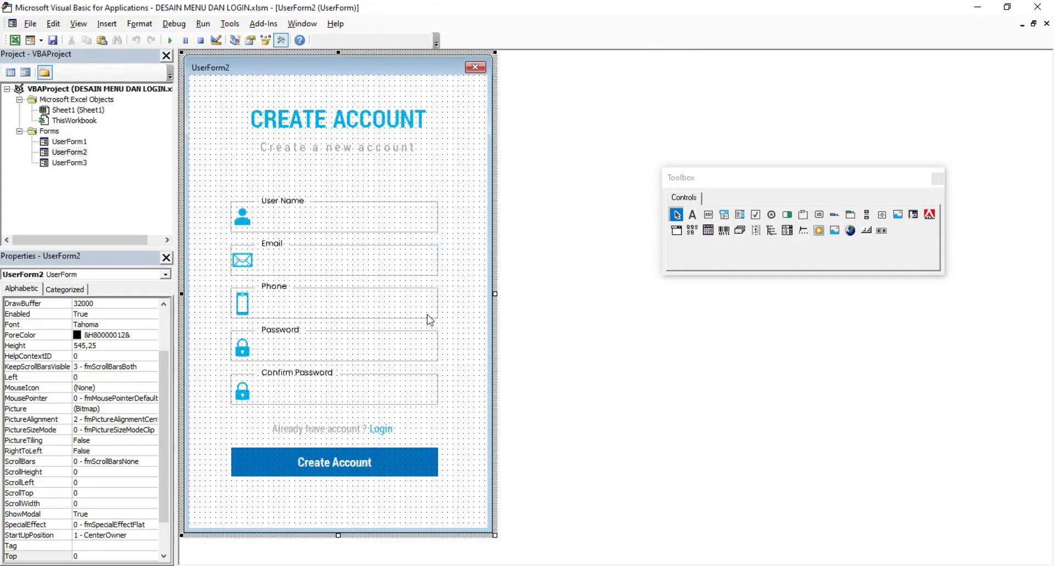
Step: Shift the Phone, Password and Confirm Password boxes right together to Left 72
{"action": "left_click_drag", "start_coordinate": [456, 299], "coordinate": [393, 394]}
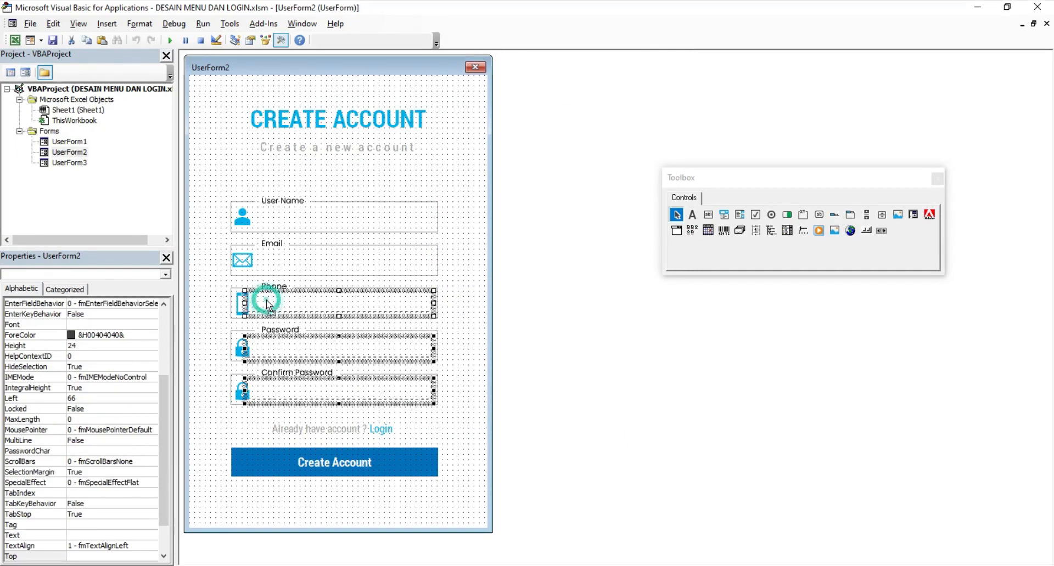
{"action": "left_click_drag", "start_coordinate": [269, 305], "coordinate": [274, 306]}
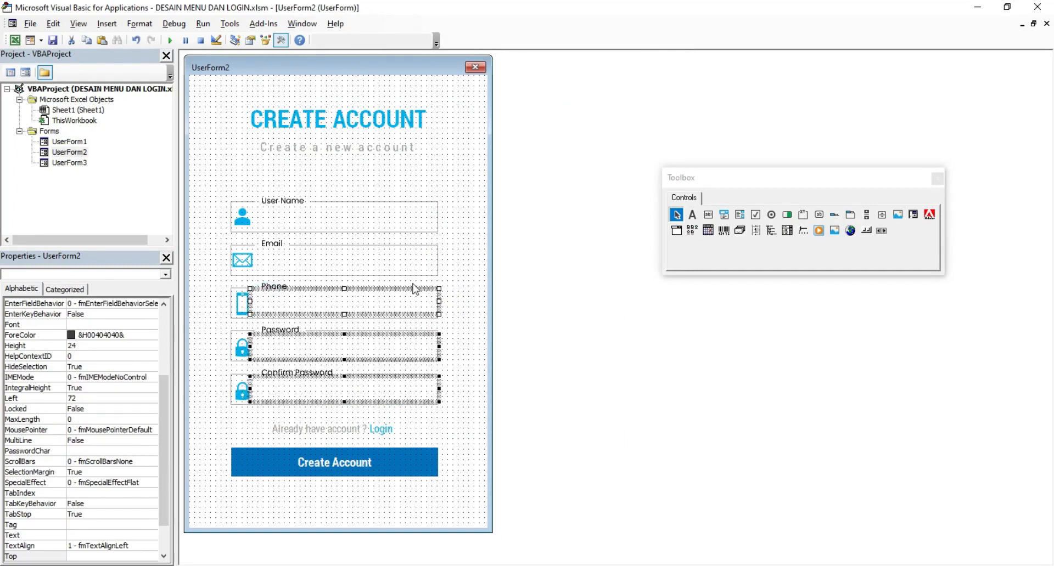
{"action": "key", "text": "ctrl+z"}
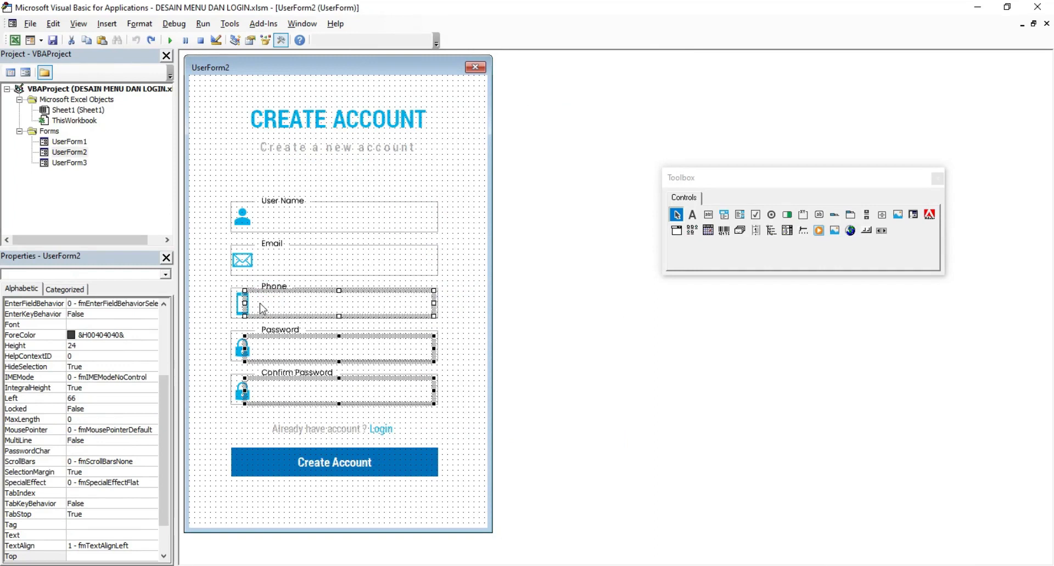
{"action": "left_click_drag", "start_coordinate": [263, 307], "coordinate": [265, 309]}
{"action": "left_click", "coordinate": [450, 303]}
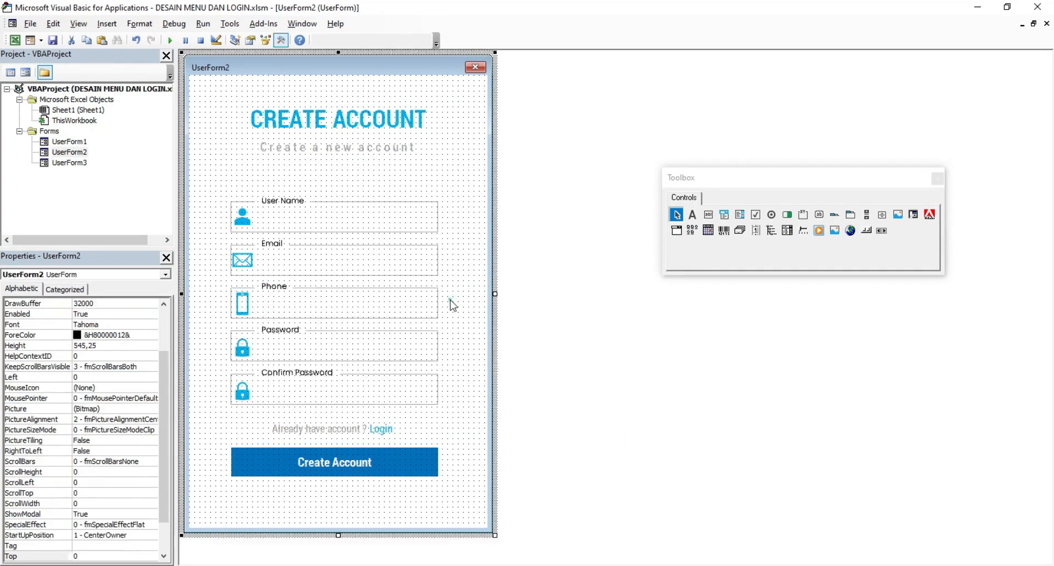
Step: Set the Phone text box's Top to 248
{"action": "left_click", "coordinate": [323, 305]}
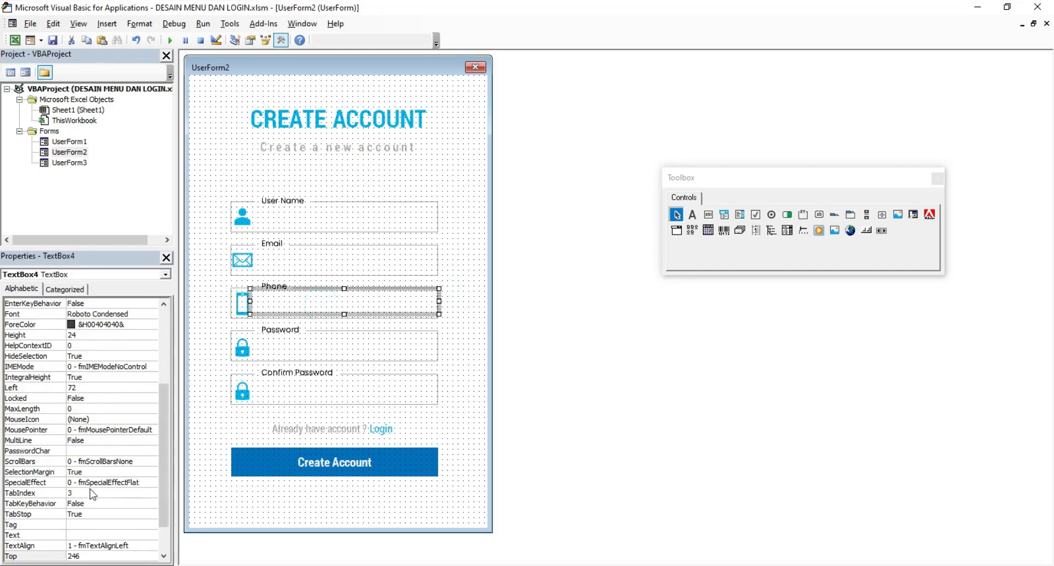
{"action": "left_click_drag", "start_coordinate": [164, 512], "coordinate": [165, 534]}
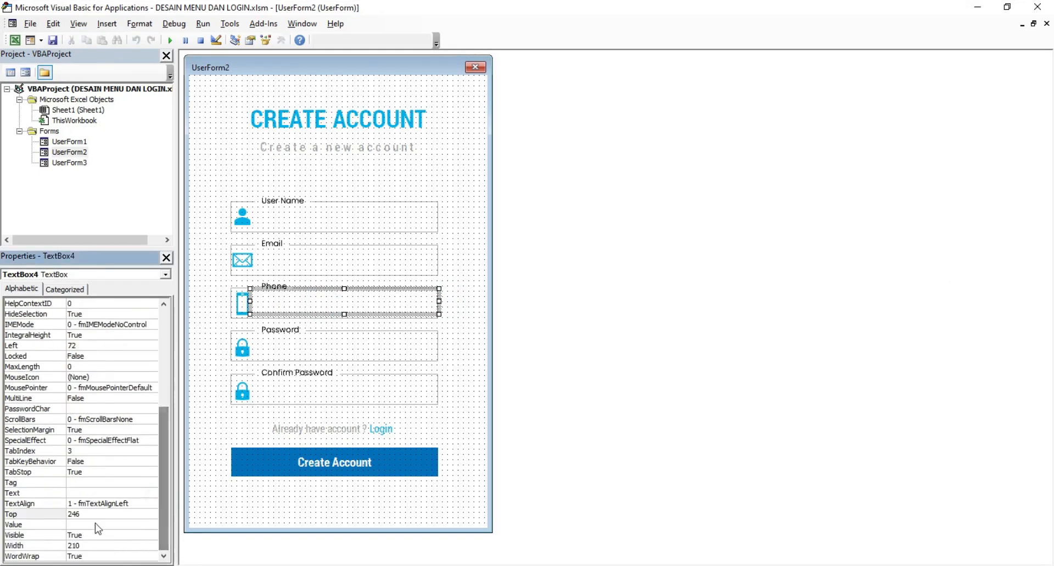
{"action": "left_click", "coordinate": [71, 515]}
{"action": "type", "text": "248"}
{"action": "key", "text": "Return"}
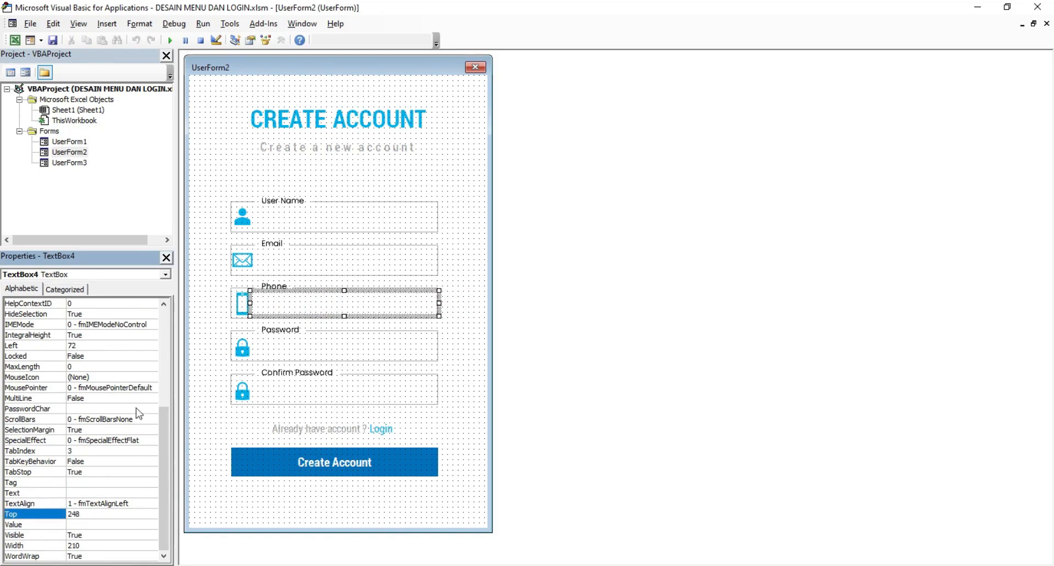
Step: Set the Confirm Password box's Top to 348 and run the form to check alignment
{"action": "left_click", "coordinate": [274, 357]}
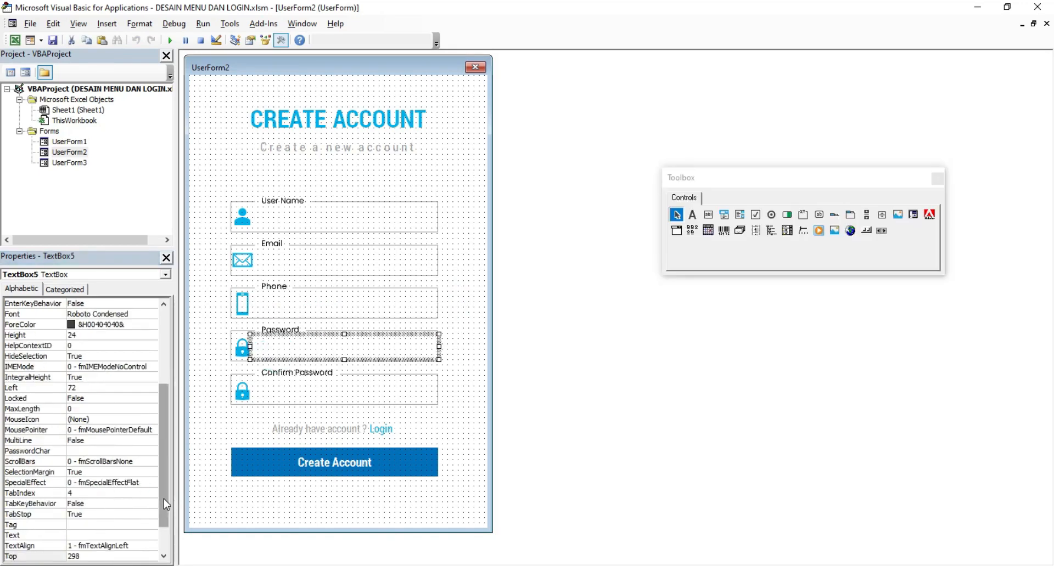
{"action": "left_click_drag", "start_coordinate": [164, 499], "coordinate": [163, 522]}
{"action": "left_click", "coordinate": [290, 402]}
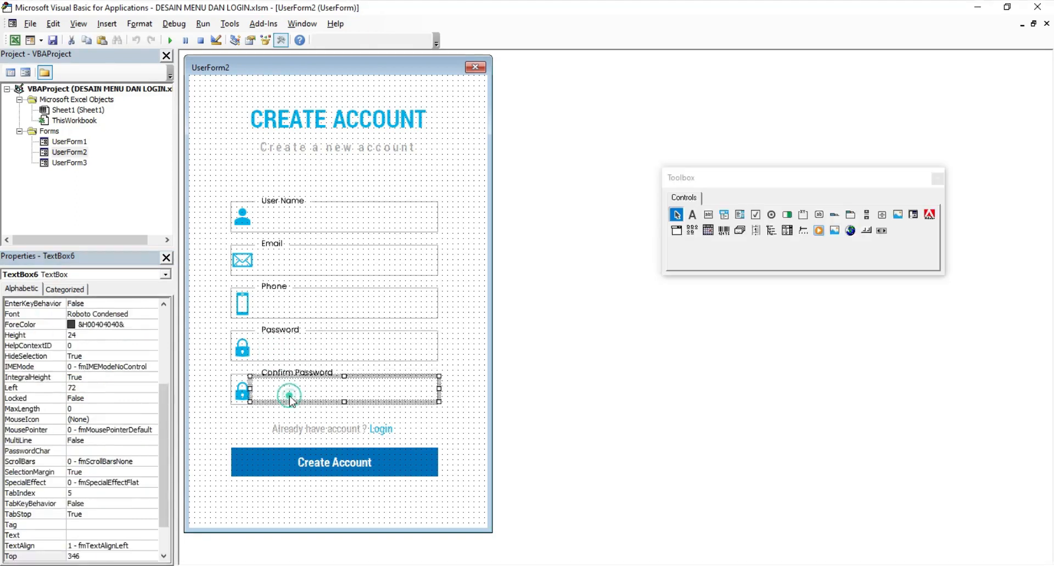
{"action": "left_click_drag", "start_coordinate": [163, 510], "coordinate": [164, 533]}
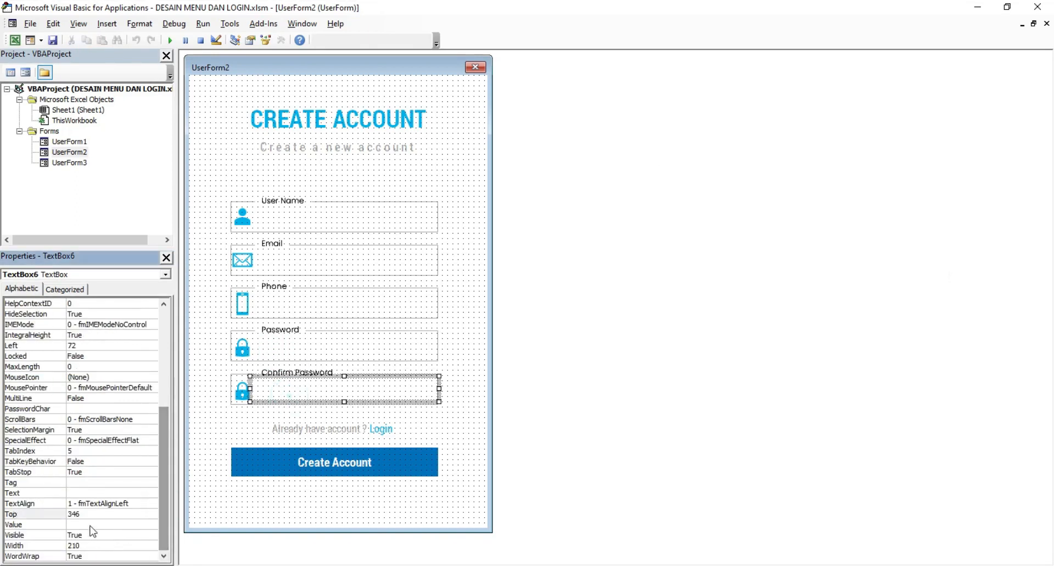
{"action": "left_click", "coordinate": [41, 515]}
{"action": "type", "text": "3"}
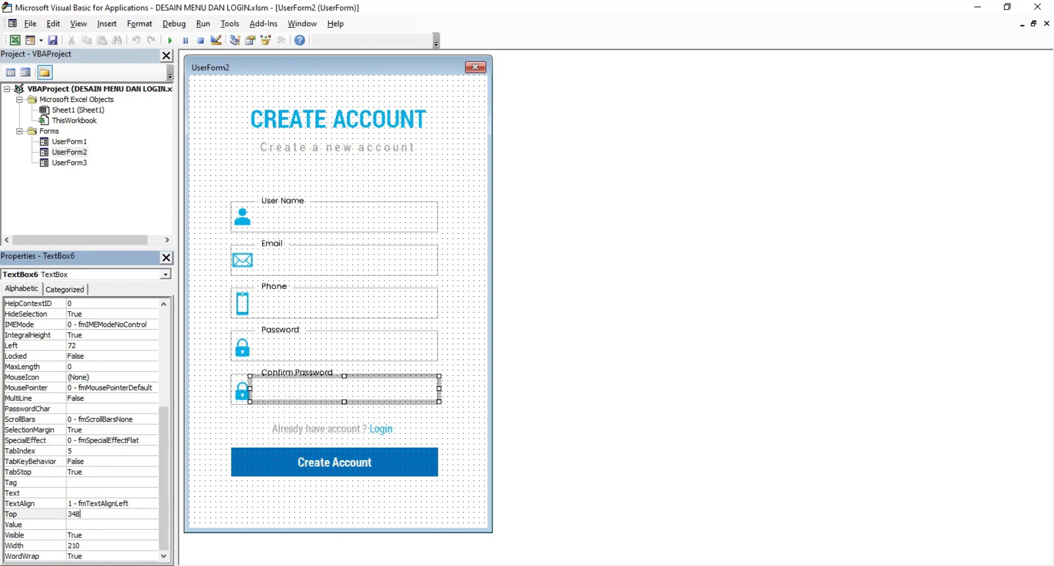
{"action": "type", "text": "48"}
{"action": "key", "text": "Return"}
{"action": "left_click", "coordinate": [230, 426]}
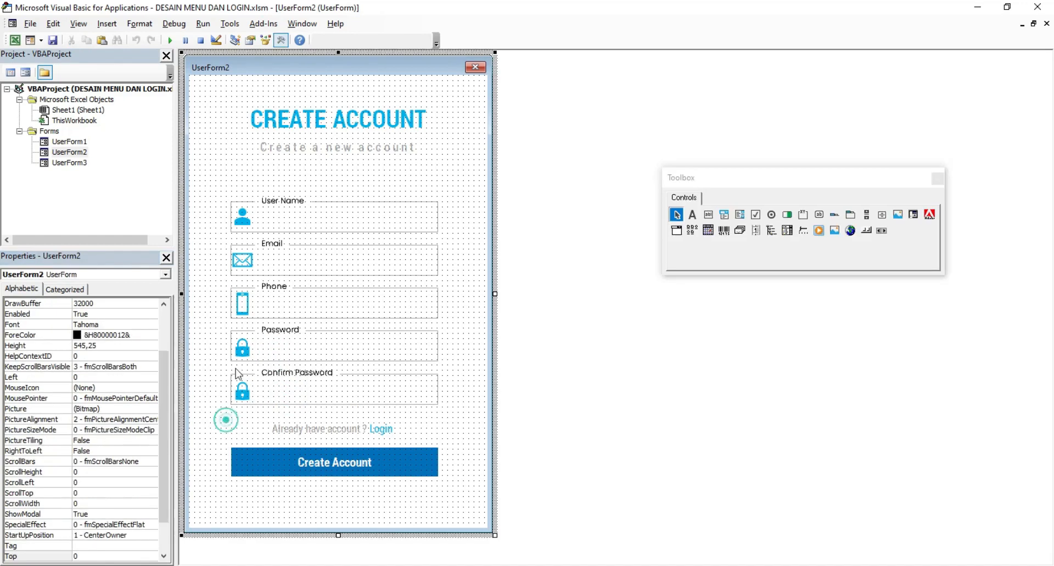
{"action": "left_click", "coordinate": [172, 39]}
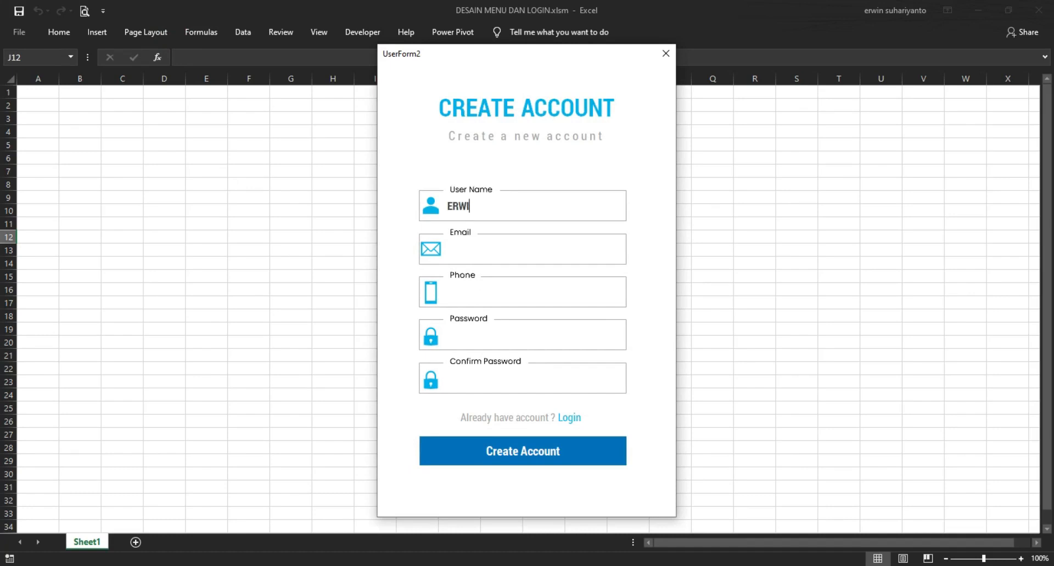
Step: Fill the Email, Phone, Password and Confirm Password fields with sample entries, then close the form
{"action": "left_click", "coordinate": [479, 243]}
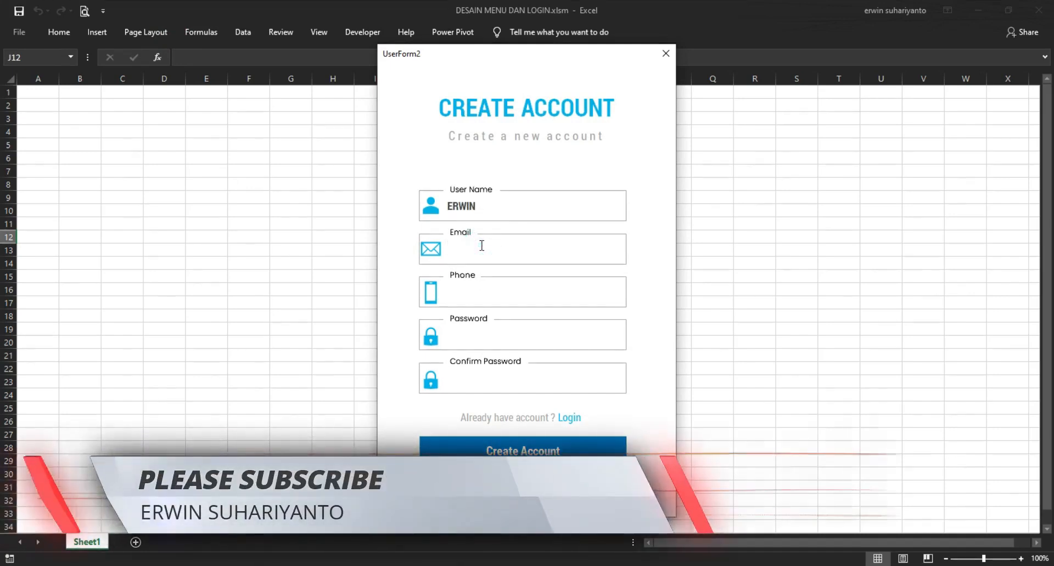
{"action": "type", "text": "erwin"}
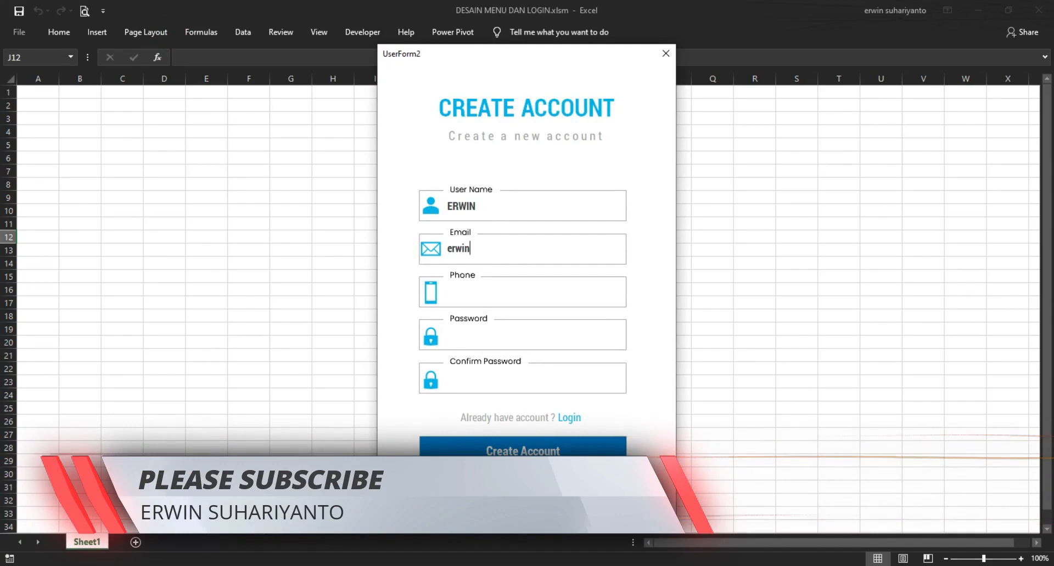
{"action": "left_click", "coordinate": [492, 291]}
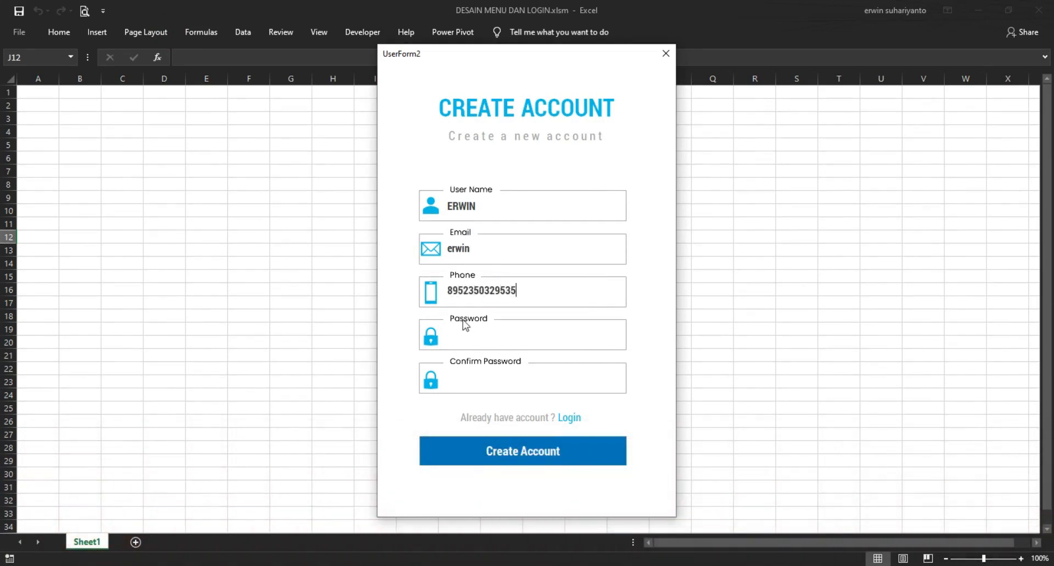
{"action": "left_click", "coordinate": [475, 336]}
{"action": "type", "text": "EWRFWEREW"}
{"action": "left_click", "coordinate": [469, 376]}
{"action": "type", "text": "EWFRWEREWR"}
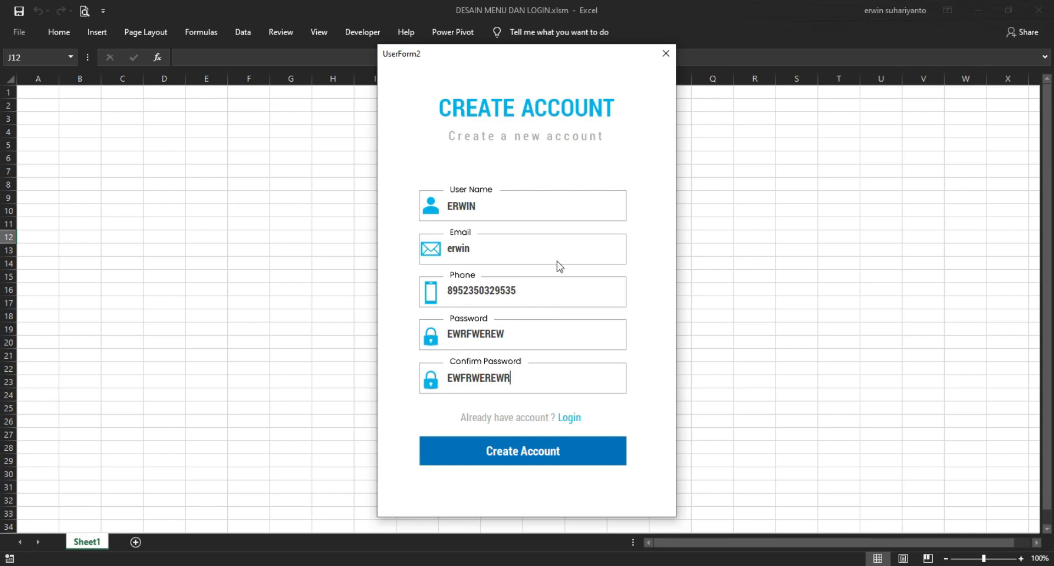
{"action": "left_click", "coordinate": [665, 53]}
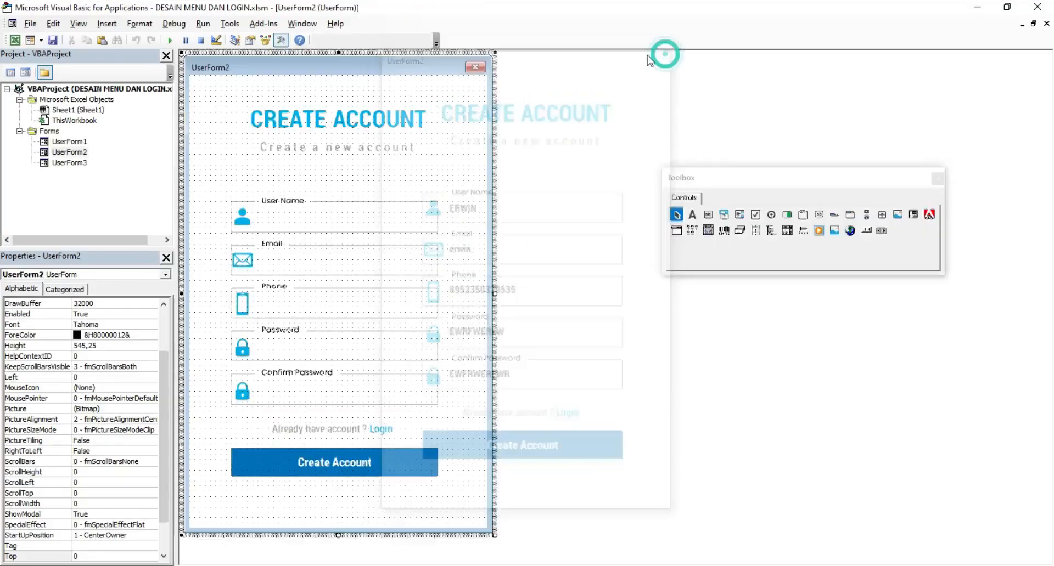
Step: Copy a Create Account text box onto UserForm3's Username row and test-run the login form
{"action": "left_click", "coordinate": [319, 298]}
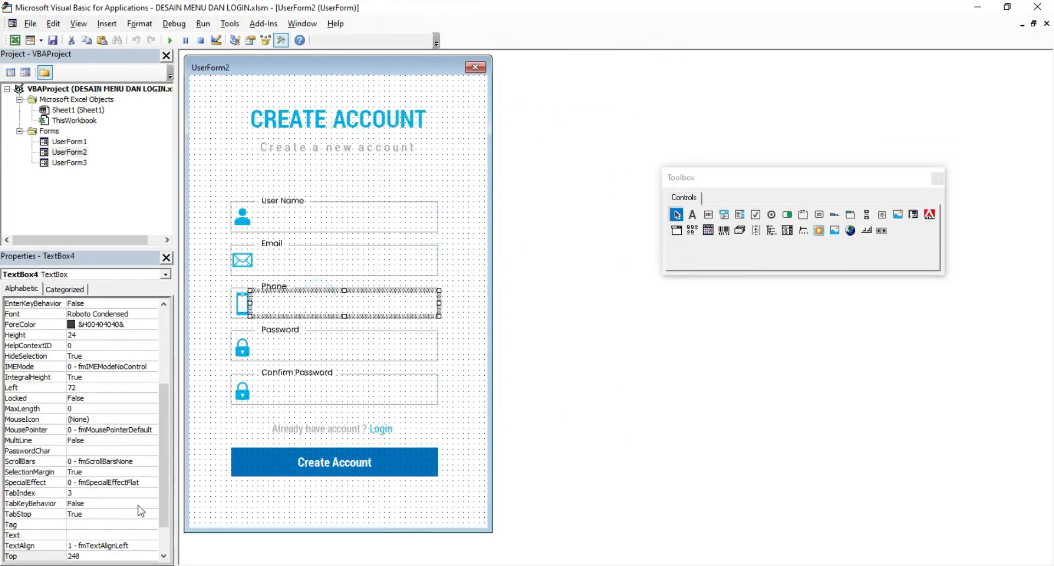
{"action": "left_click", "coordinate": [532, 363]}
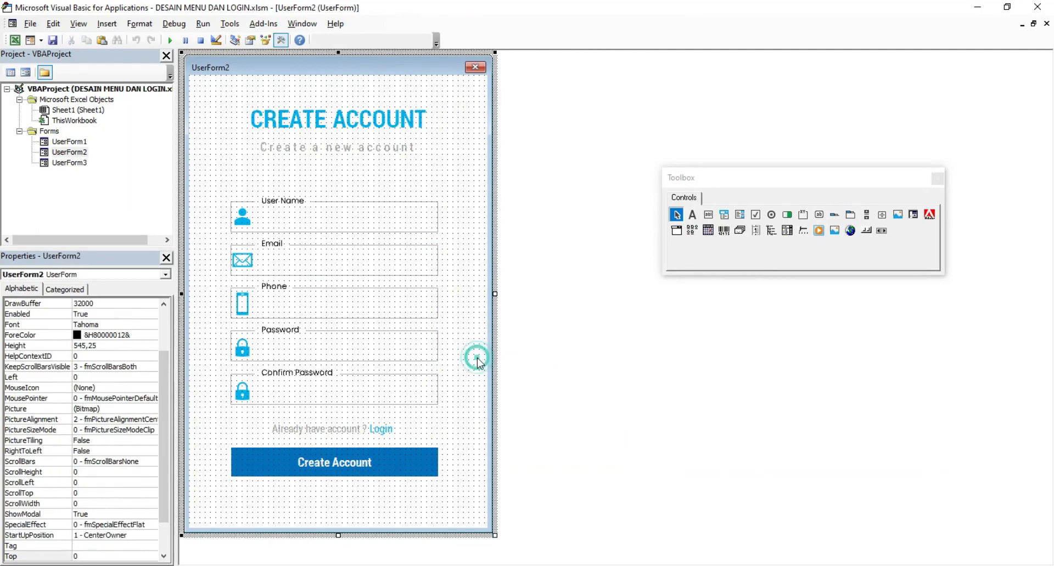
{"action": "right_click", "coordinate": [401, 224]}
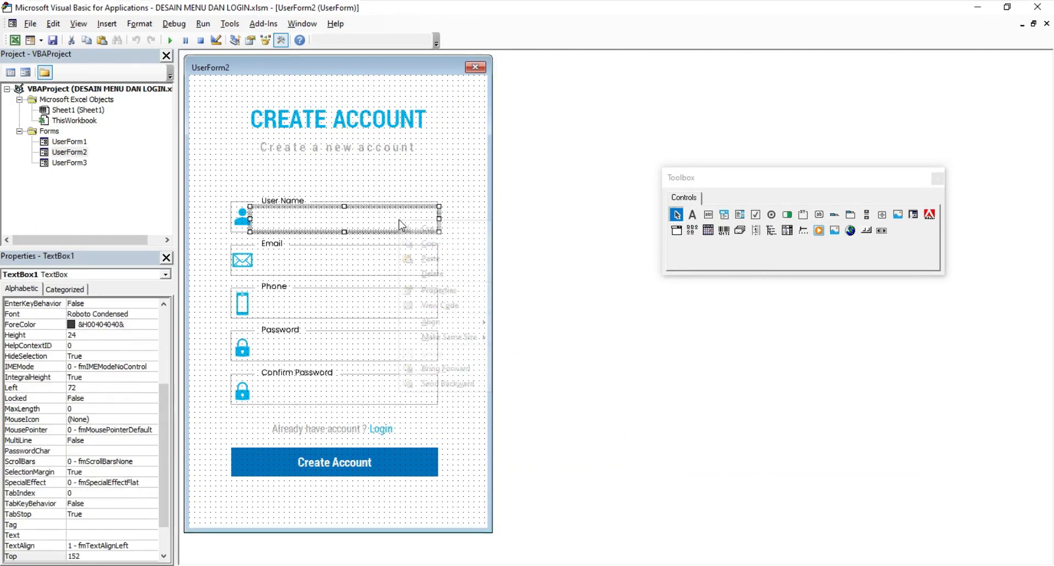
{"action": "left_click", "coordinate": [423, 240]}
{"action": "double_click", "coordinate": [77, 163]}
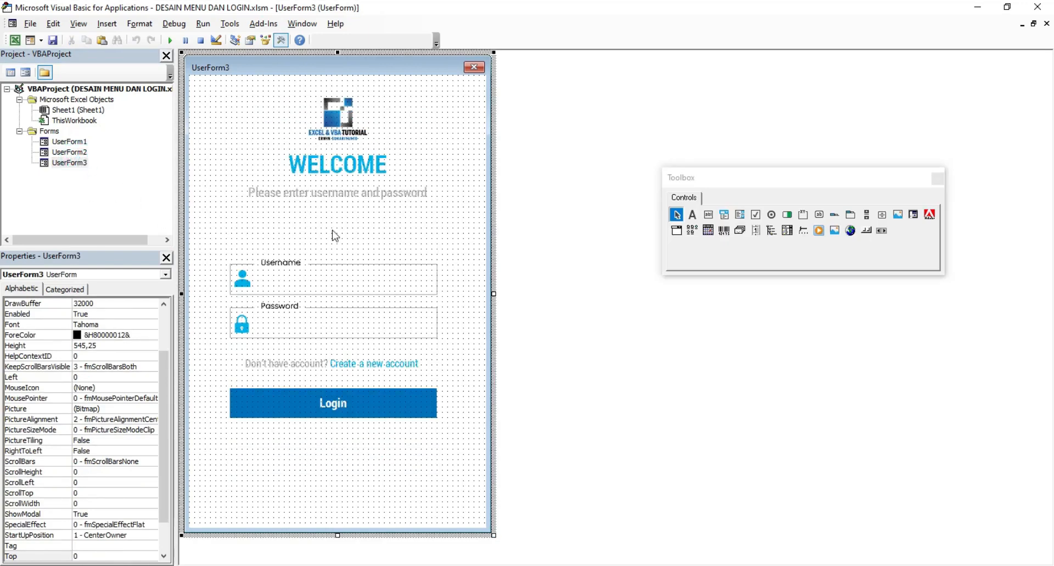
{"action": "right_click", "coordinate": [335, 236]}
{"action": "left_click", "coordinate": [357, 254]}
{"action": "left_click_drag", "start_coordinate": [267, 288], "coordinate": [270, 267]}
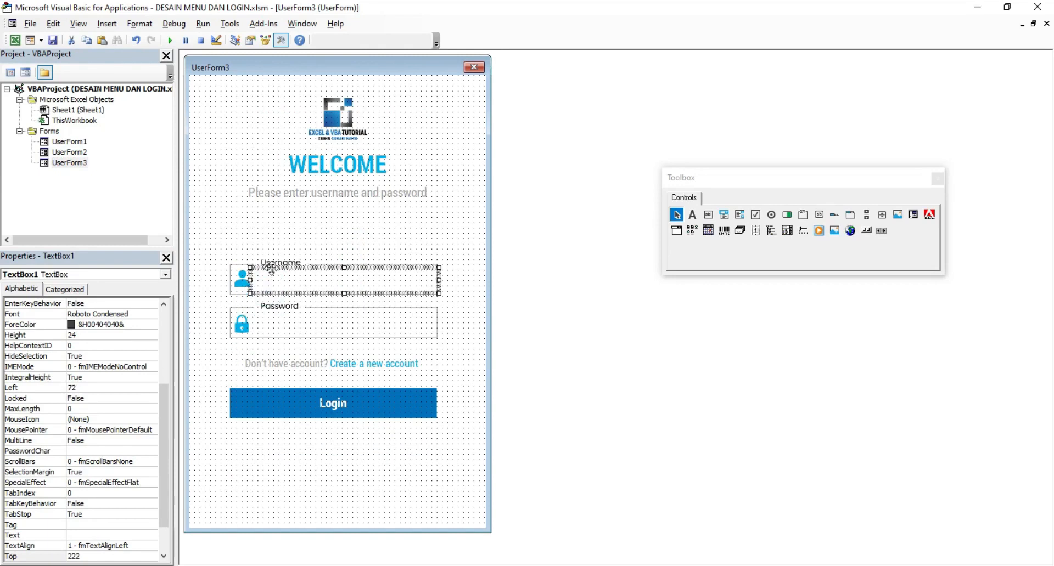
{"action": "left_click", "coordinate": [169, 40]}
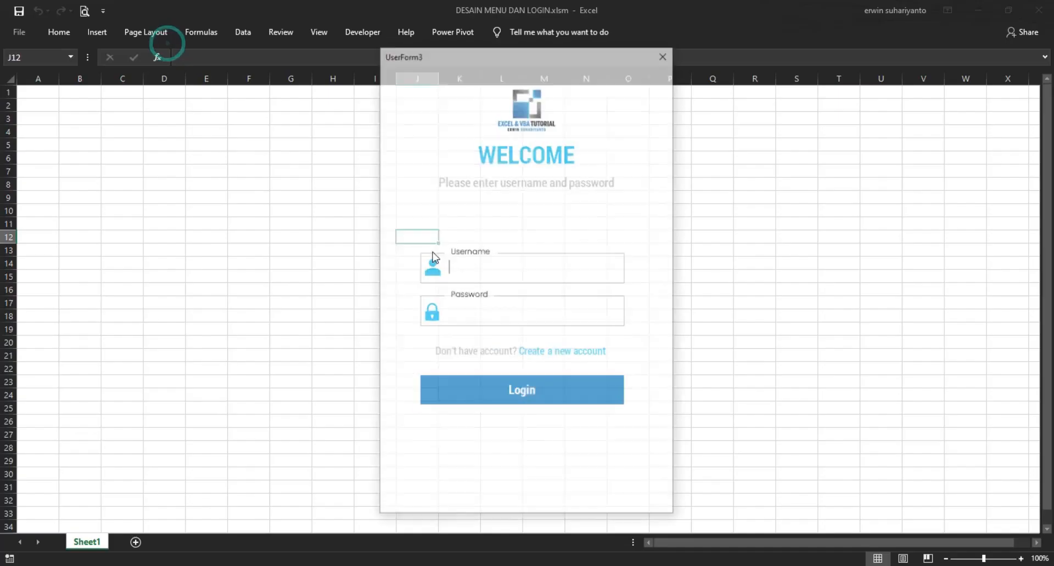
{"action": "type", "text": "DFDFDFD"}
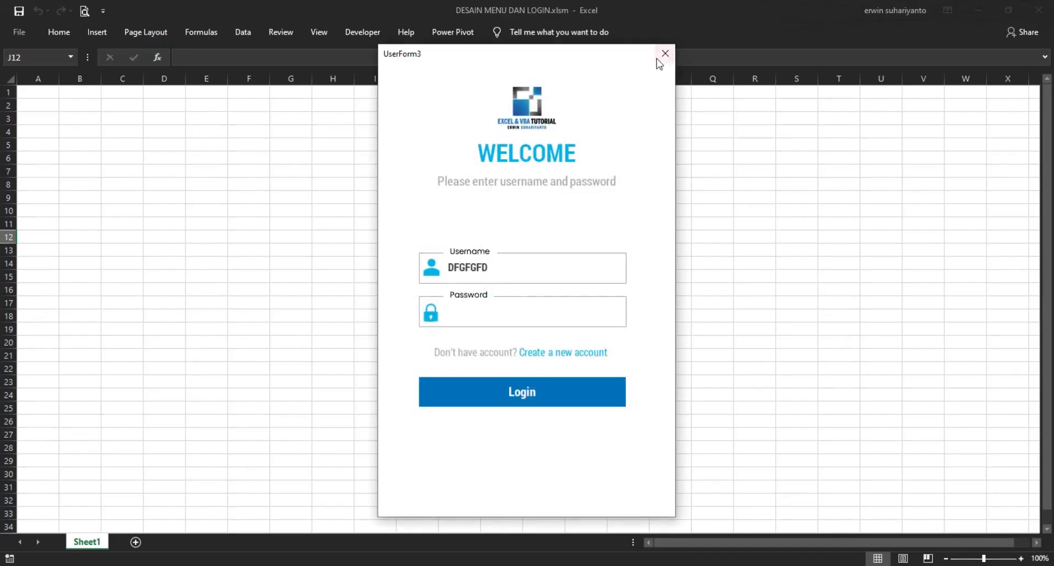
{"action": "left_click", "coordinate": [664, 53]}
Step: Paste a second copy onto the Password row and test both boxes with sample text
{"action": "right_click", "coordinate": [303, 327]}
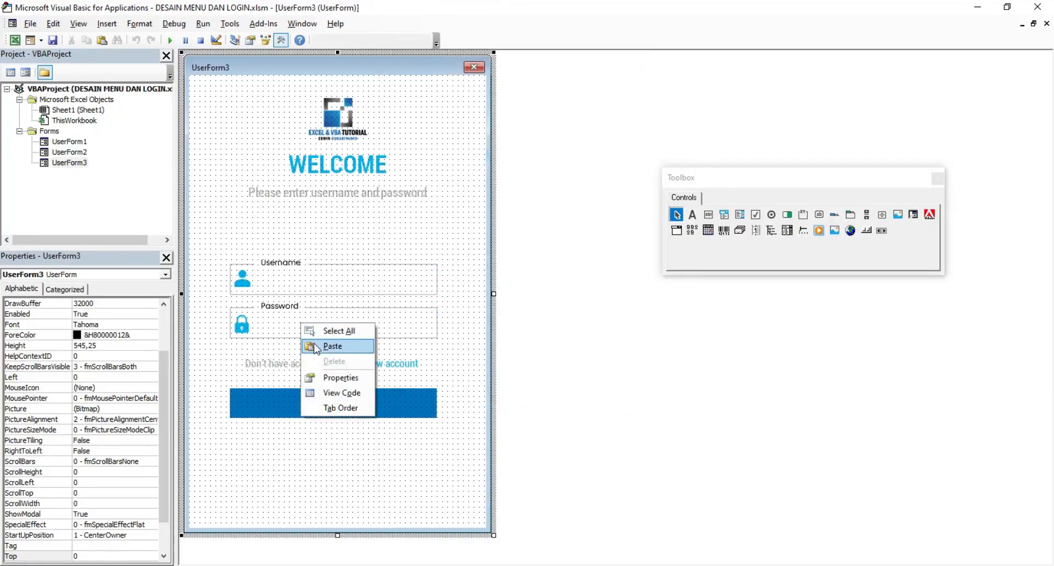
{"action": "left_click", "coordinate": [310, 346]}
{"action": "left_click_drag", "start_coordinate": [304, 314], "coordinate": [307, 334]}
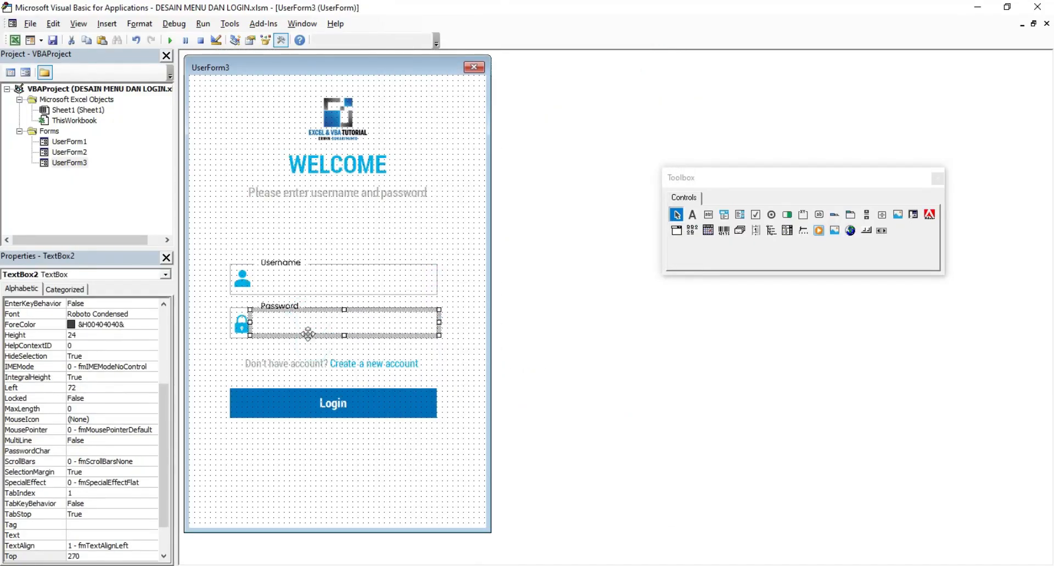
{"action": "left_click", "coordinate": [170, 40]}
{"action": "left_click", "coordinate": [469, 314]}
{"action": "type", "text": "DFGDFG"}
{"action": "left_click", "coordinate": [468, 265]}
{"action": "type", "text": "DFGFG"}
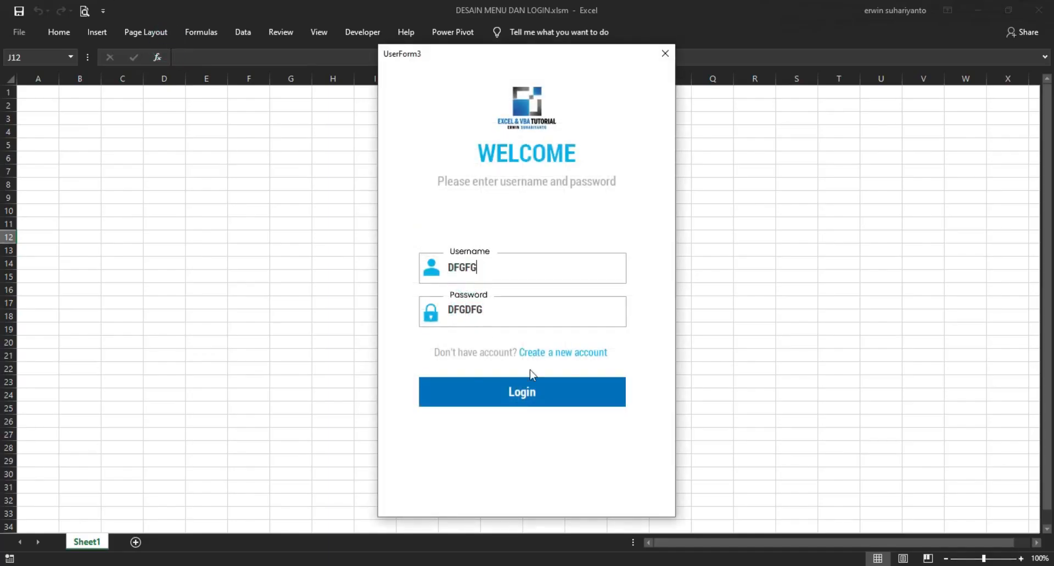
{"action": "left_click", "coordinate": [664, 54]}
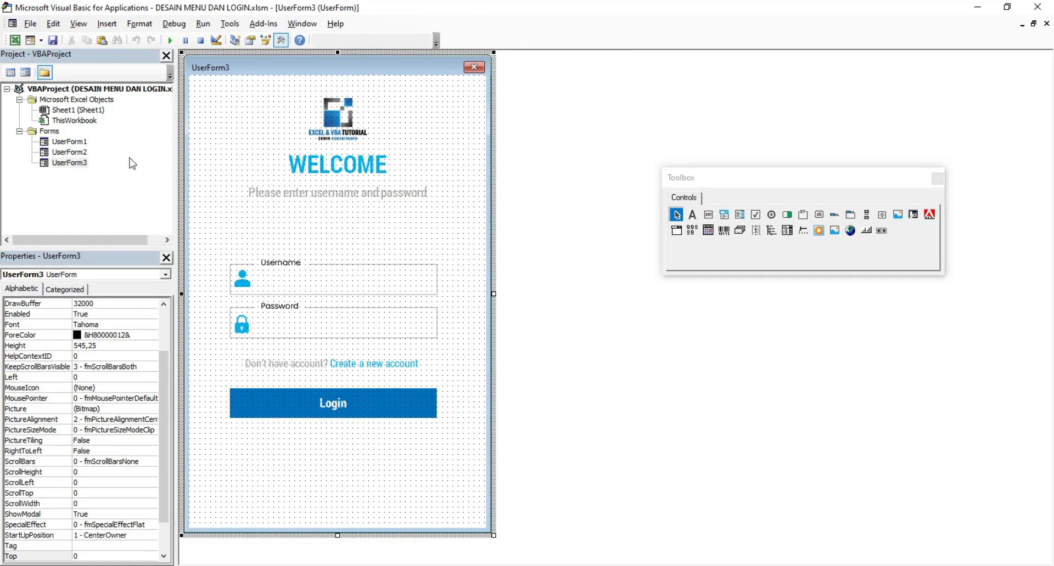
Step: Inspect the dashboard form's Home and Delivery menu labels and move the floating palette aside
{"action": "double_click", "coordinate": [68, 141]}
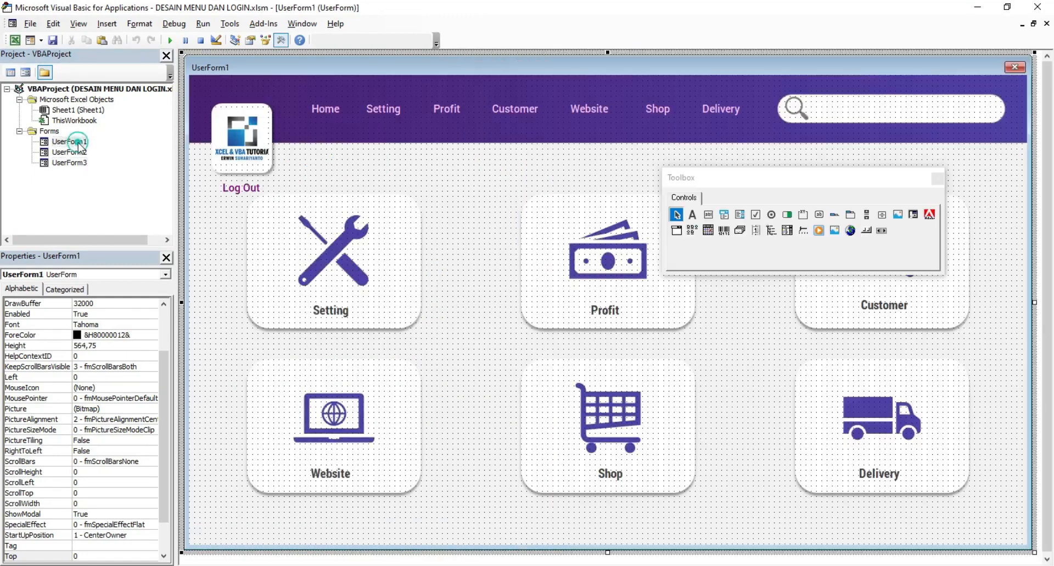
{"action": "left_click", "coordinate": [324, 113]}
{"action": "left_click", "coordinate": [735, 110]}
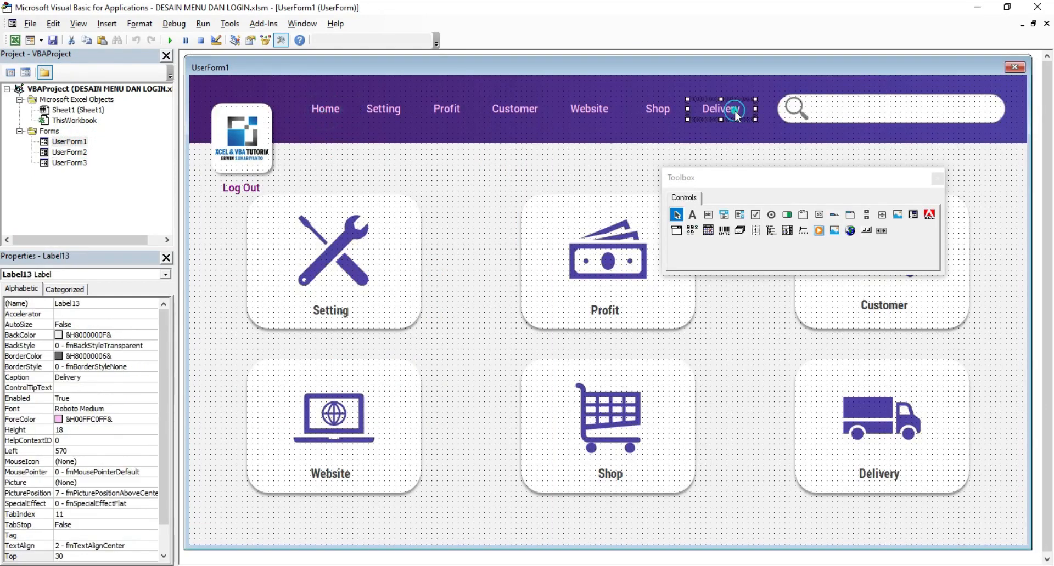
{"action": "left_click_drag", "start_coordinate": [740, 169], "coordinate": [774, 263]}
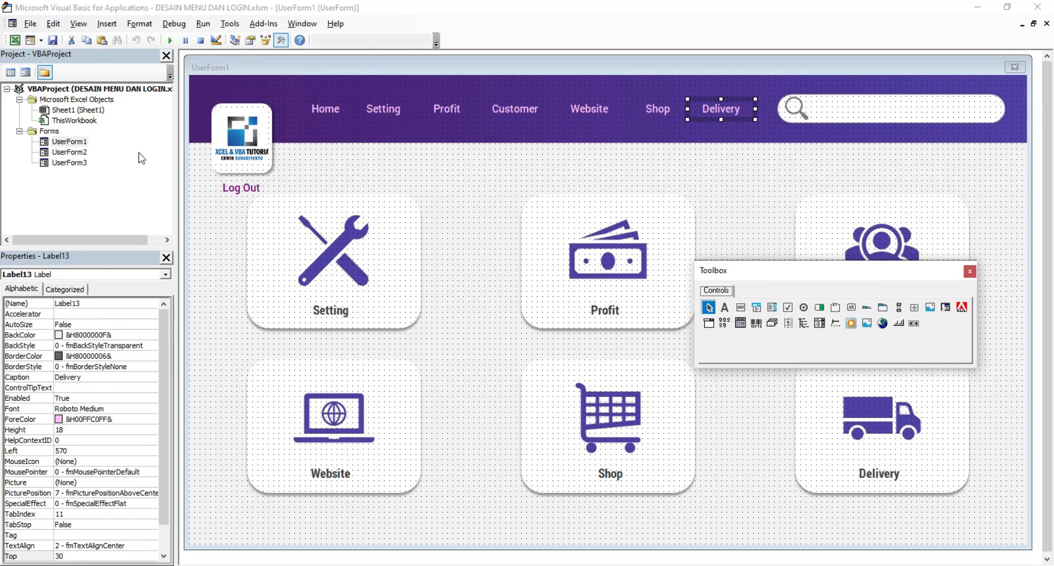
Step: Select the input boxes on the Create Account and login forms, ending back on UserForm2
{"action": "double_click", "coordinate": [71, 153]}
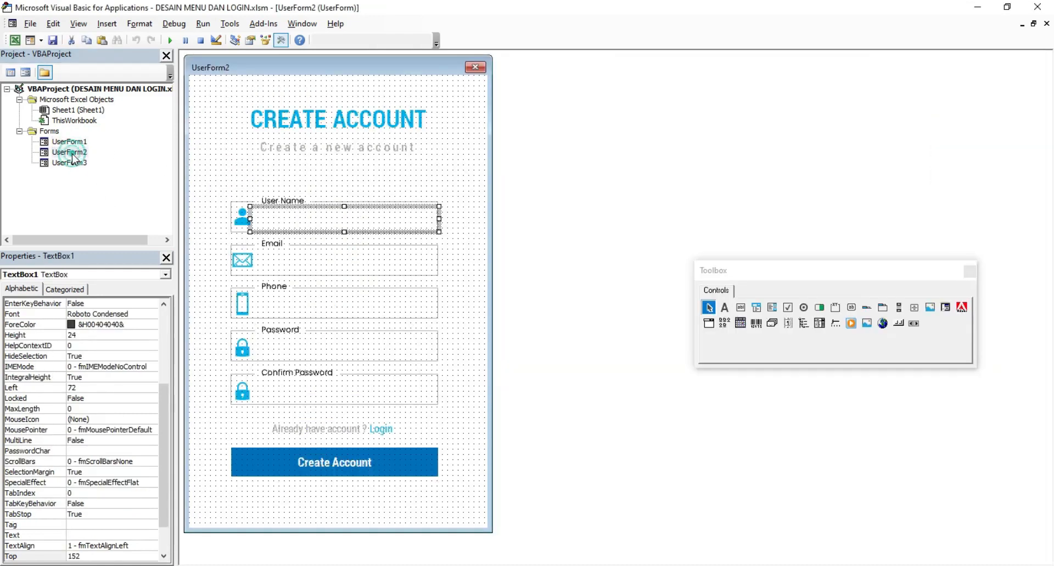
{"action": "left_click_drag", "start_coordinate": [460, 200], "coordinate": [358, 384]}
{"action": "left_click", "coordinate": [457, 353]}
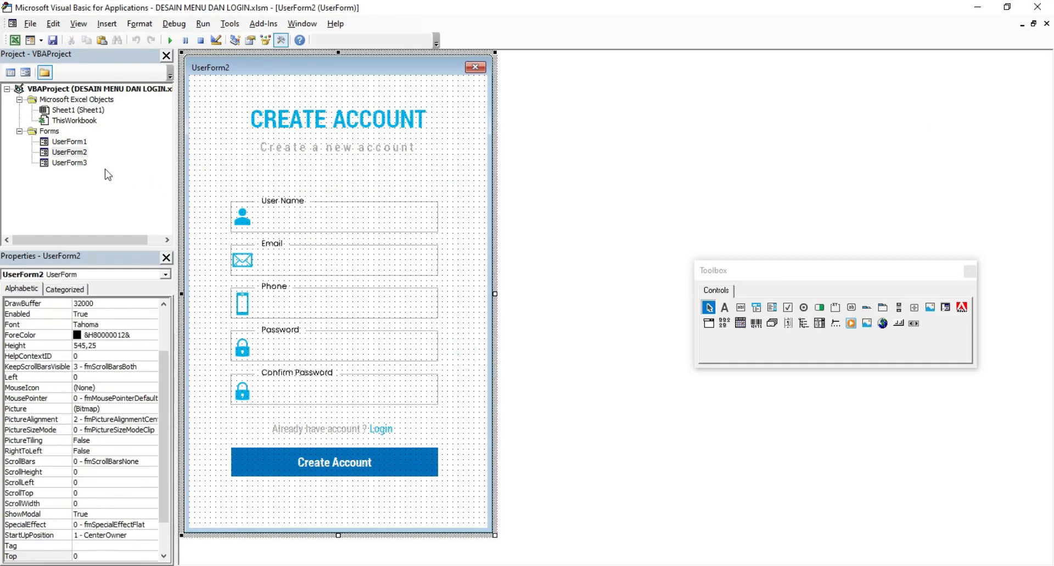
{"action": "double_click", "coordinate": [69, 163]}
{"action": "left_click_drag", "start_coordinate": [456, 260], "coordinate": [386, 327]}
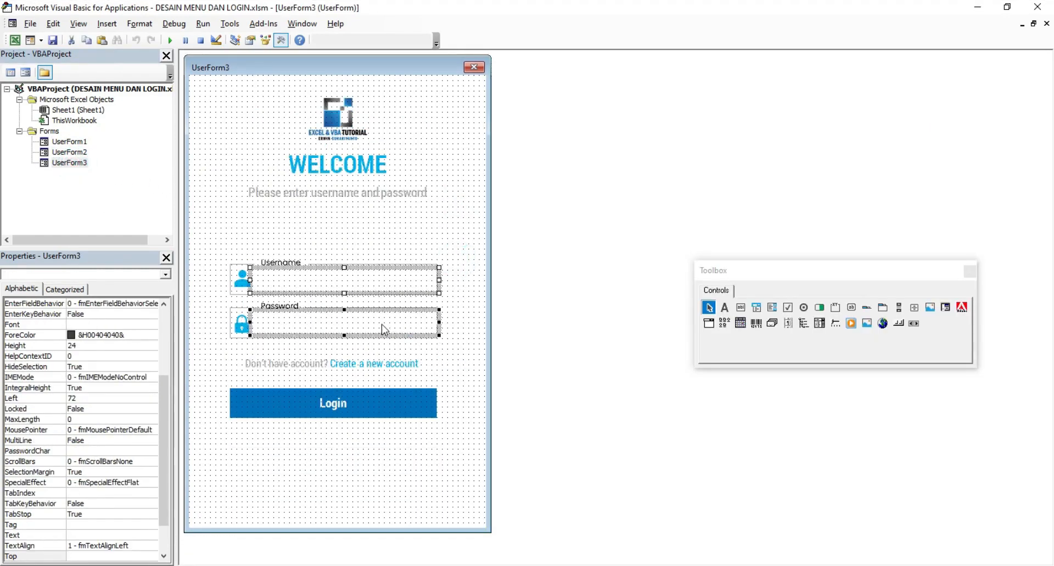
{"action": "double_click", "coordinate": [83, 153]}
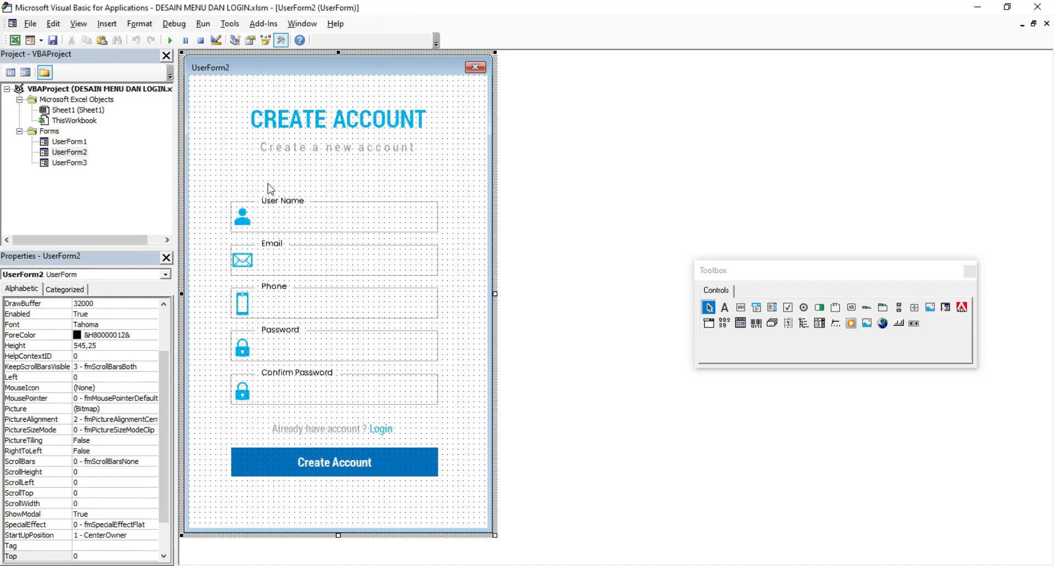
Step: Draw a blank-caption label over the Login link and name it MASUK
{"action": "left_click", "coordinate": [726, 308]}
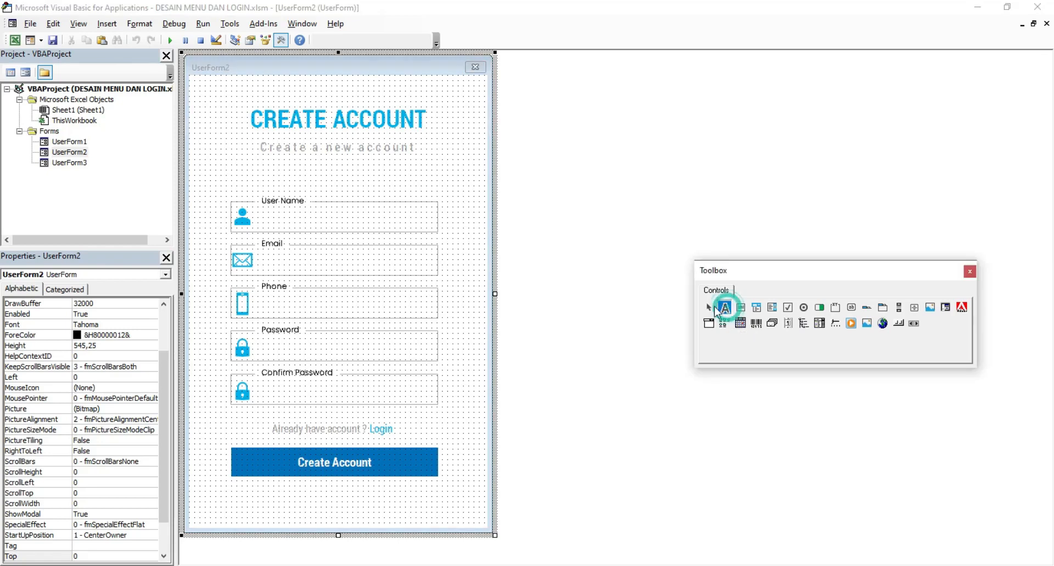
{"action": "left_click", "coordinate": [447, 421]}
{"action": "left_click_drag", "start_coordinate": [457, 434], "coordinate": [408, 431]}
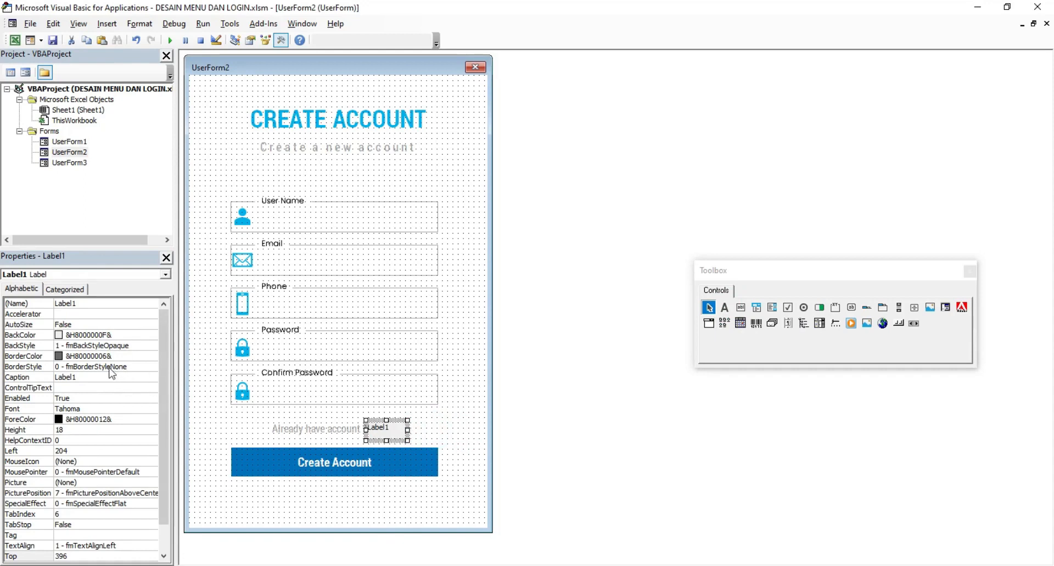
{"action": "mouse_move", "coordinate": [384, 429]}
{"action": "left_mouse_down"}
{"action": "mouse_move", "coordinate": [419, 424]}
{"action": "mouse_move", "coordinate": [374, 443]}
{"action": "left_mouse_up"}
{"action": "left_click", "coordinate": [85, 377]}
{"action": "key", "text": "BackSpace"}
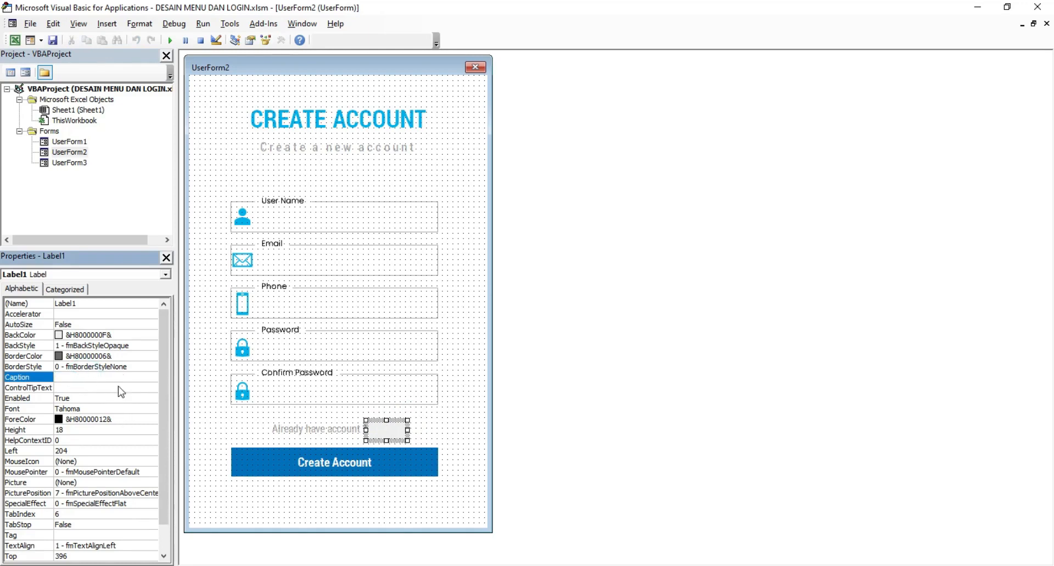
{"action": "left_click", "coordinate": [83, 303]}
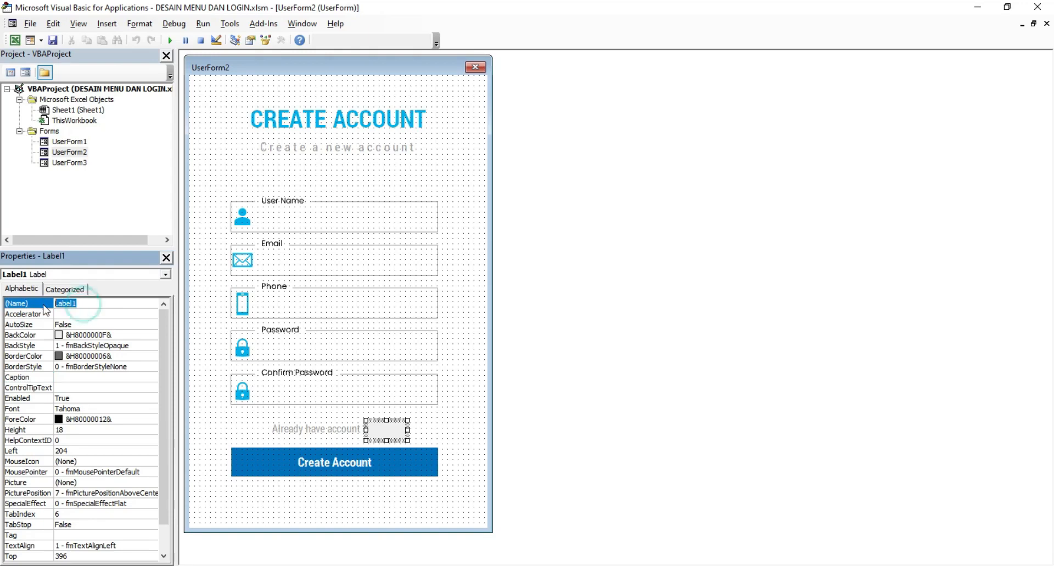
{"action": "type", "text": "MASUK"}
{"action": "key", "text": "Return"}
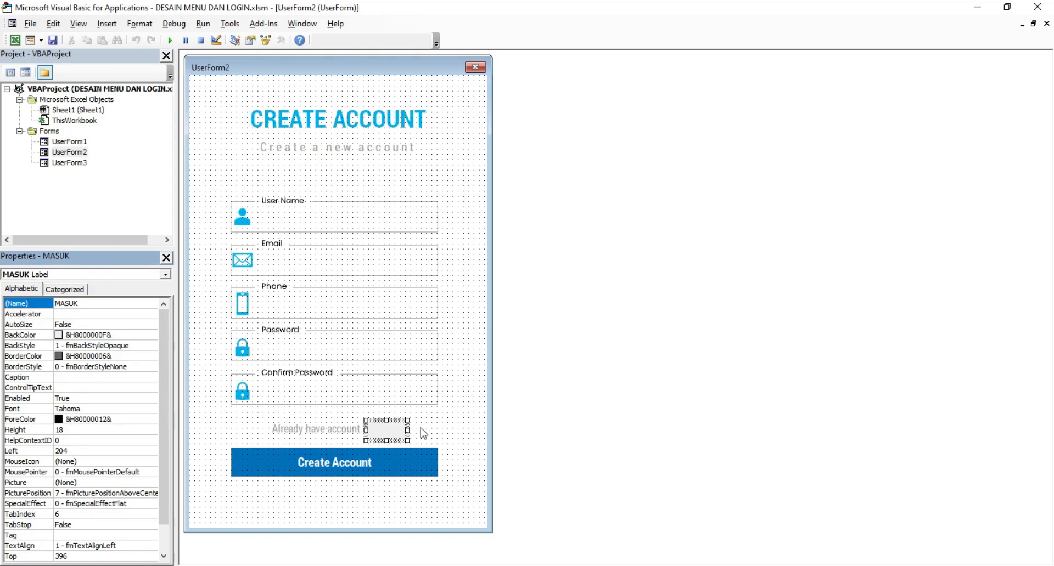
Step: Set MASUK's BackStyle to Transparent and test-run the Create Account form
{"action": "left_click", "coordinate": [144, 348]}
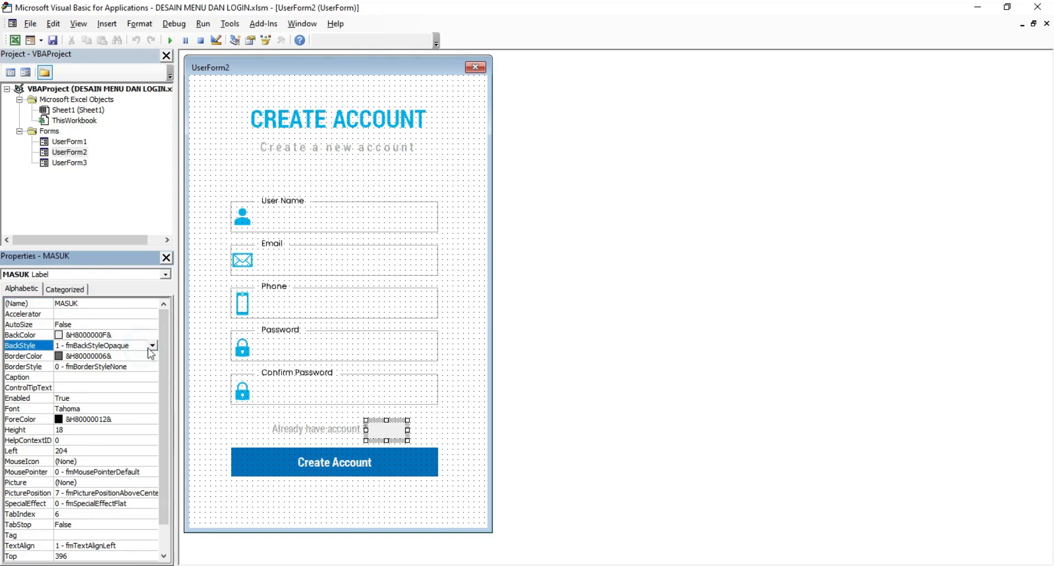
{"action": "left_click", "coordinate": [152, 345]}
{"action": "left_click", "coordinate": [140, 356]}
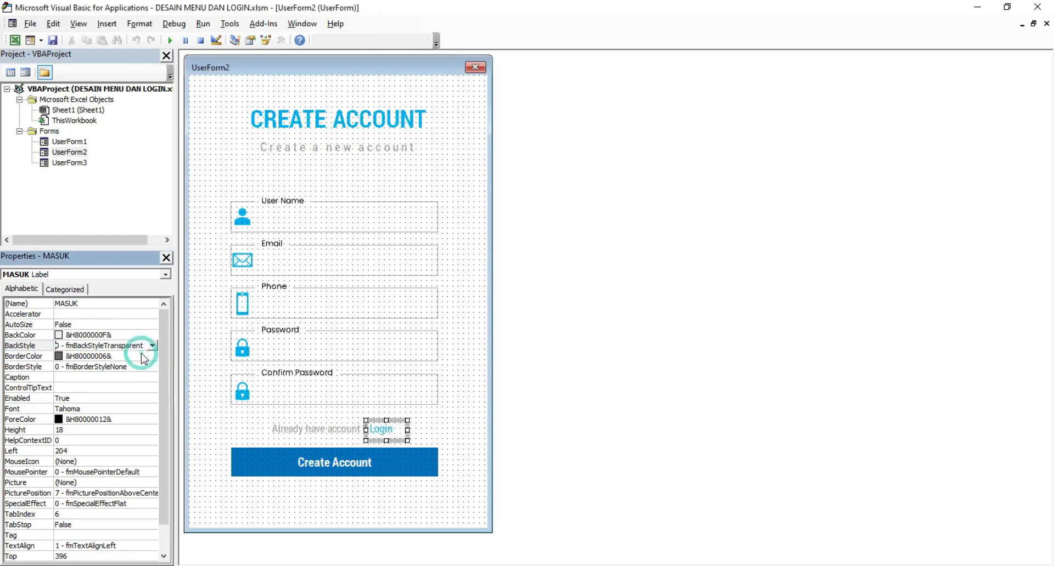
{"action": "left_click", "coordinate": [442, 429]}
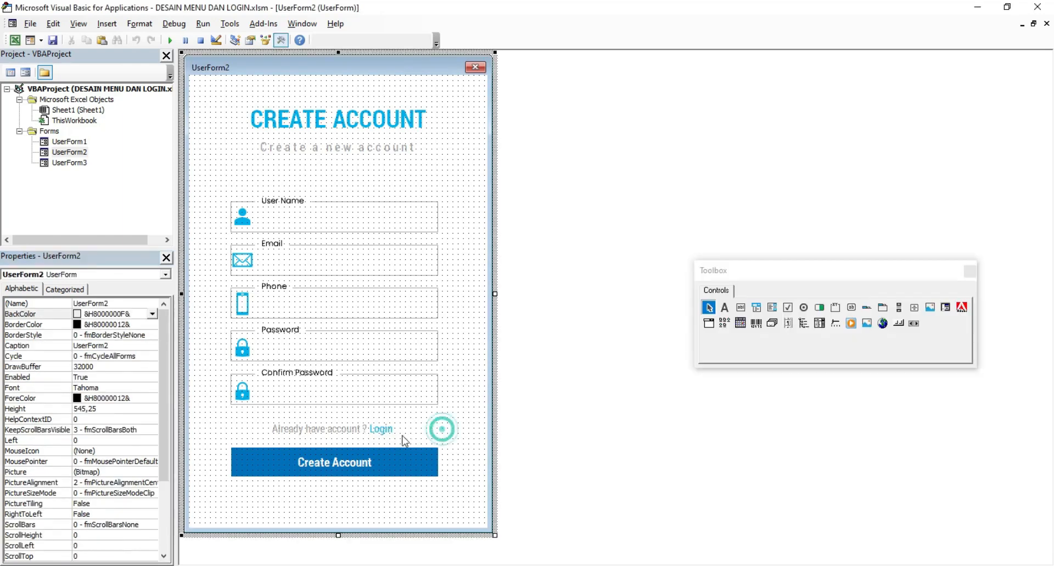
{"action": "left_click", "coordinate": [175, 43]}
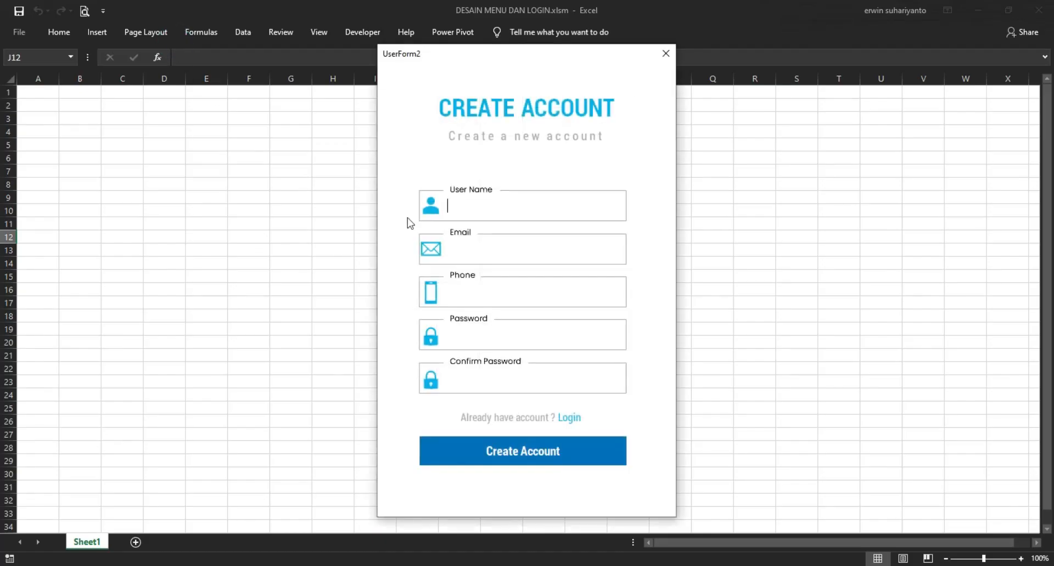
{"action": "left_click", "coordinate": [666, 53]}
Step: Set MASUK's BackStyle back to 1 - fmBackStyleOpaque
{"action": "left_click", "coordinate": [391, 437]}
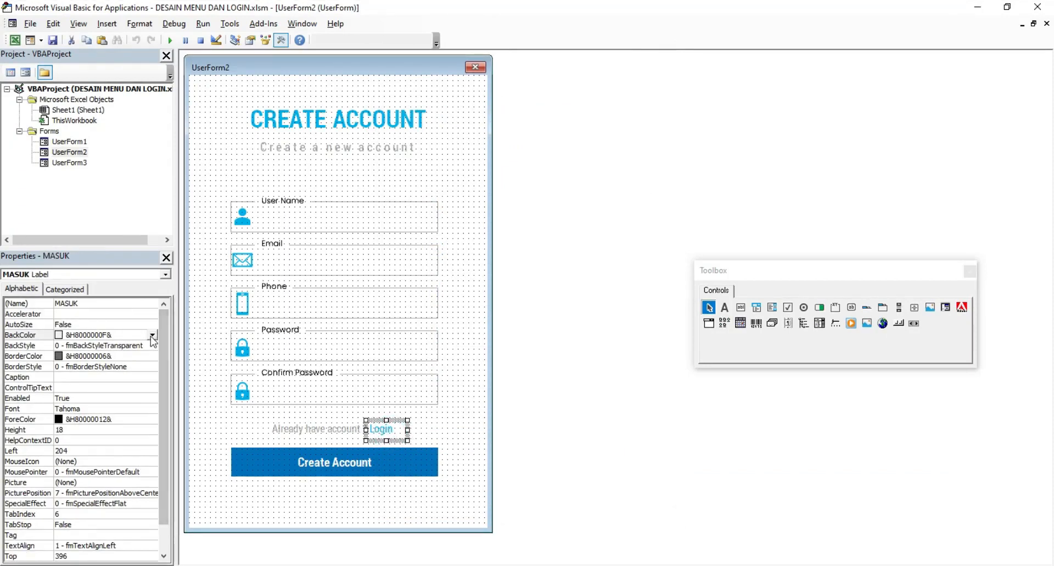
{"action": "left_click", "coordinate": [152, 335]}
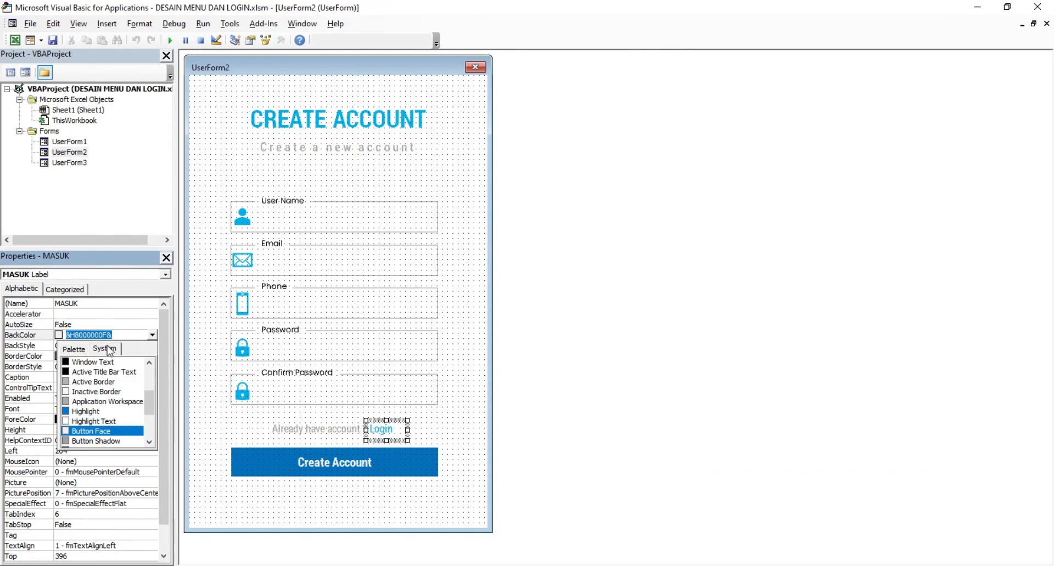
{"action": "left_click", "coordinate": [152, 335]}
{"action": "left_click", "coordinate": [151, 345]}
{"action": "left_click", "coordinate": [152, 345]}
{"action": "left_click", "coordinate": [126, 366]}
{"action": "left_click", "coordinate": [459, 428]}
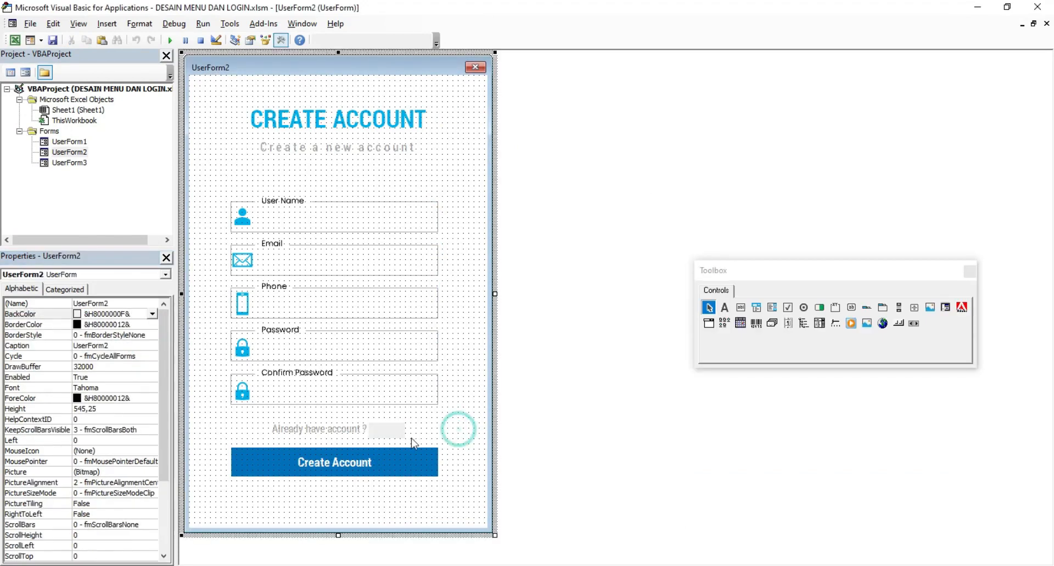
Step: Copy the MASUK label and paste the copy over the Create Account button
{"action": "right_click", "coordinate": [399, 437]}
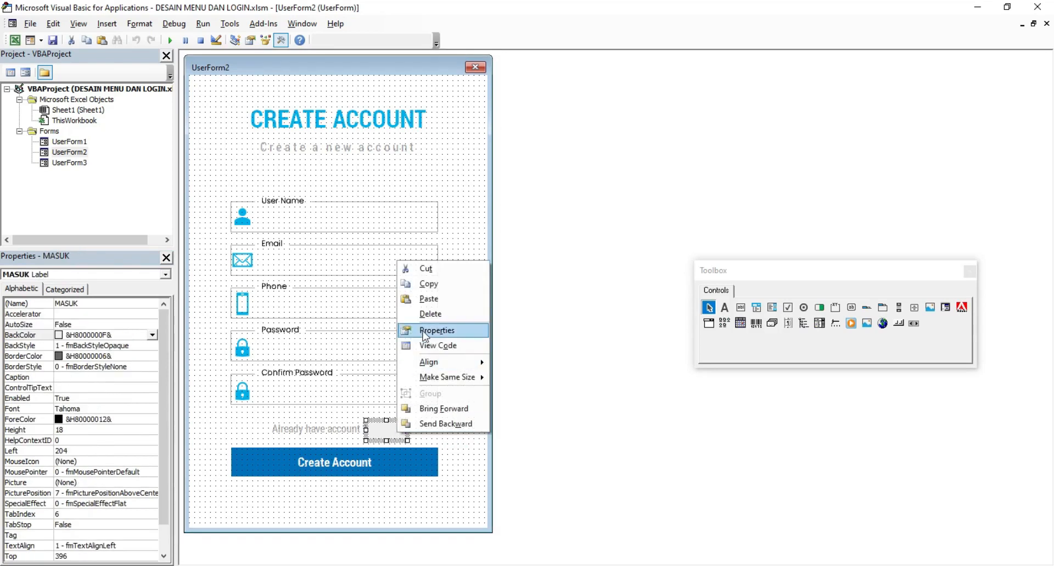
{"action": "left_click", "coordinate": [425, 286]}
{"action": "right_click", "coordinate": [216, 426]}
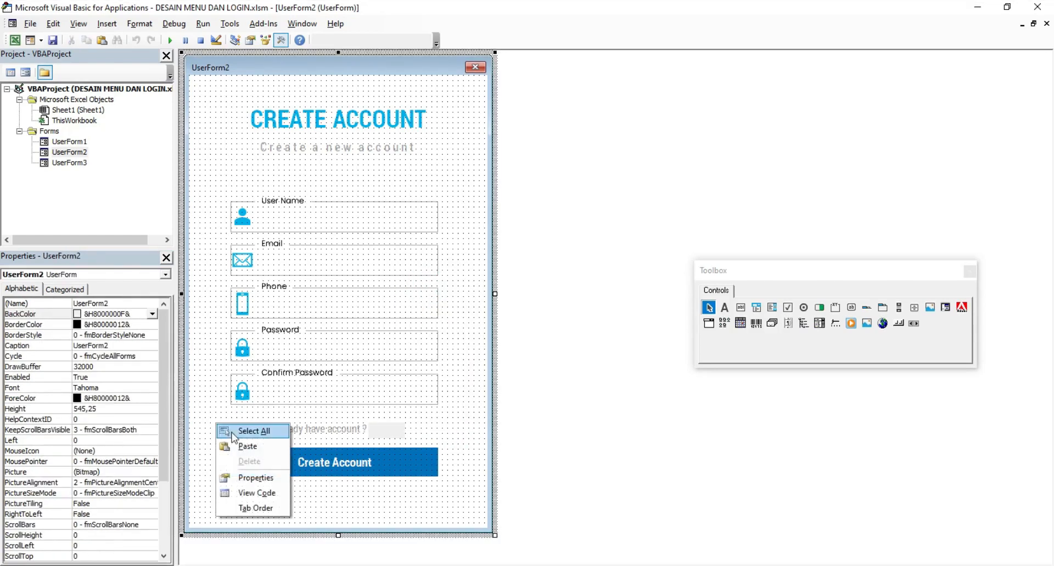
{"action": "left_click", "coordinate": [235, 447]}
{"action": "left_click_drag", "start_coordinate": [341, 300], "coordinate": [309, 471]}
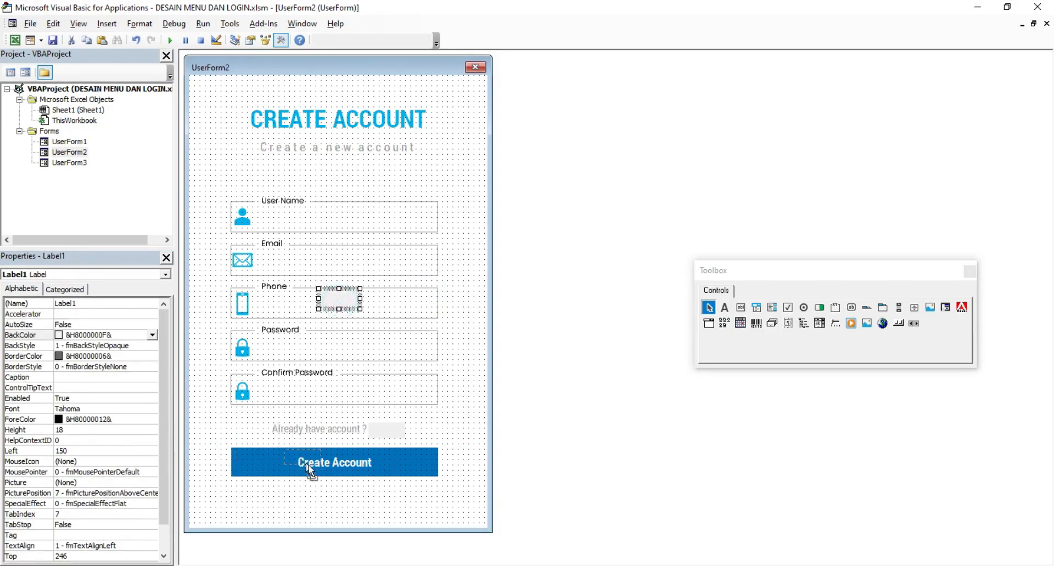
{"action": "left_click_drag", "start_coordinate": [250, 456], "coordinate": [439, 477]}
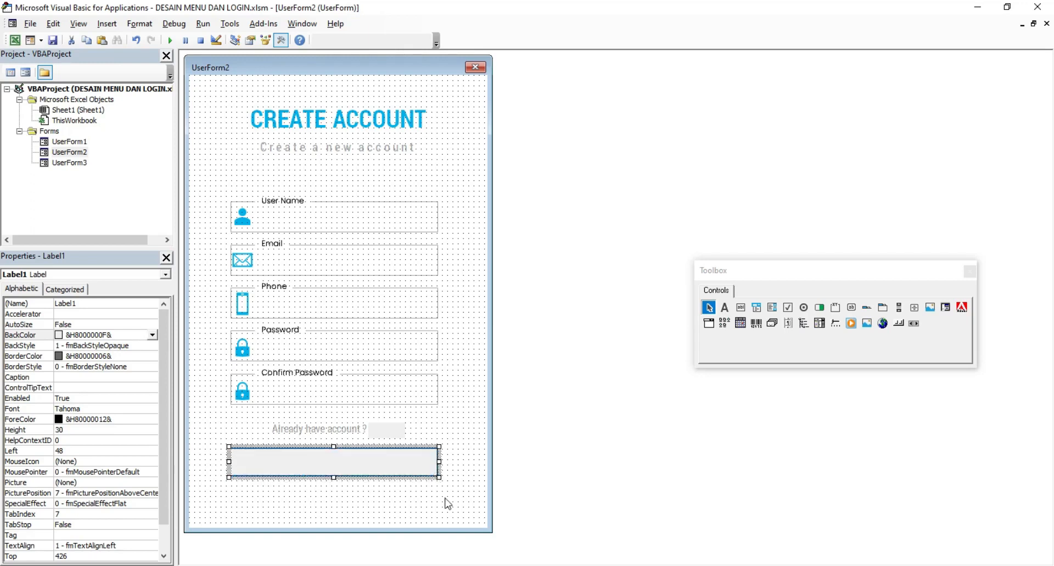
{"action": "left_click", "coordinate": [443, 502]}
{"action": "left_click", "coordinate": [367, 461]}
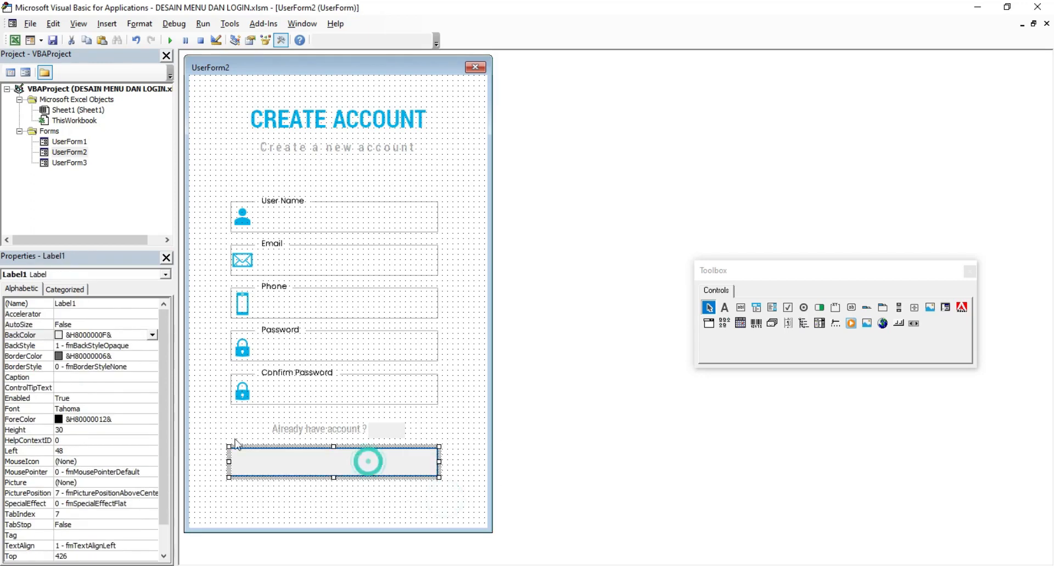
Step: Rename the pasted label to BUATAKUN
{"action": "left_click", "coordinate": [85, 304]}
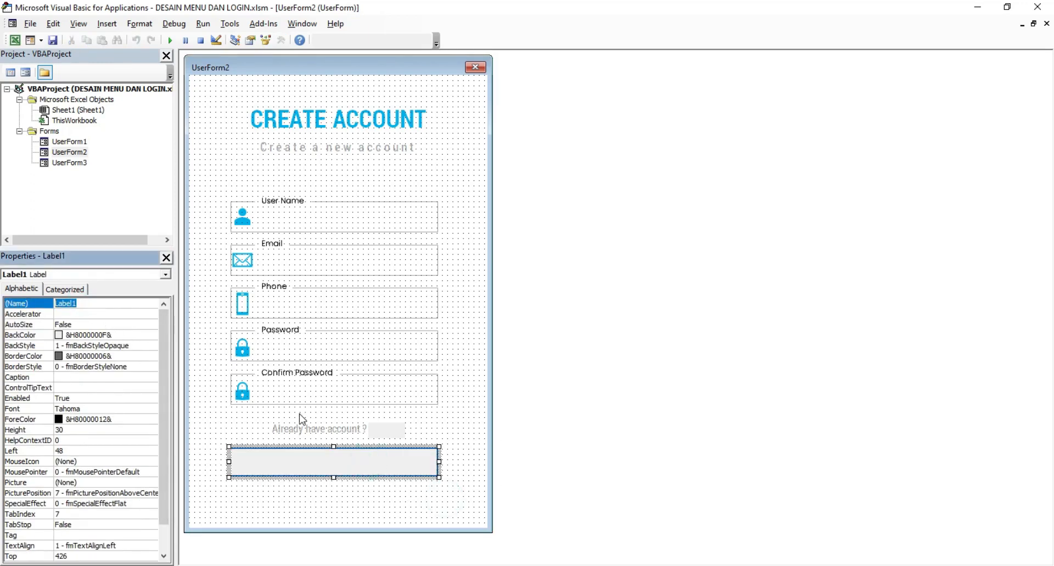
{"action": "type", "text": "BUATAKUN"}
{"action": "key", "text": "Return"}
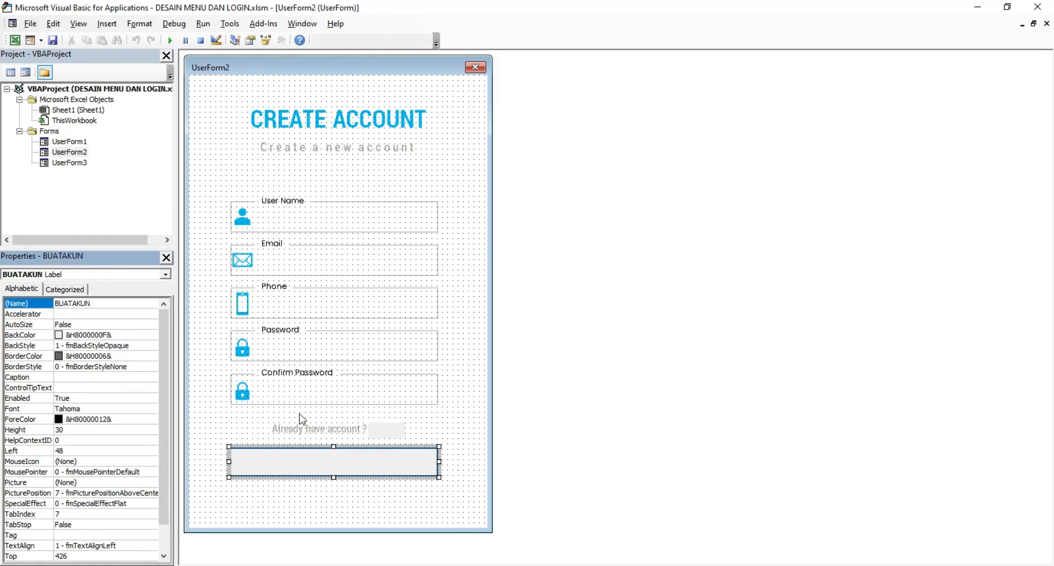
{"action": "left_click", "coordinate": [449, 441]}
{"action": "left_click", "coordinate": [409, 462]}
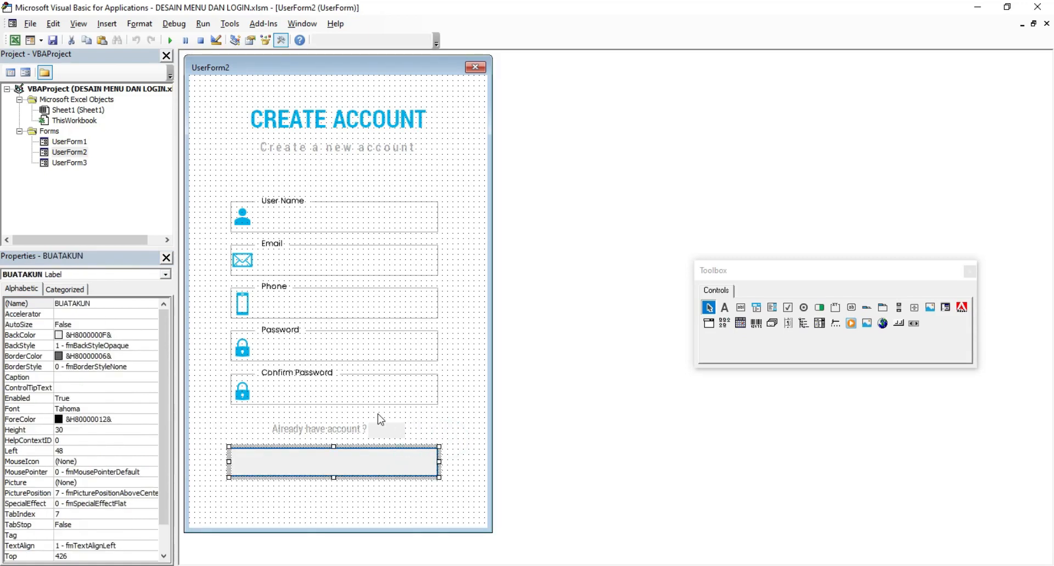
Step: Name the User Name box NAMA and the Email box EMAIL
{"action": "left_click", "coordinate": [353, 308]}
{"action": "left_click", "coordinate": [472, 267]}
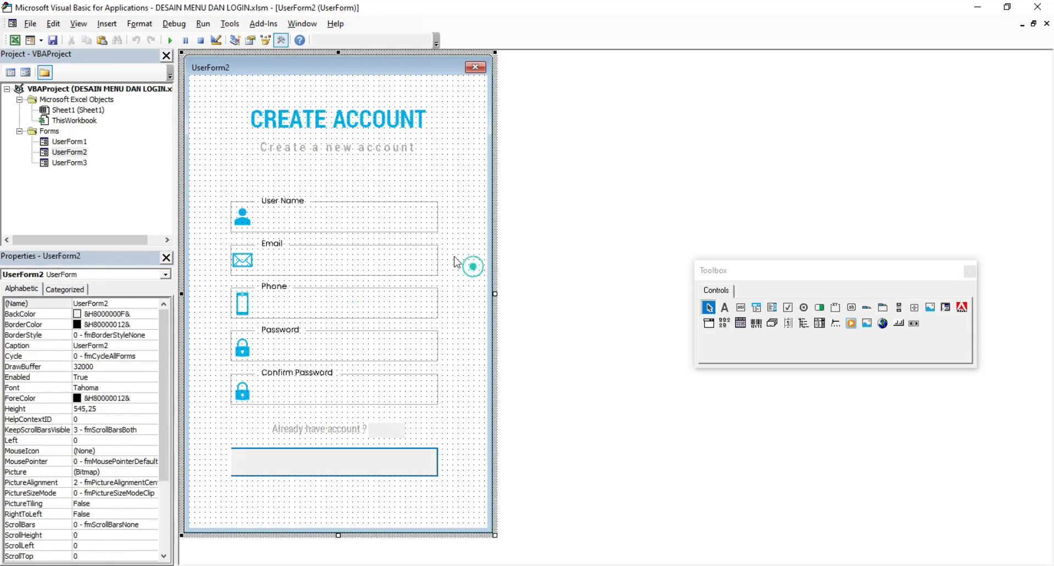
{"action": "left_click", "coordinate": [350, 218]}
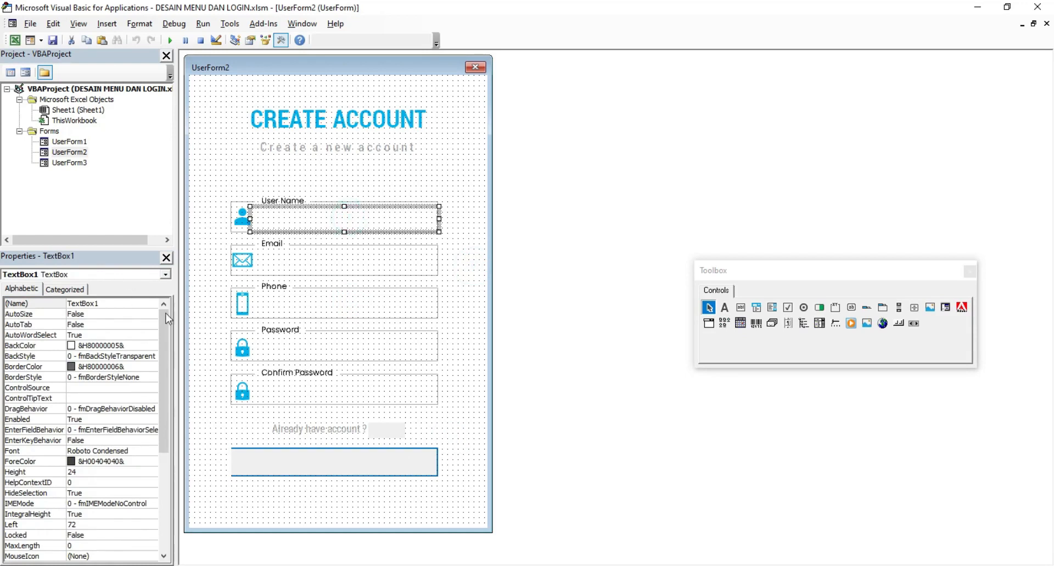
{"action": "left_click", "coordinate": [111, 304]}
{"action": "type", "text": "NAMA"}
{"action": "key", "text": "Return"}
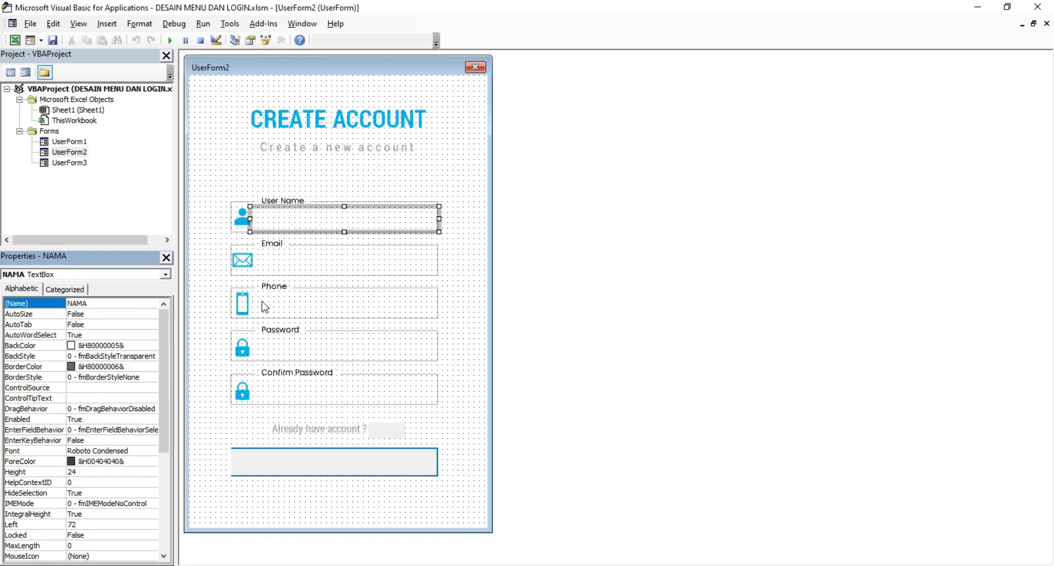
{"action": "left_click", "coordinate": [312, 265]}
{"action": "left_click", "coordinate": [114, 305]}
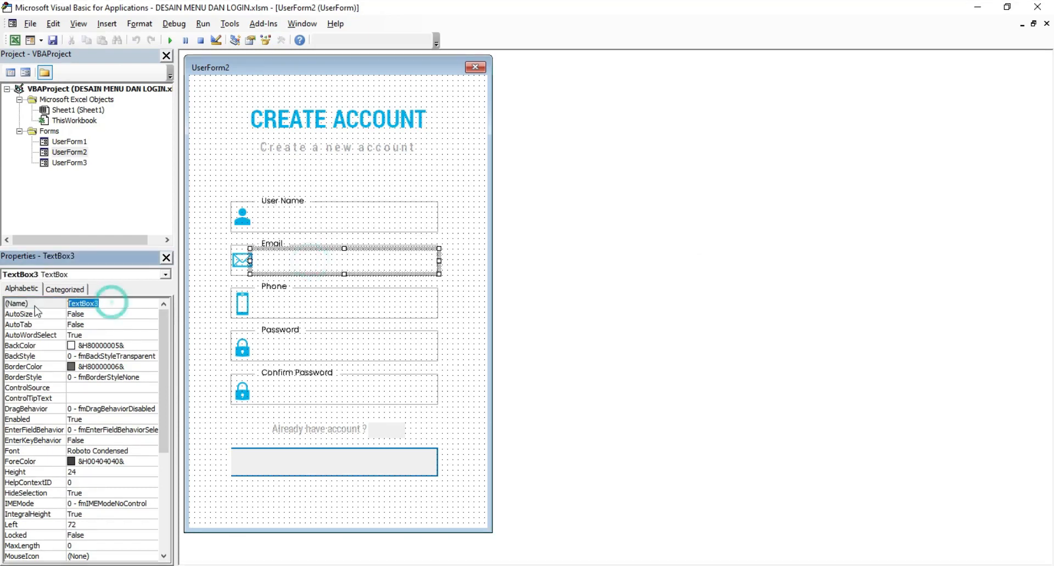
{"action": "type", "text": "E"}
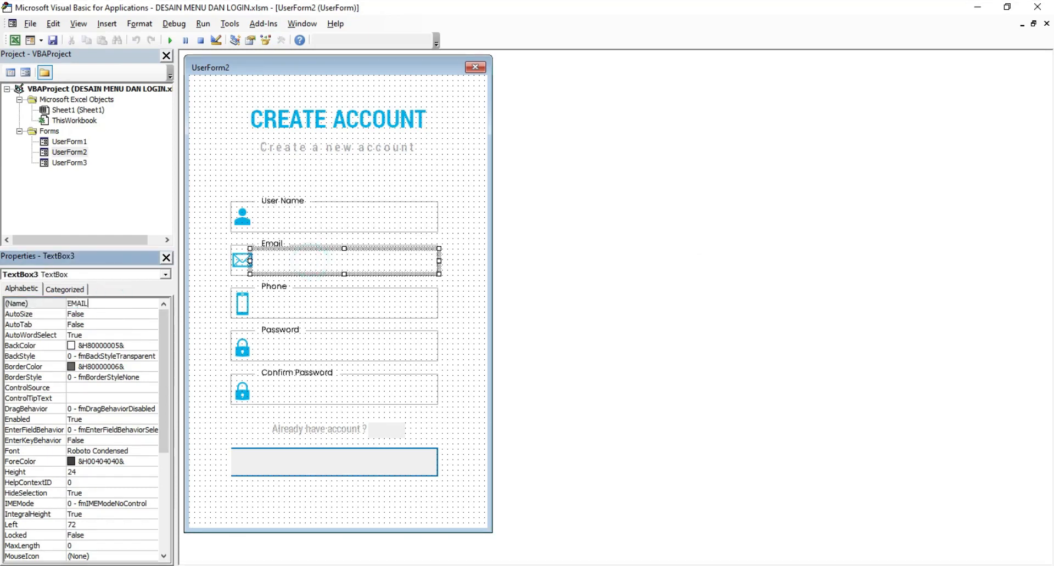
{"action": "type", "text": "MAIL"}
{"action": "left_click", "coordinate": [34, 308]}
Step: Name the Phone box TELPON and the Password box PASSWORD, fixing a typo
{"action": "left_click", "coordinate": [313, 289]}
{"action": "left_click", "coordinate": [276, 303]}
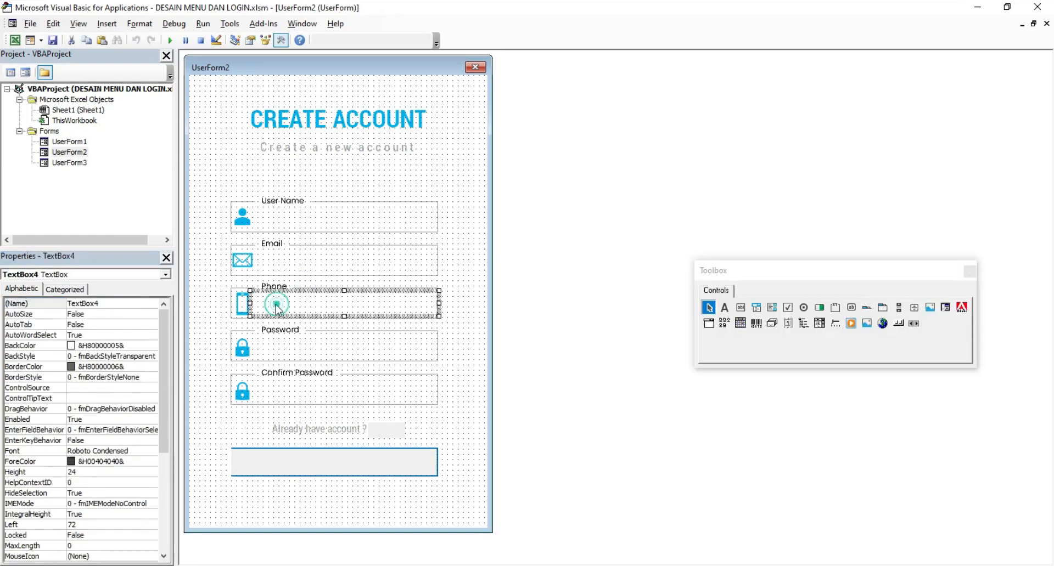
{"action": "left_click", "coordinate": [122, 306]}
{"action": "type", "text": "TELP"}
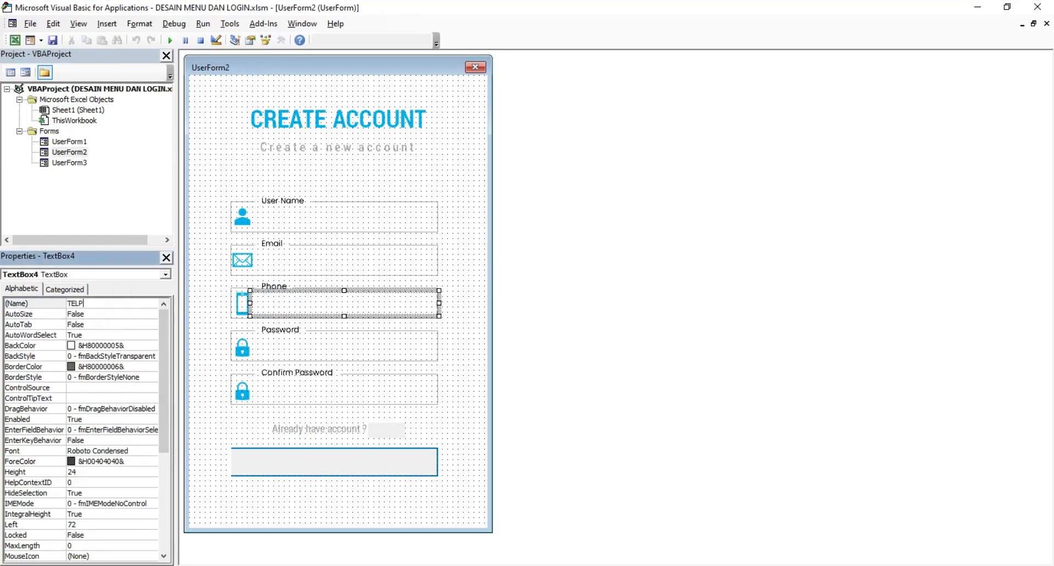
{"action": "key", "text": "Return"}
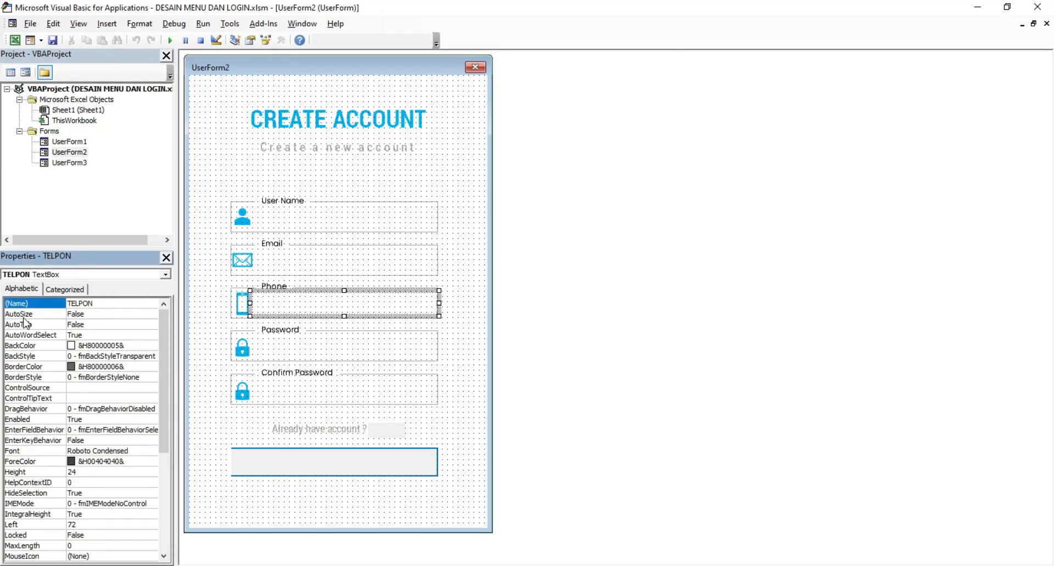
{"action": "left_click", "coordinate": [282, 356]}
{"action": "left_click", "coordinate": [104, 303]}
{"action": "type", "text": "PASSWROD"}
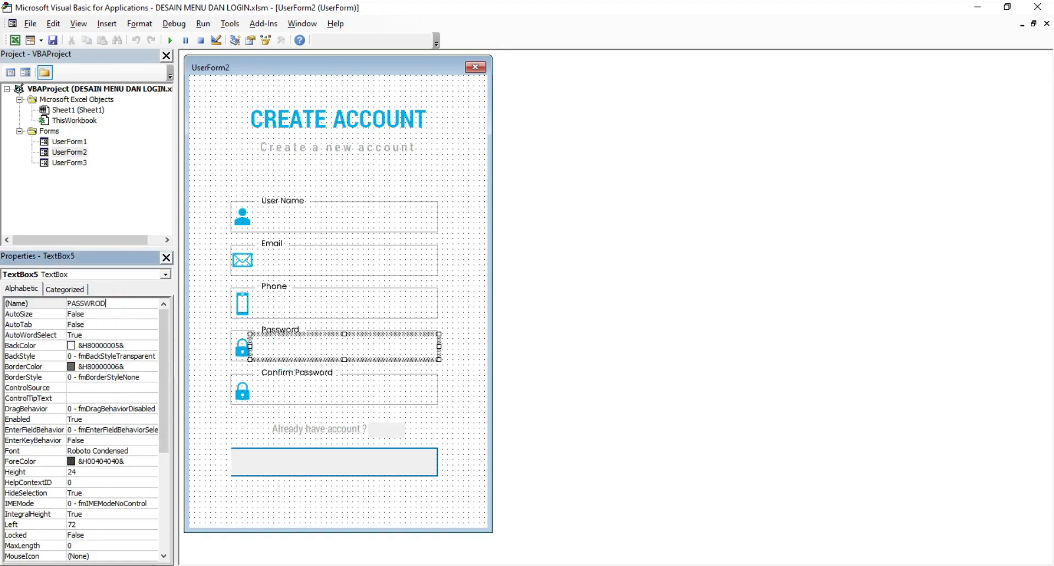
{"action": "key", "text": "Return"}
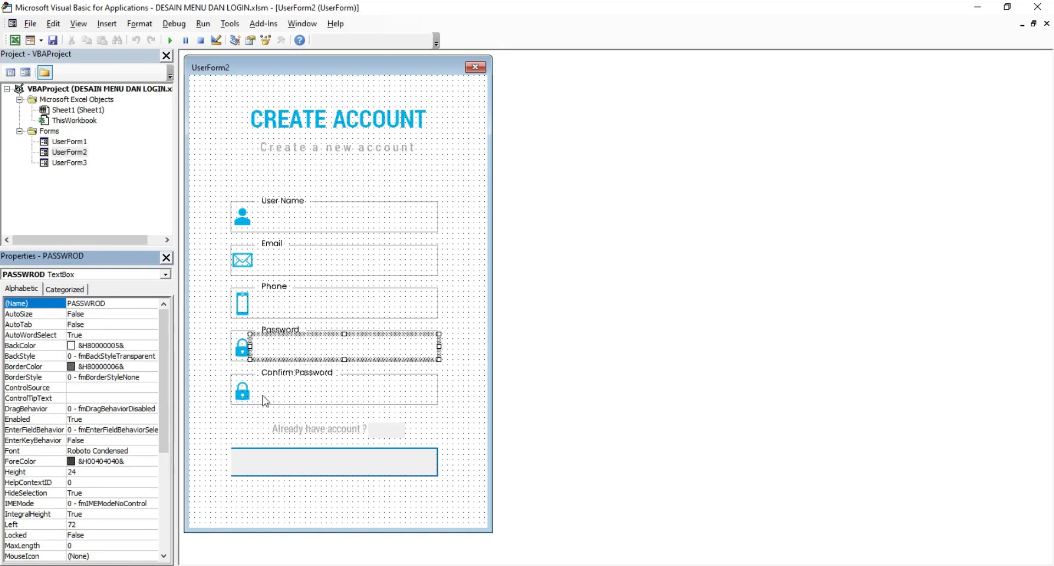
{"action": "left_click", "coordinate": [96, 304]}
{"action": "key", "text": "BackSpace"}
{"action": "key", "text": "Return"}
Step: Name the Confirm Password box KPASSWORD and check the overlay labels
{"action": "left_click", "coordinate": [288, 391]}
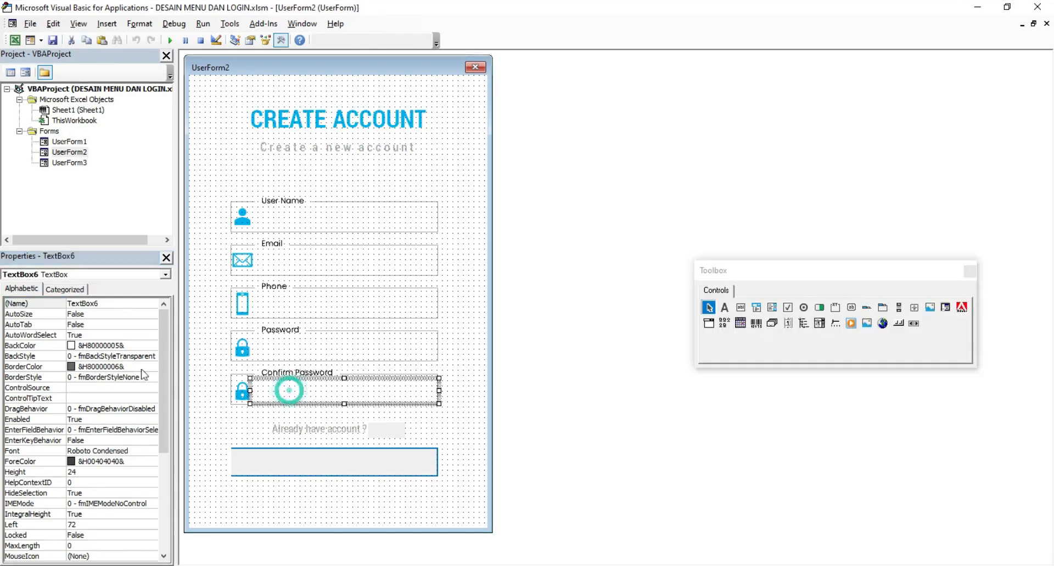
{"action": "left_click_drag", "start_coordinate": [111, 305], "coordinate": [43, 310]}
{"action": "type", "text": "KPASSWOR"}
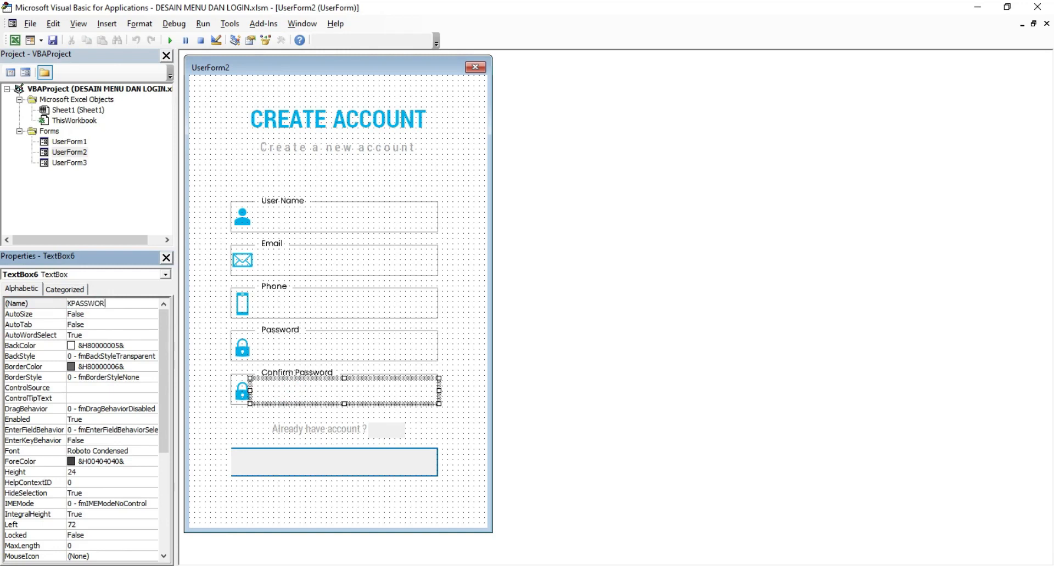
{"action": "type", "text": "D"}
{"action": "key", "text": "Return"}
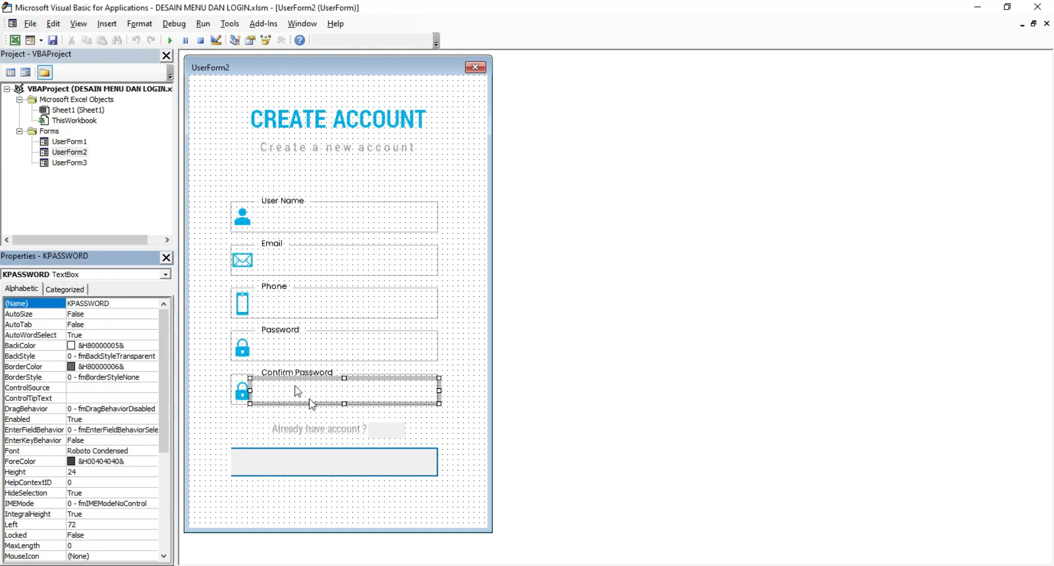
{"action": "left_click", "coordinate": [352, 464]}
{"action": "left_click", "coordinate": [390, 429]}
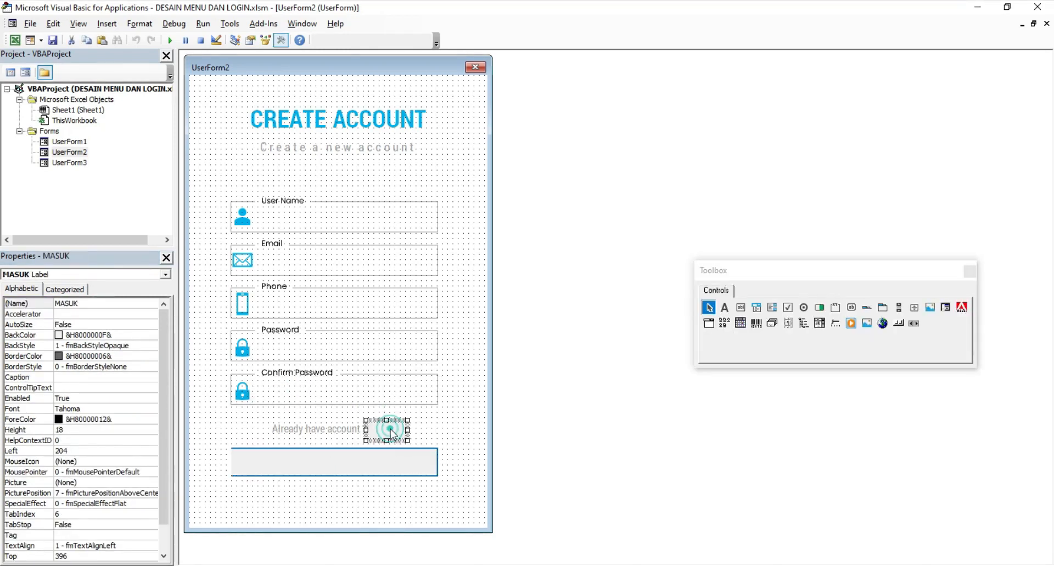
{"action": "left_click", "coordinate": [465, 184]}
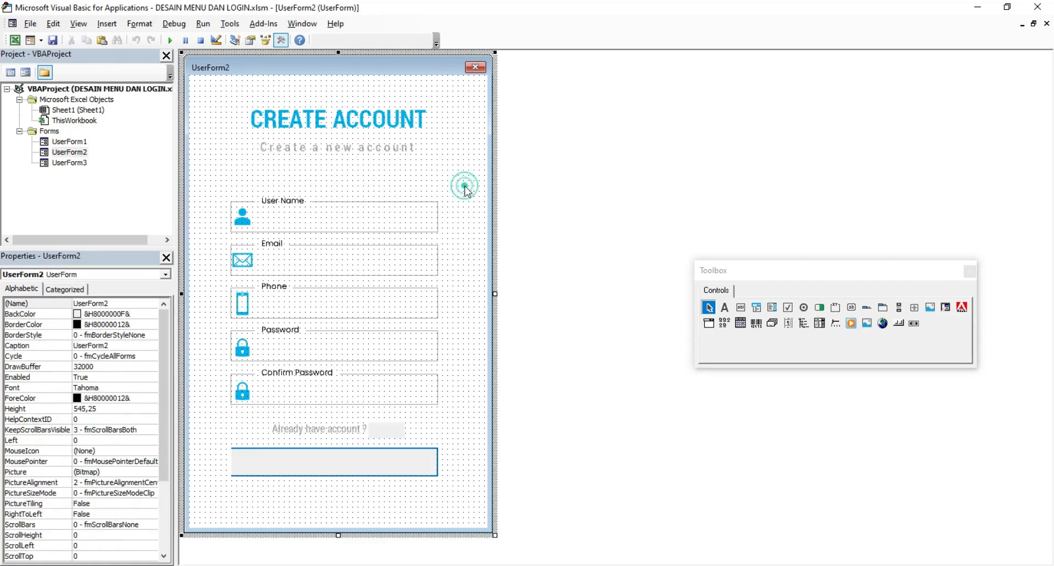
Step: On UserForm3, draw a blank-caption label named BUATAKUN over the Create a new account text
{"action": "double_click", "coordinate": [85, 162]}
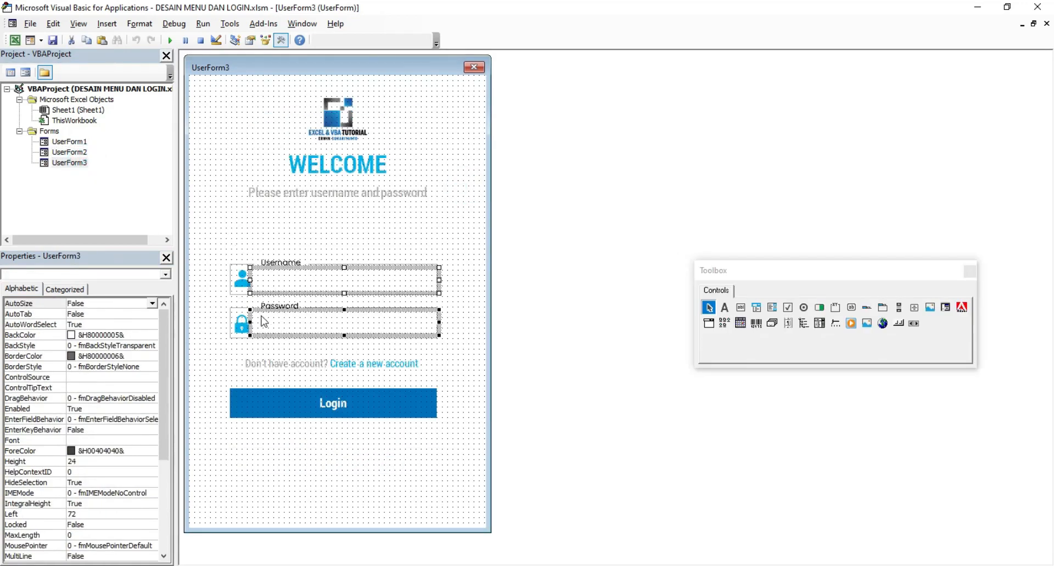
{"action": "left_click", "coordinate": [725, 307]}
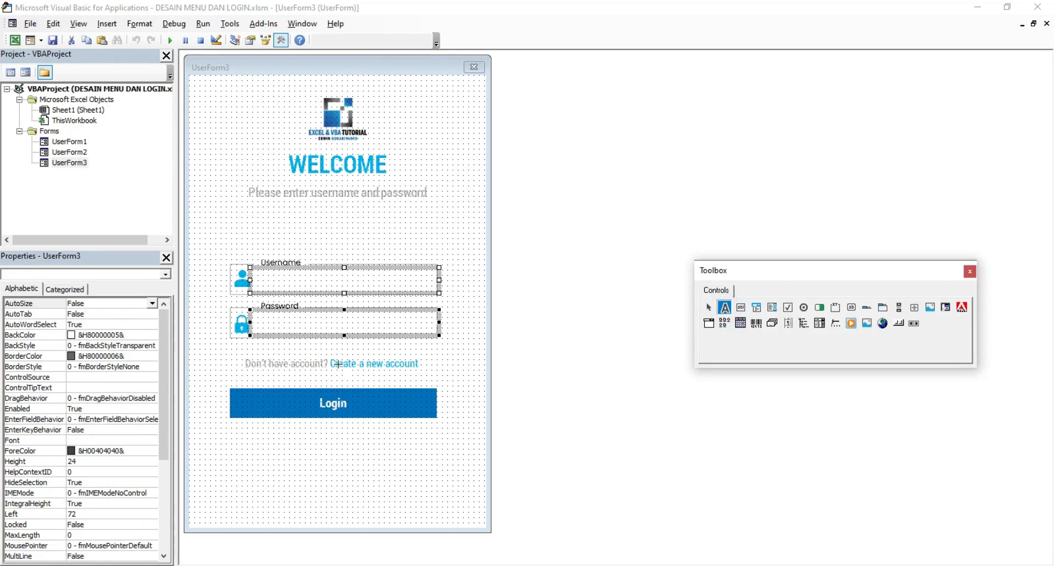
{"action": "left_click_drag", "start_coordinate": [329, 357], "coordinate": [423, 372]}
{"action": "left_click", "coordinate": [91, 303]}
{"action": "double_click", "coordinate": [91, 304]}
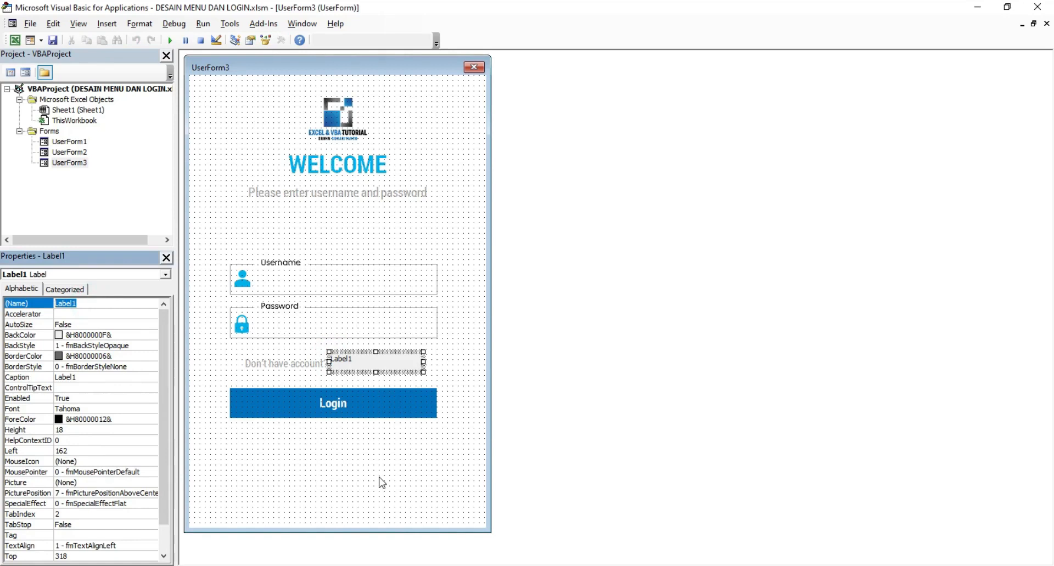
{"action": "type", "text": "BUATAKUN"}
{"action": "key", "text": "Return"}
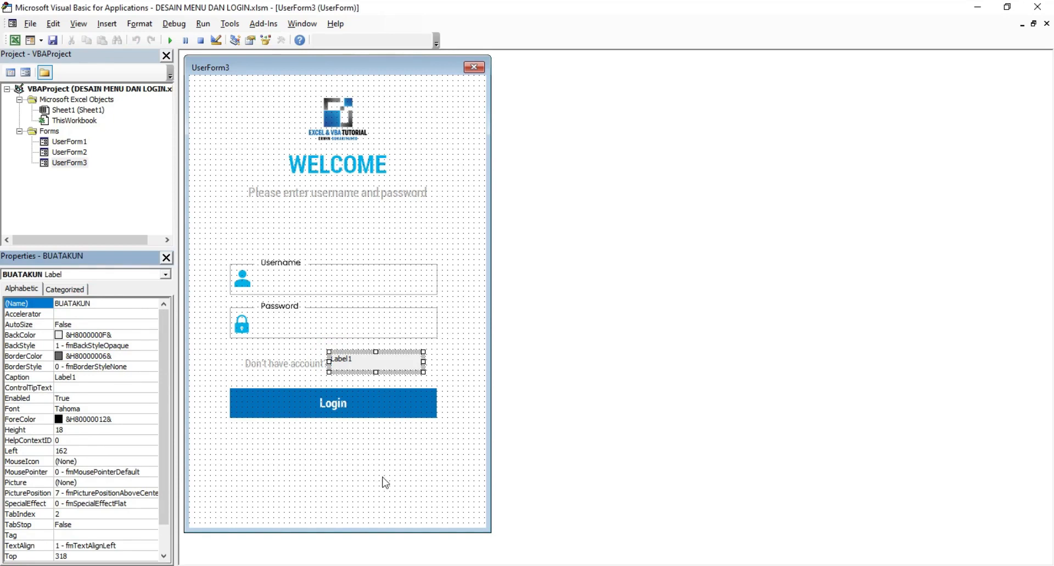
{"action": "left_click", "coordinate": [87, 377]}
{"action": "double_click", "coordinate": [88, 378]}
{"action": "key", "text": "BackSpace"}
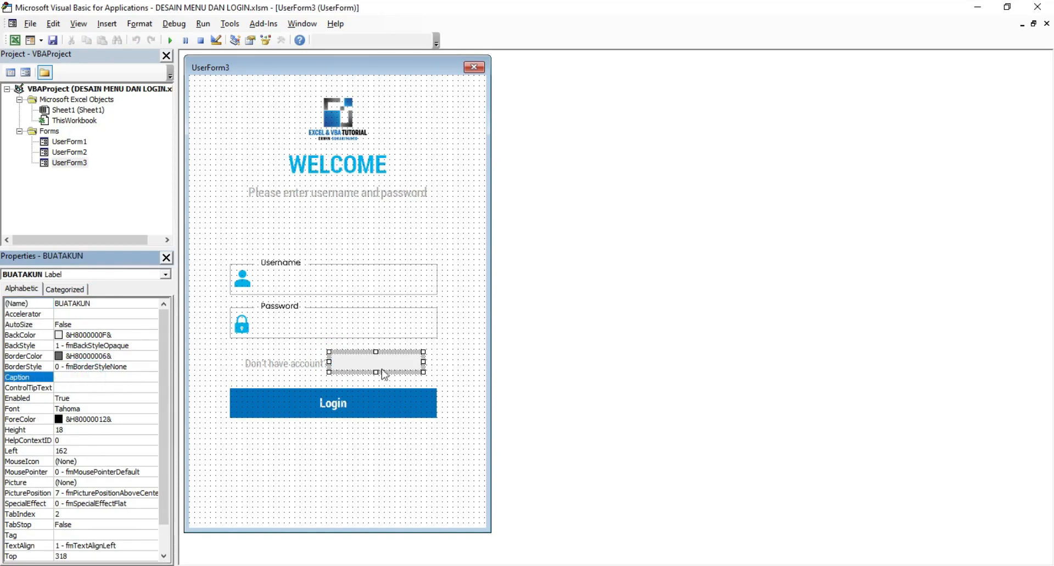
Step: Paste a copy over the Login button, stretch it to cover, and name it MASUK
{"action": "right_click", "coordinate": [384, 375]}
{"action": "key", "text": "Escape"}
{"action": "right_click", "coordinate": [245, 453]}
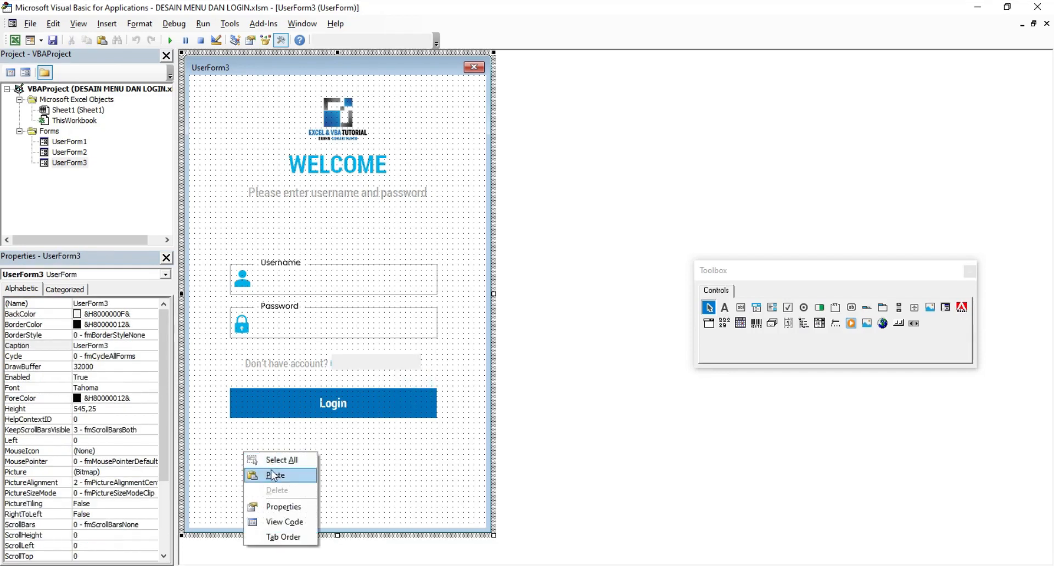
{"action": "left_click", "coordinate": [273, 475]}
{"action": "left_click_drag", "start_coordinate": [317, 306], "coordinate": [255, 403]}
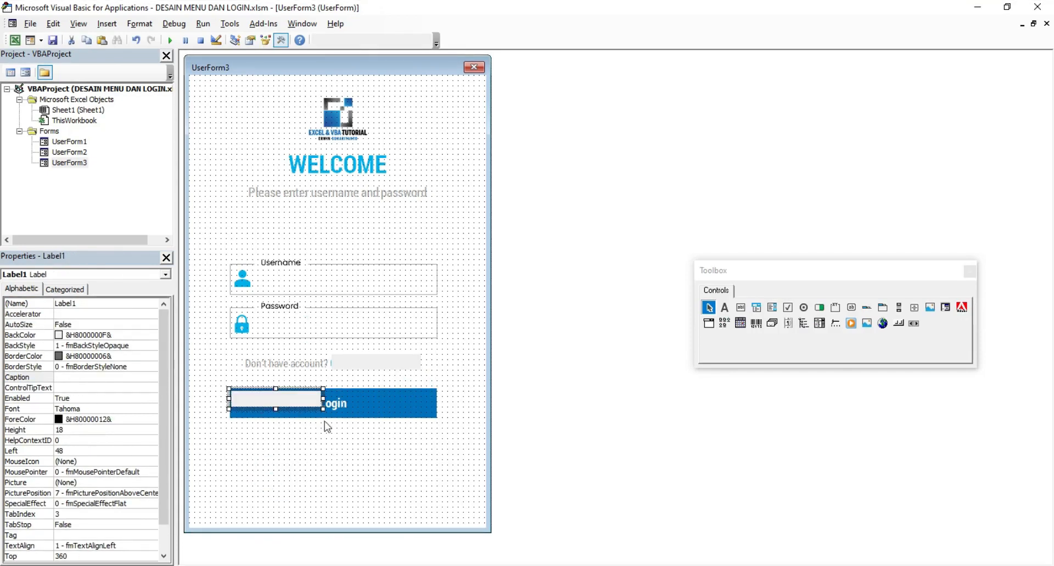
{"action": "left_click_drag", "start_coordinate": [323, 409], "coordinate": [439, 420]}
{"action": "left_click", "coordinate": [410, 442]}
{"action": "left_click", "coordinate": [323, 403]}
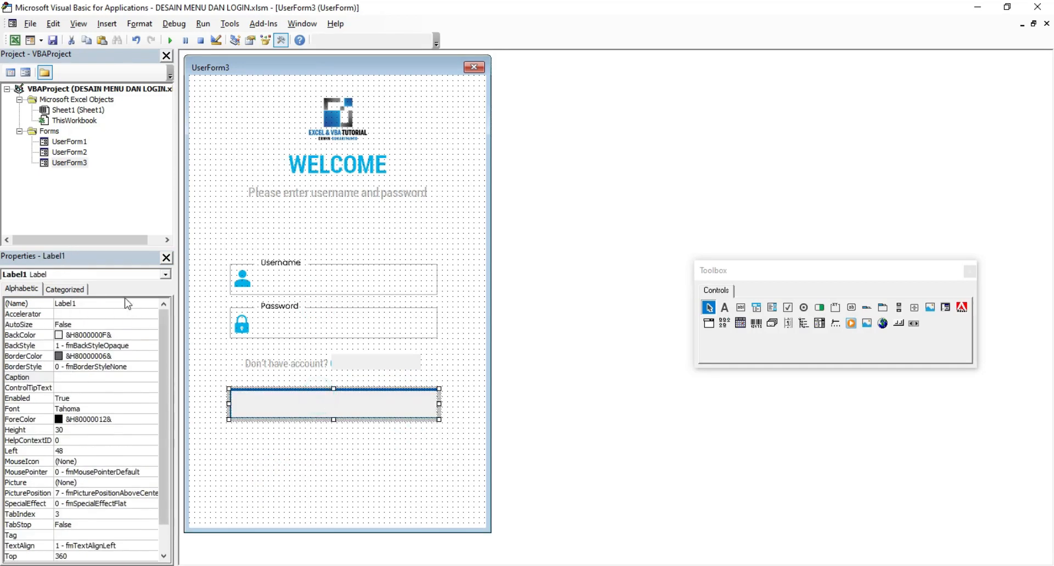
{"action": "left_click", "coordinate": [99, 303]}
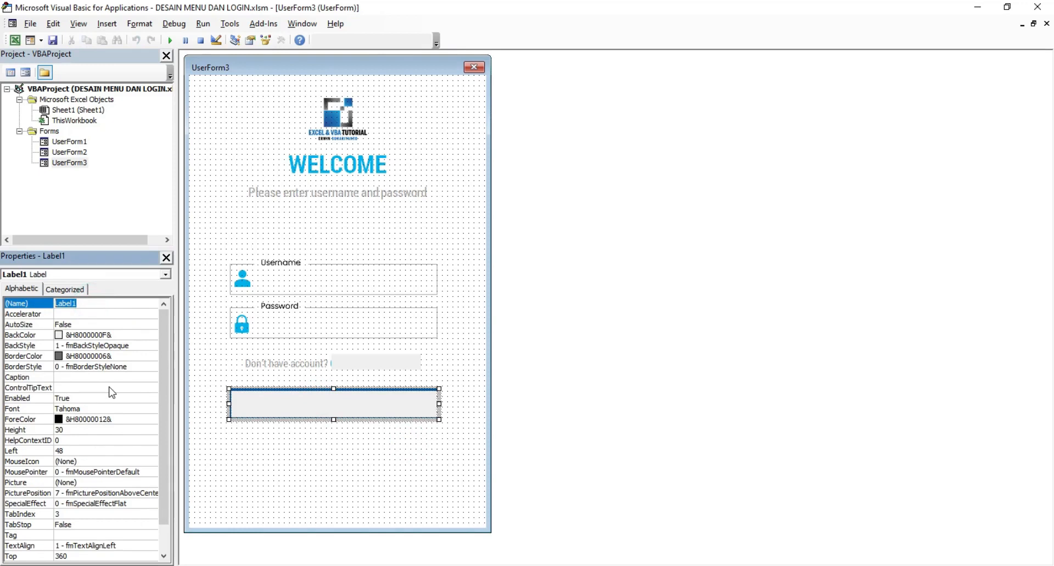
{"action": "type", "text": "MASU"}
{"action": "key", "text": "Return"}
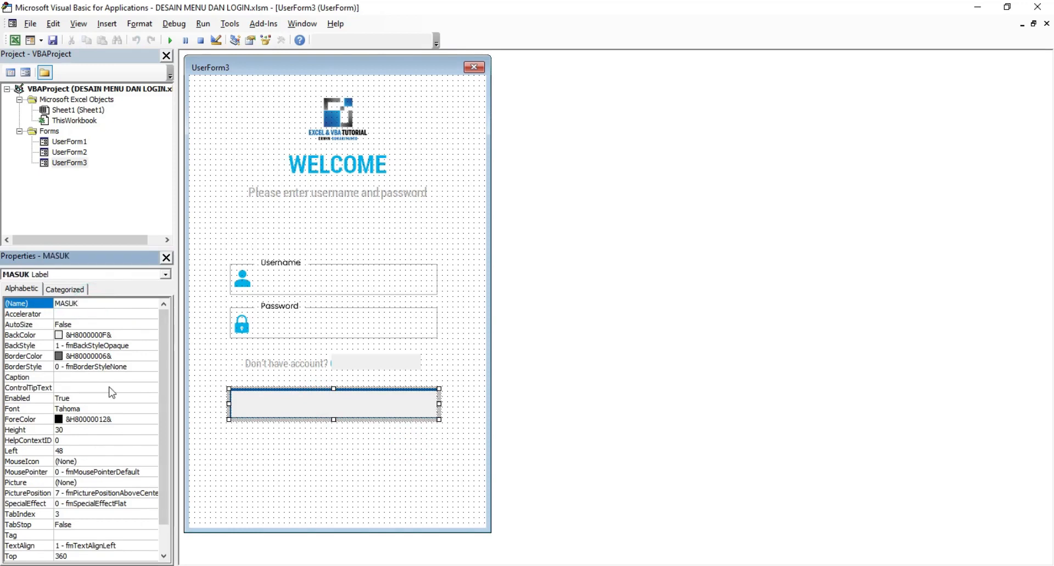
Step: Rename the login form's username box to USERNAME
{"action": "left_click", "coordinate": [368, 470]}
{"action": "left_click", "coordinate": [328, 292]}
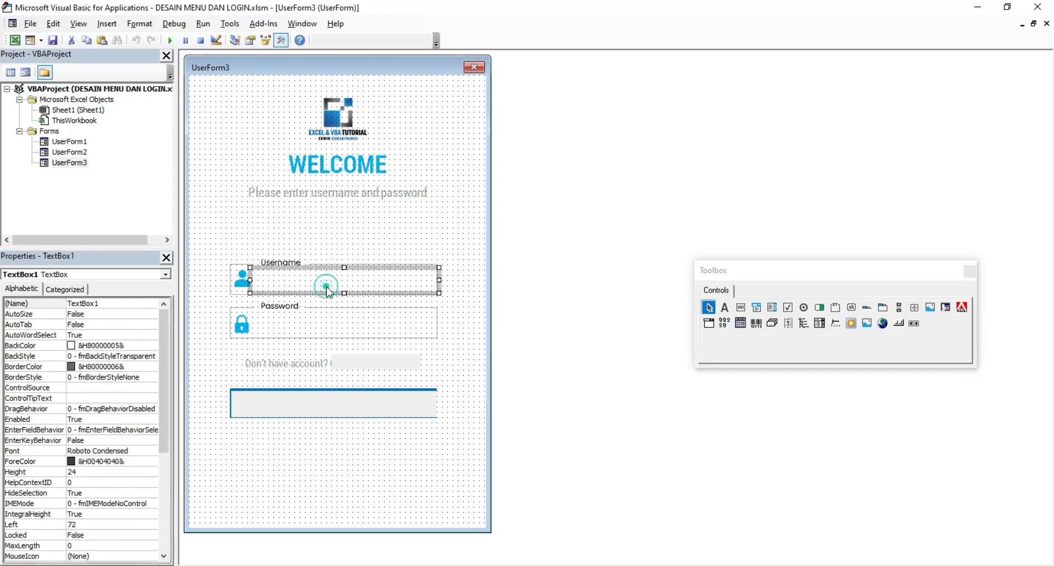
{"action": "double_click", "coordinate": [111, 303]}
{"action": "type", "text": "USER"}
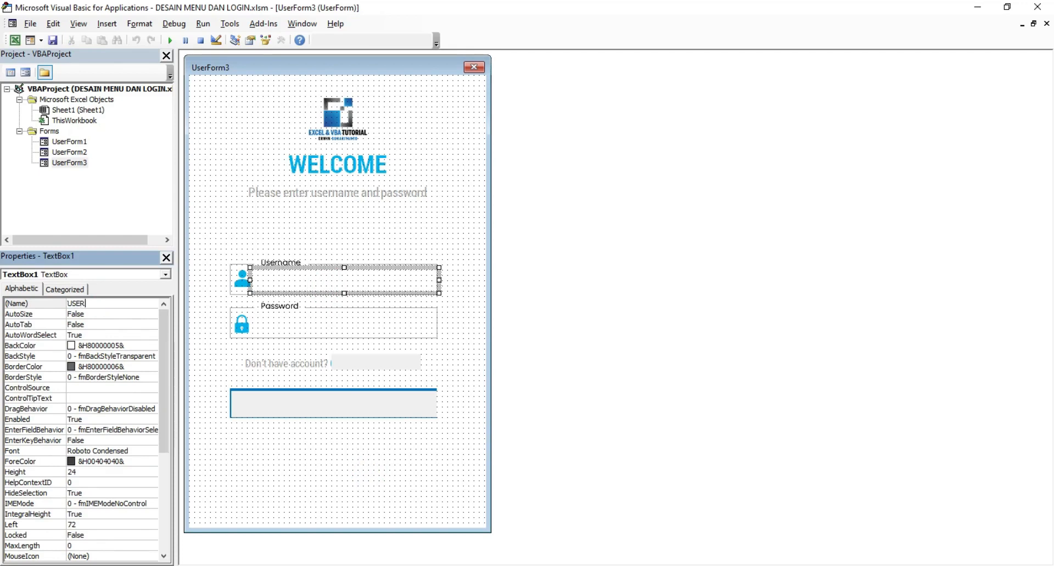
{"action": "key", "text": "Return"}
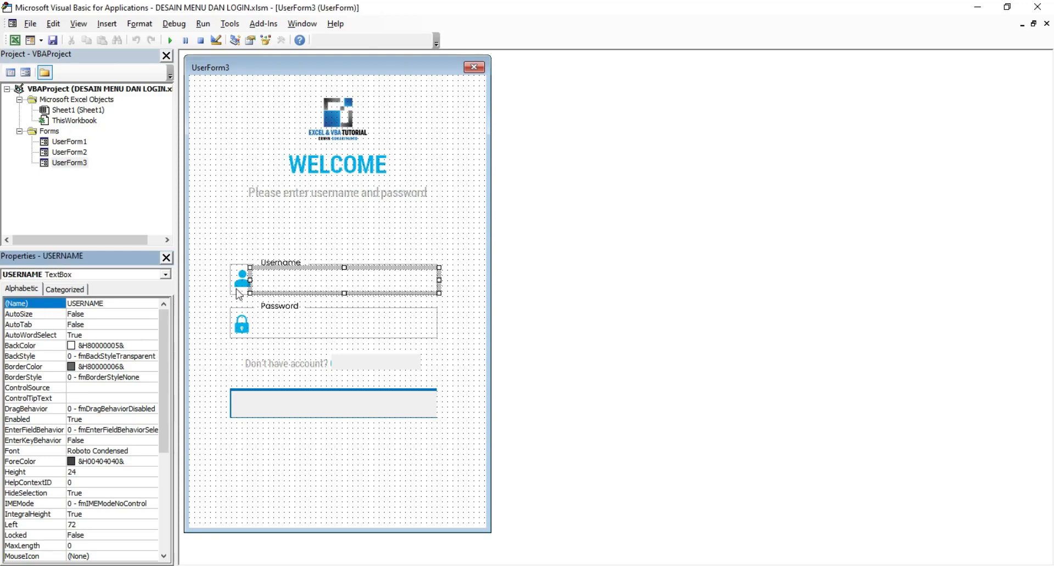
Step: Rename the password box to PASSWORD, correcting a typo, and bring up the dashboard form
{"action": "left_click", "coordinate": [286, 328]}
{"action": "double_click", "coordinate": [119, 303]}
{"action": "type", "text": "PASSORD"}
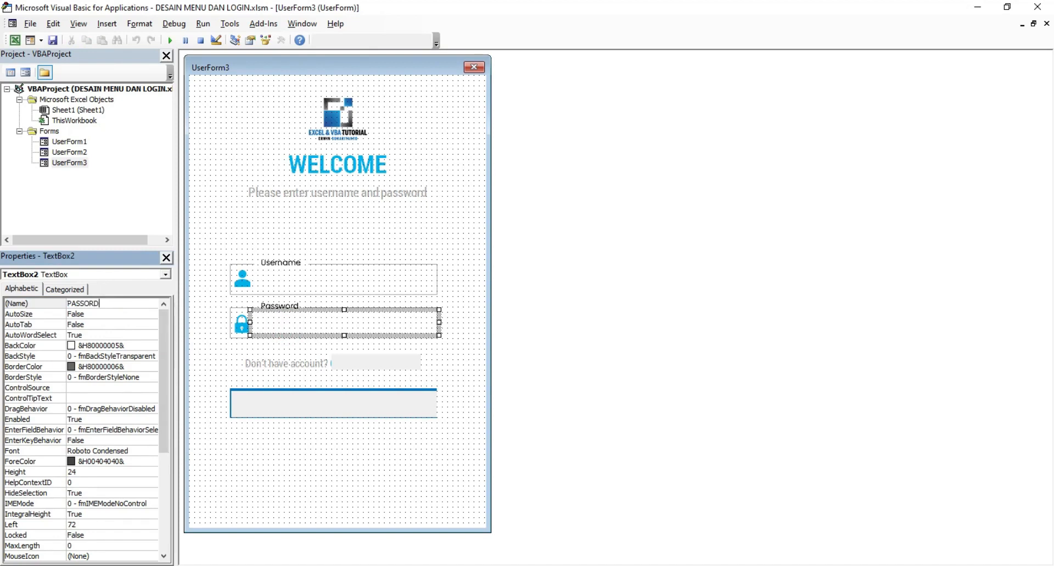
{"action": "key", "text": "Return"}
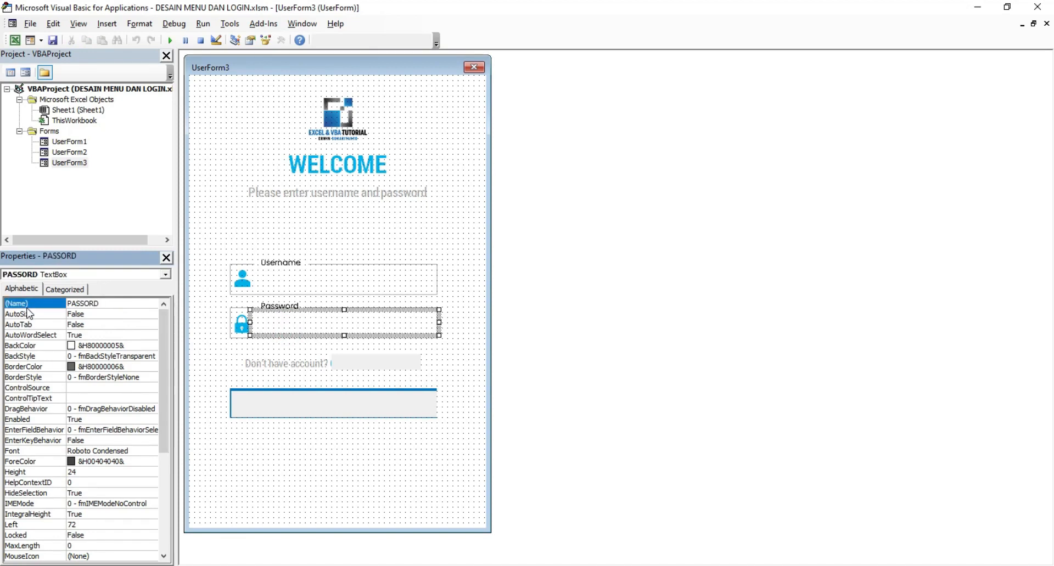
{"action": "left_click", "coordinate": [88, 303]}
{"action": "type", "text": "W"}
{"action": "key", "text": "Return"}
{"action": "left_click", "coordinate": [254, 241]}
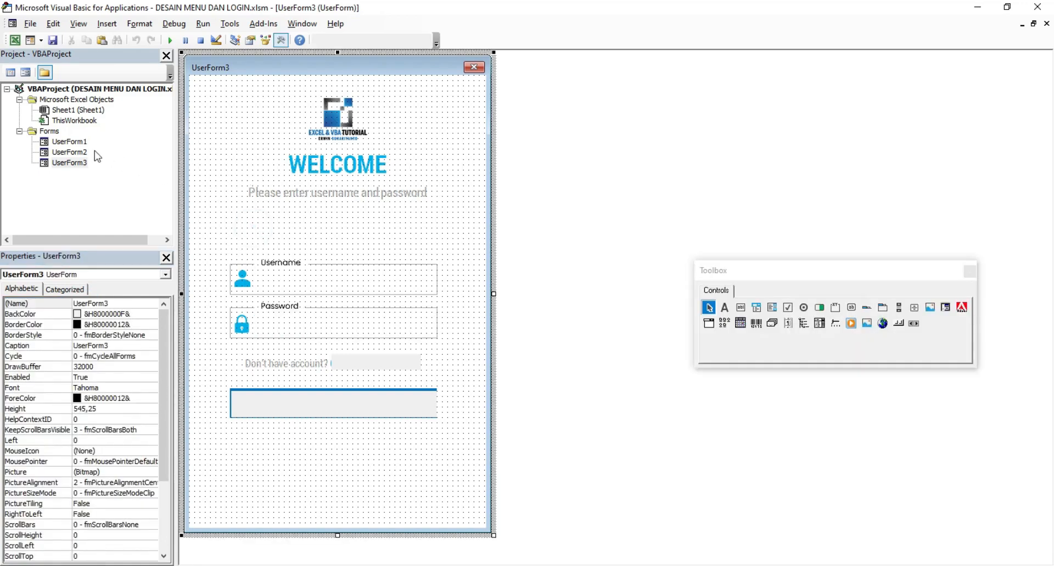
{"action": "double_click", "coordinate": [70, 142]}
Step: Look over the Create Account and Welcome forms, then return to the dashboard and uncover the Customer card
{"action": "left_click", "coordinate": [424, 170]}
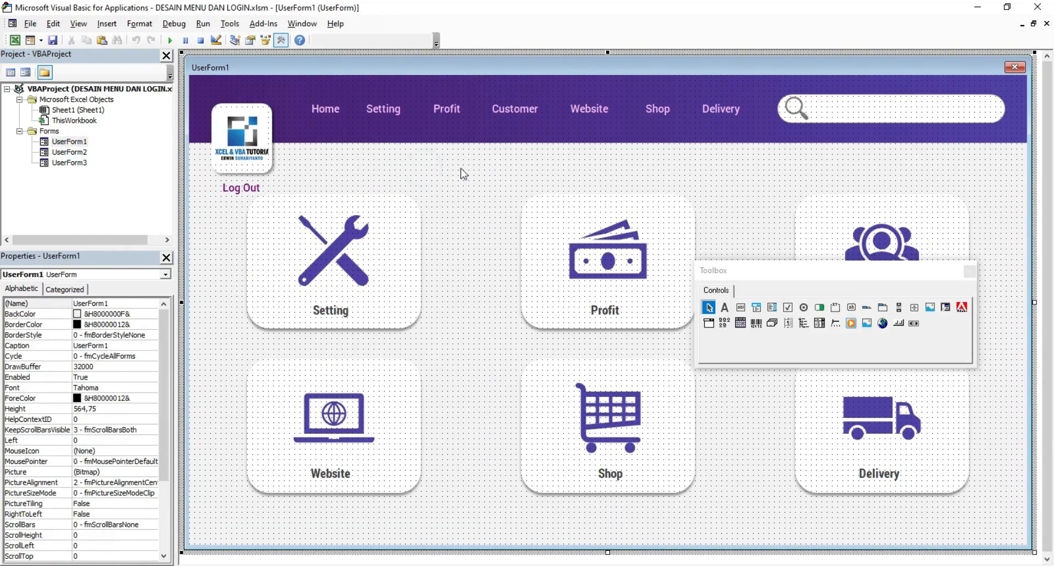
{"action": "double_click", "coordinate": [77, 152]}
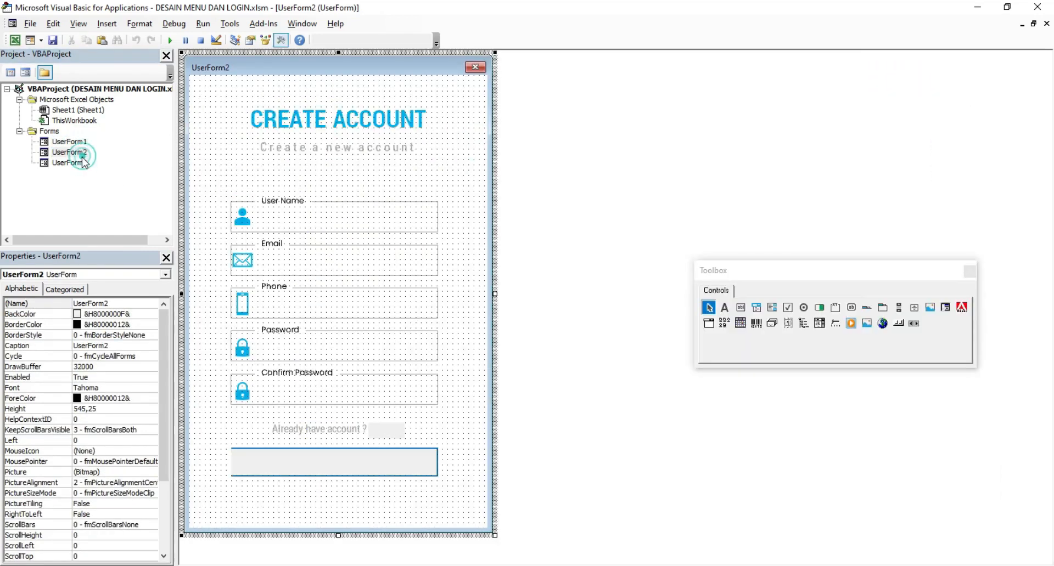
{"action": "double_click", "coordinate": [81, 162]}
{"action": "double_click", "coordinate": [76, 152]}
{"action": "double_click", "coordinate": [74, 142]}
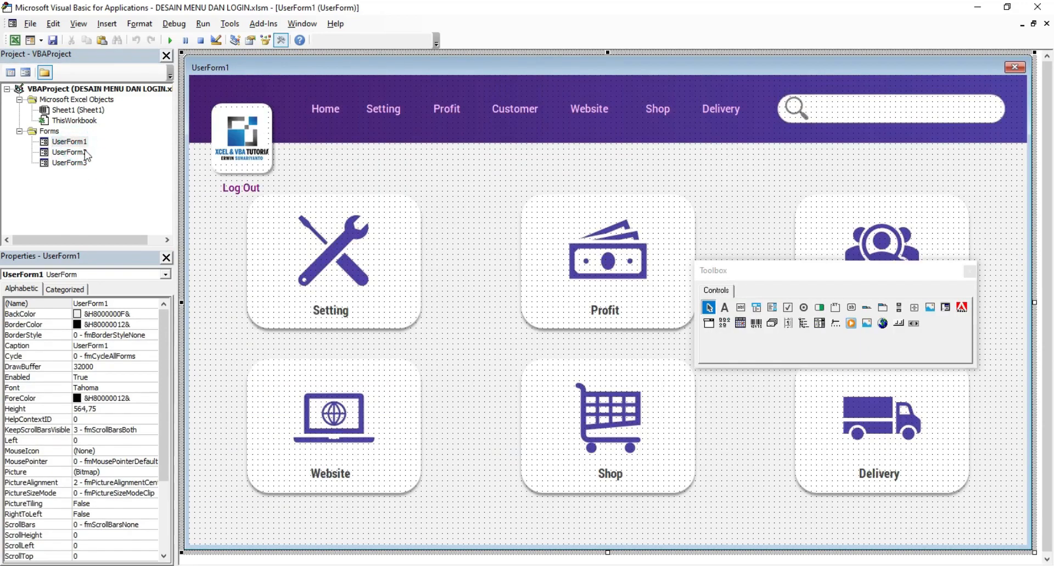
{"action": "left_click_drag", "start_coordinate": [733, 270], "coordinate": [752, 234]}
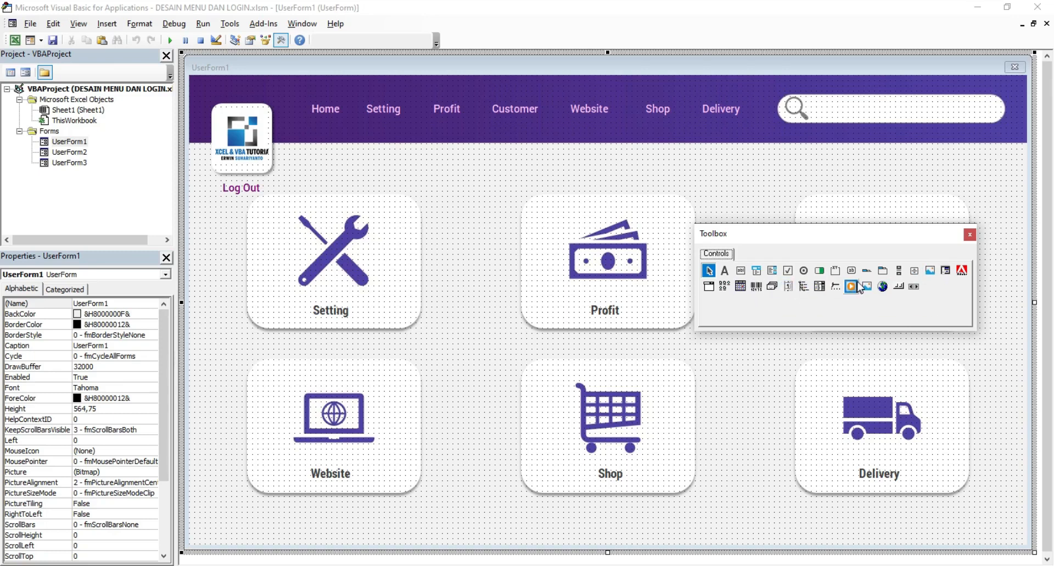
Step: Place a MultiPage on the dashboard form and stretch it from the left edge across the form
{"action": "left_click", "coordinate": [881, 272]}
{"action": "left_click", "coordinate": [224, 215]}
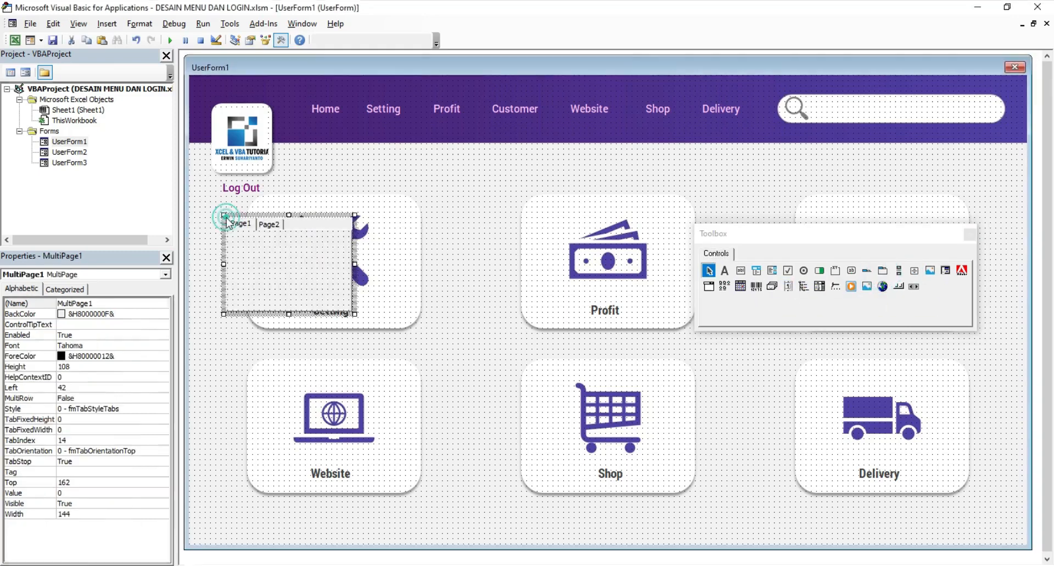
{"action": "left_click", "coordinate": [252, 235]}
{"action": "left_click_drag", "start_coordinate": [252, 234], "coordinate": [220, 198]}
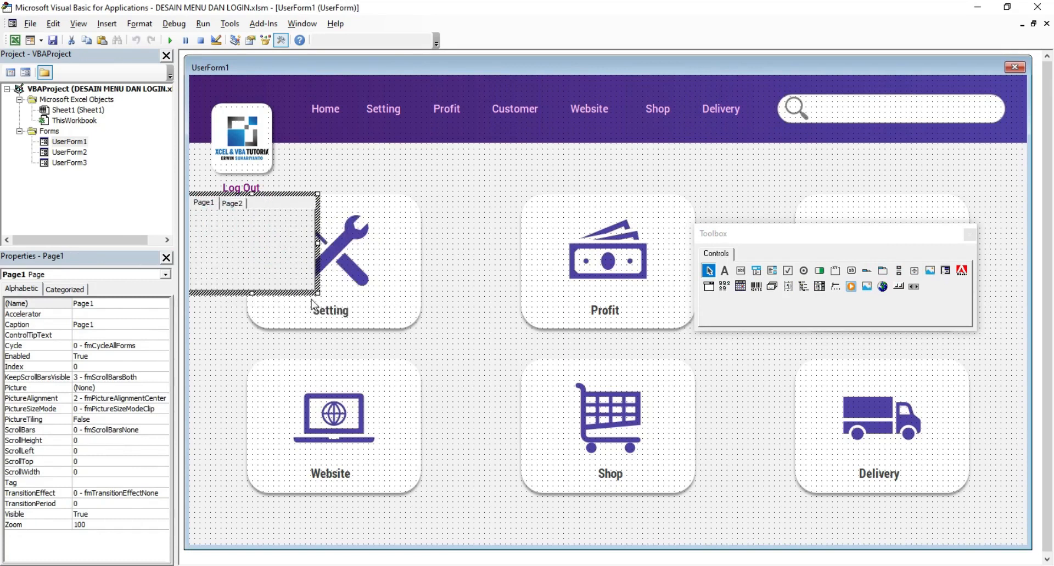
{"action": "left_click_drag", "start_coordinate": [318, 298], "coordinate": [1027, 548]}
Step: Nudge the Log Out label up and raise the MultiPage's top edge to sit under the header
{"action": "left_click", "coordinate": [245, 191]}
{"action": "left_click_drag", "start_coordinate": [245, 191], "coordinate": [246, 187]}
{"action": "left_click", "coordinate": [327, 179]}
{"action": "left_click", "coordinate": [285, 200]}
{"action": "left_click", "coordinate": [583, 228]}
{"action": "left_click", "coordinate": [348, 178]}
{"action": "left_click", "coordinate": [573, 223]}
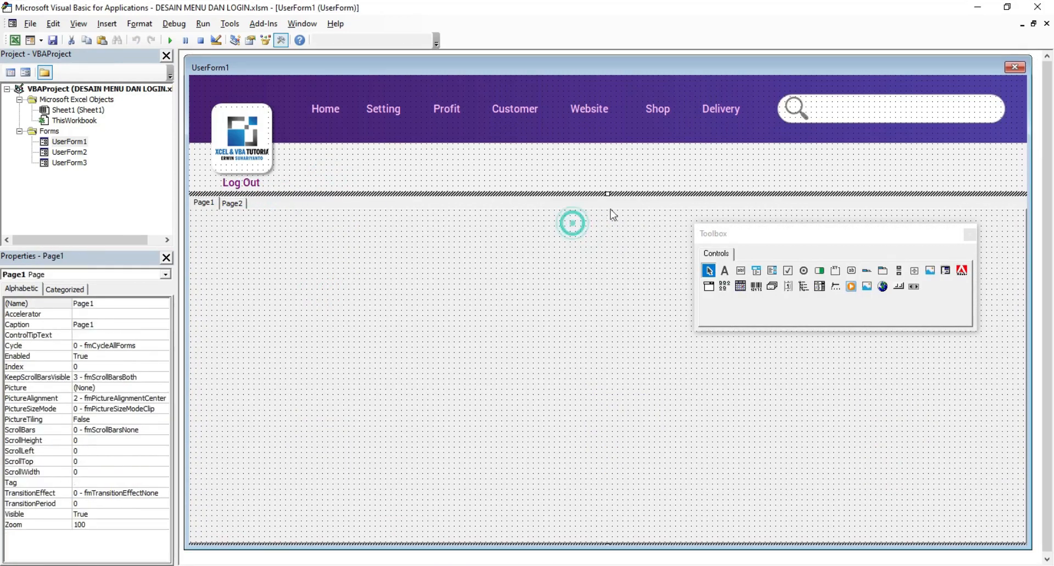
{"action": "left_click_drag", "start_coordinate": [607, 193], "coordinate": [604, 188]}
{"action": "left_click", "coordinate": [567, 162]}
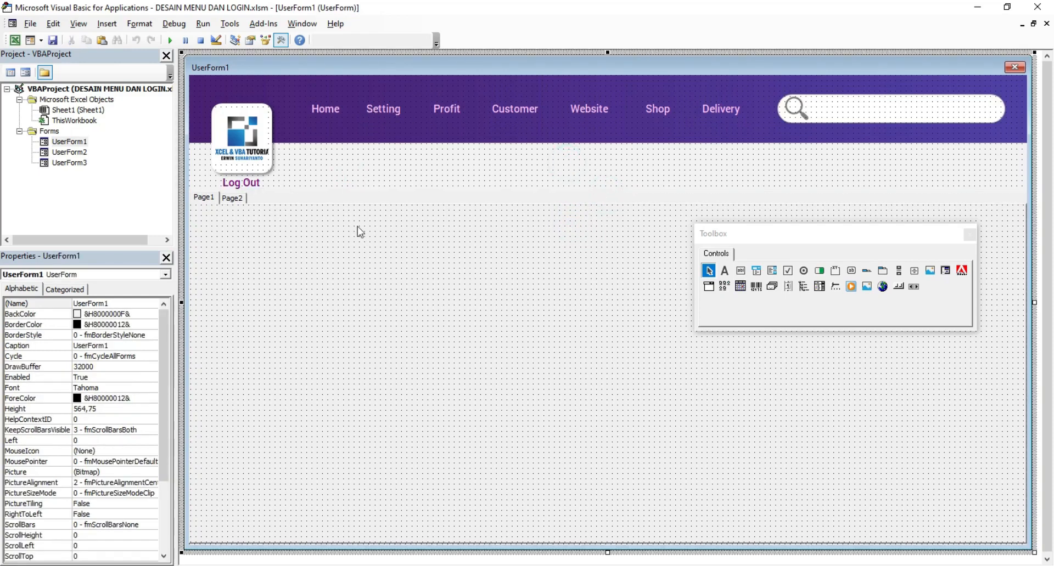
Step: Check the Profit label, review the Create Account and Welcome forms, and return to the dashboard
{"action": "left_click", "coordinate": [452, 110]}
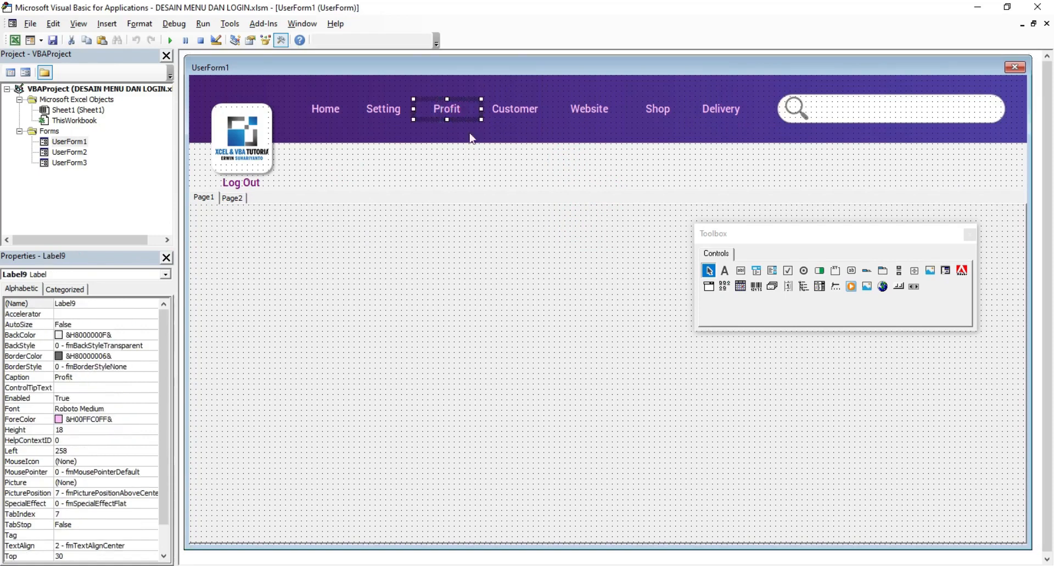
{"action": "left_click", "coordinate": [485, 166]}
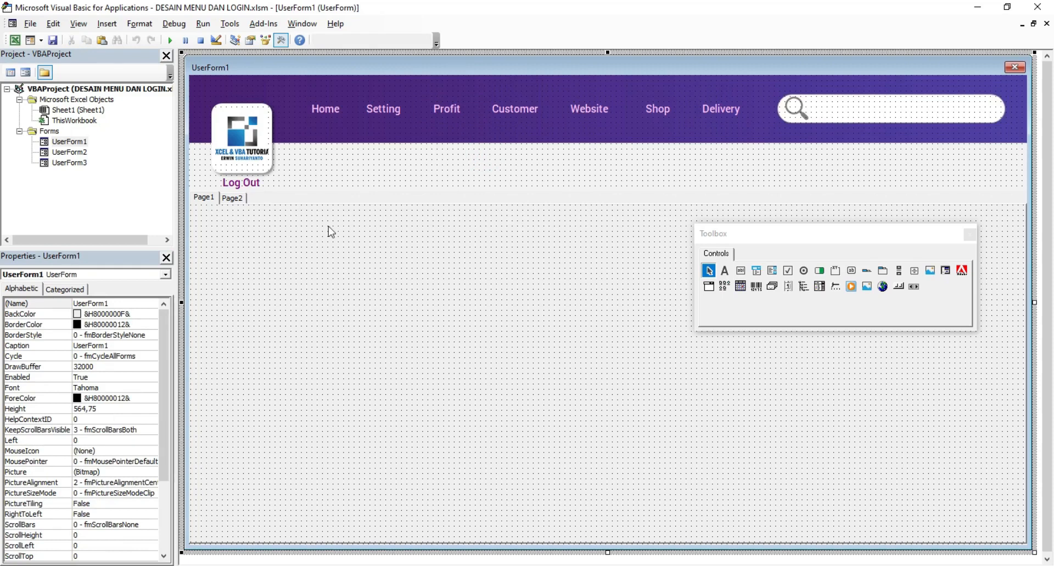
{"action": "double_click", "coordinate": [69, 153]}
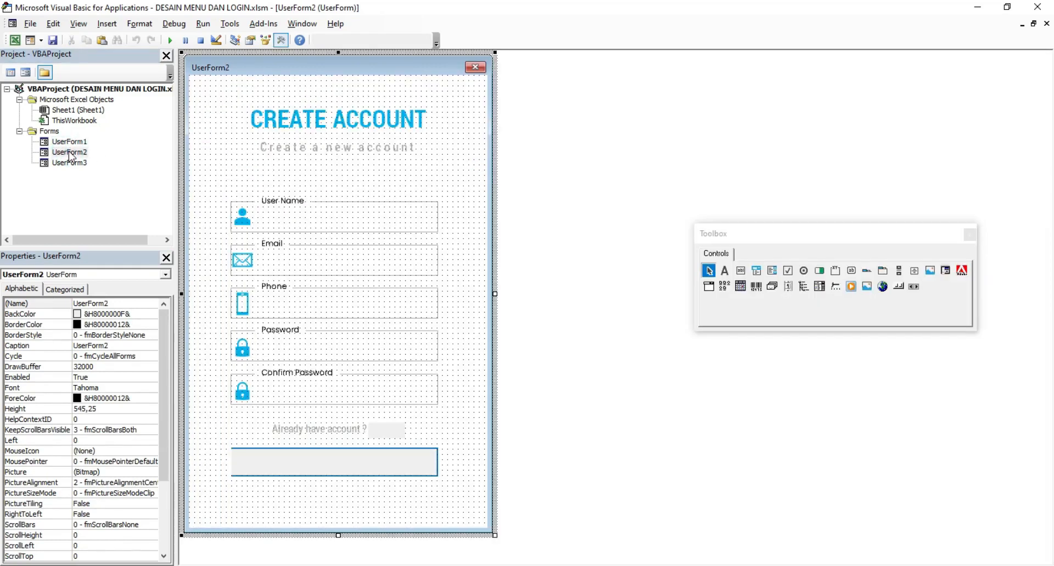
{"action": "double_click", "coordinate": [71, 163]}
{"action": "double_click", "coordinate": [76, 152]}
{"action": "double_click", "coordinate": [77, 144]}
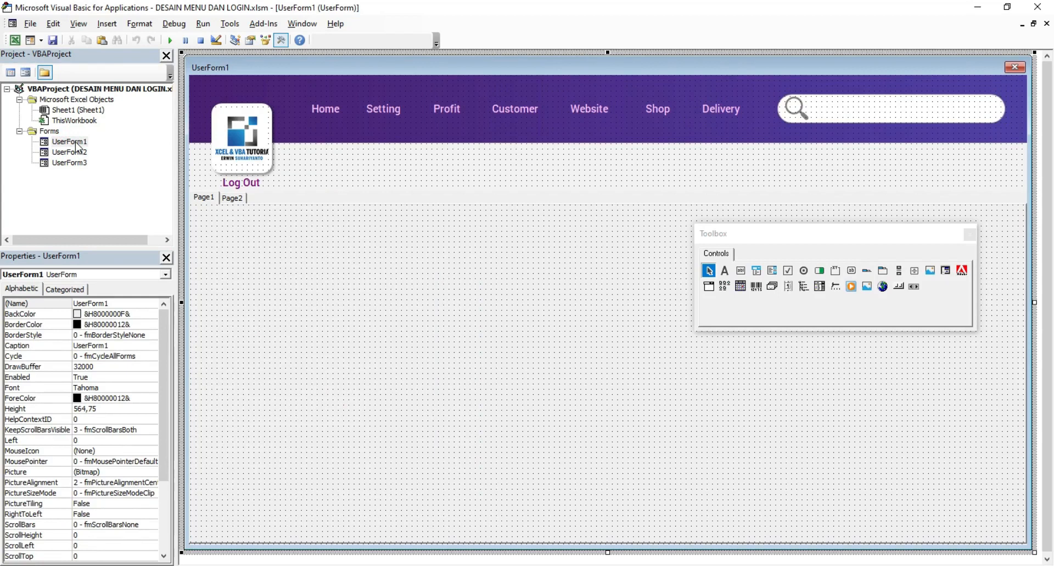